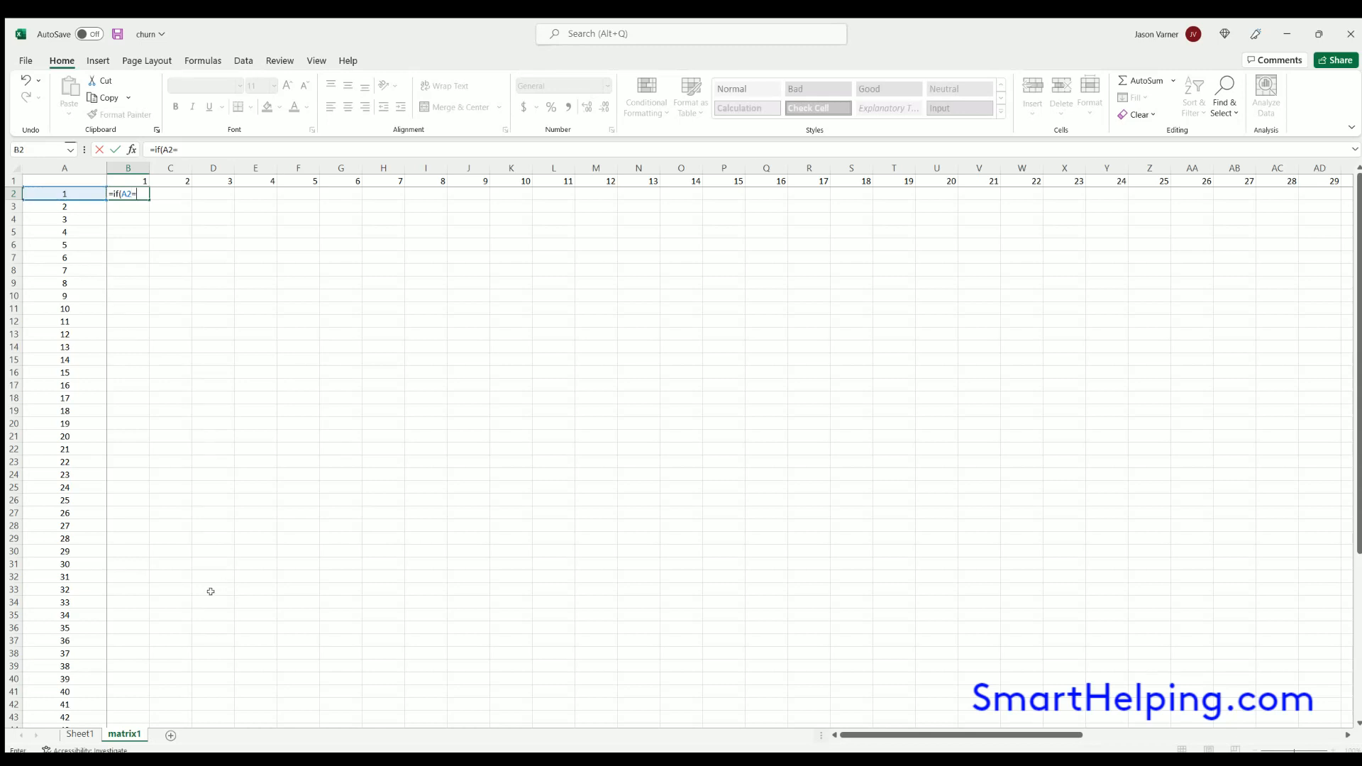
Complete the formula in B2 of matrix1 as =IF($A2=Sheet1!C$3,Sheet1!C$4,0).
left_click(80, 734)
left_click(169, 206)
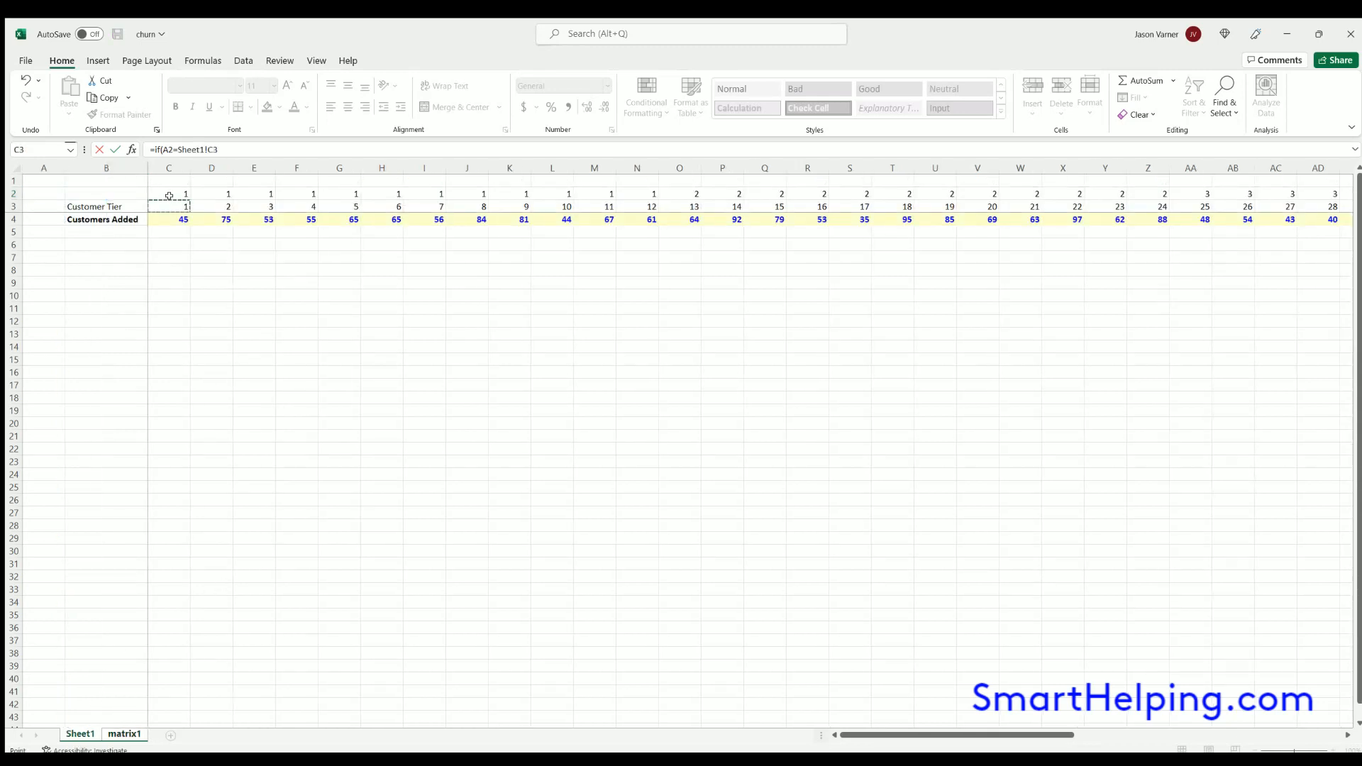
type(",")
left_click(172, 215)
type(",0")
left_click(257, 149)
type("$")
left_click(162, 150)
type("$")
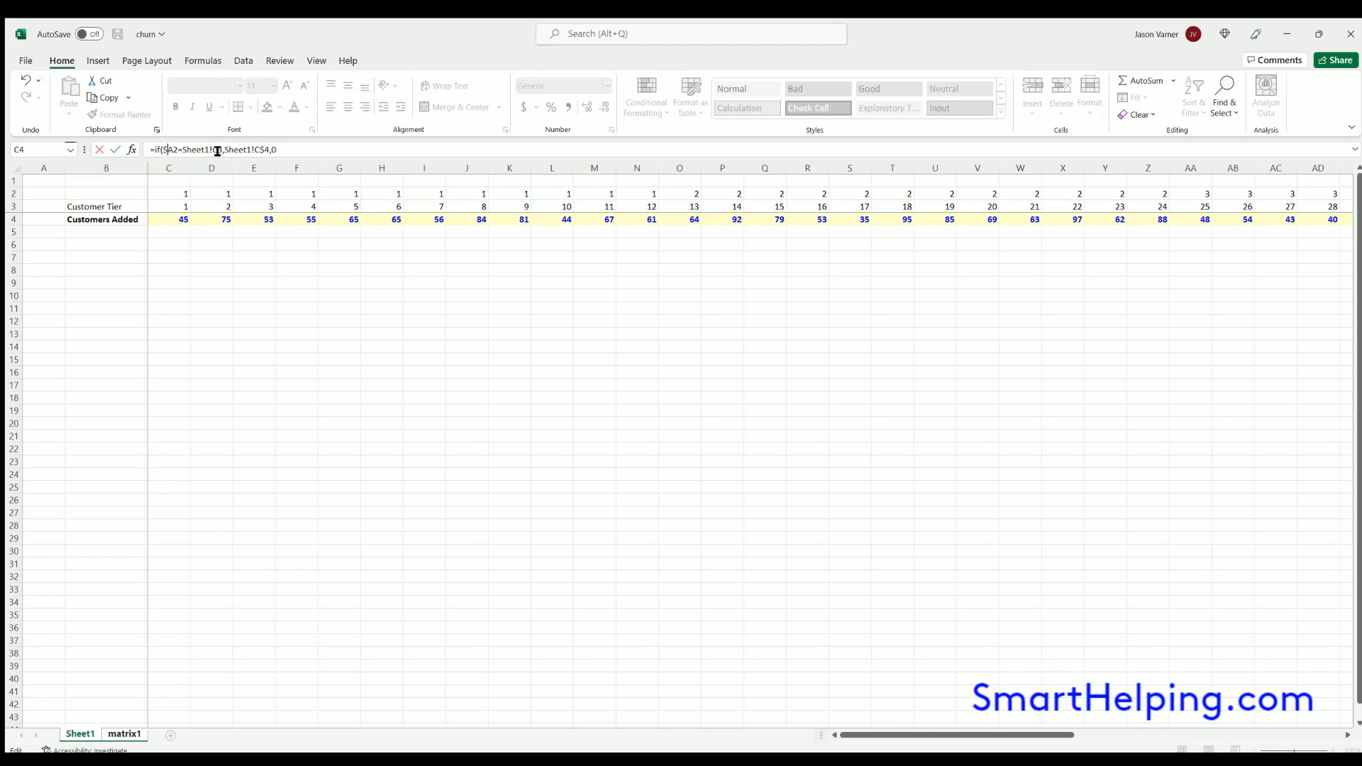
left_click(219, 150)
type("$")
key("Return")
Fill the B2 formula through O18 and check the cells along the diagonal.
left_click(135, 194)
left_click_drag(149, 200, 716, 399)
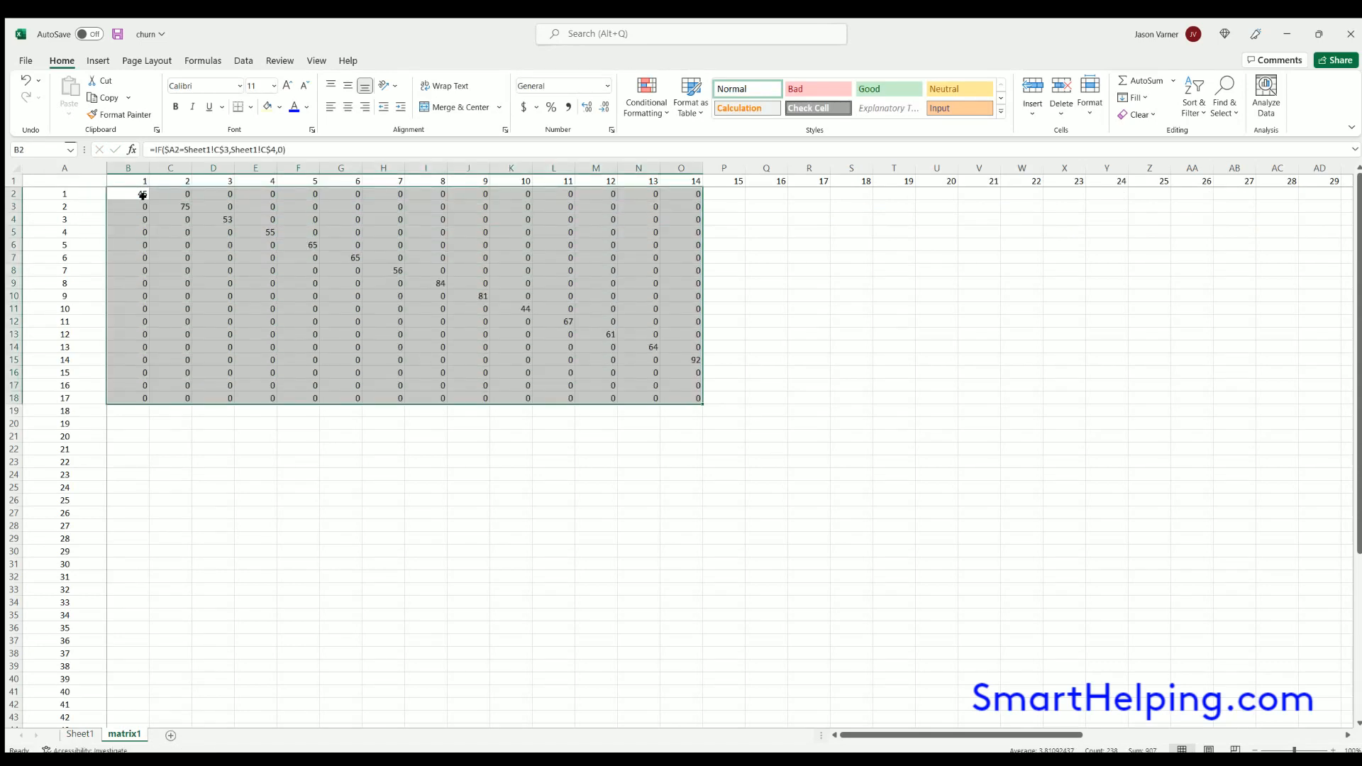
left_click(142, 195)
key("Down")
key("Right")
key("Down")
key("Right")
key("Down")
key("Right")
key("Down")
key("Right")
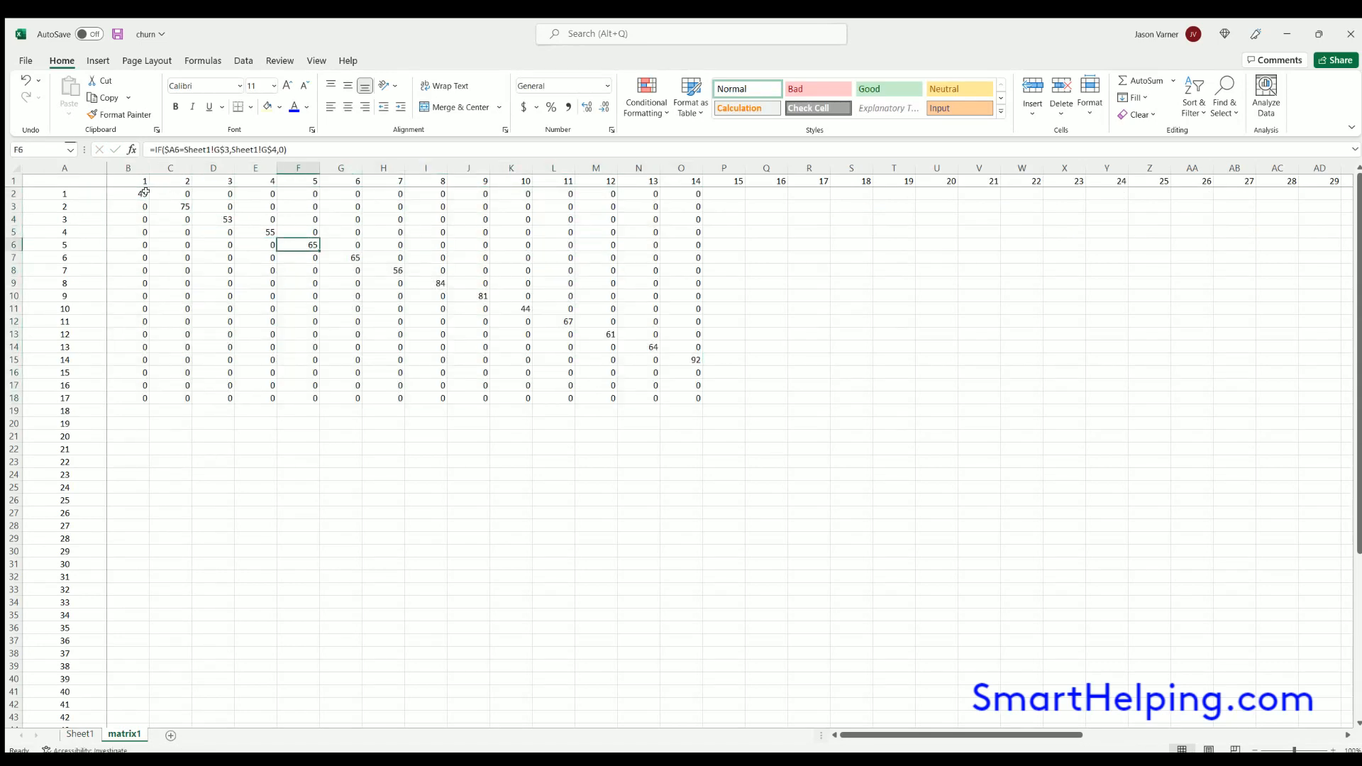
Fill the B2 formula across the whole 60 by 60 matrix through BI61.
left_click(140, 194)
left_click_drag(150, 199, 1314, 704)
scroll(170, 528, "left", 10)
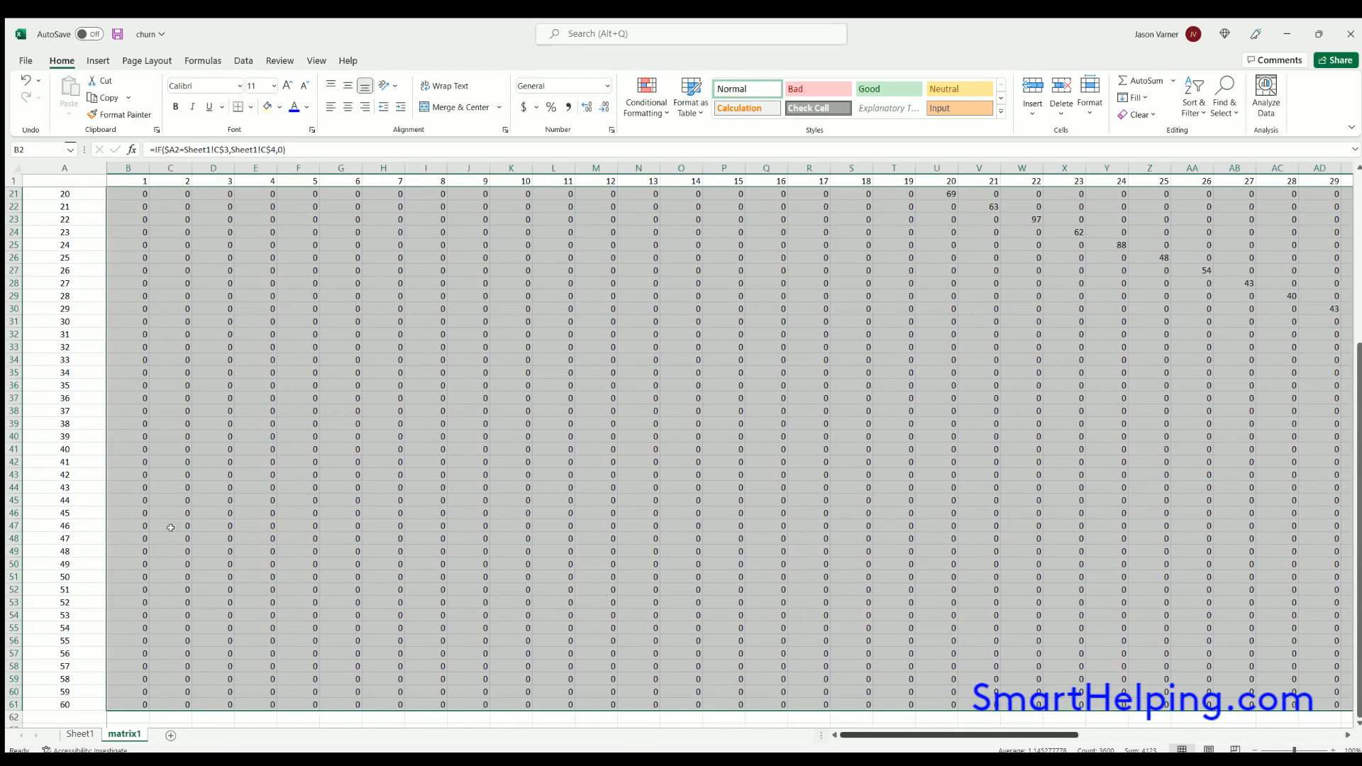
scroll(127, 437, "up", 6)
Copy the row numbers and first two matrix columns, A2:C61, to a second block starting at A63.
left_click_drag(56, 193, 156, 704)
key("ctrl+c")
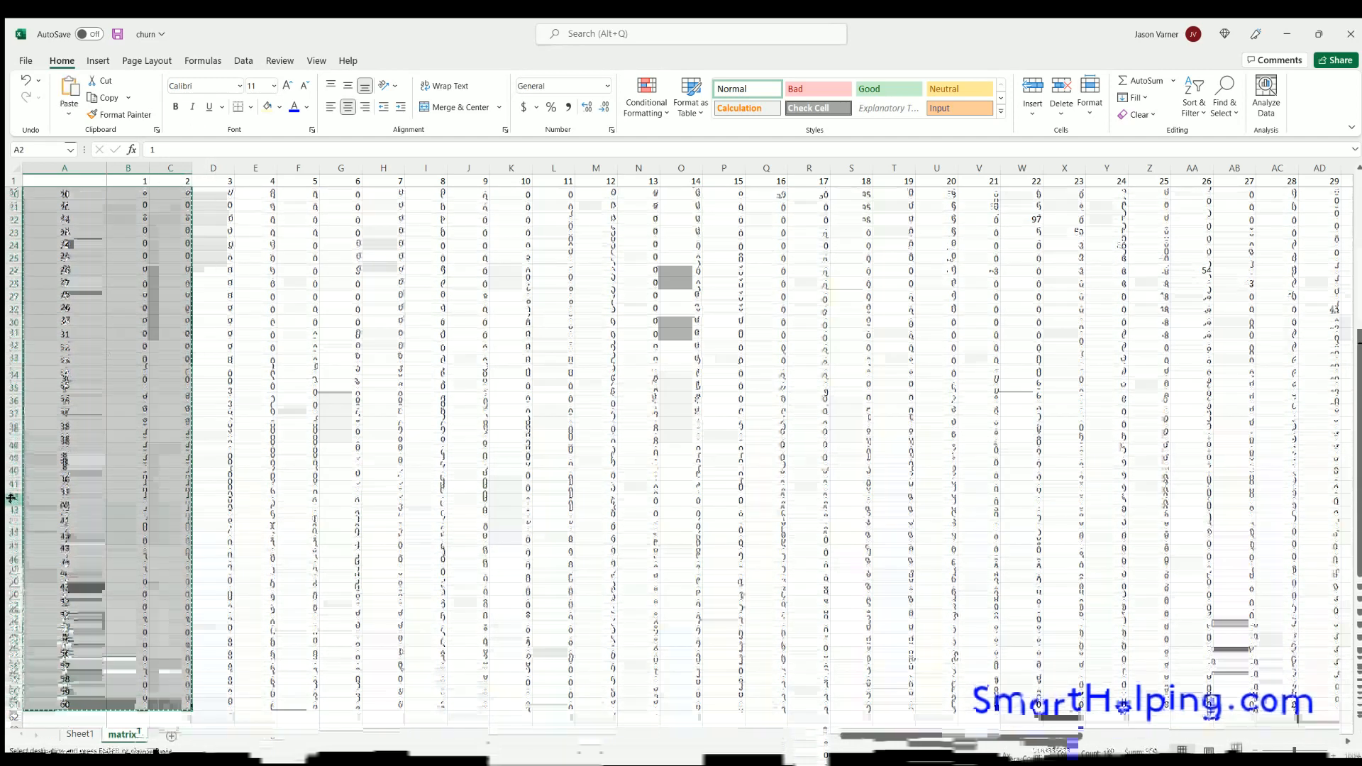
scroll(57, 429, "down", 7)
left_click(57, 449)
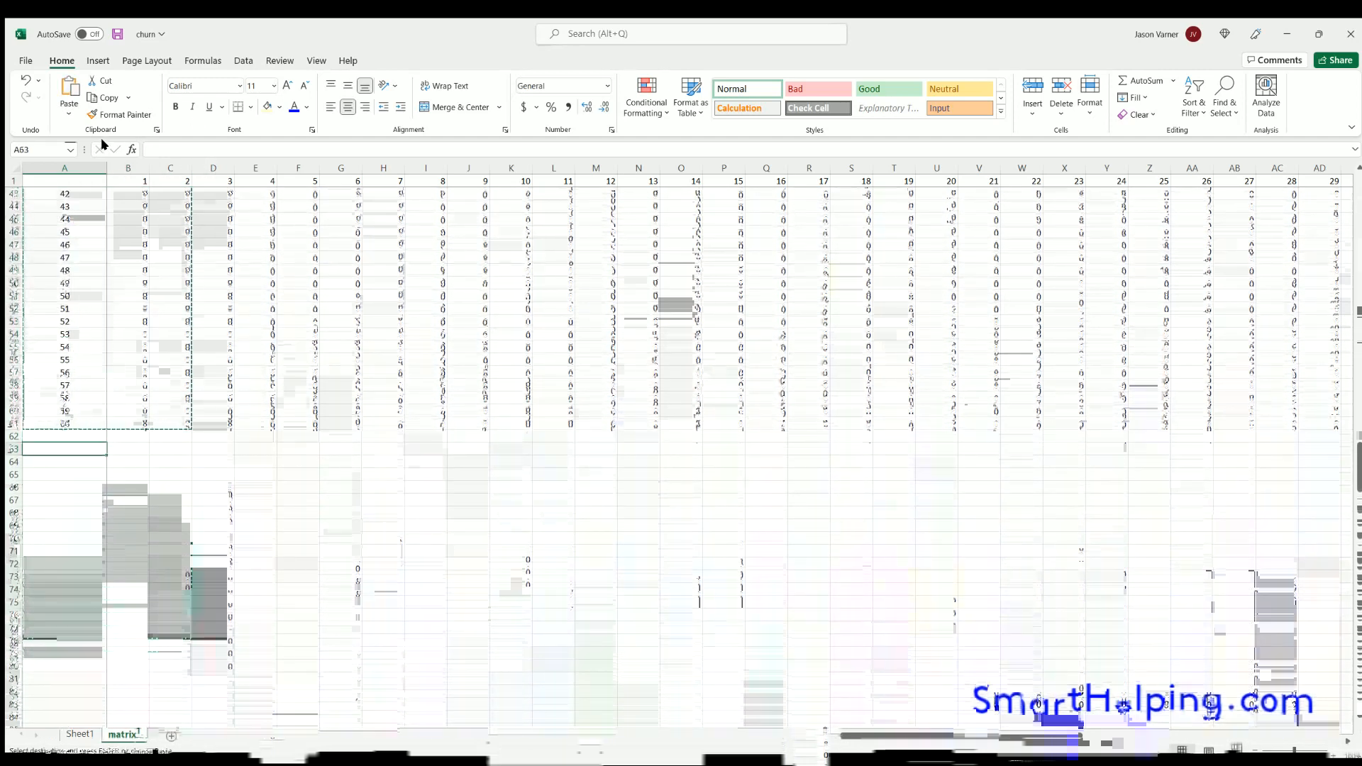
key("ctrl+v")
Increase the height of row 62 and label A62 "age" above the second block.
left_click_drag(12, 442, 12, 454)
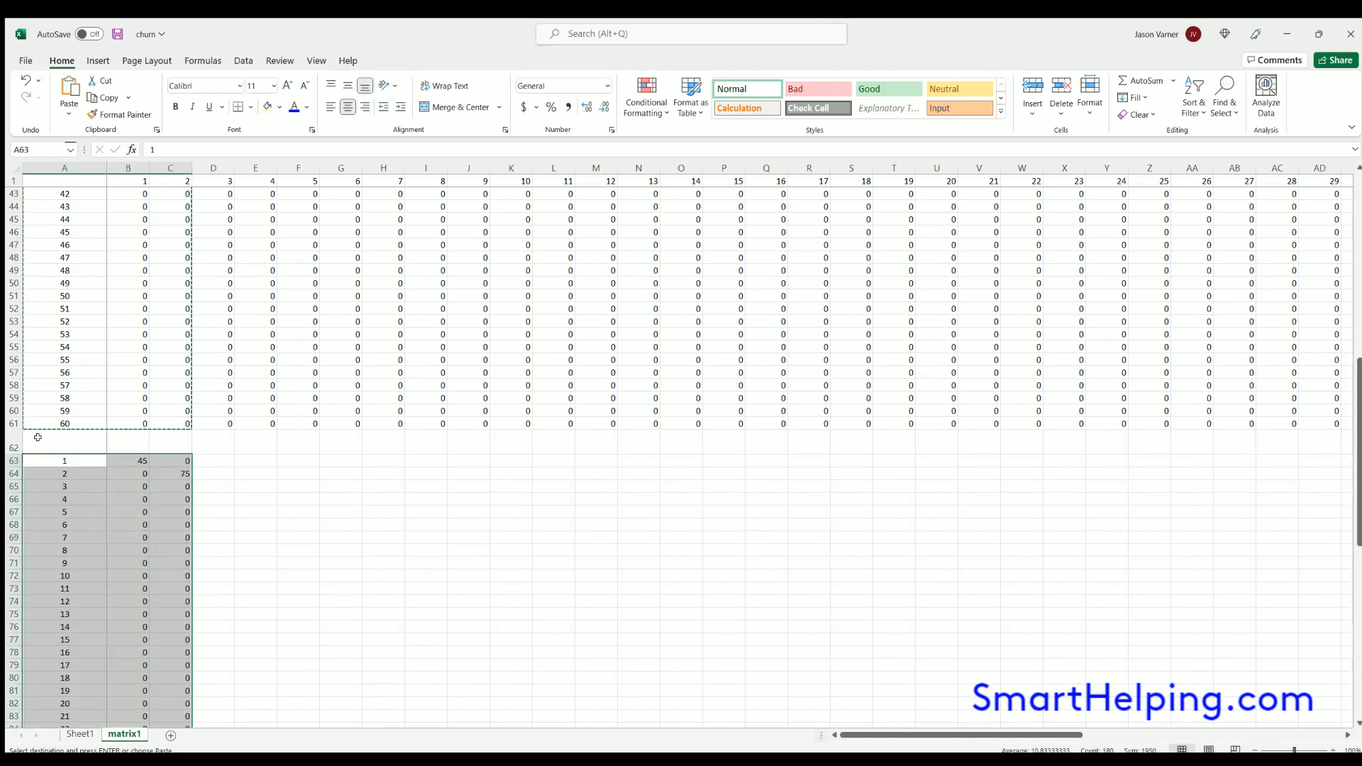
left_click(78, 445)
type("age")
key("Return")
Enter =IF(B2>0,1,0) in B63 and fill it down through row 122.
left_click(131, 461)
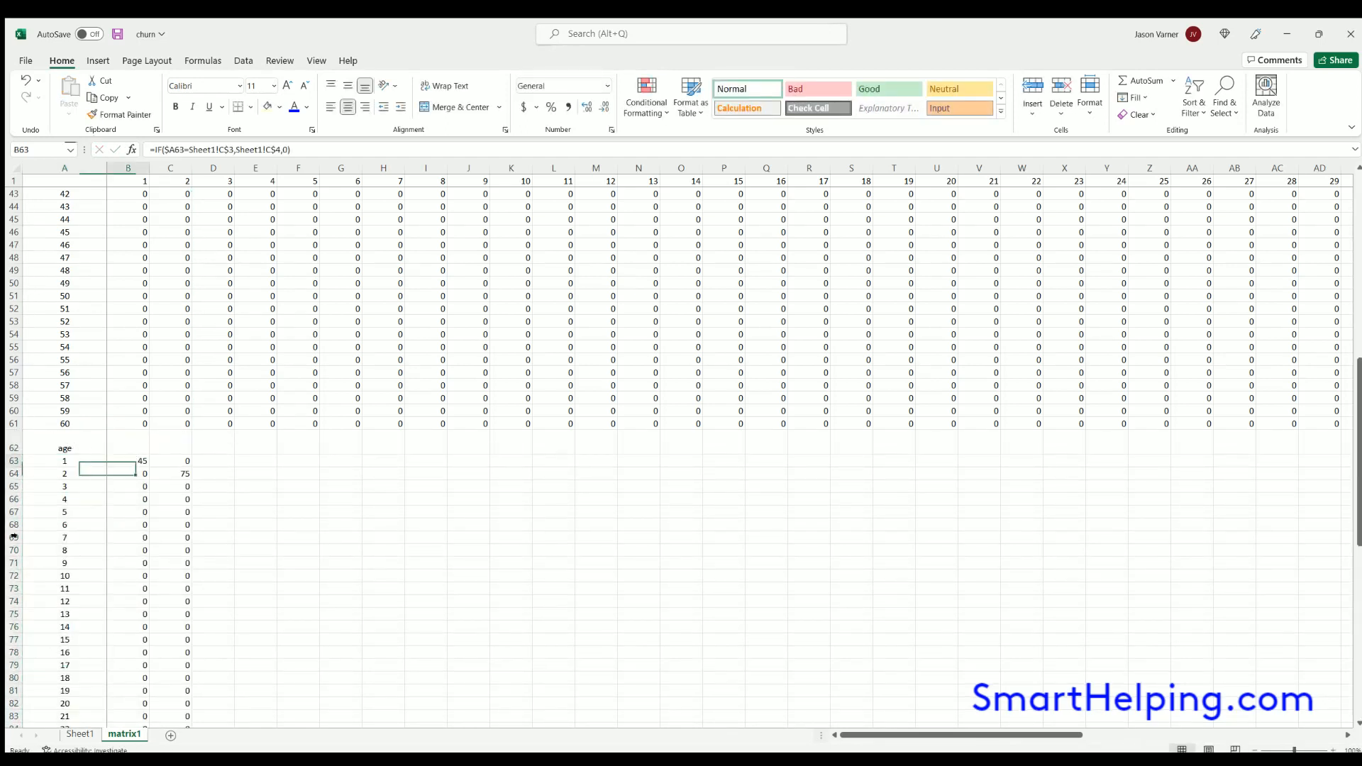
type("=if(")
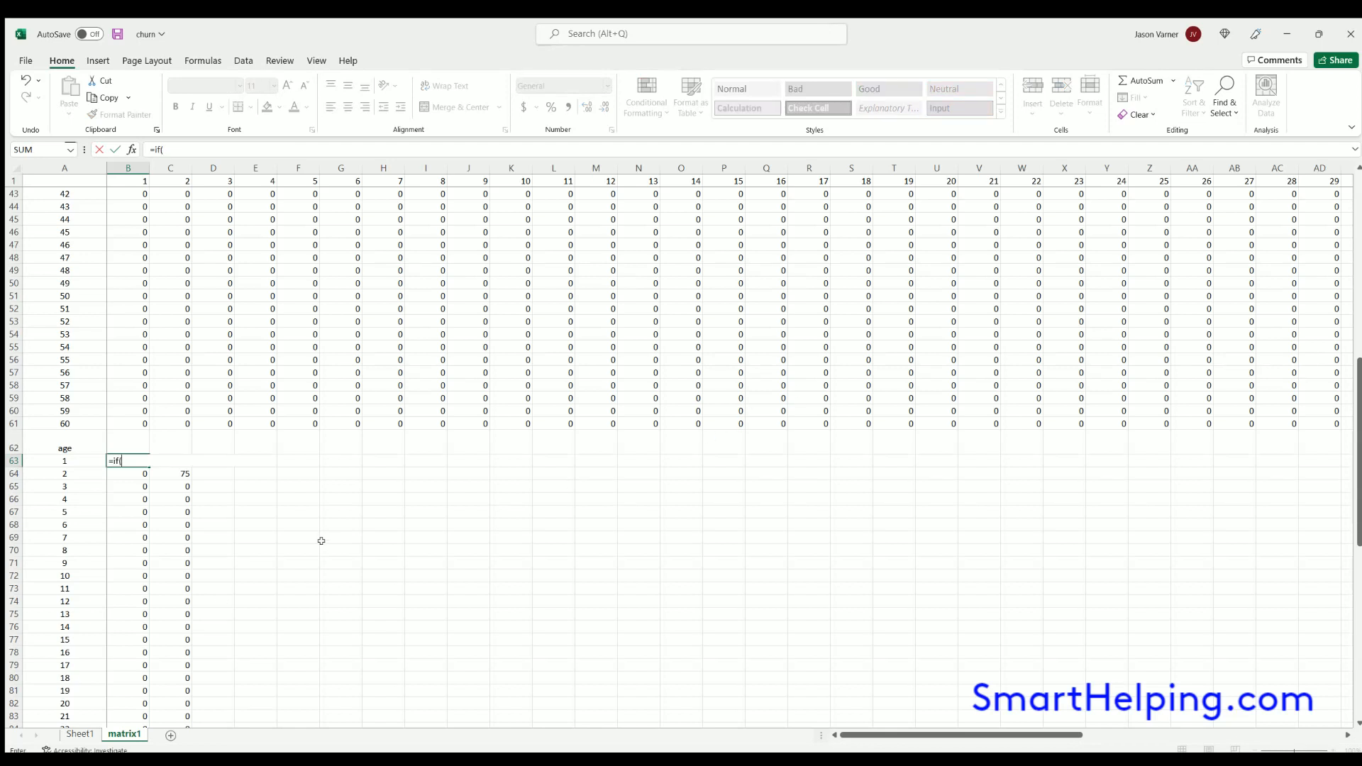
scroll(321, 541, "up", 14)
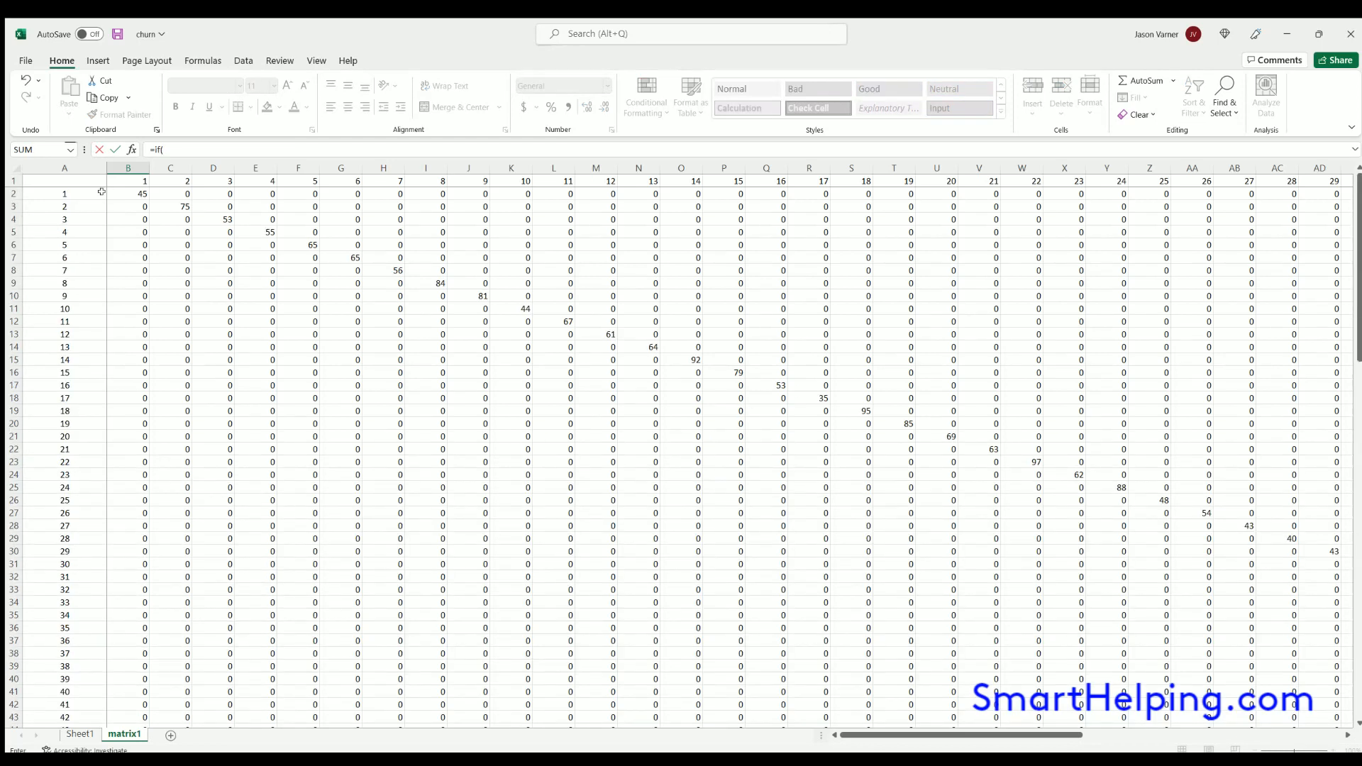
left_click(122, 193)
type(">0,1,0")
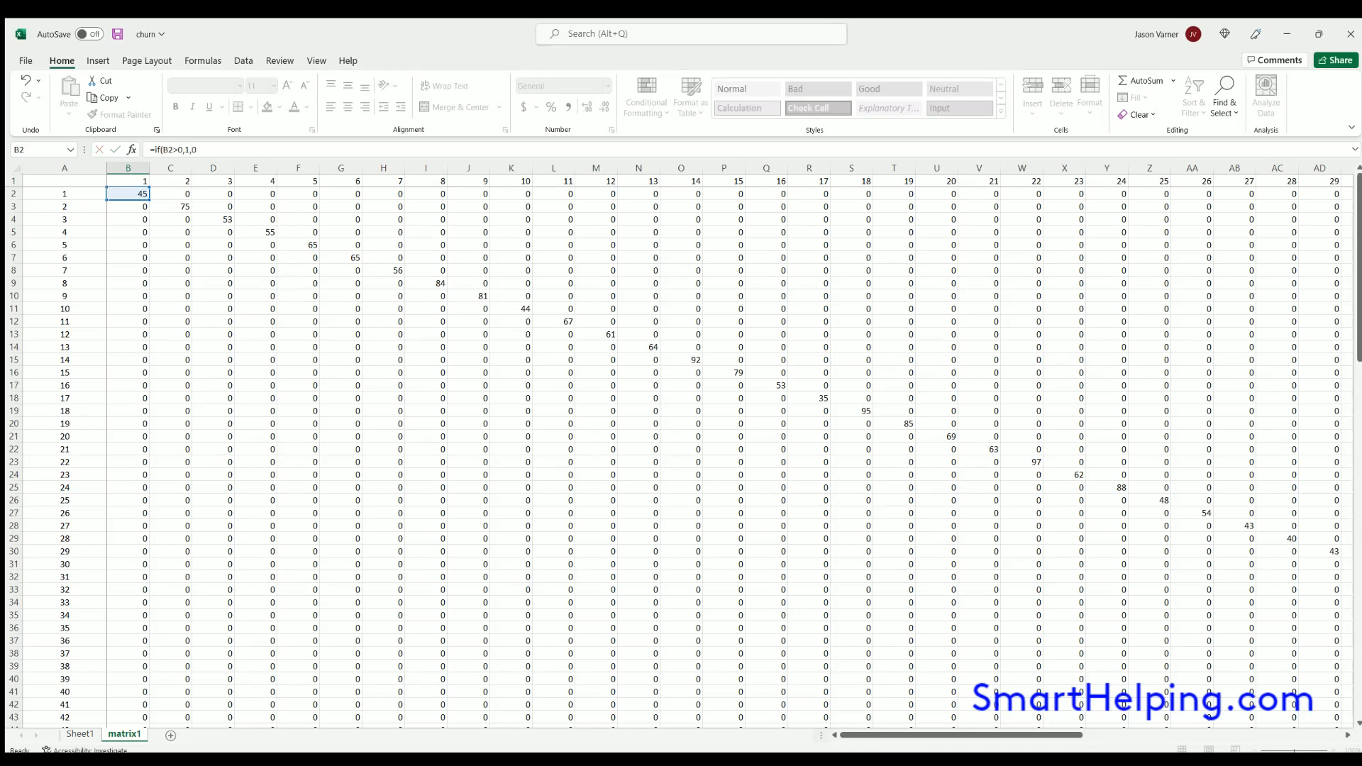
key("Return")
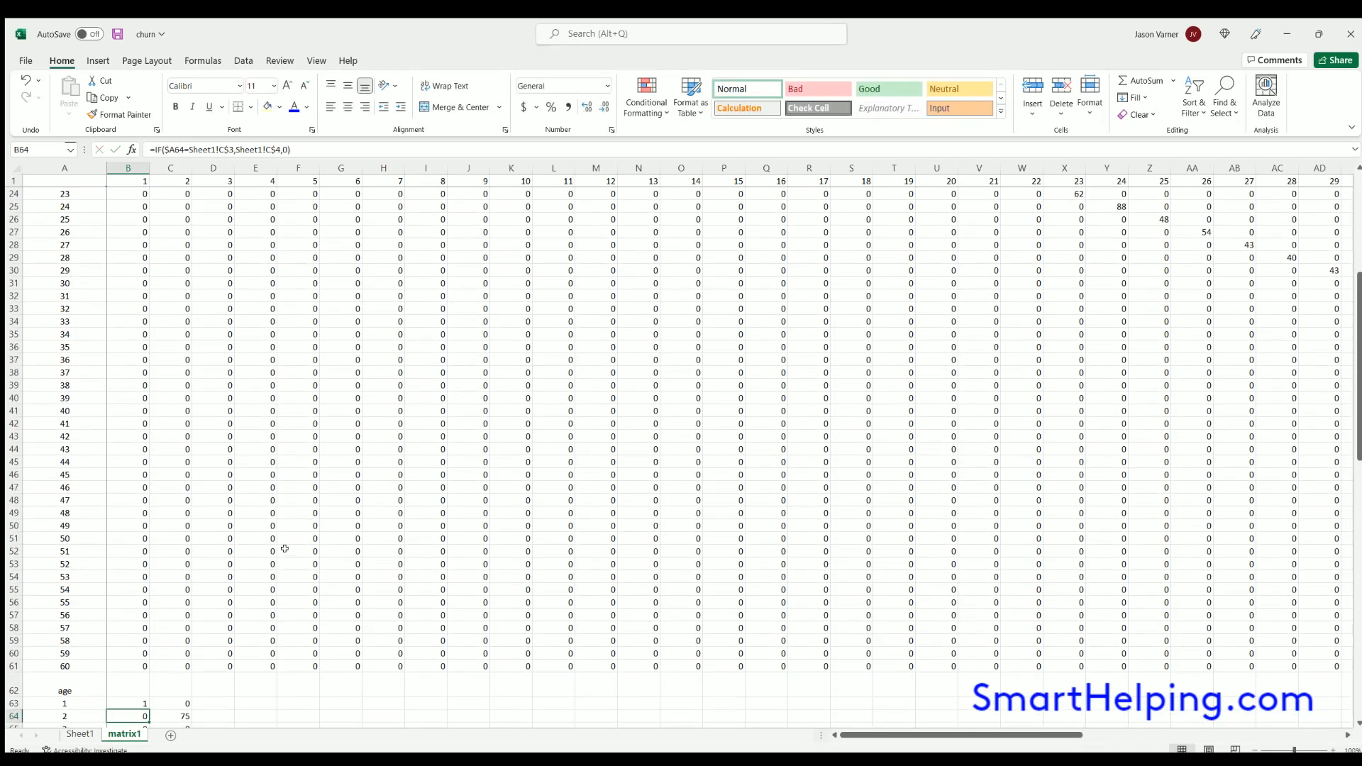
left_click(142, 565)
double_click(149, 569)
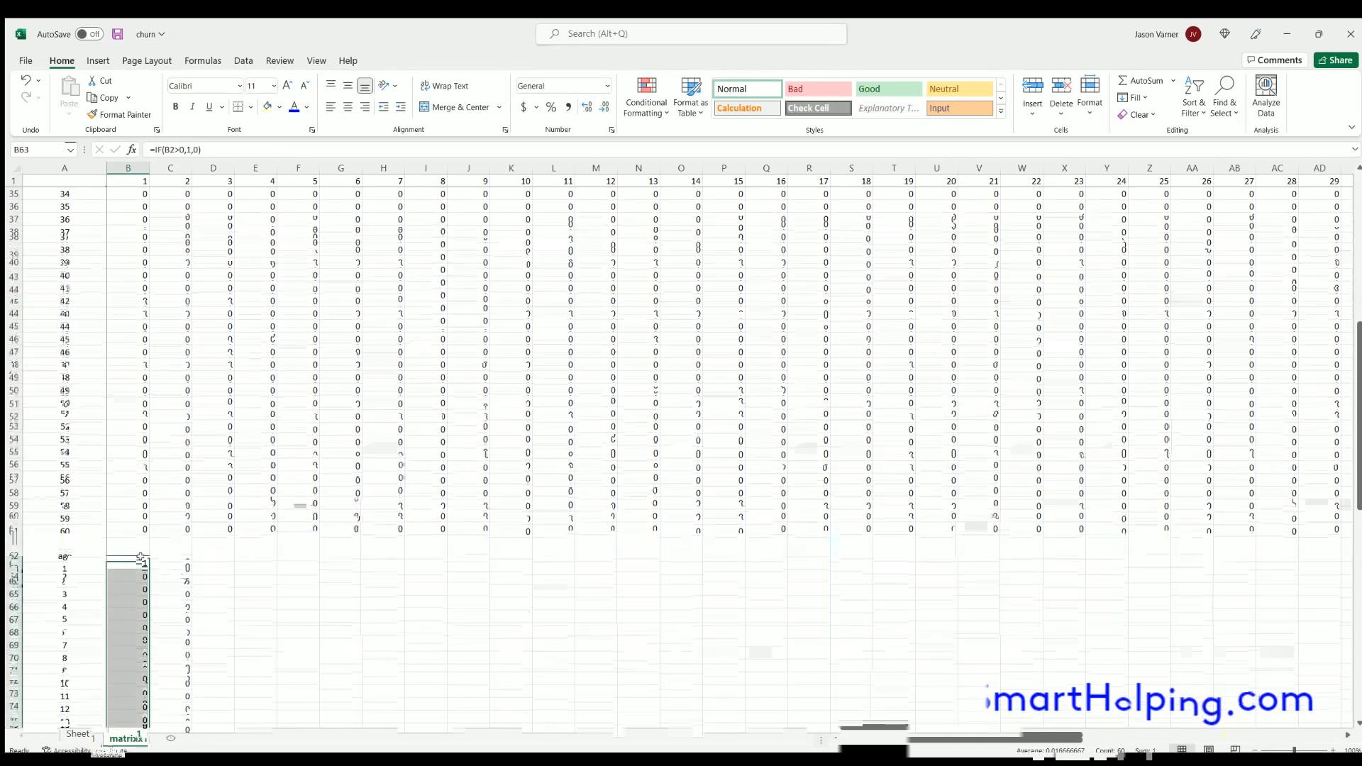
Copy B63's formula to C63 and extend it to =IF(B63>0,B63+1,IF(C2>0,1,0)).
left_click(142, 562)
left_click_drag(149, 569, 171, 562)
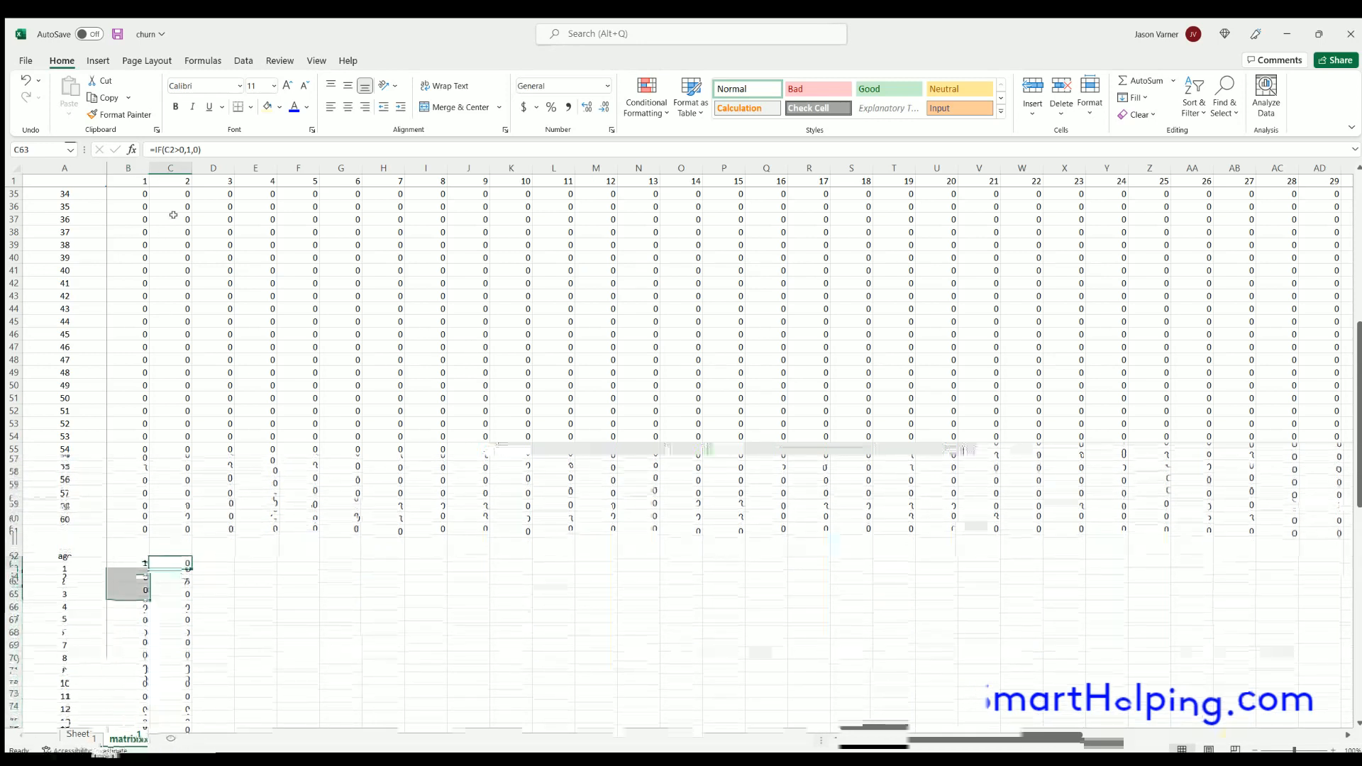
left_click(149, 143)
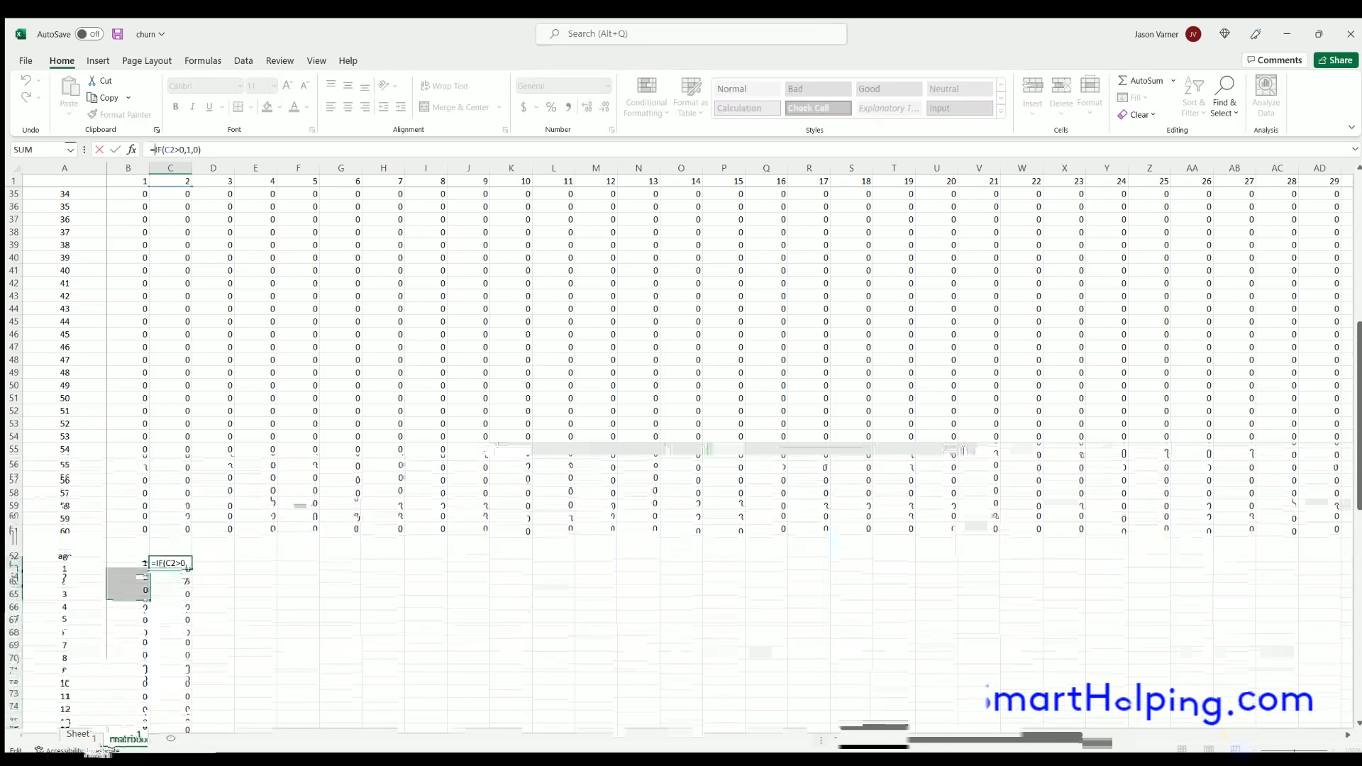
type("if(b")
type("63")
type(">0")
type(",b63+")
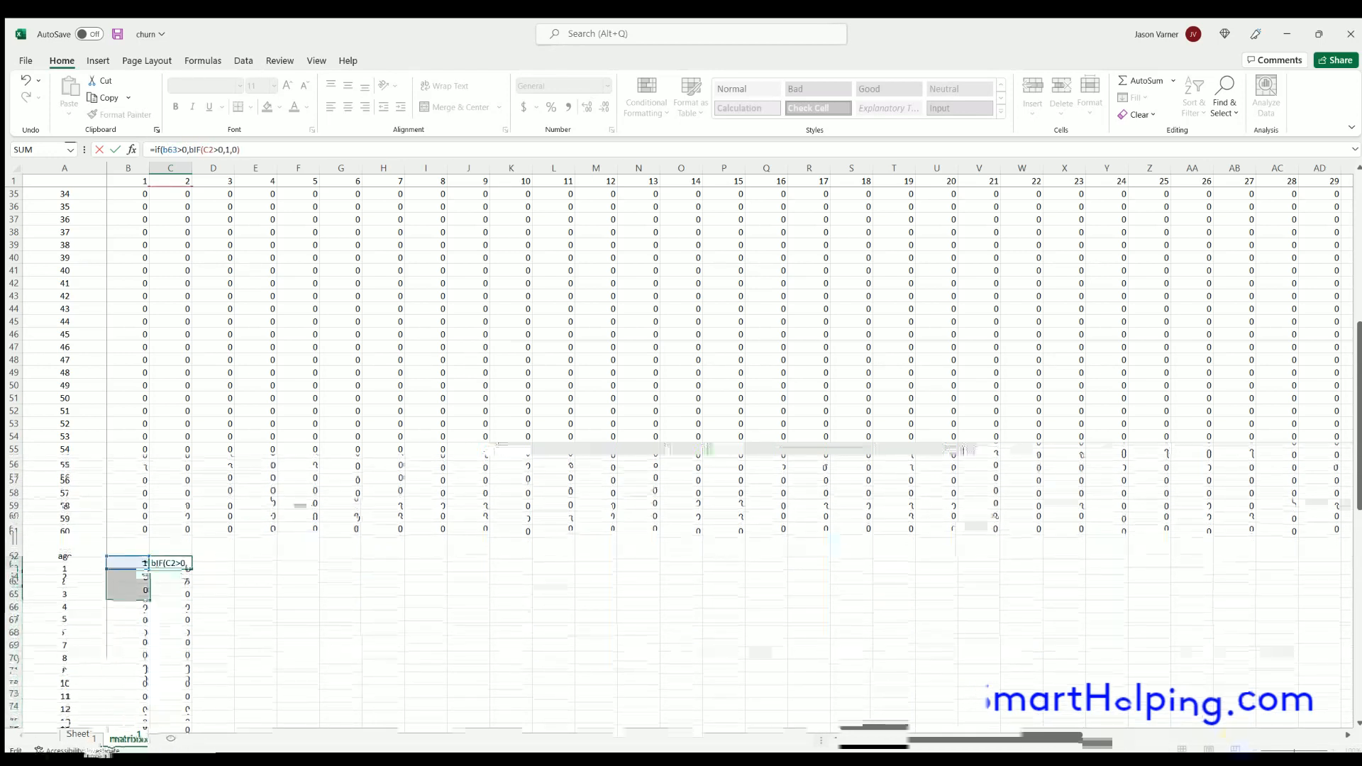
type("1,0,")
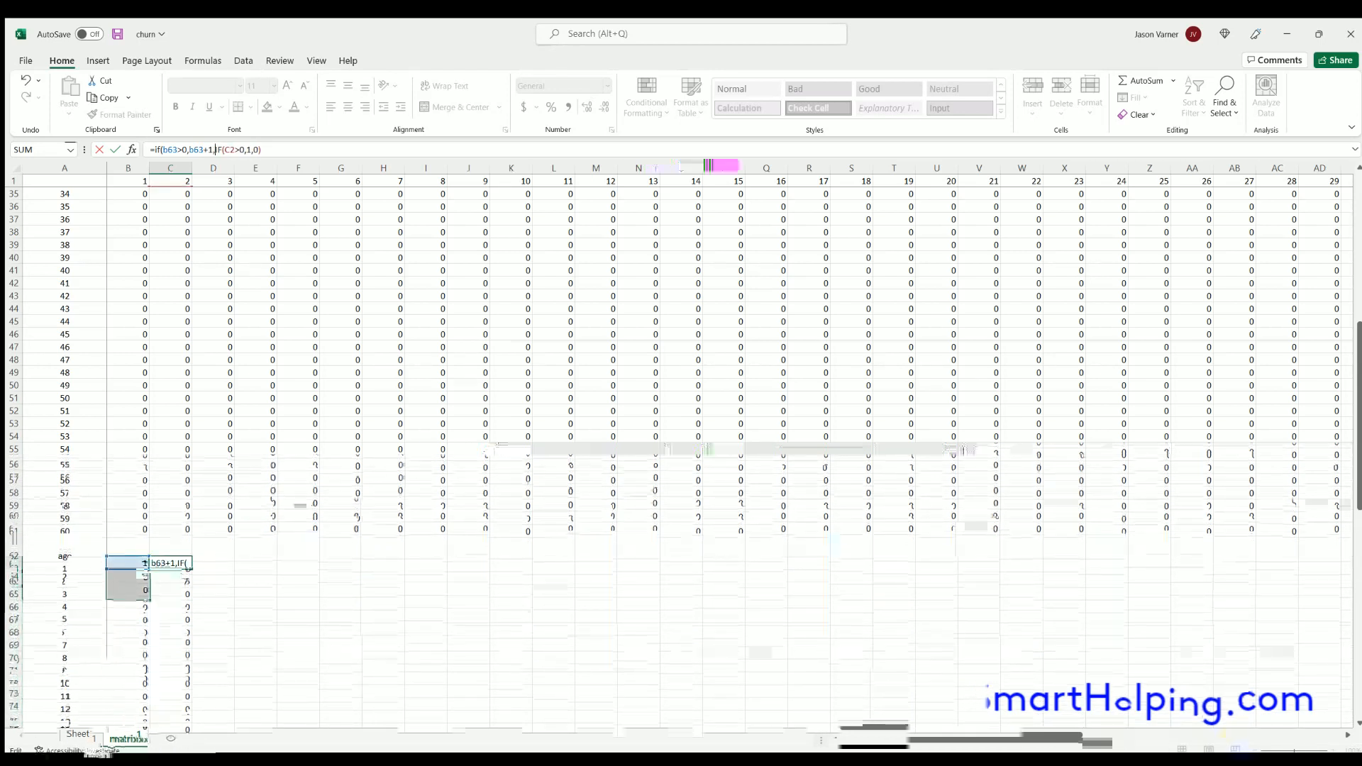
key("Return")
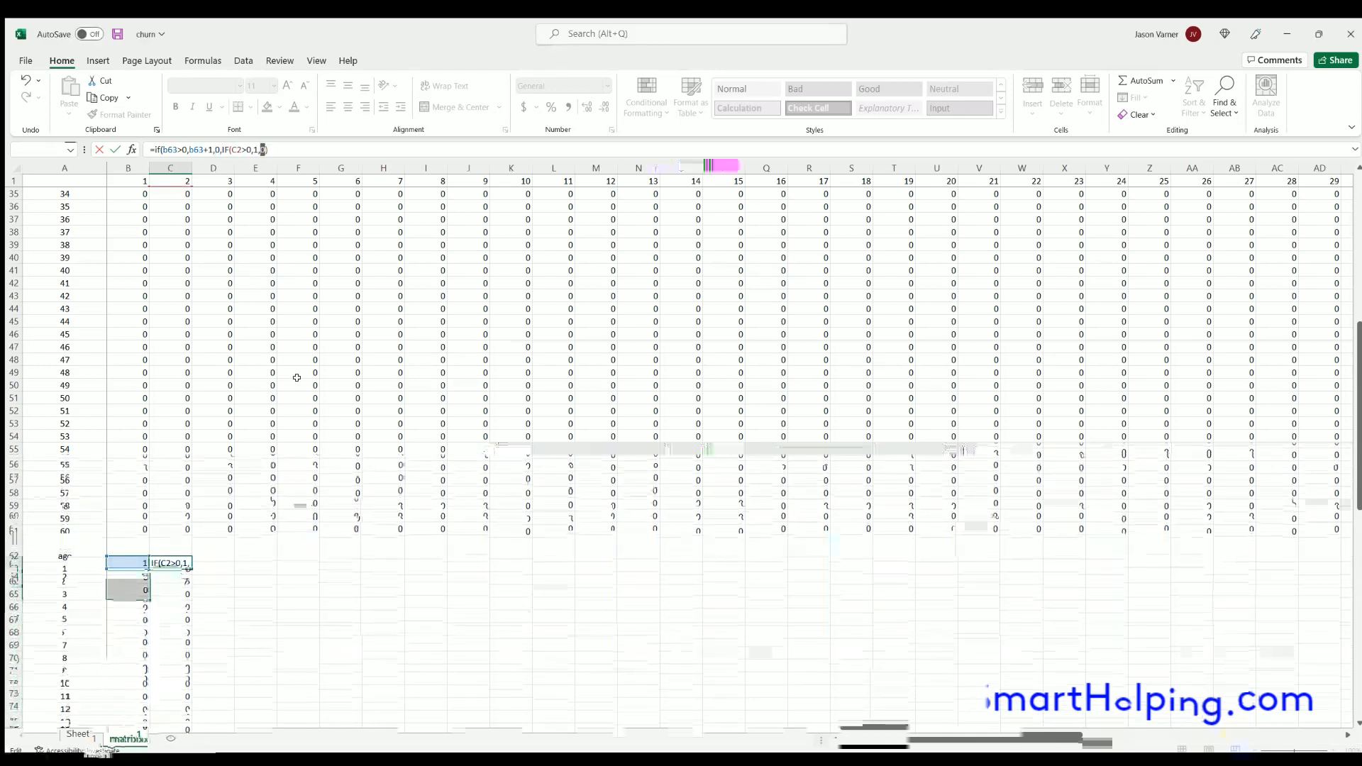
left_click(296, 142)
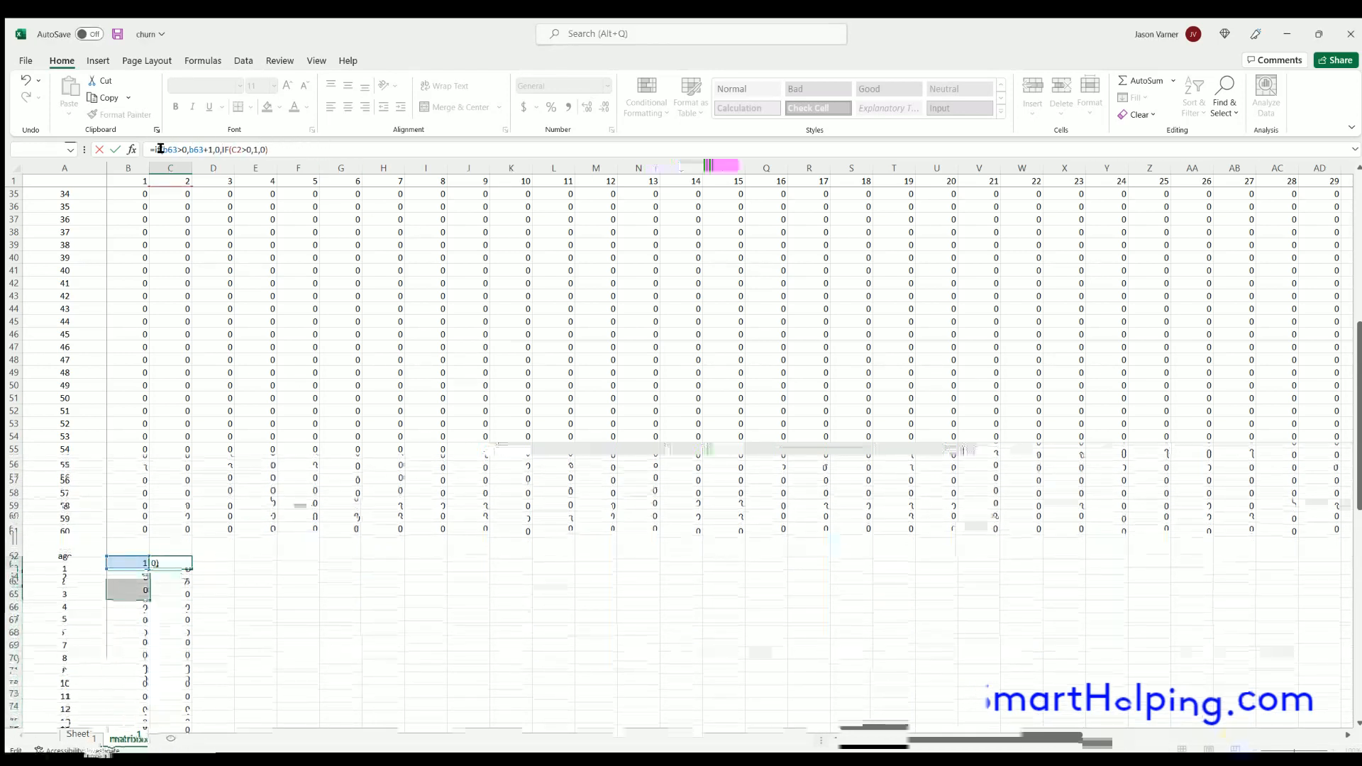
left_click(217, 144)
key("BackSpace")
key("BackSpace")
key("Return")
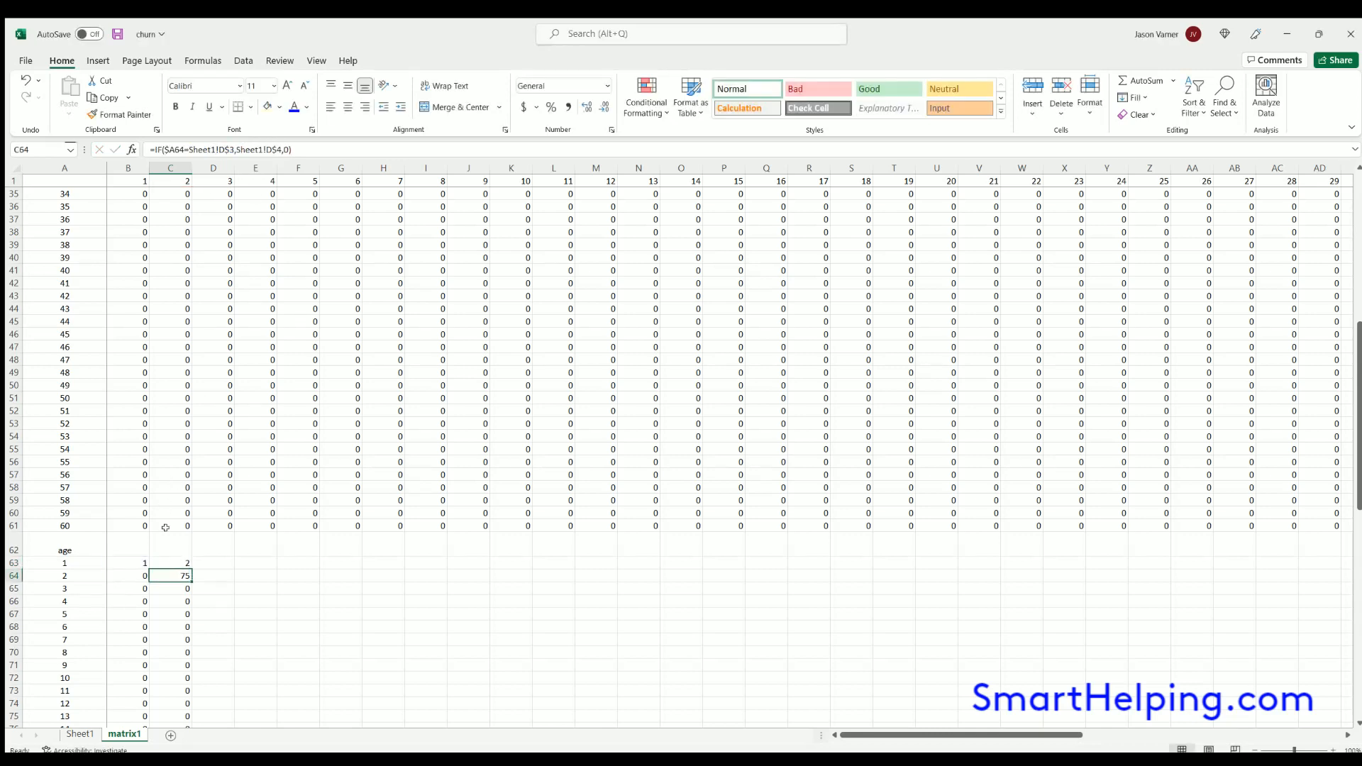
Fill the C63 formula across the rest of the age matrix through BI122.
left_click(175, 562)
left_click_drag(191, 568, 1295, 717)
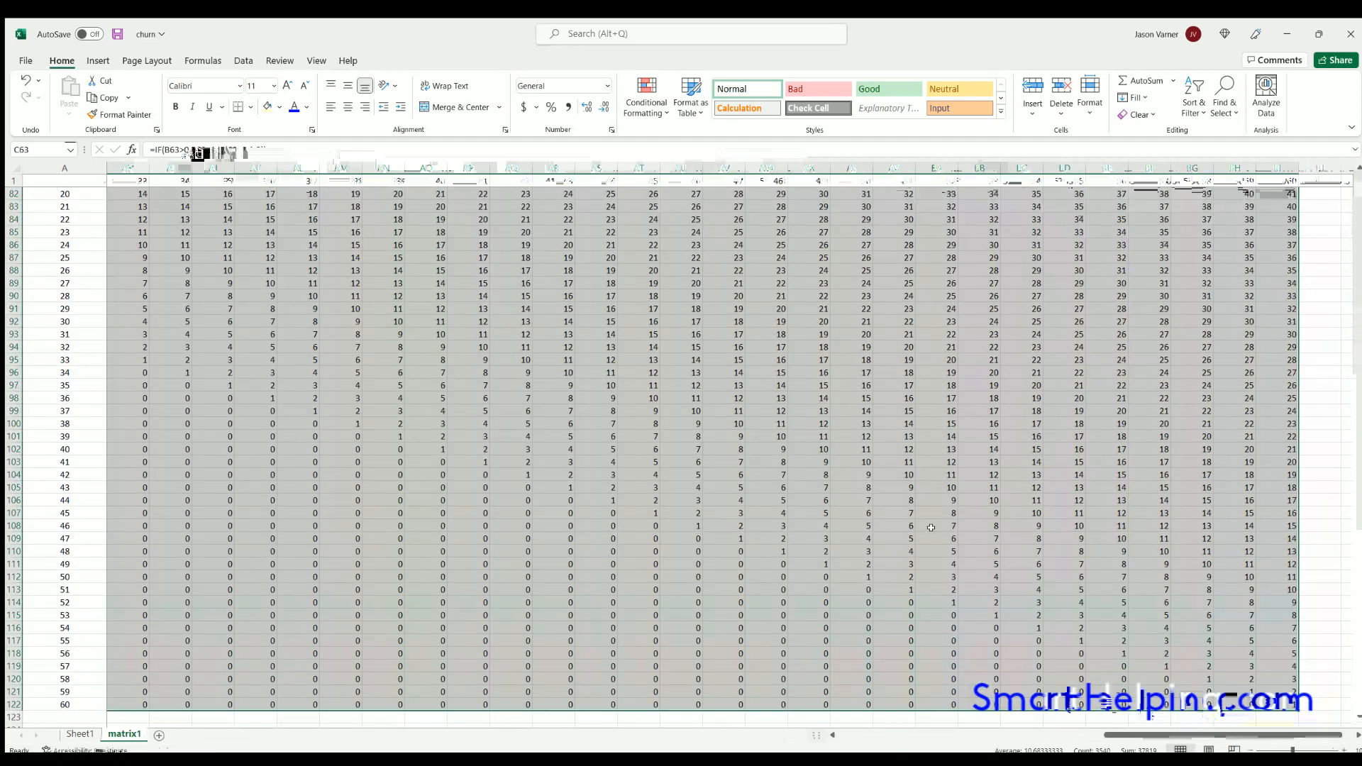
left_click(684, 394)
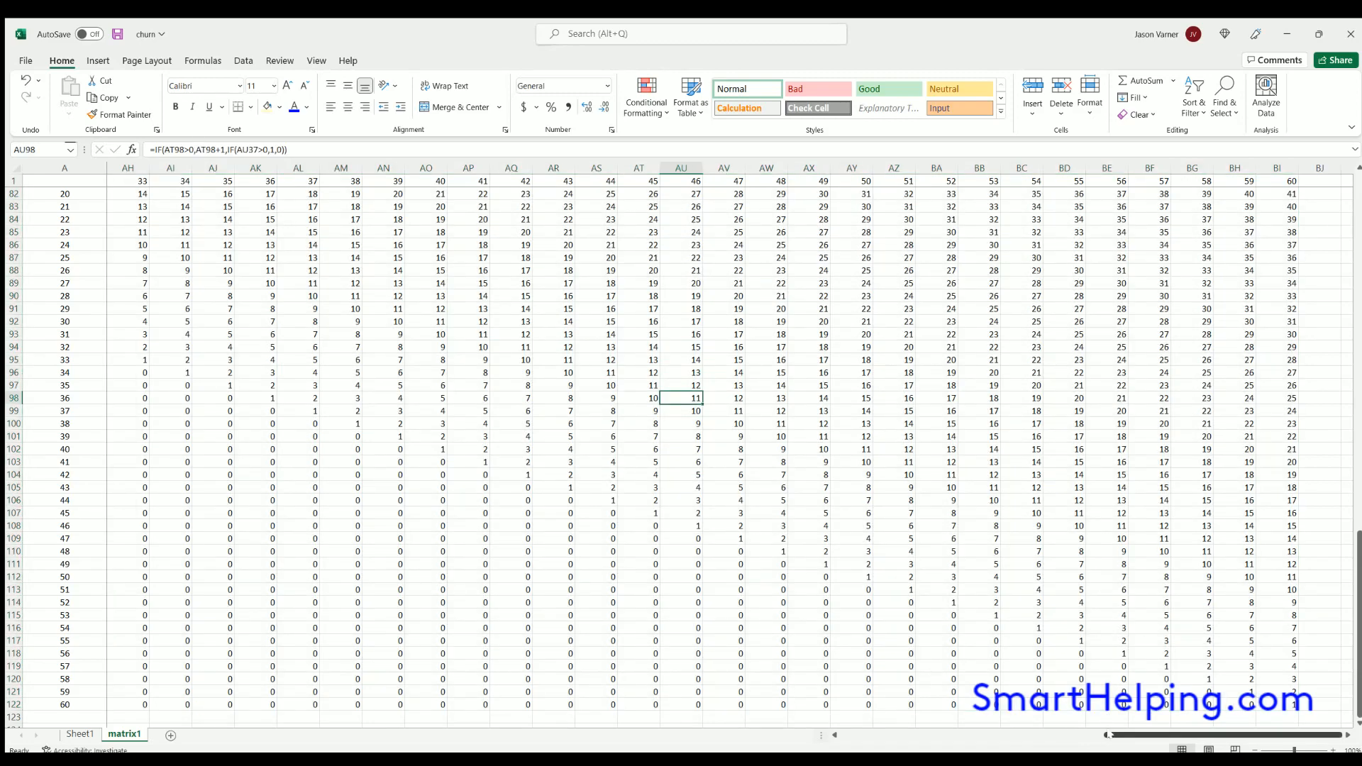
Review the age matrix and compare it with the customers-added matrix above.
left_click_drag(1220, 735, 958, 735)
scroll(175, 511, "up", 2)
scroll(175, 511, "up", 13)
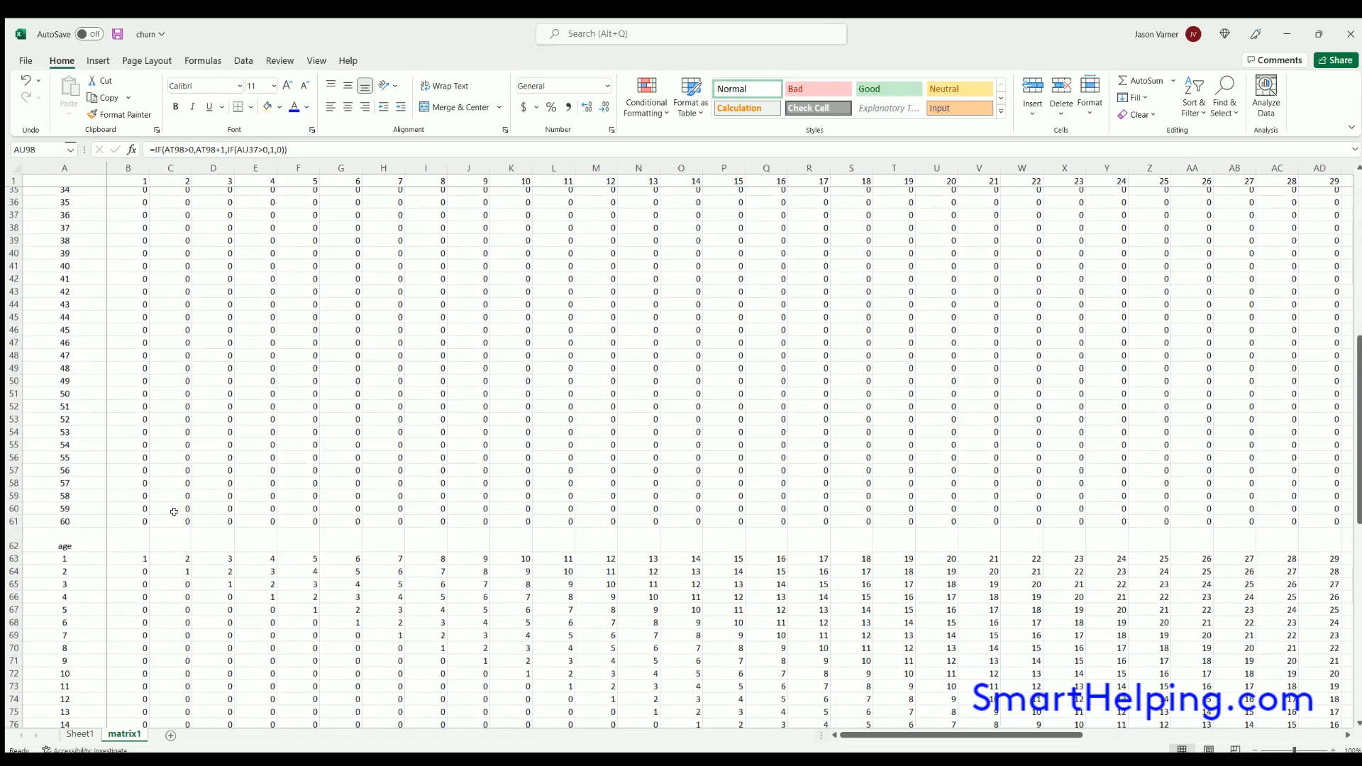
left_click(77, 507)
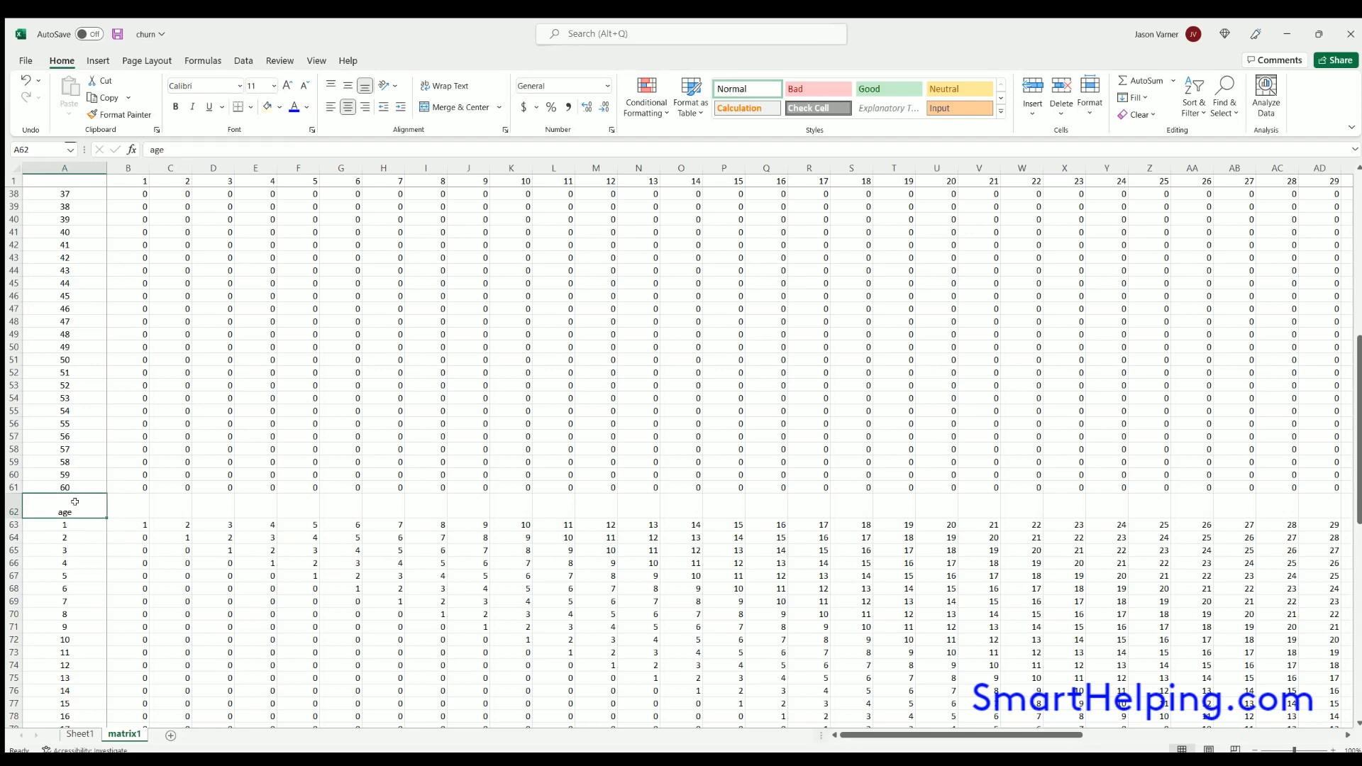
scroll(85, 521, "down", 4)
scroll(92, 531, "up", 16)
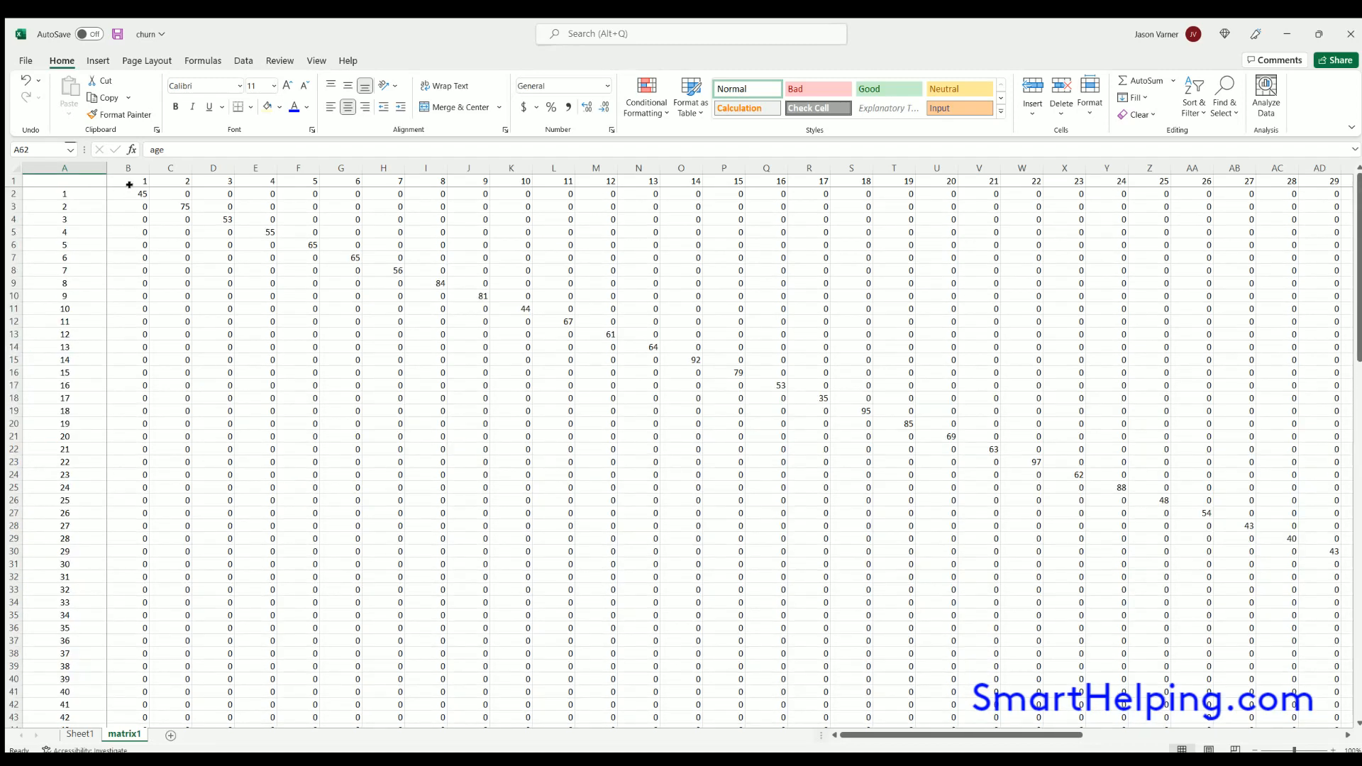
left_click(130, 194)
left_click(172, 207)
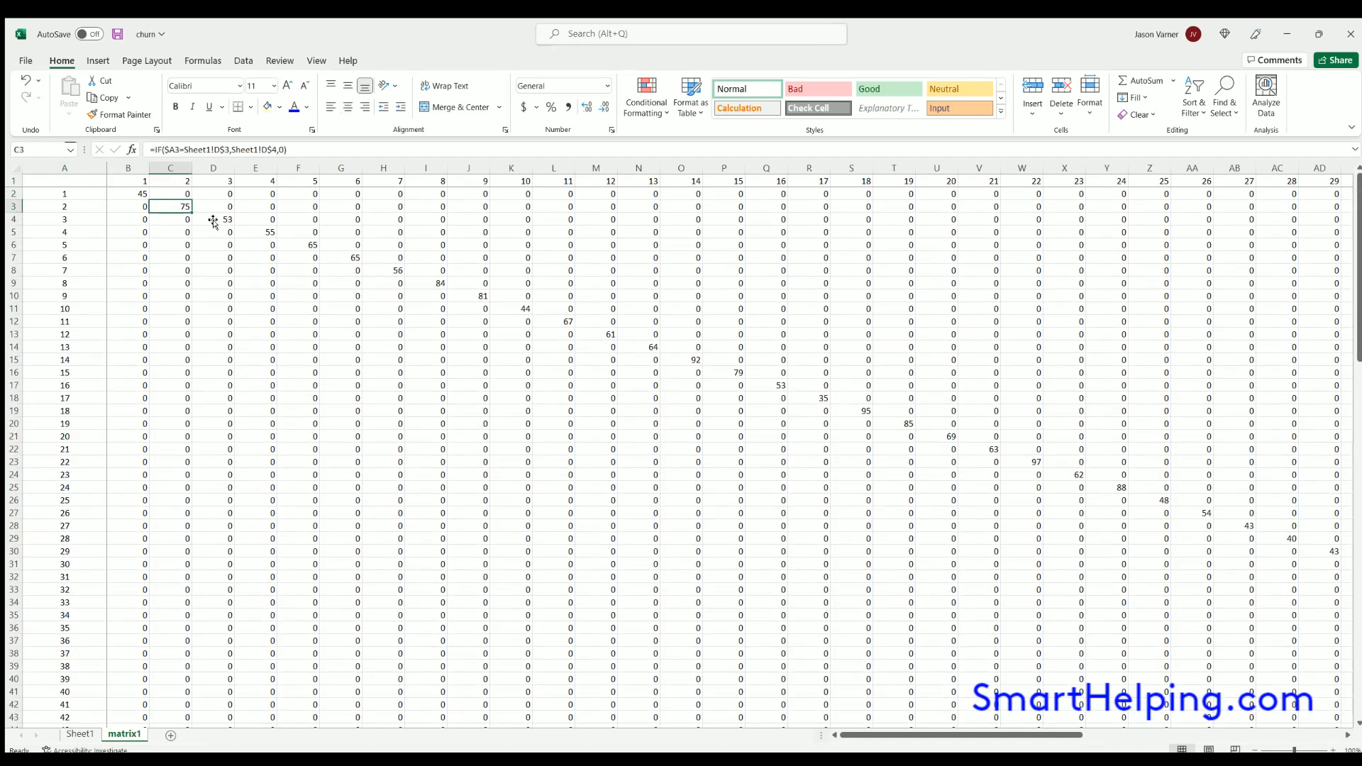
Rename Sheet1 as "Monthly Detail".
left_click(75, 734)
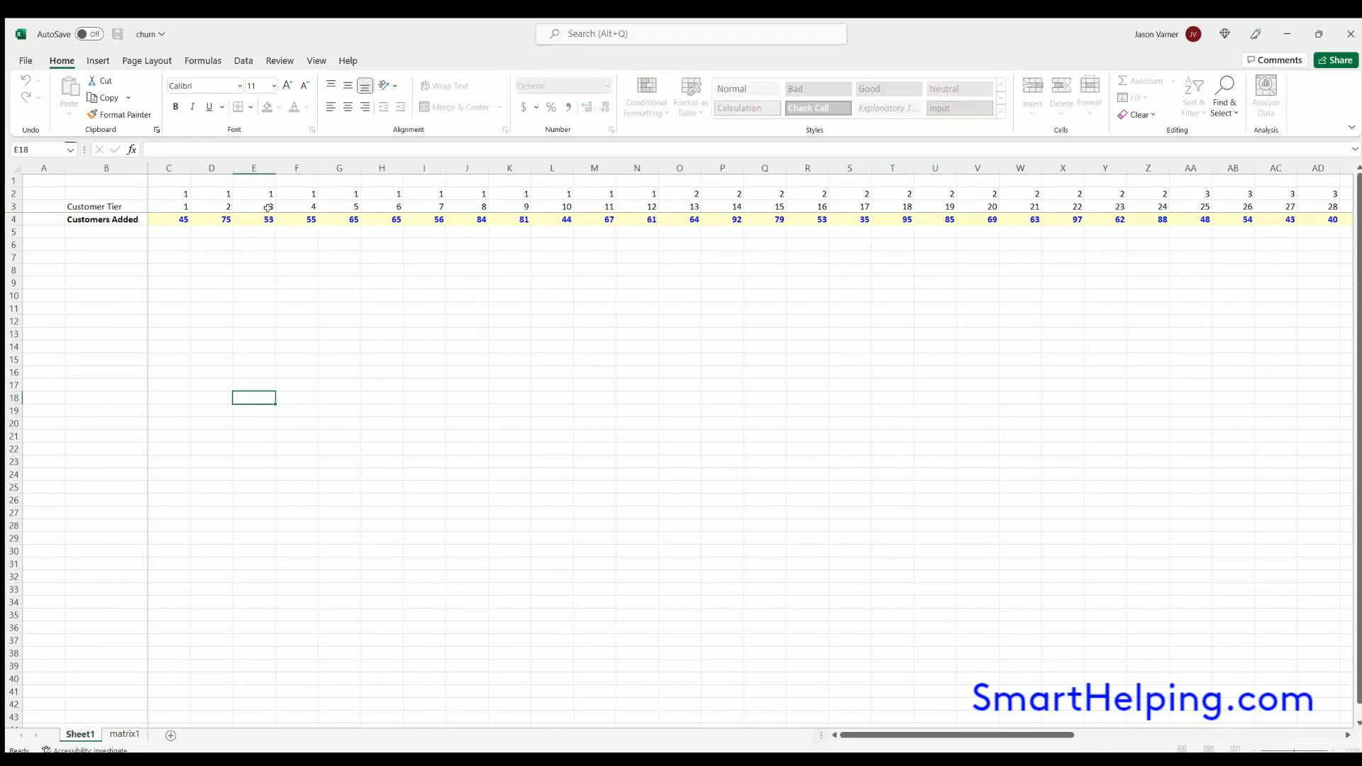
key("BackSpace")
key("BackSpace")
key("BackSpace")
key("BackSpace")
key("BackSpace")
key("BackSpace")
type("Monthly Detail")
key("Return")
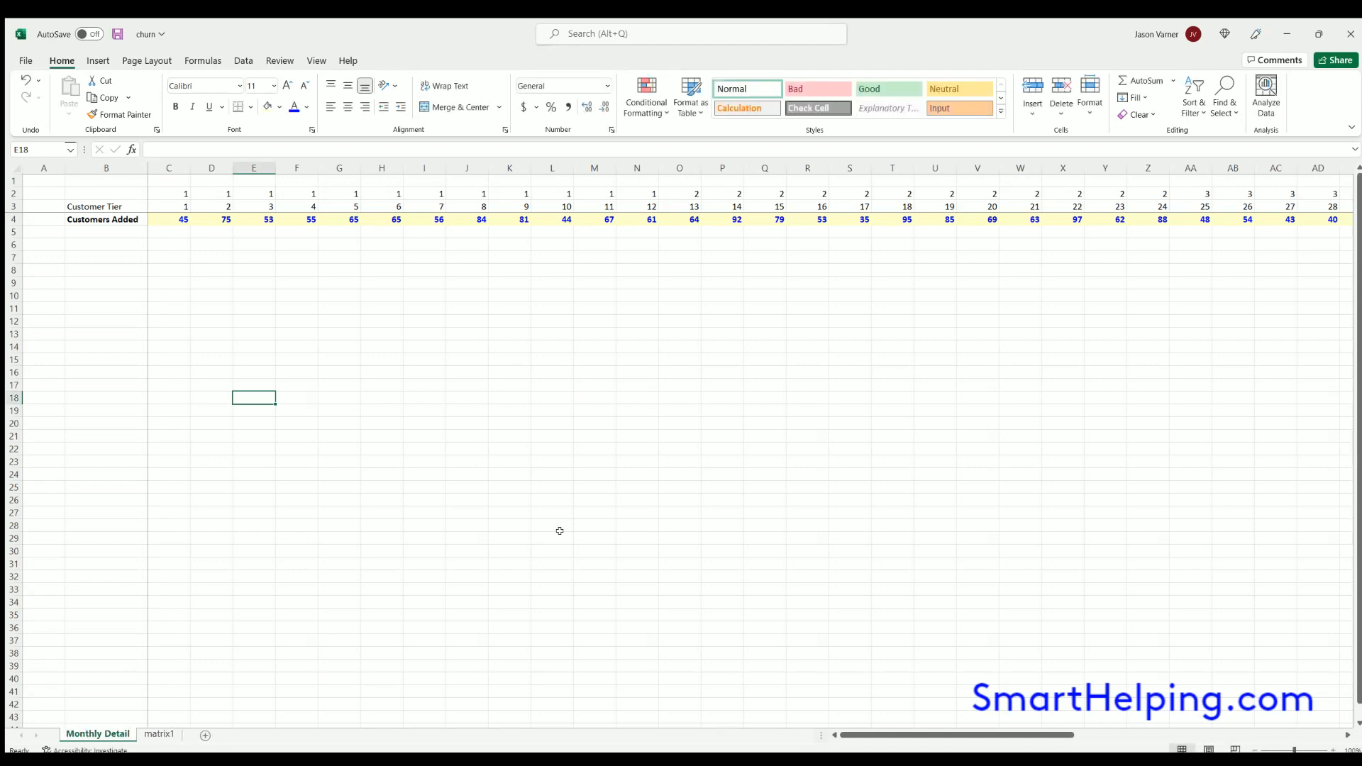
Add a new worksheet after matrix1 and name it "validation".
left_click(159, 735)
left_click(205, 735)
double_click(203, 735)
type("validation")
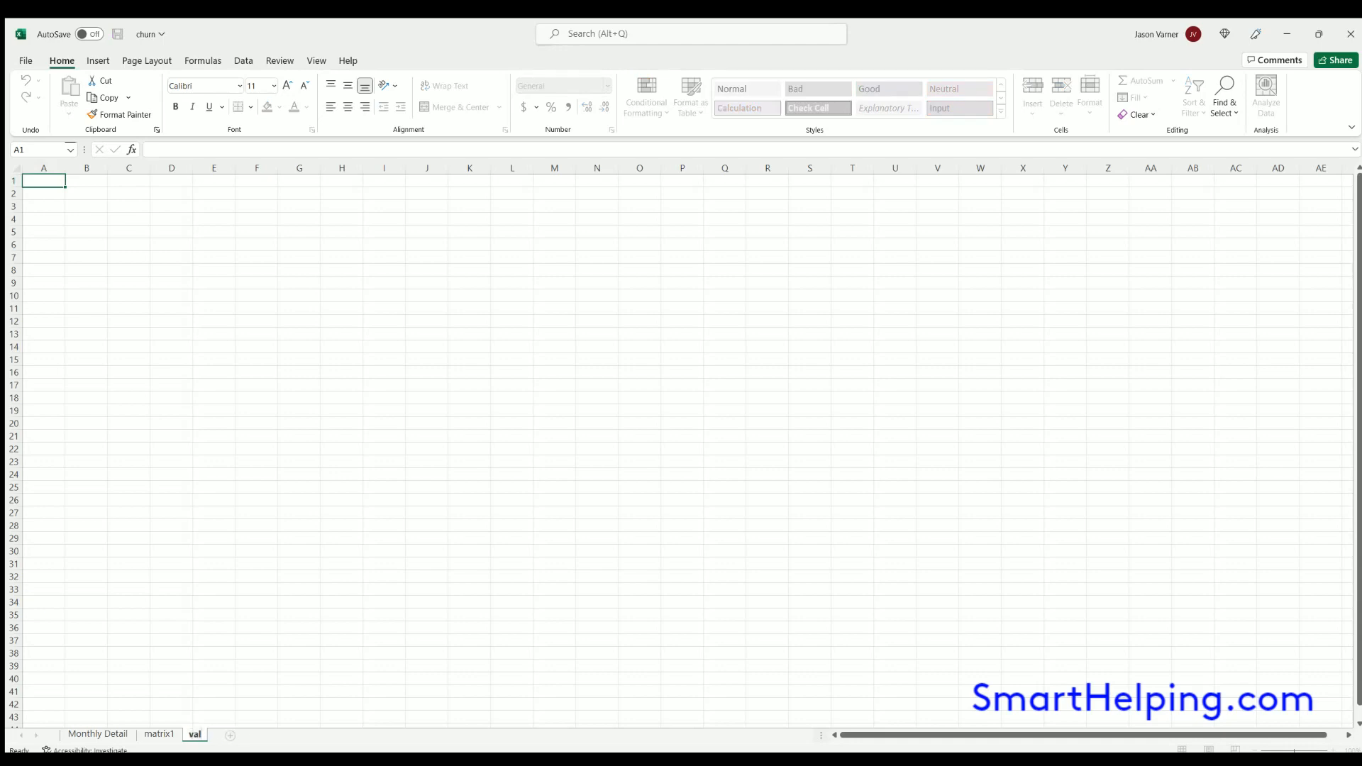
key("Return")
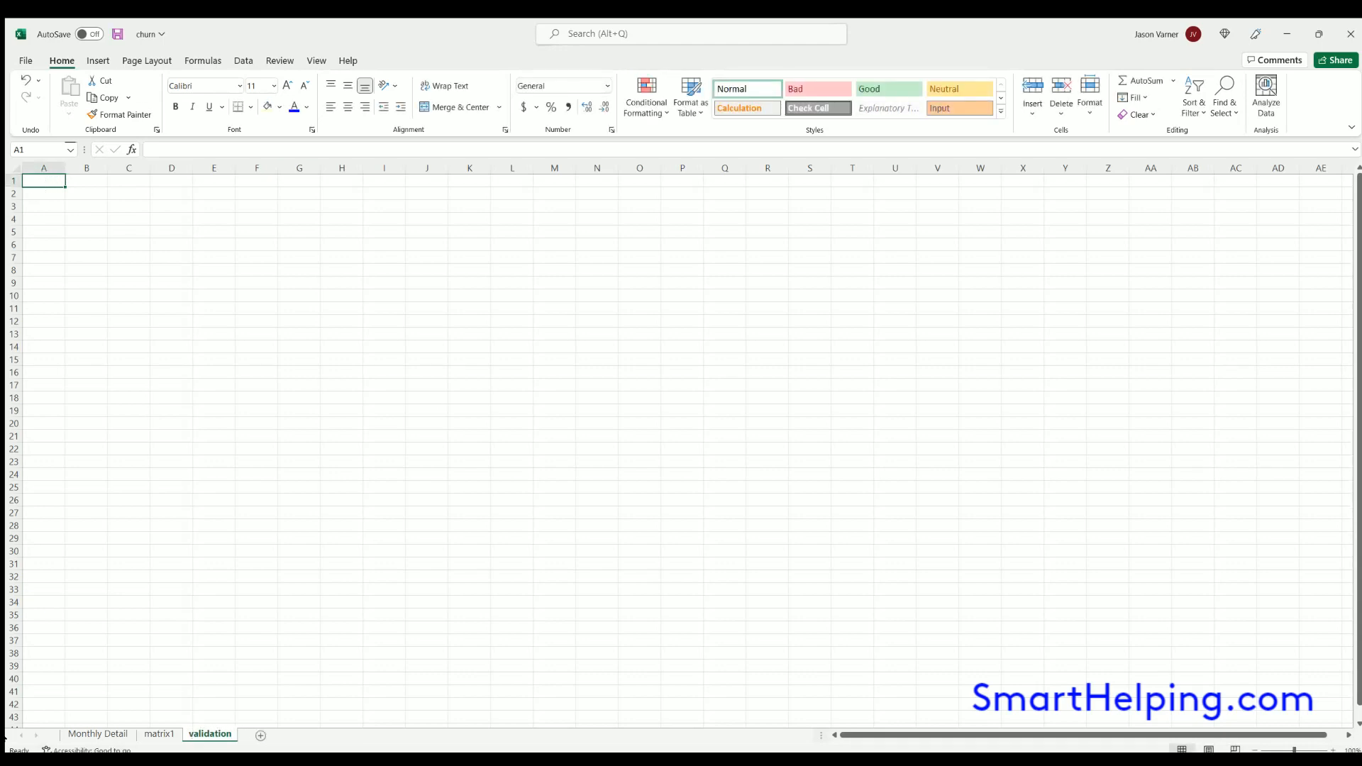
Start a number list on the validation sheet with 1 in A2 and =A2+1 in A3.
key("Down")
type("1")
key("Return")
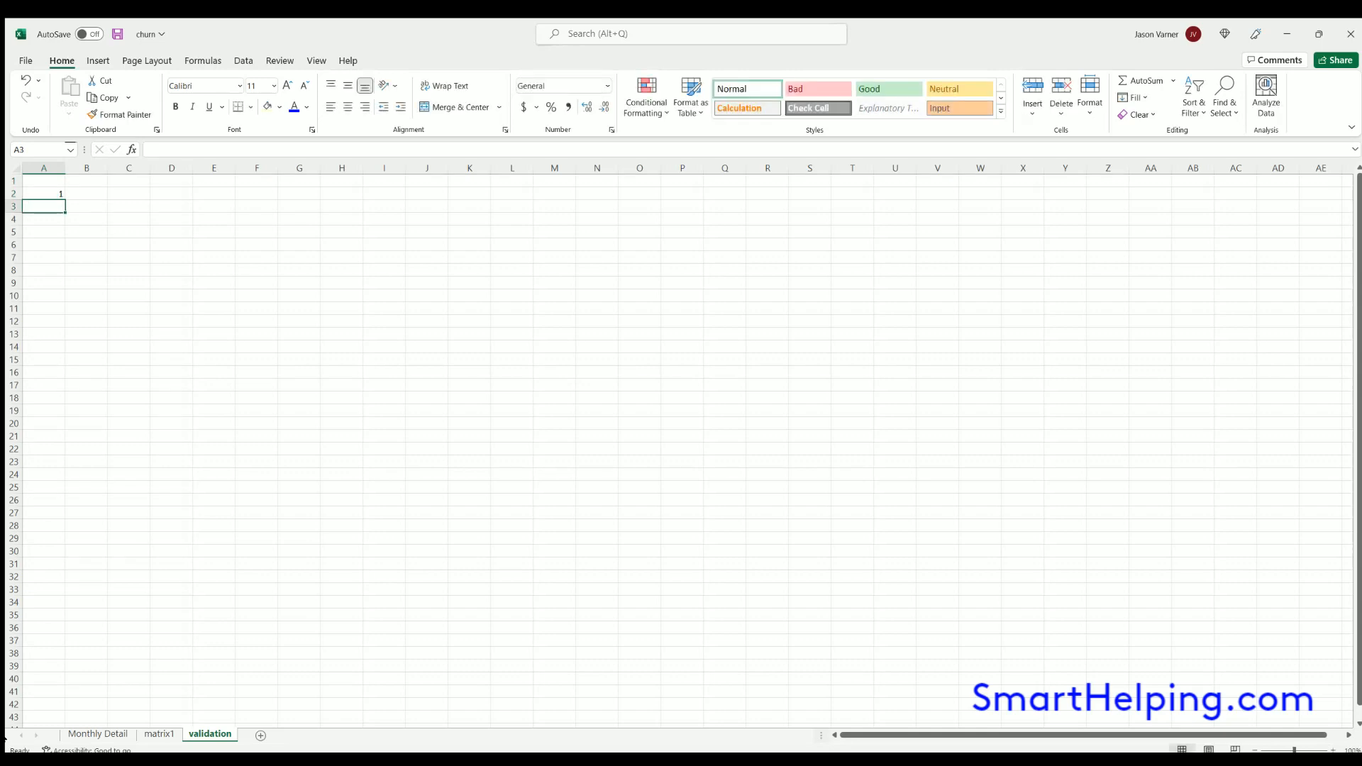
type("=")
left_click(48, 188)
type("+1")
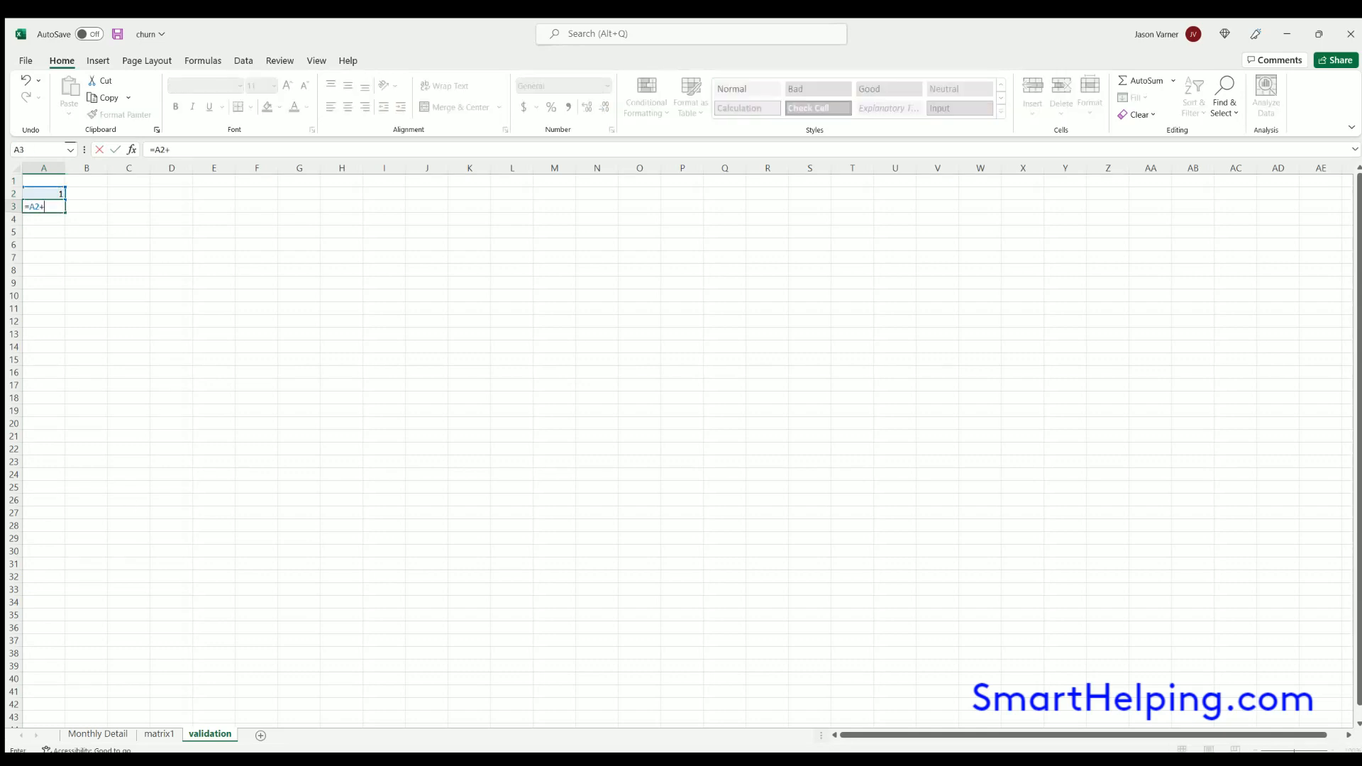
key("Return")
Center-align column A of the validation sheet and return to the Monthly Detail sheet.
left_click(40, 163)
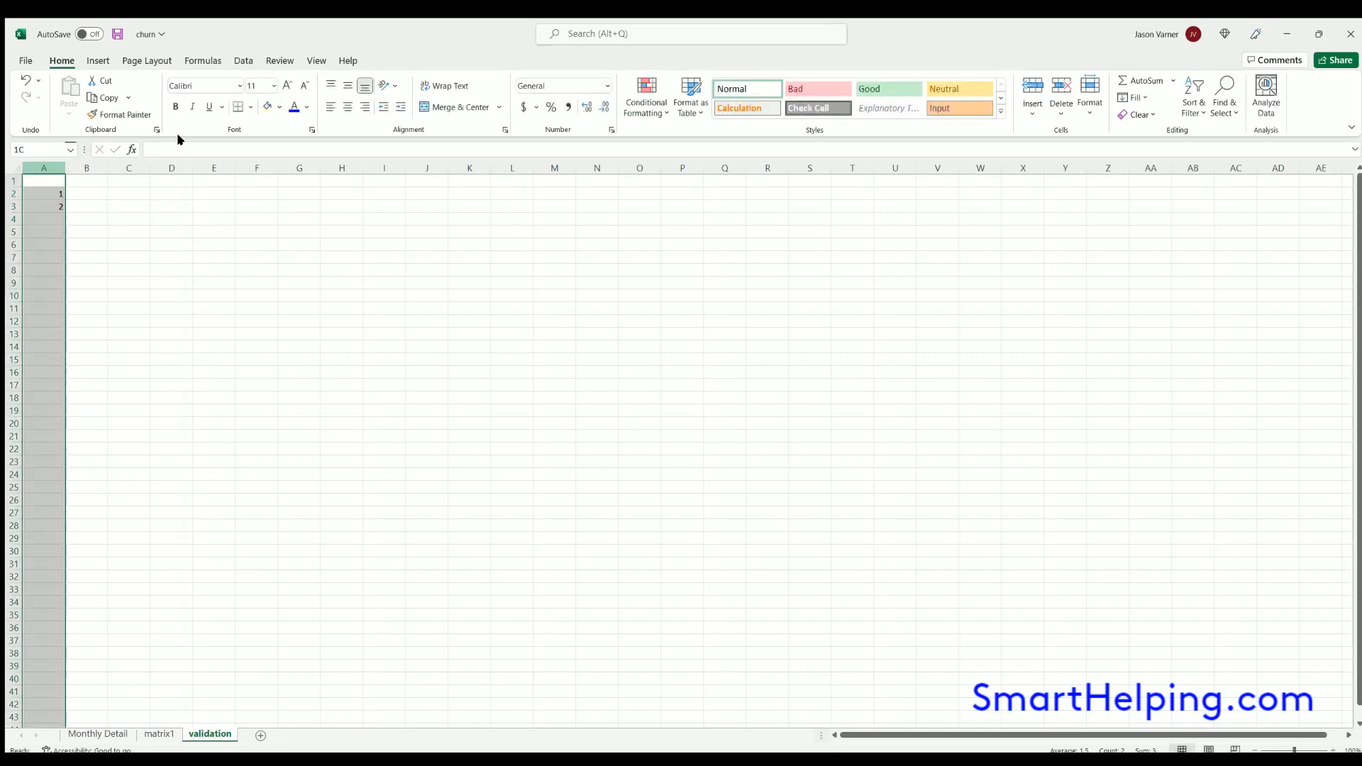
left_click(348, 106)
left_click(254, 398)
left_click(98, 734)
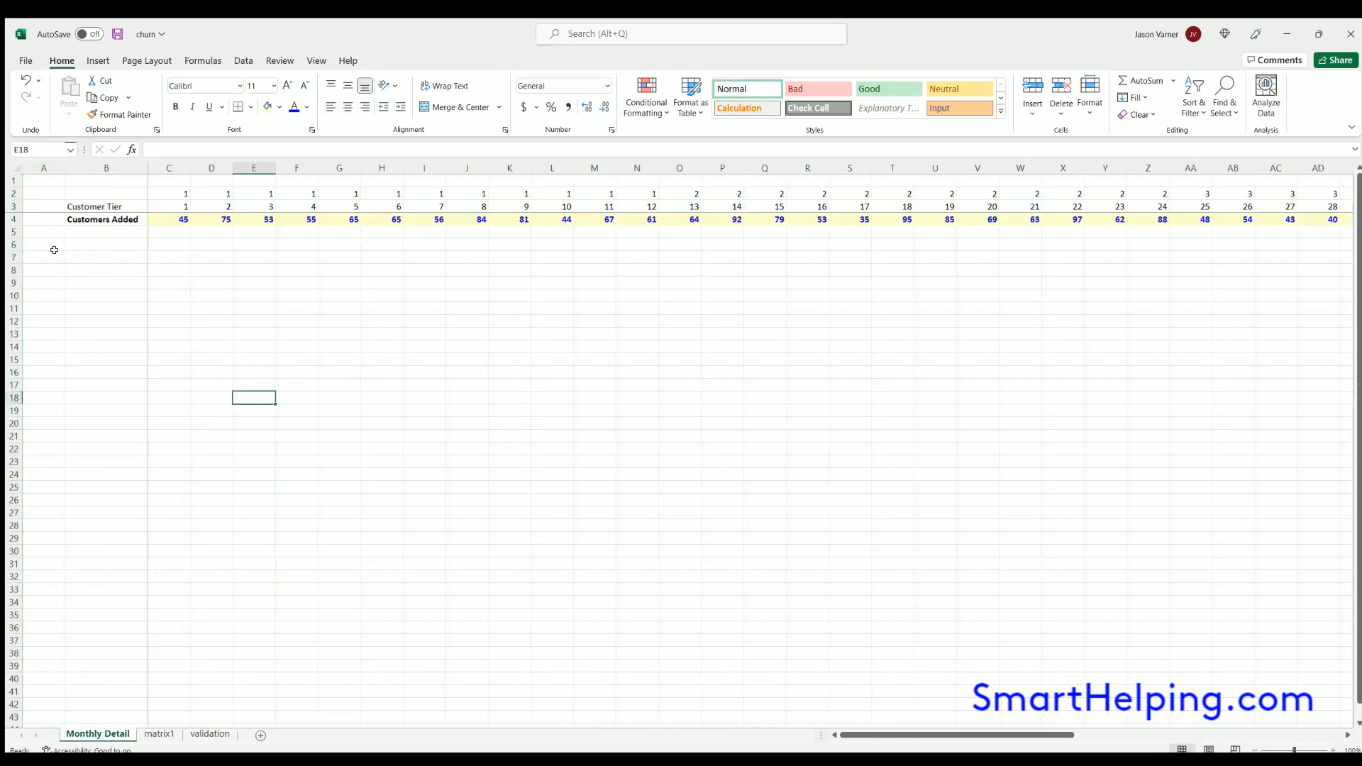
Insert a blank column C between the row labels and the monthly figures and adjust the label column's width.
left_click(91, 221)
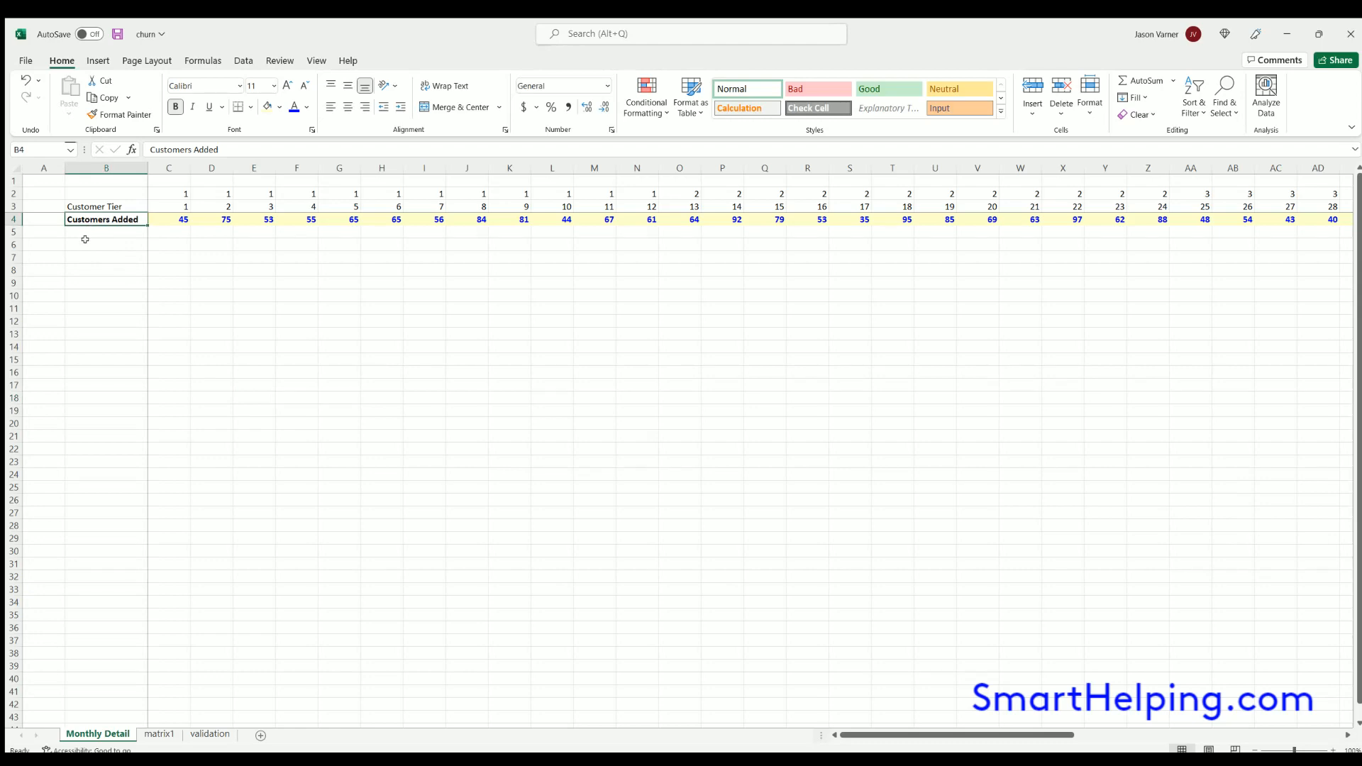
left_click(105, 167)
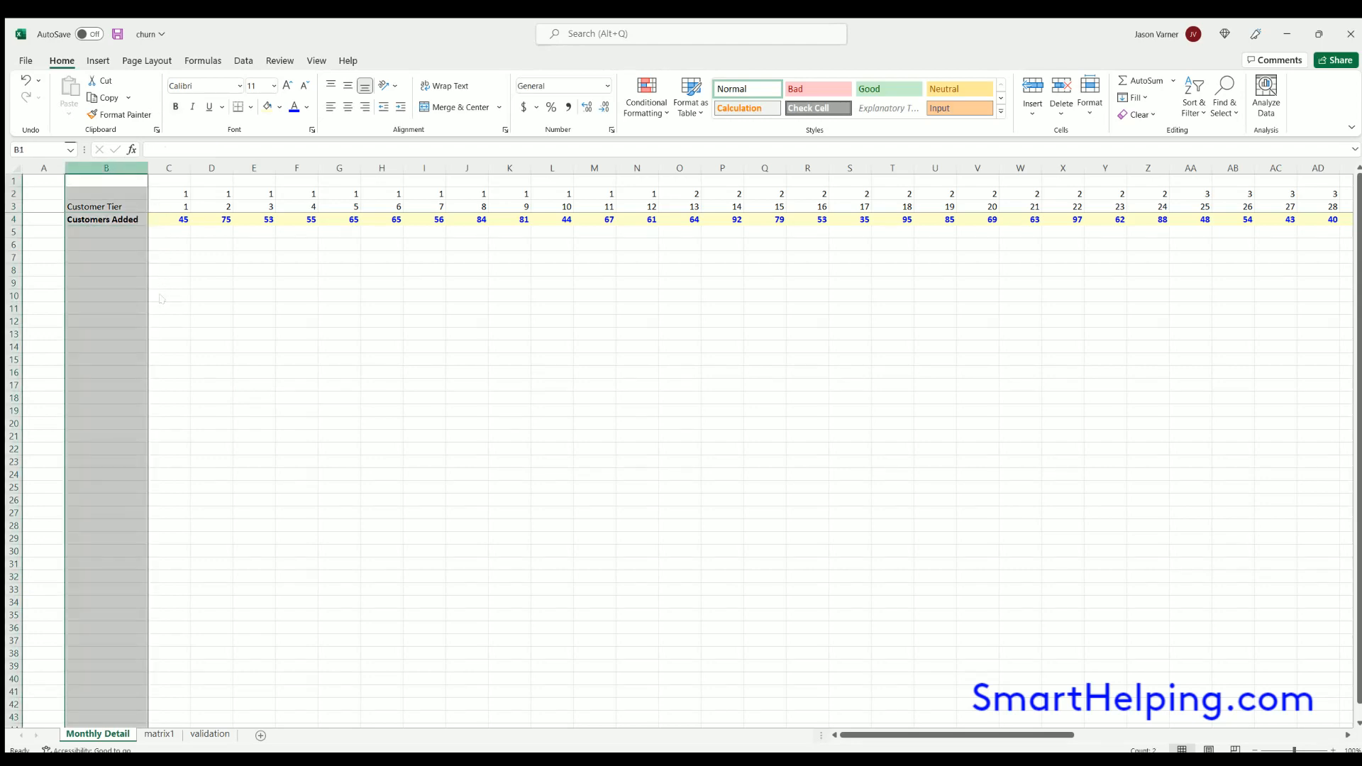
key("ctrl+shift+plus")
left_click(297, 347)
left_click_drag(136, 203, 85, 222)
left_click_drag(101, 170, 166, 170)
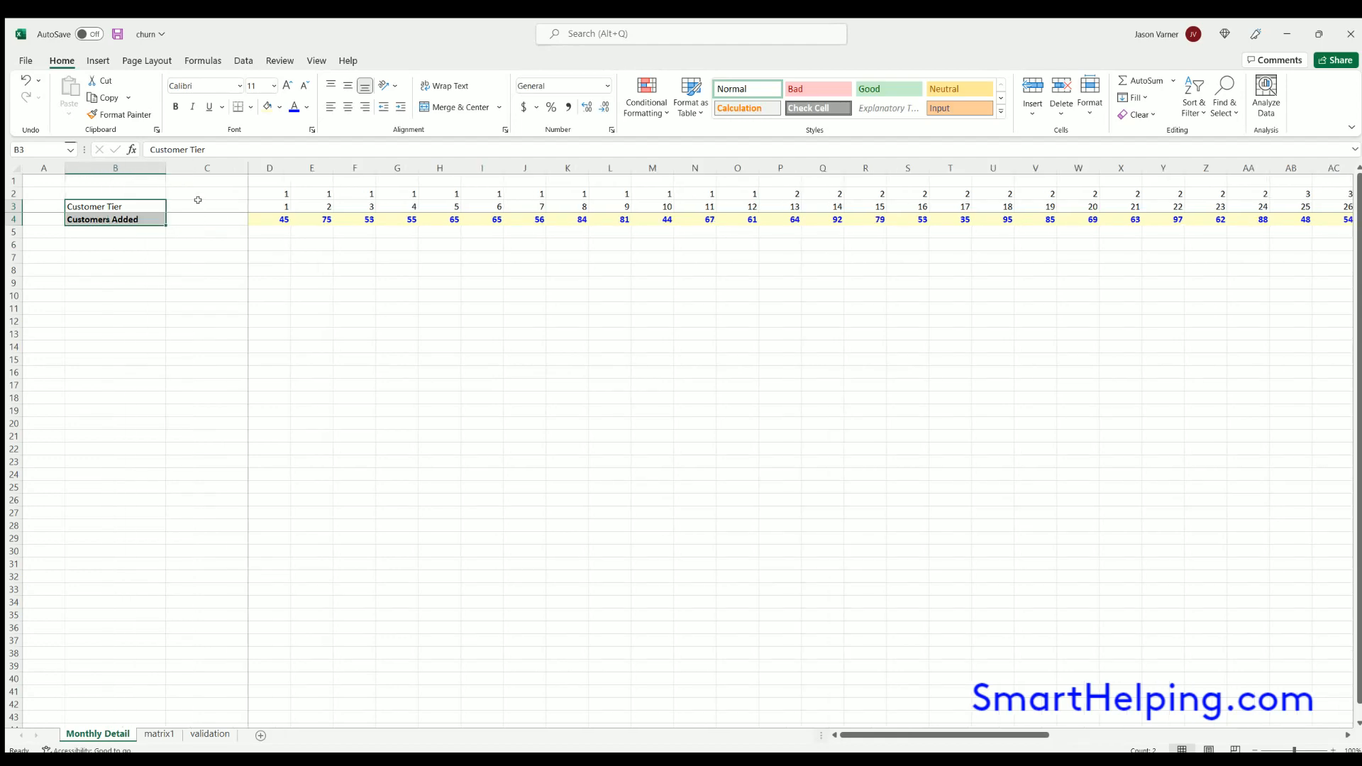
Enter the header "Contract Length (months)" in C3 and widen column C to fit it.
left_click(199, 205)
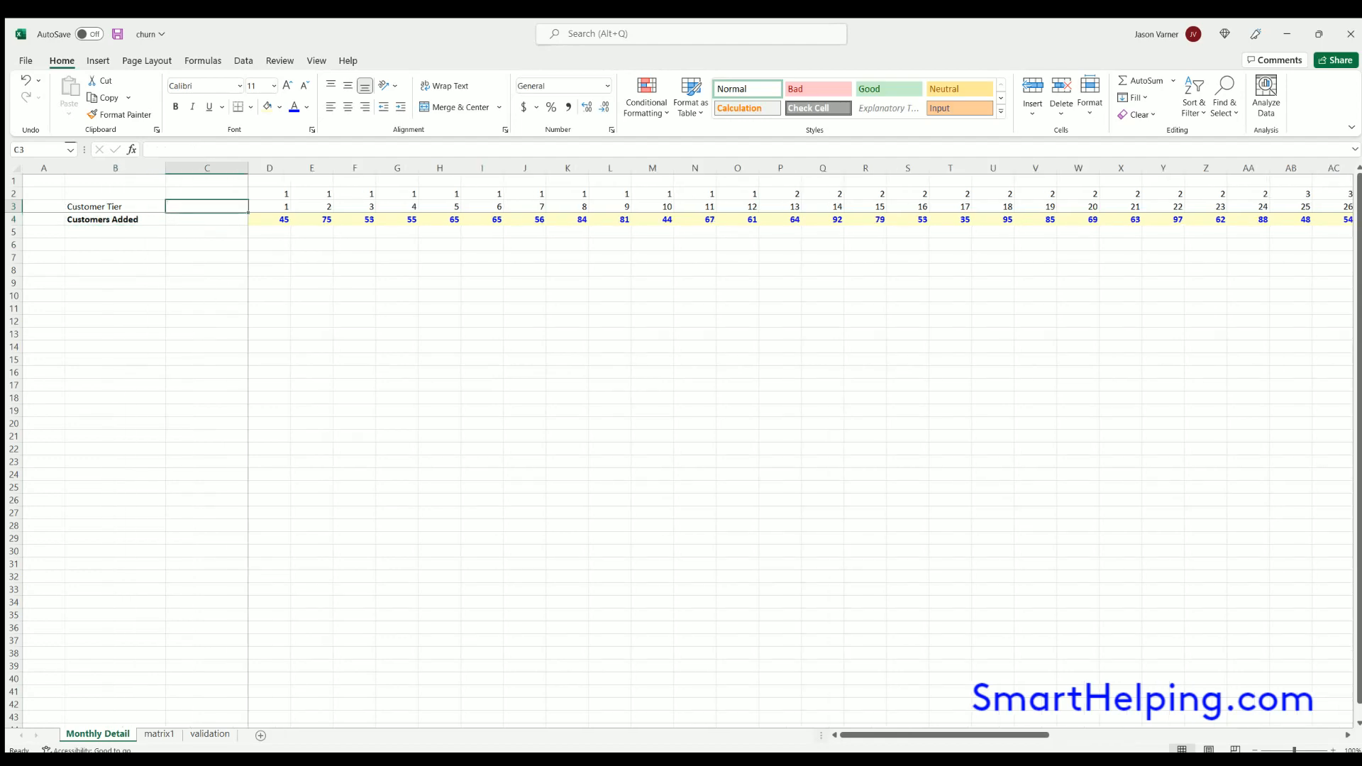
type("Contract Lengt")
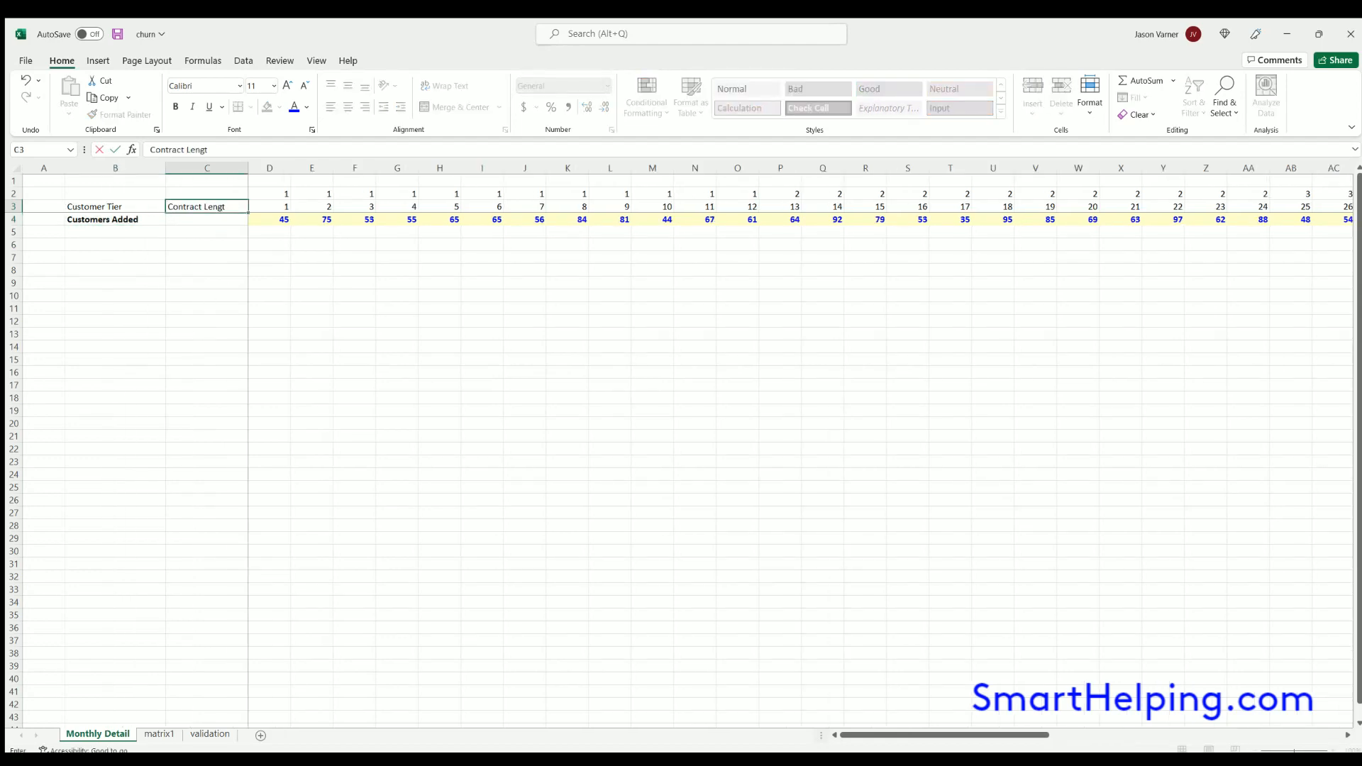
type("h (months)")
key("Return")
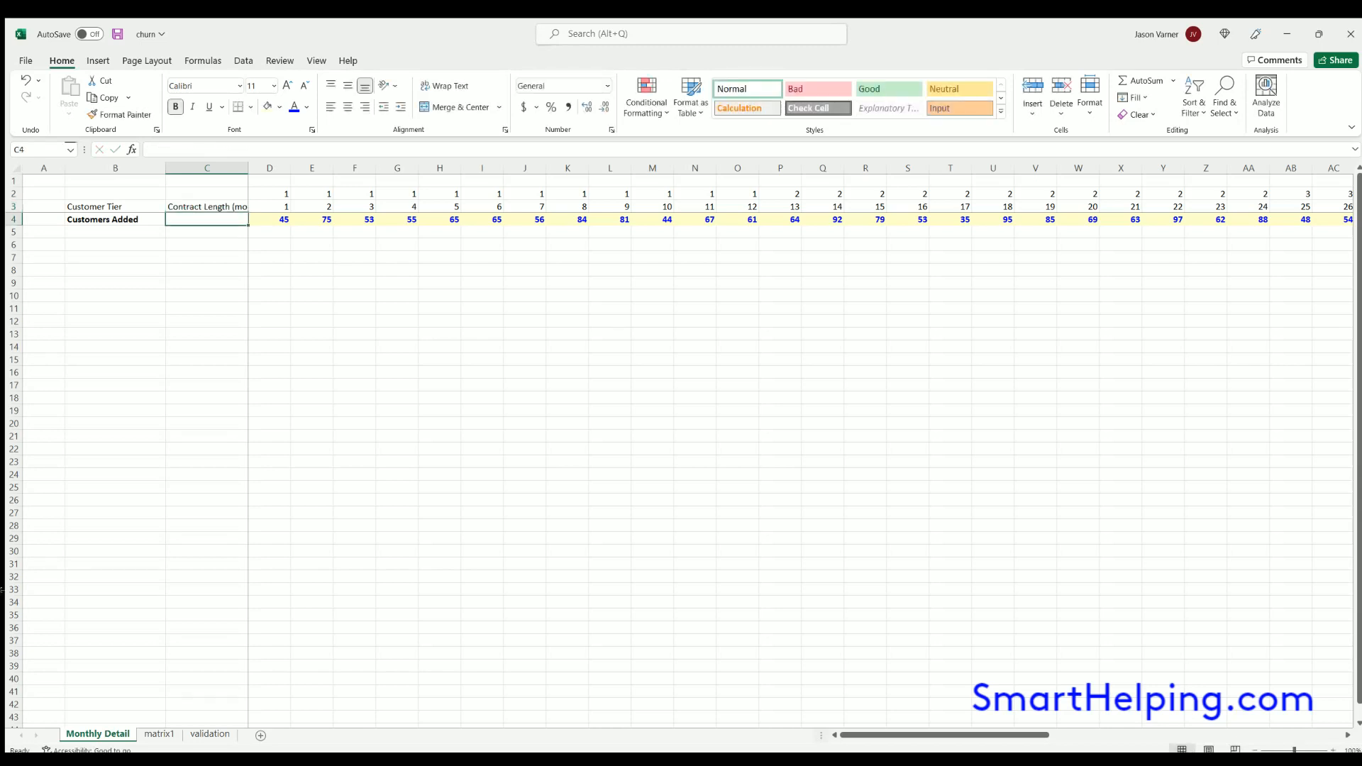
left_click(269, 165)
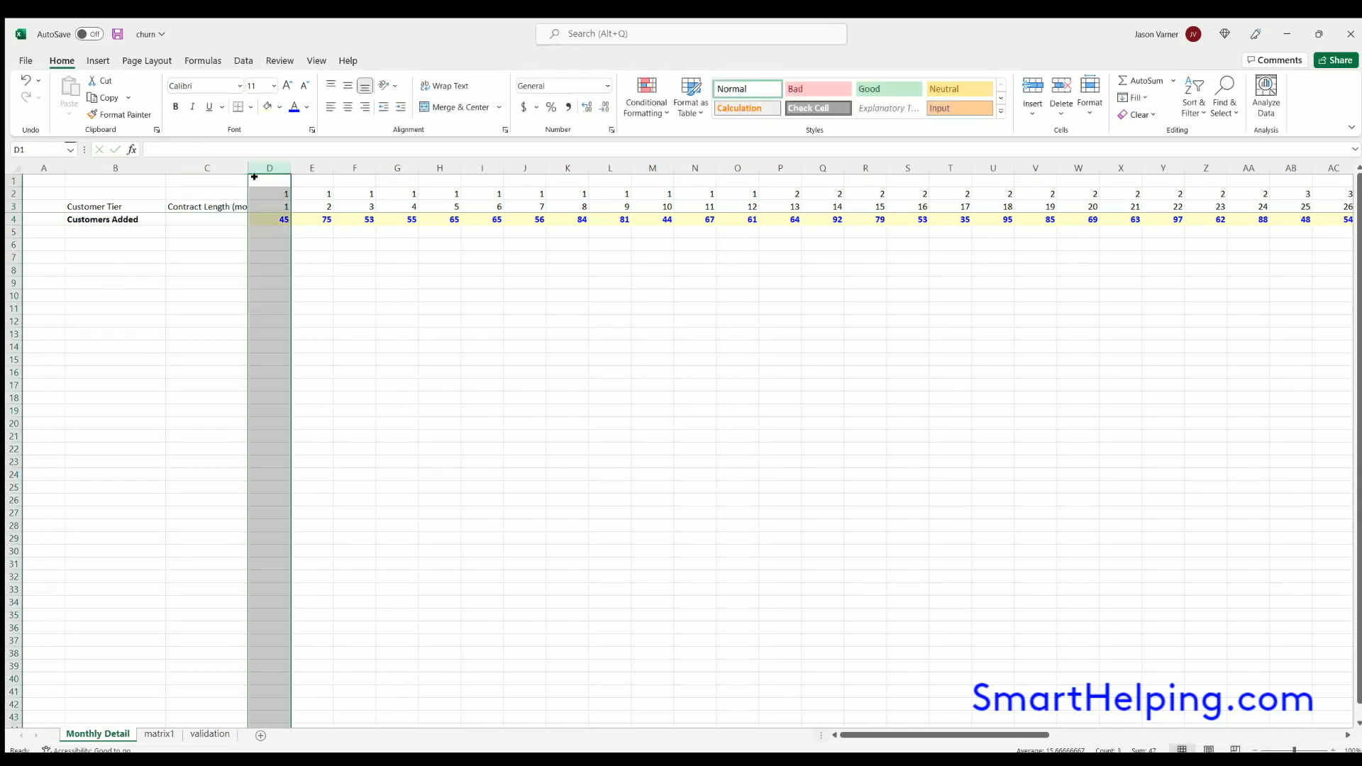
left_click(255, 179)
double_click(242, 161)
Give C4 the same input formatting as D4, centred and underlined, and set its contract length to 6.
left_click(312, 220)
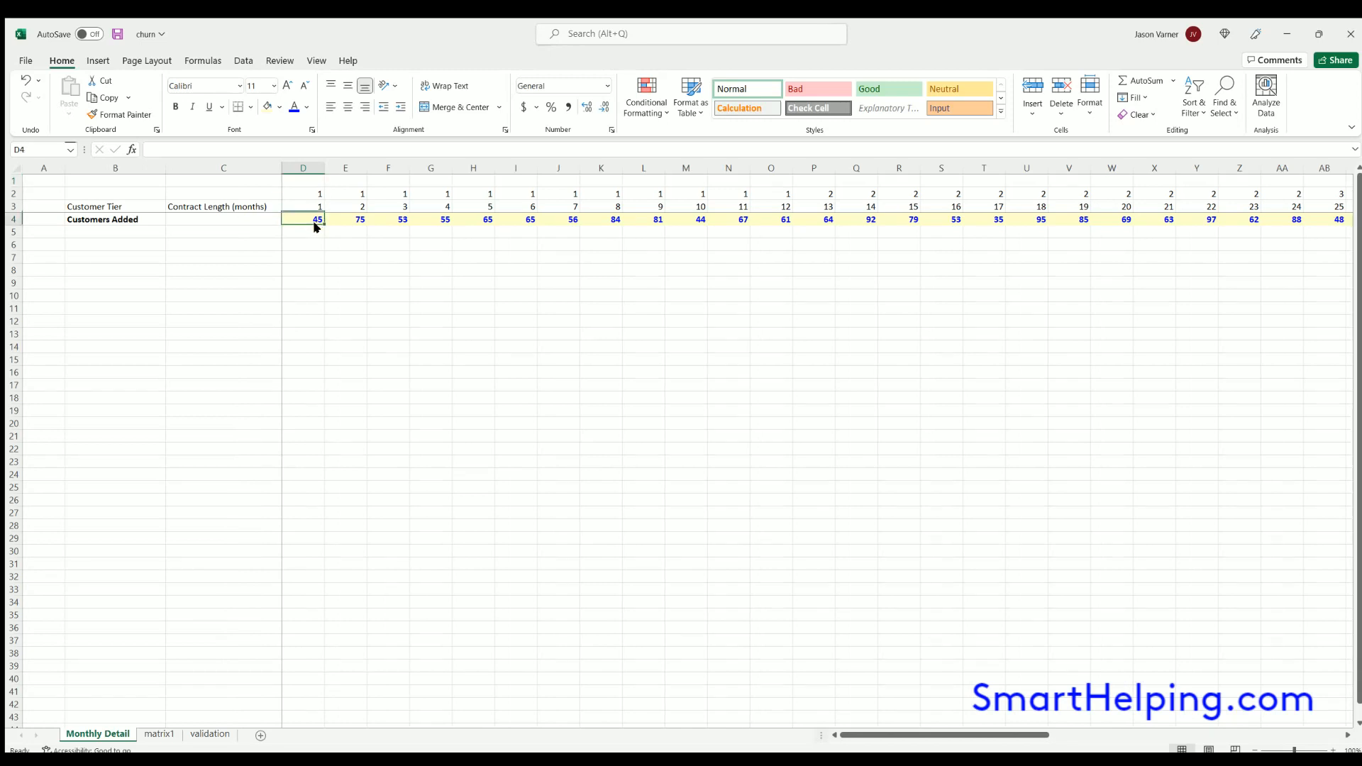
key("ctrl+c")
left_click(200, 219)
key("ctrl+v")
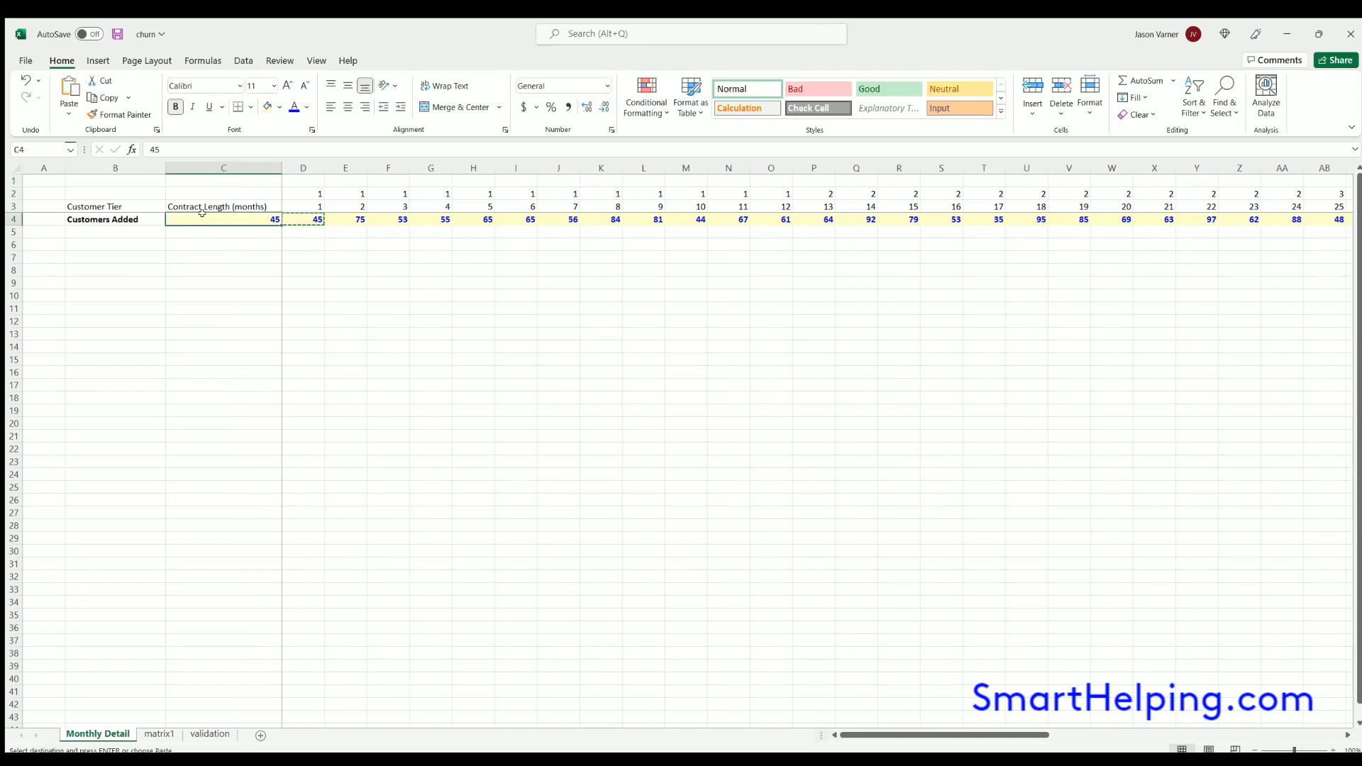
left_click(348, 106)
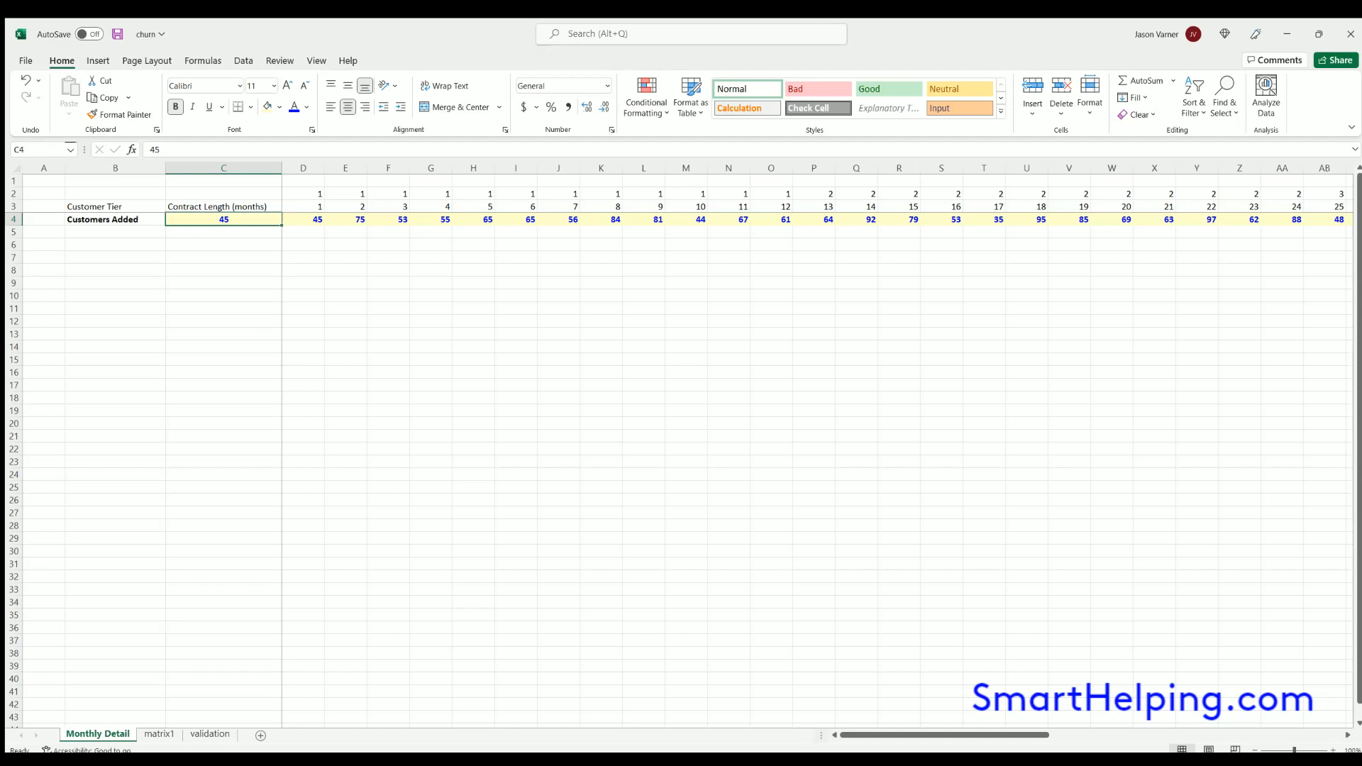
type("6")
key("Return")
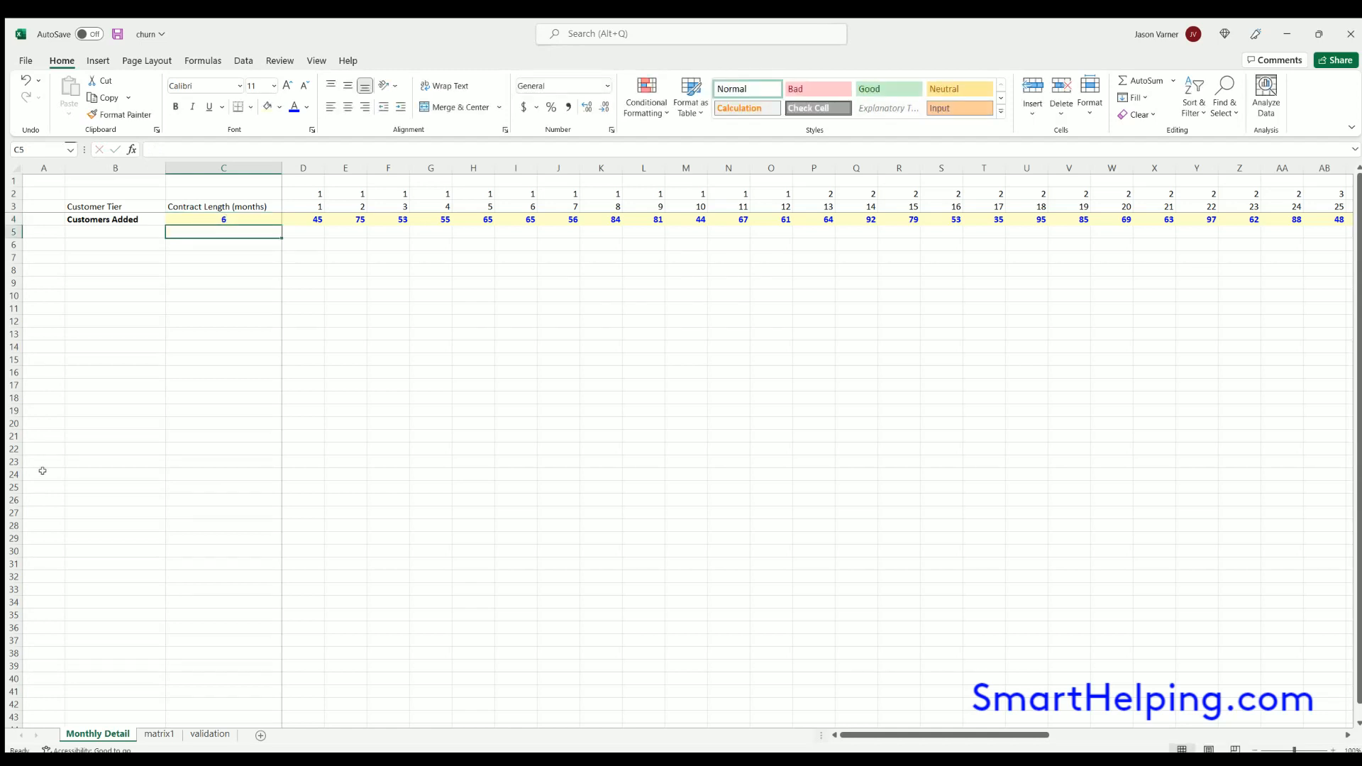
left_click(226, 219)
left_click(208, 107)
left_click(207, 360)
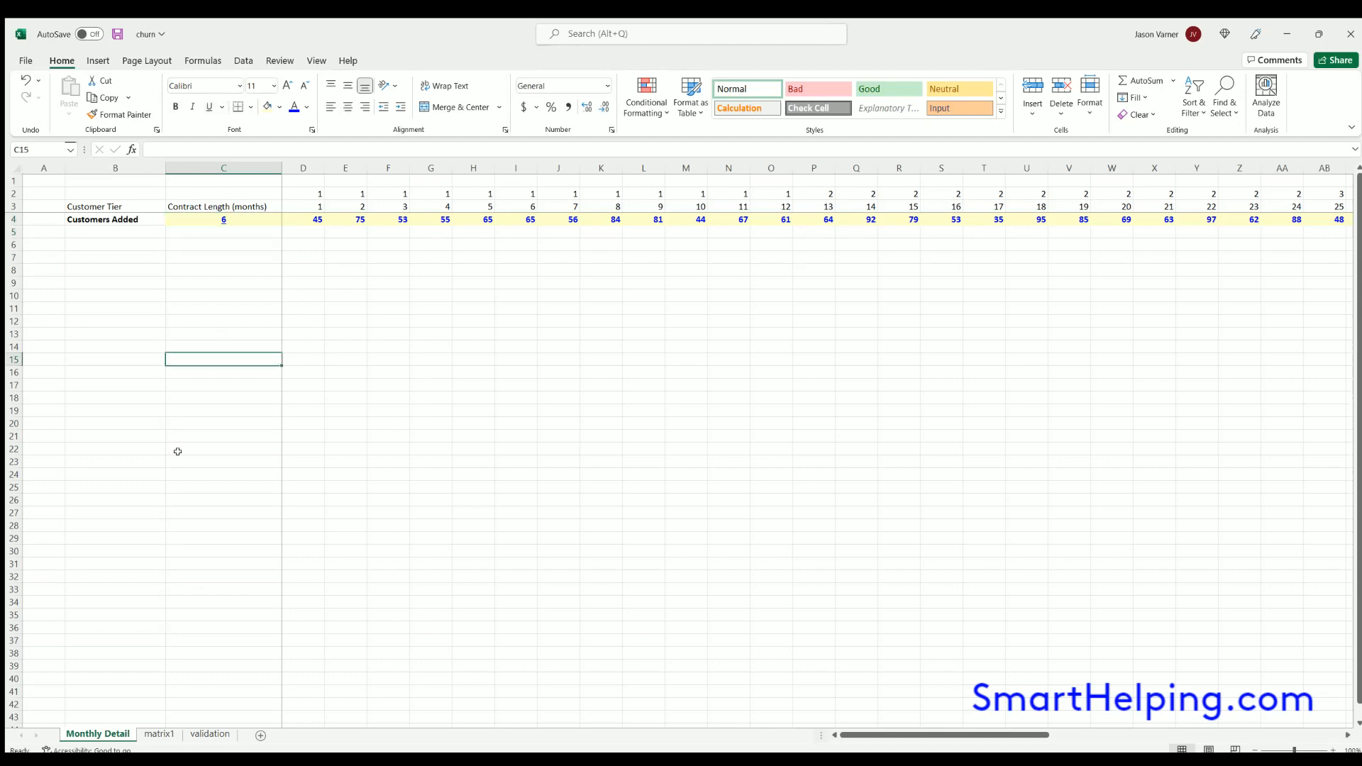
left_click(170, 735)
left_click(210, 733)
left_click(40, 204)
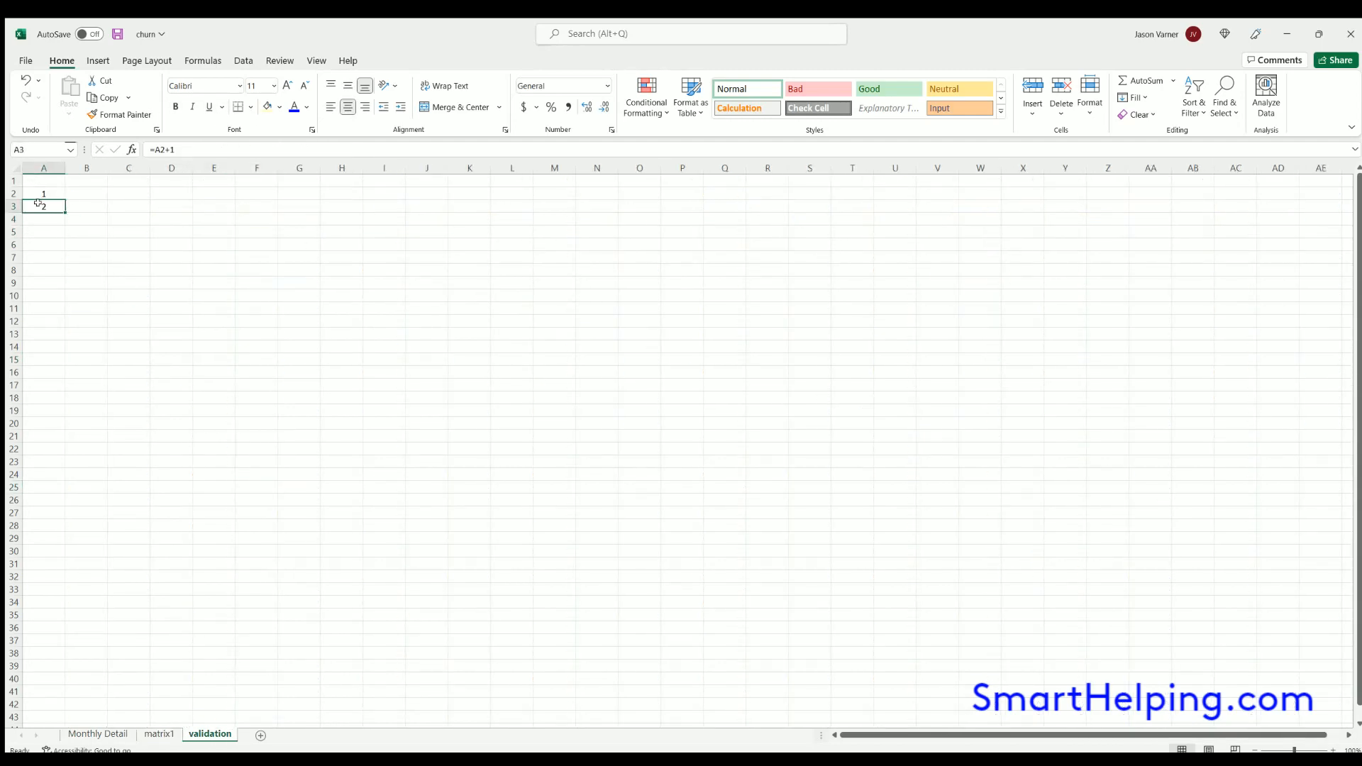
left_click(100, 735)
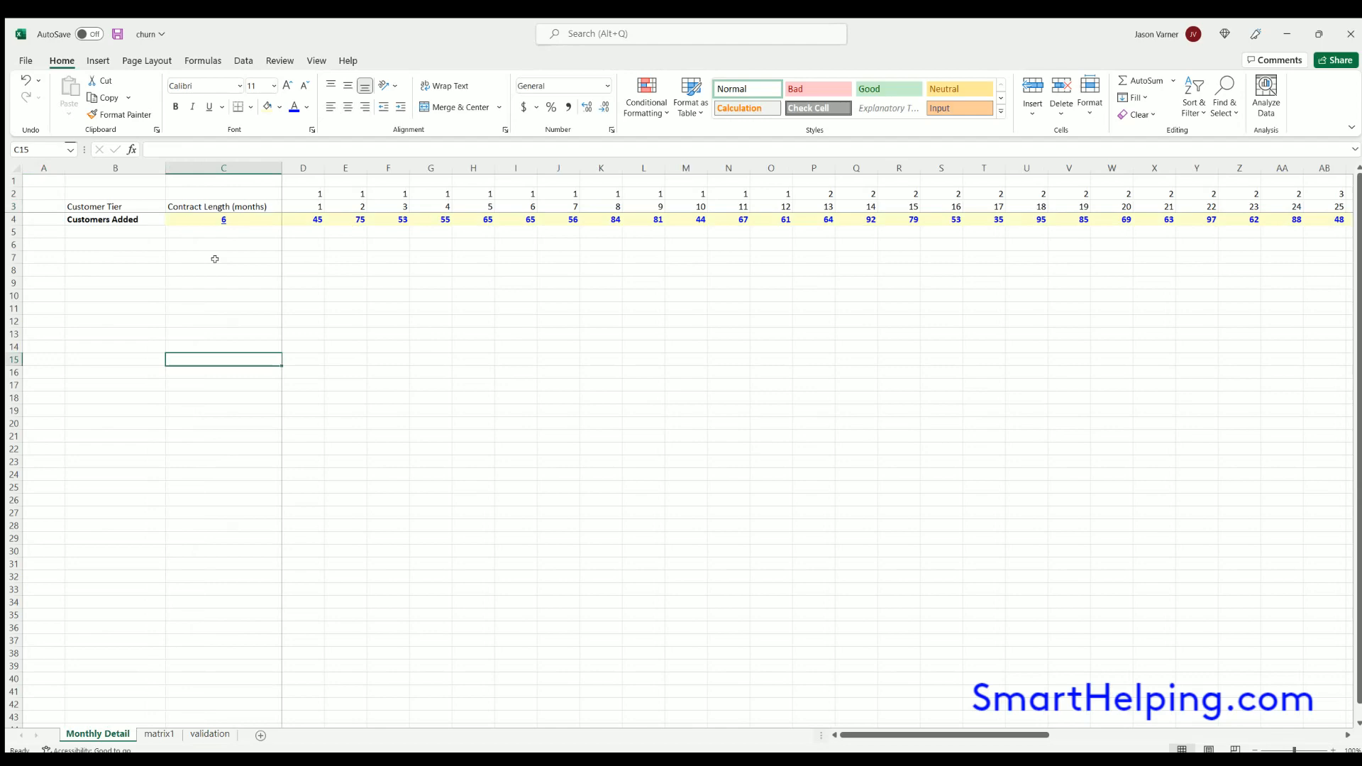
Add the row label "Renewal Rate" in B5, below Customers Added.
left_click(114, 226)
type("Re")
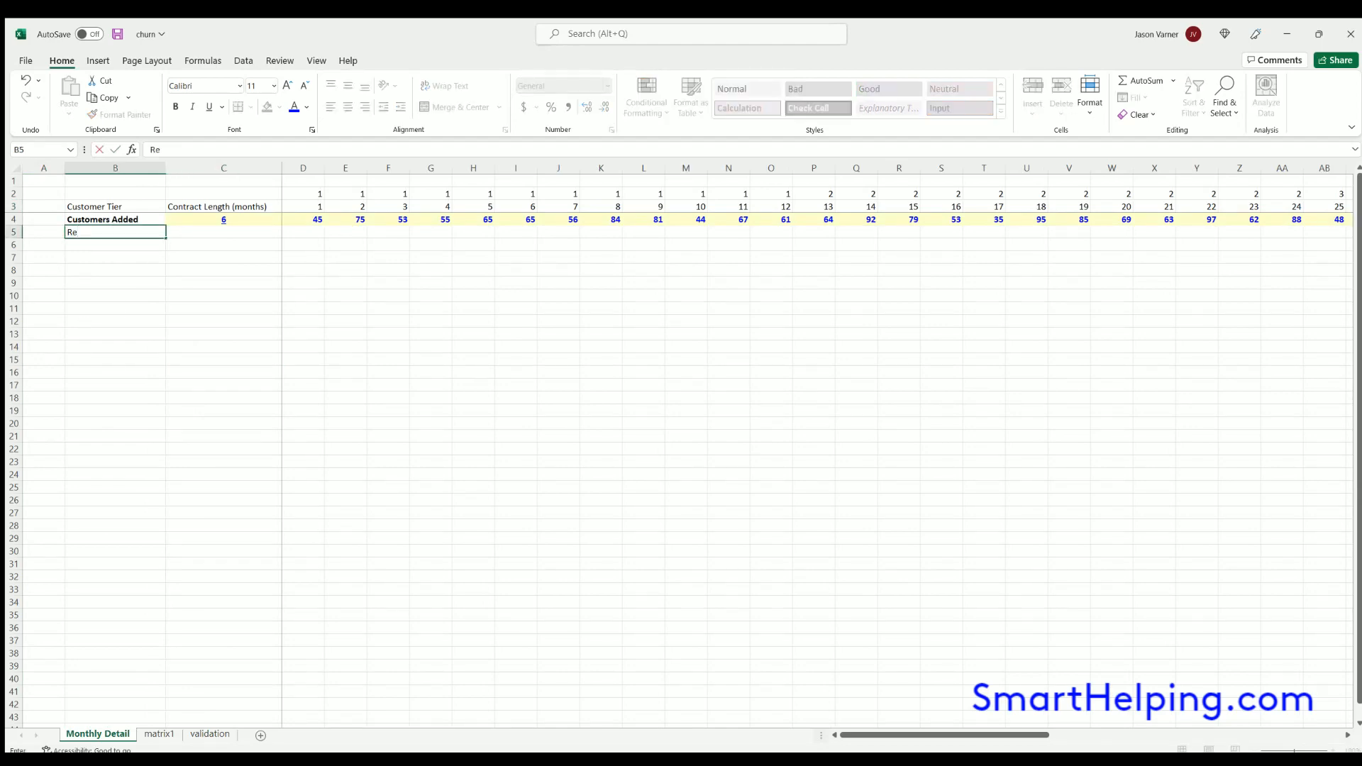
type("newal Rate")
key("Return")
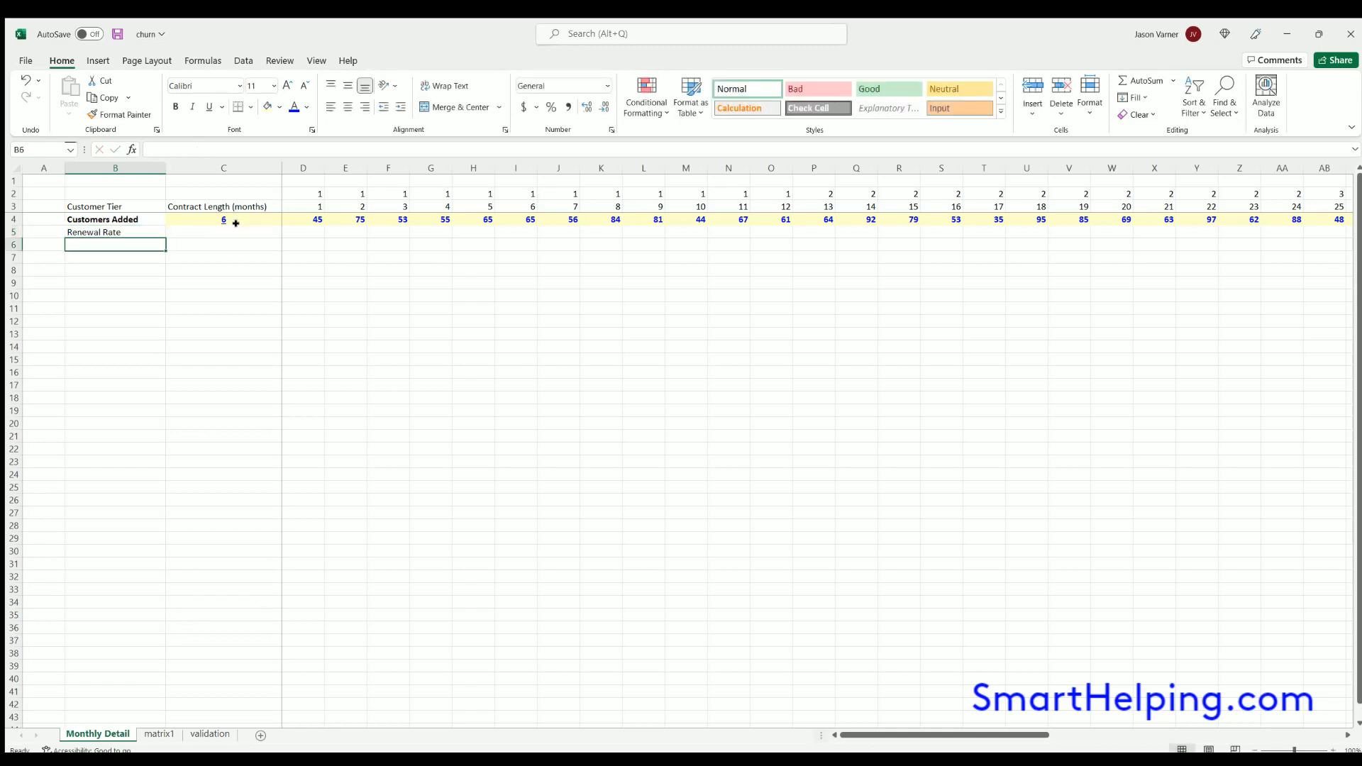
Fill the C4 input format down to C5, format C5 as a percentage and set the renewal rate to 80%.
left_click_drag(236, 222, 236, 231)
key("ctrl+d")
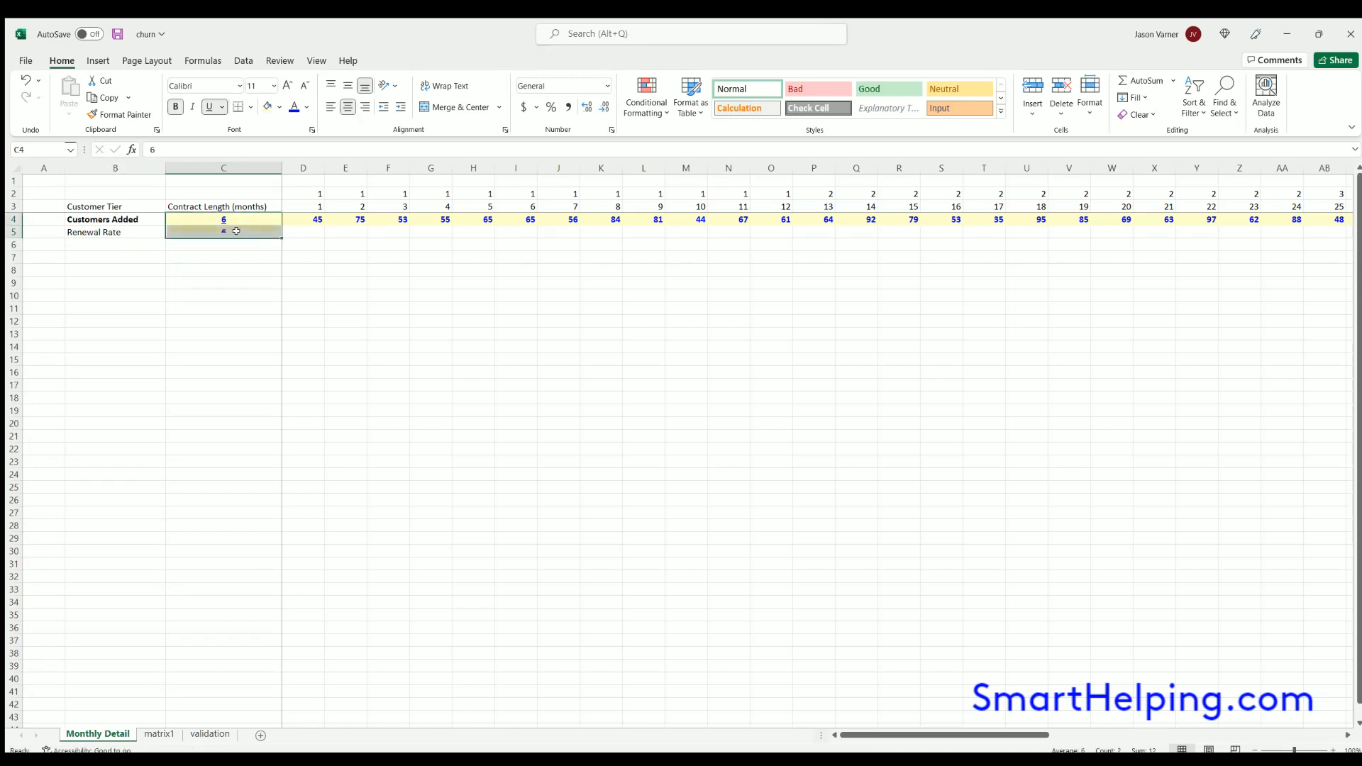
left_click(236, 231)
left_click(551, 106)
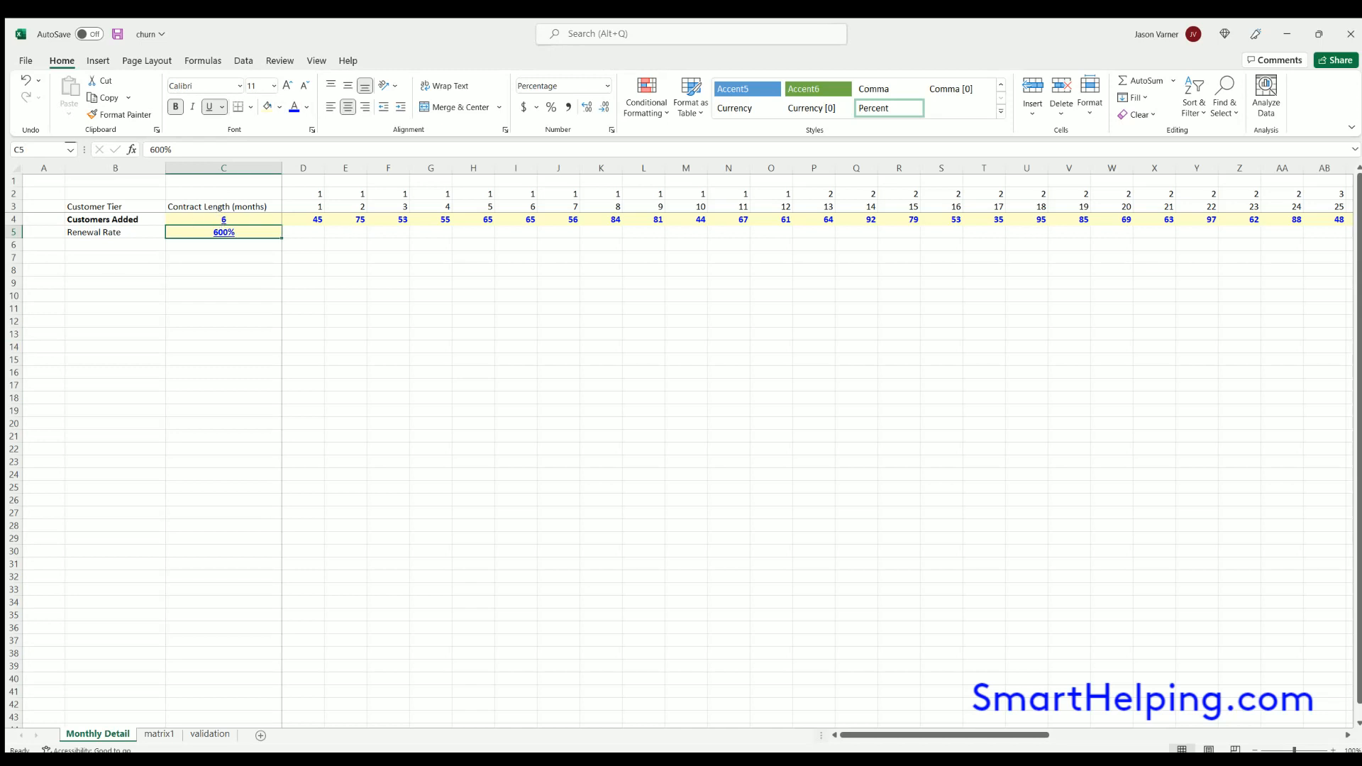
type("80")
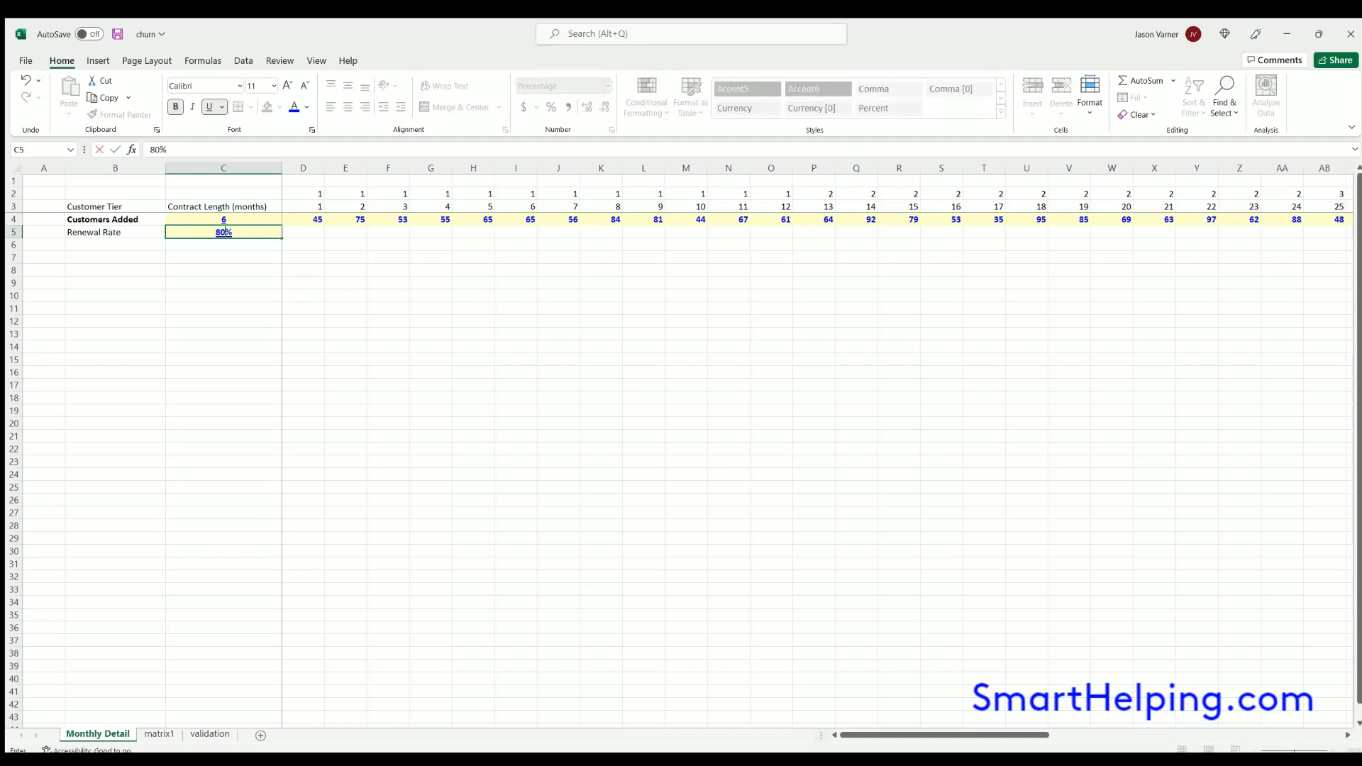
key("Return")
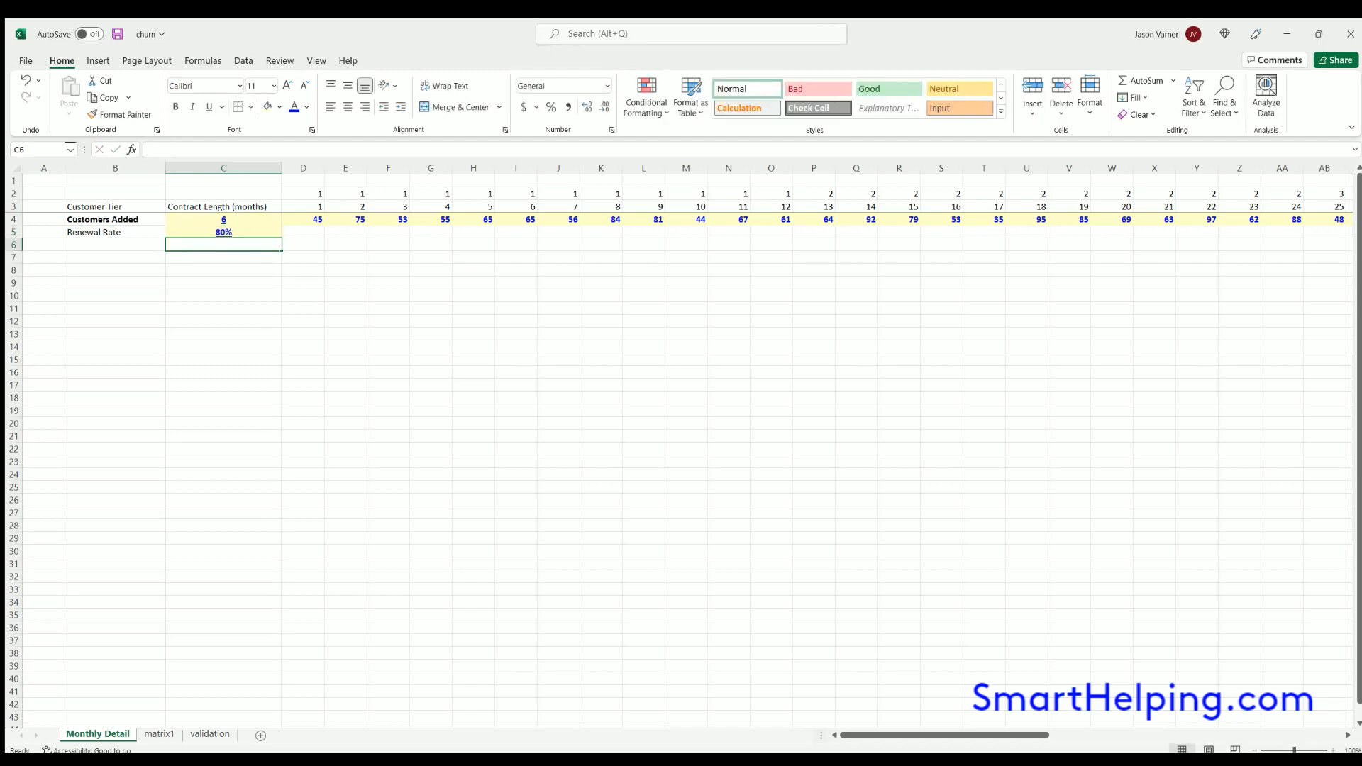
Apply borders to the contract length and renewal rate input cells C4:C5.
left_click(205, 214)
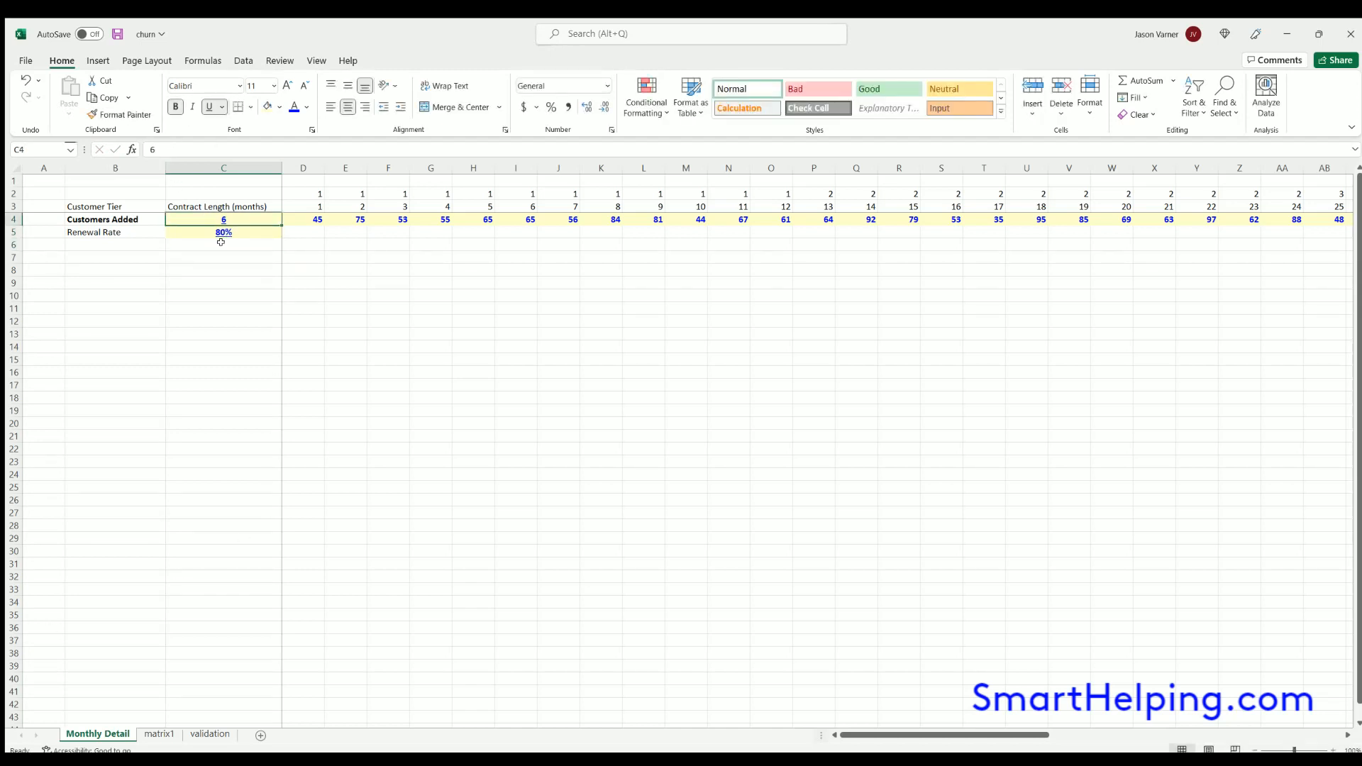
left_click(306, 217)
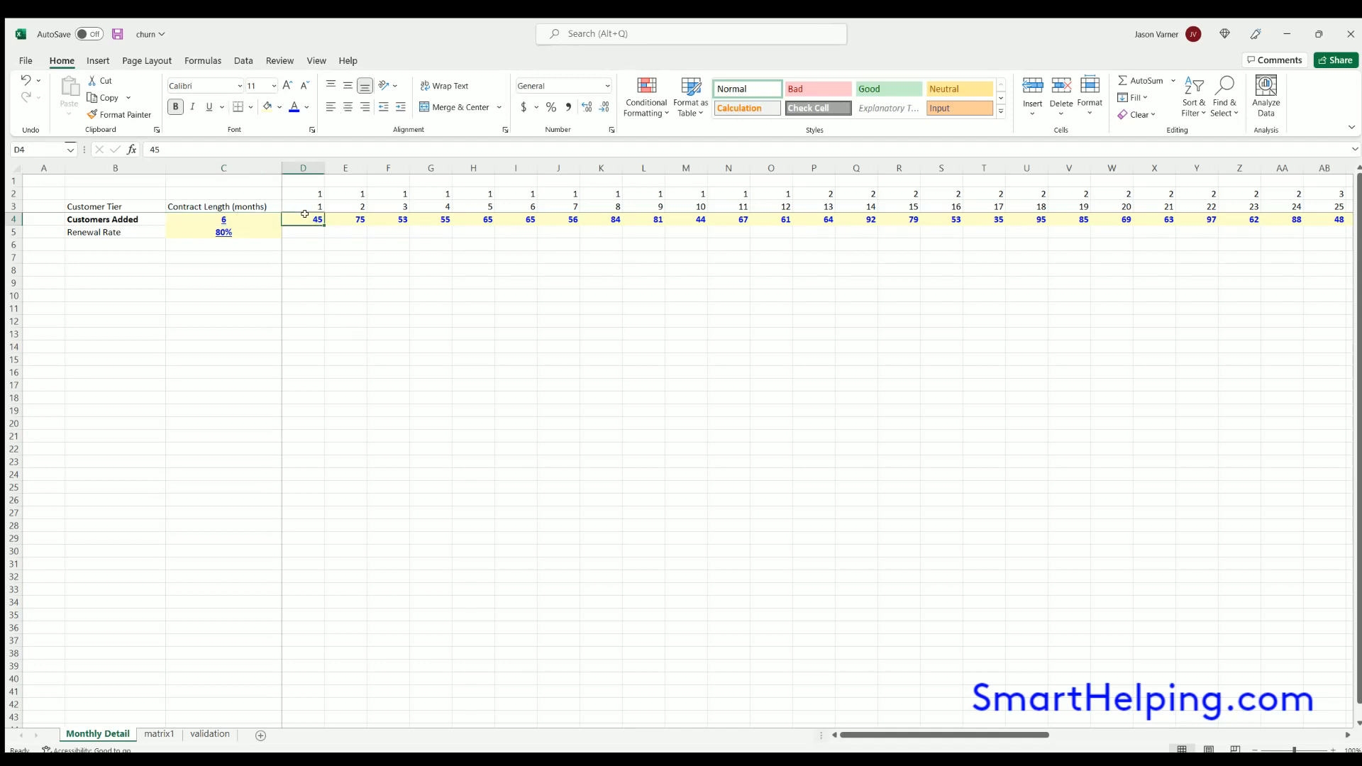
left_click_drag(223, 218, 224, 232)
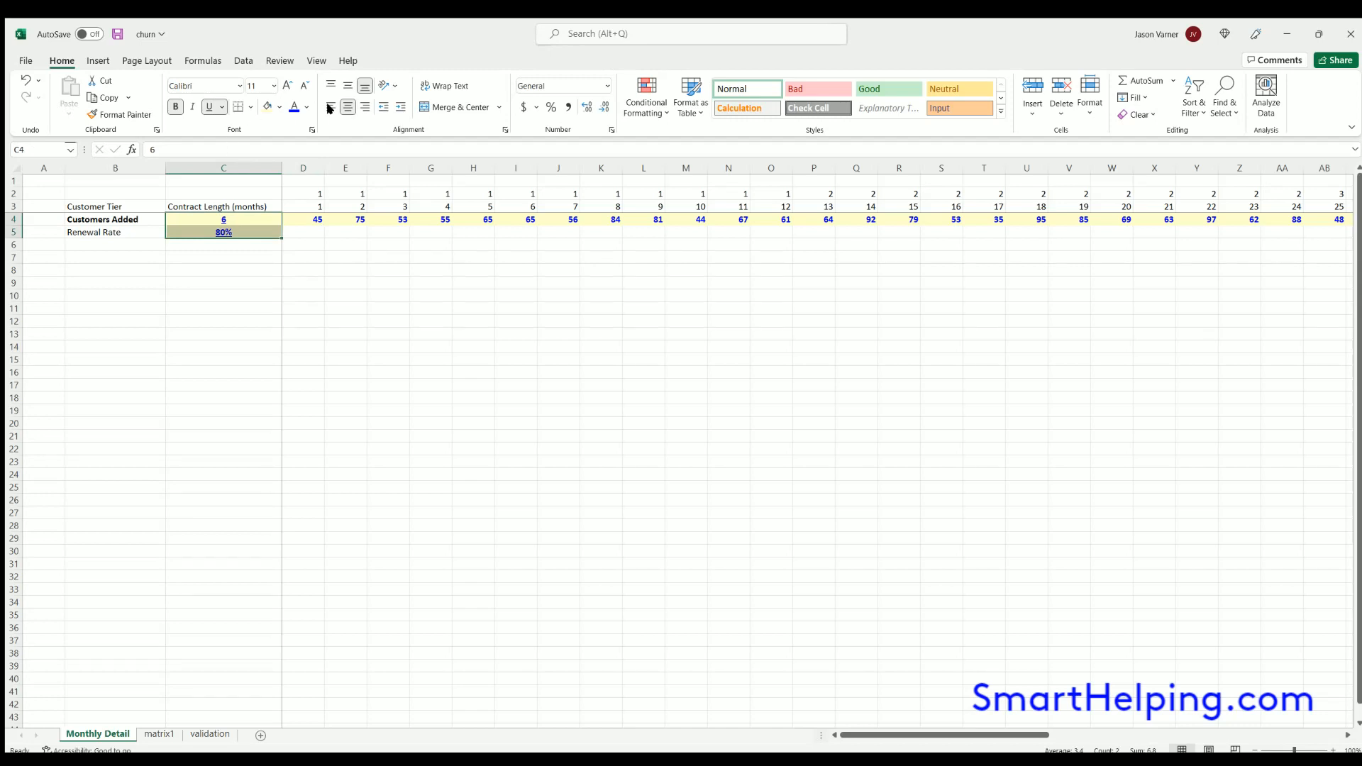
left_click(238, 107)
key("ctrl+c")
left_click(388, 334)
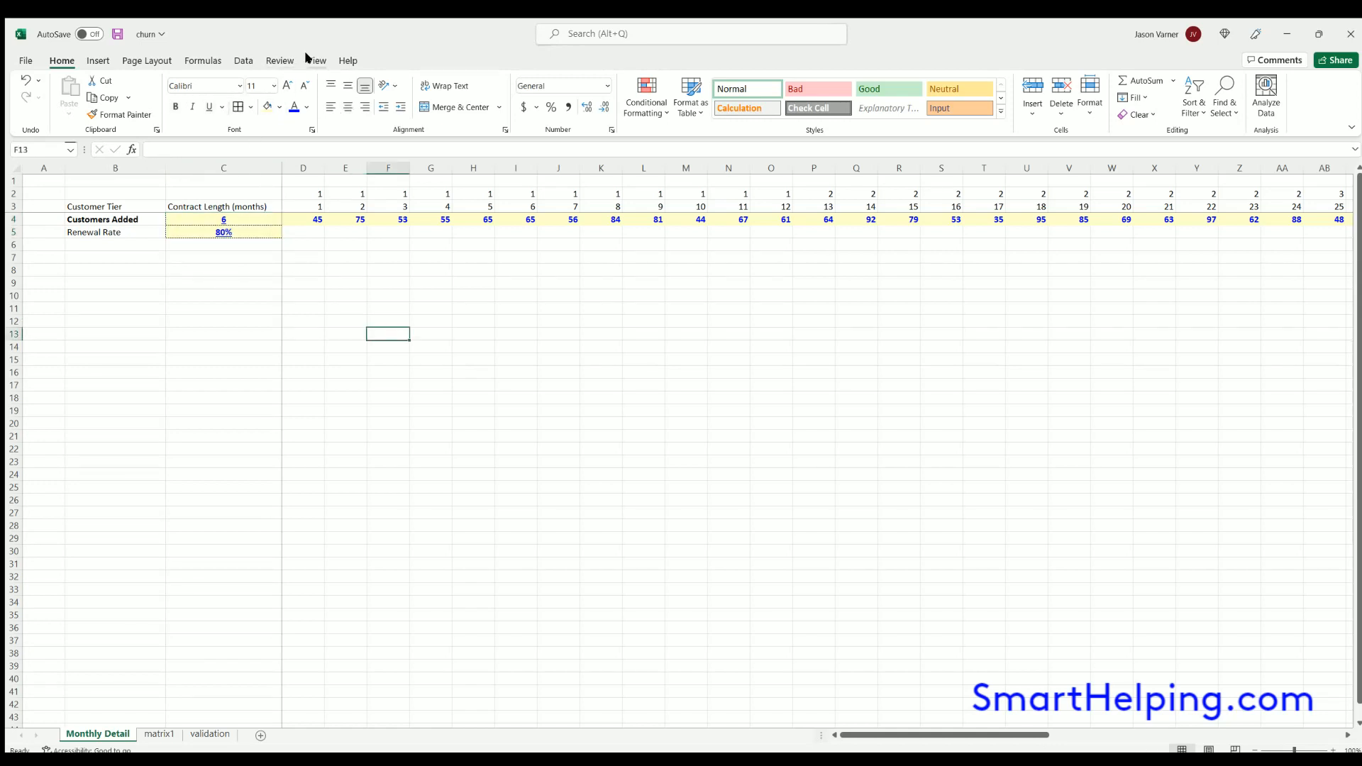
left_click(185, 279)
left_click(224, 232)
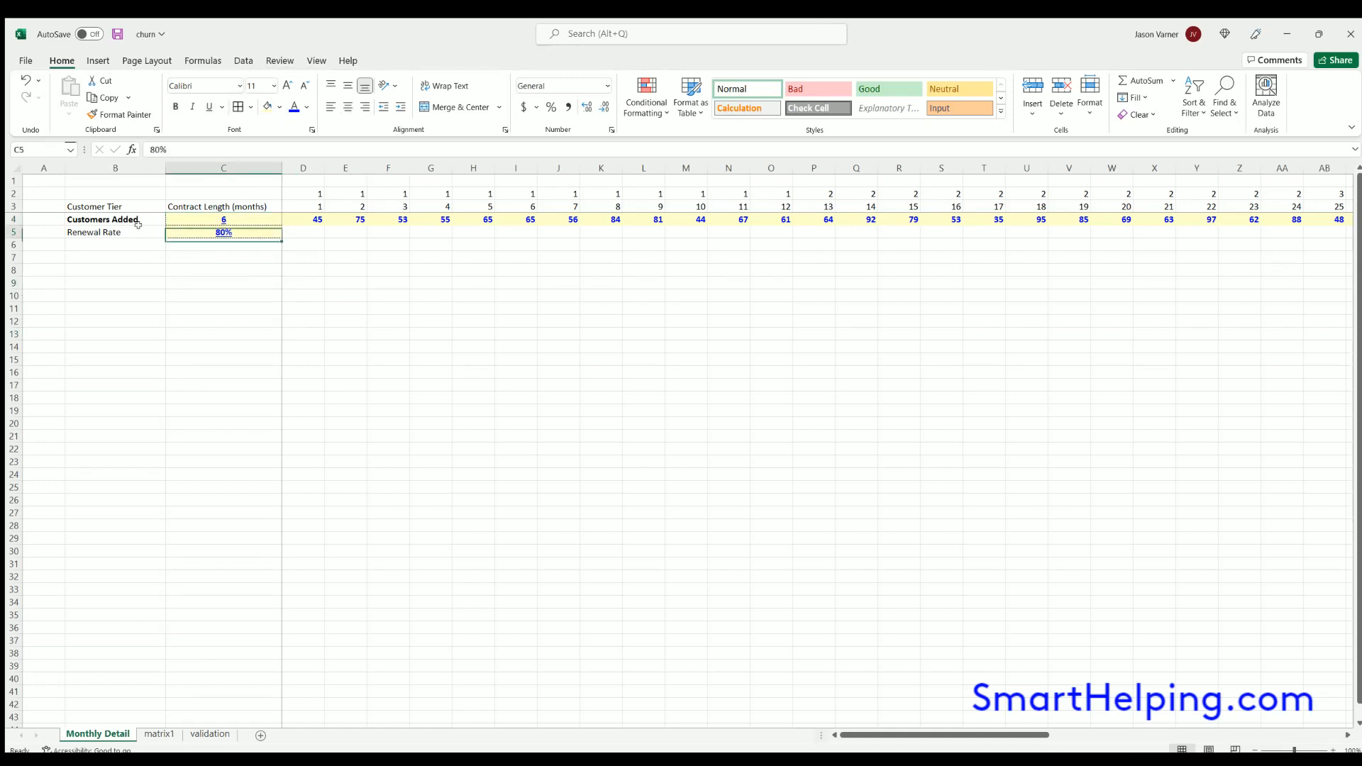
Make the Renewal Rate label in B5 bold.
left_click(113, 232)
left_click(175, 107)
left_click(144, 340)
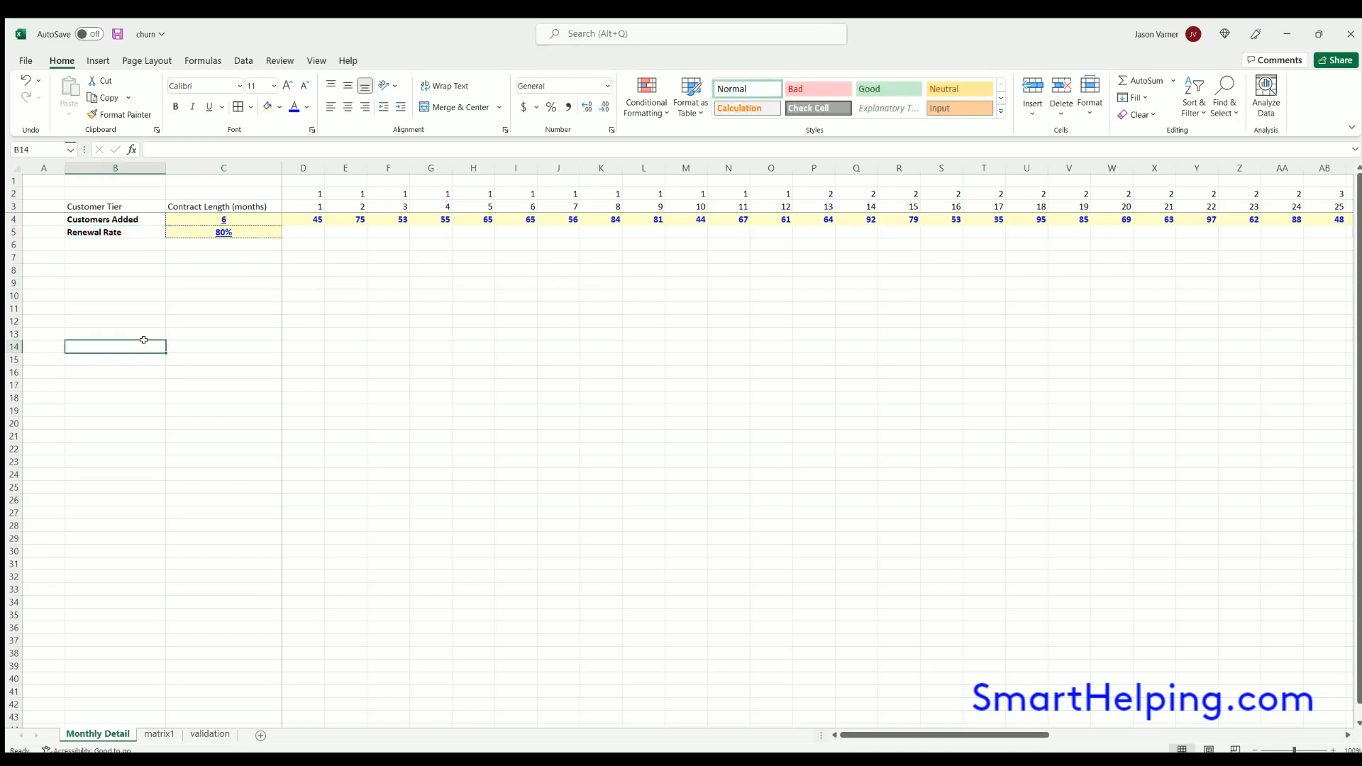
Try a contract length of 1 month with renewal rates of 96% and 99%, and restore 6 months and 80%.
left_click(130, 230)
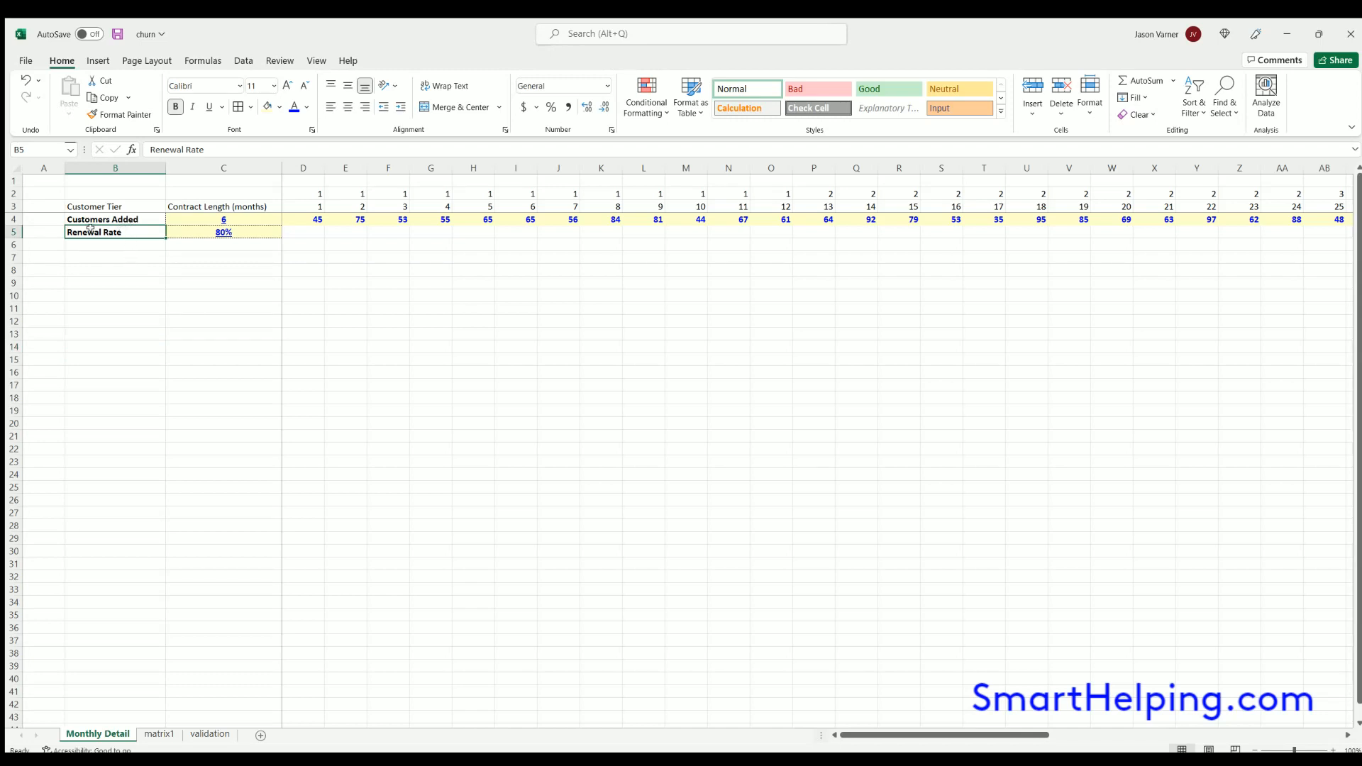
left_click(213, 230, "shift")
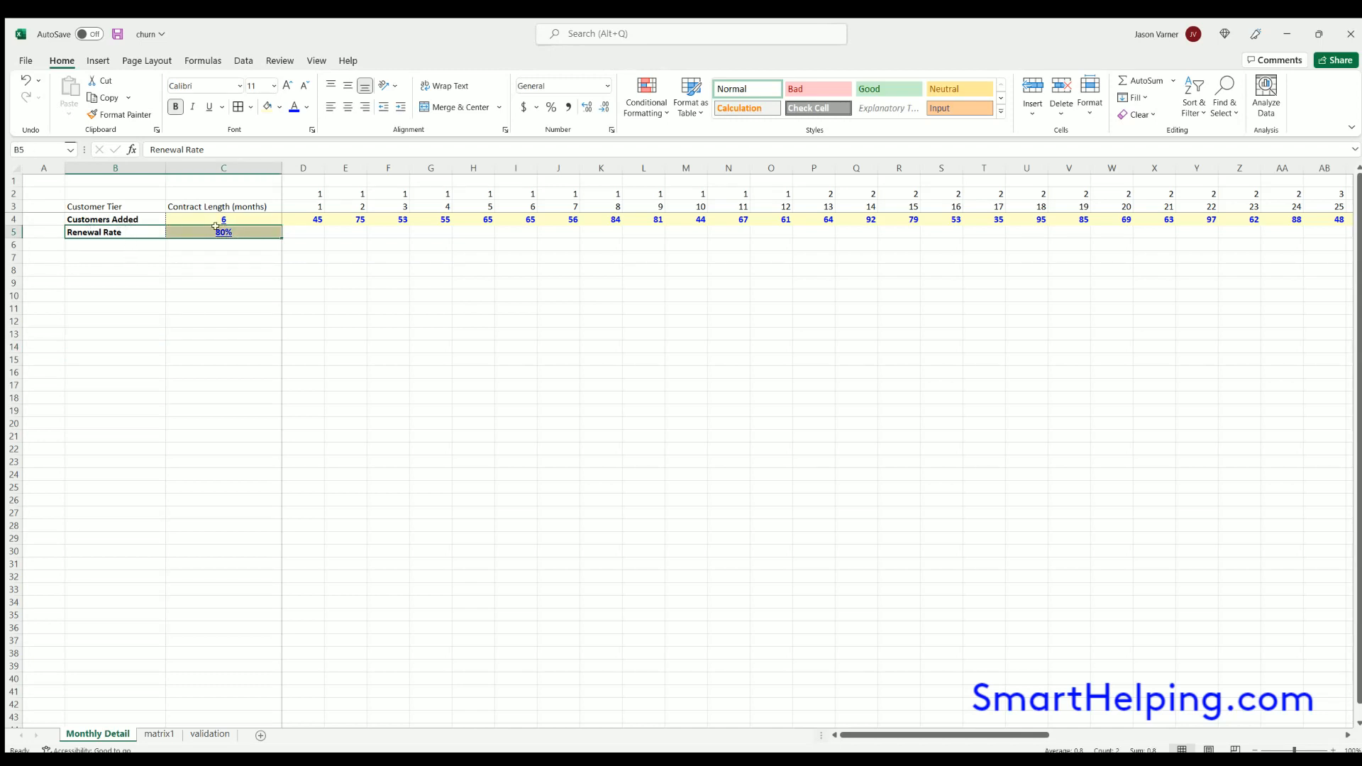
left_click(223, 208)
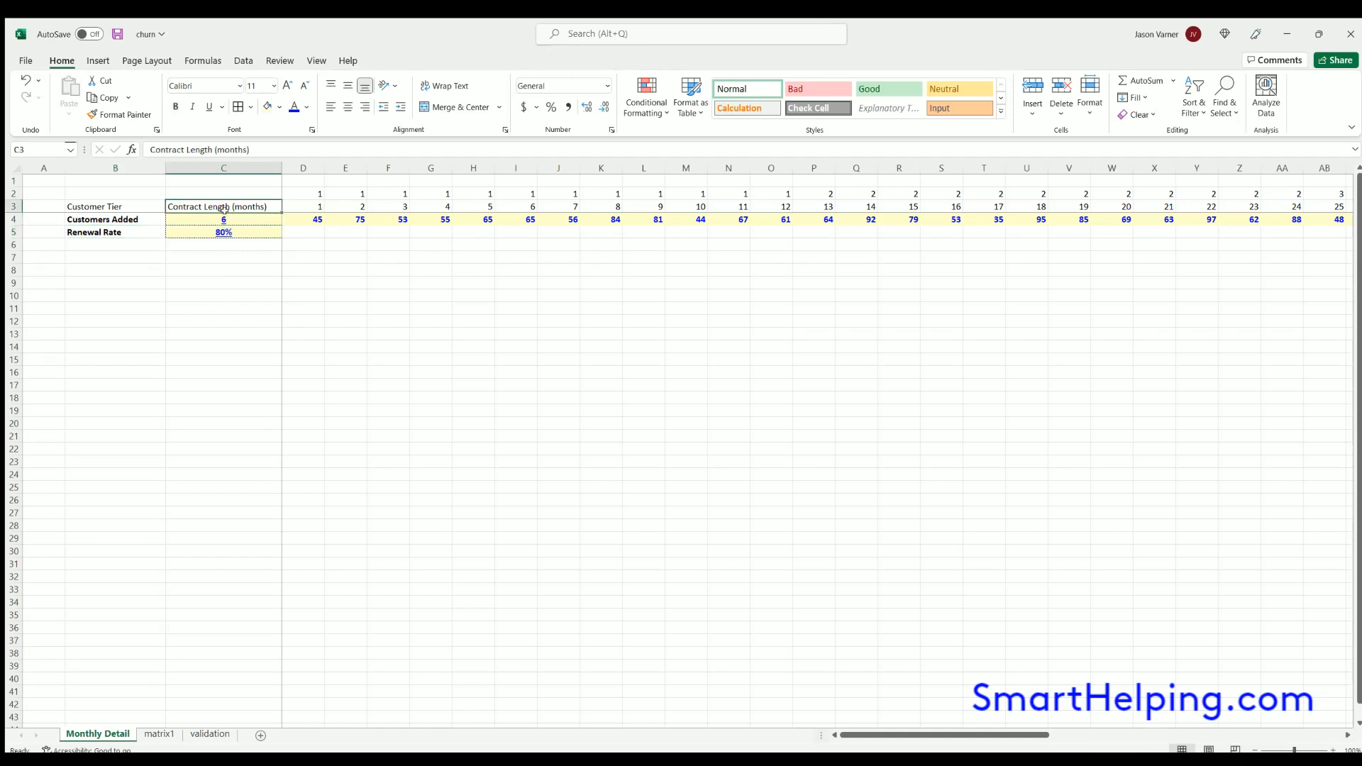
left_click(224, 219)
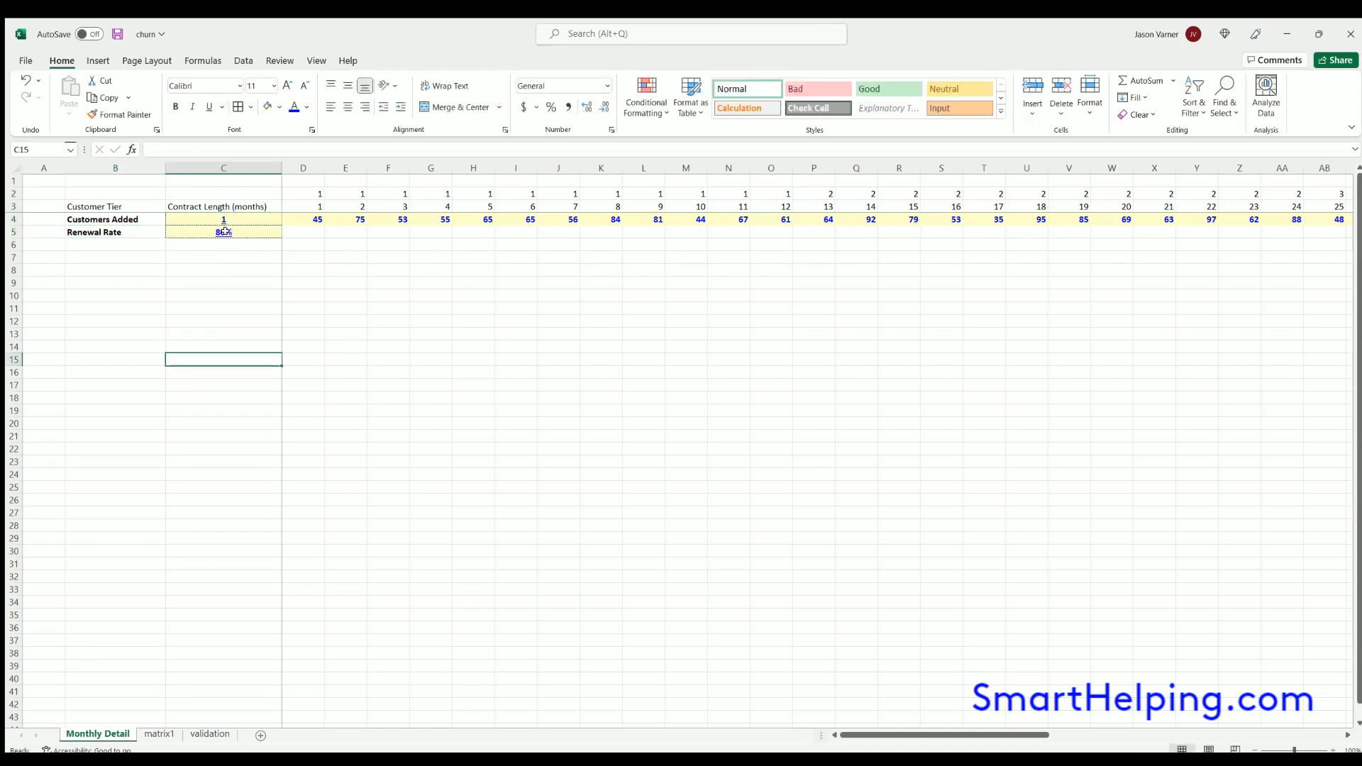
key("Down")
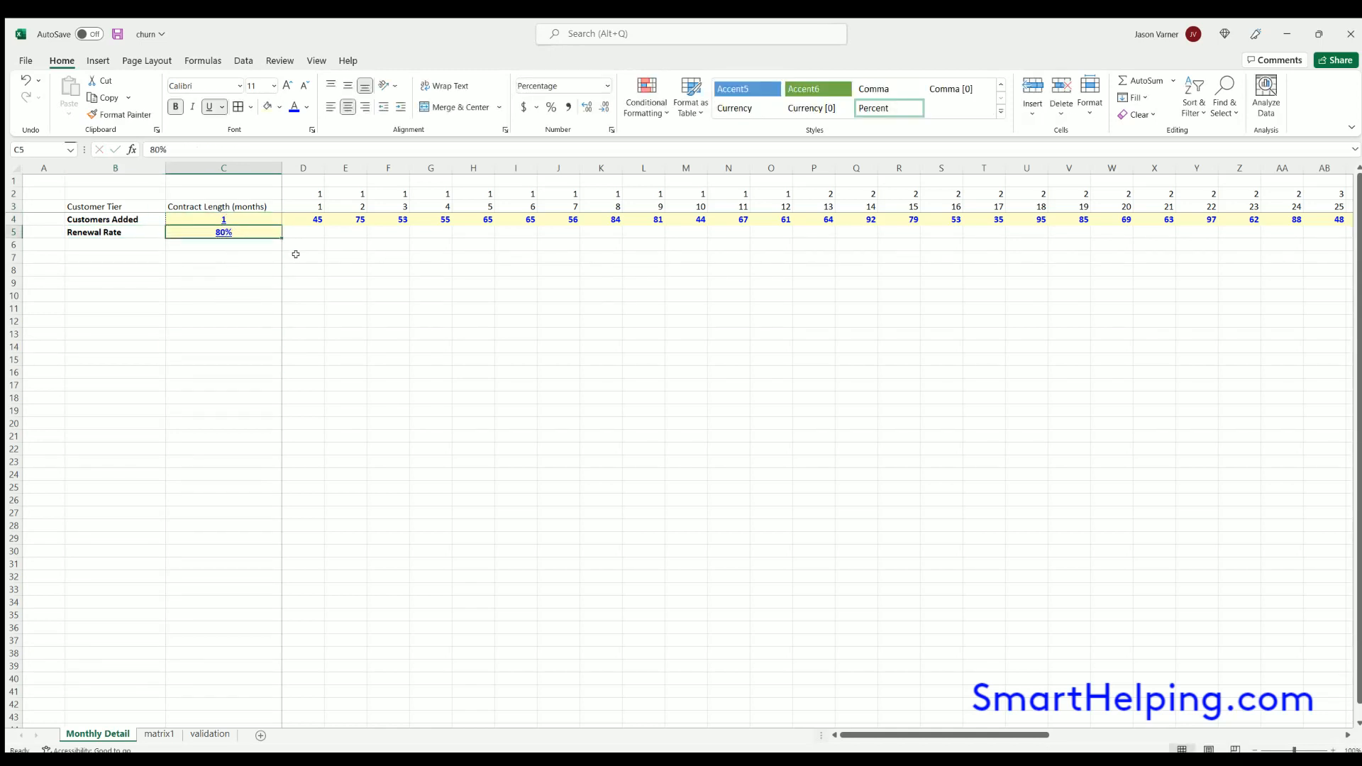
type("96")
key("Return")
left_click(229, 228)
type("99")
key("Return")
left_click(229, 228)
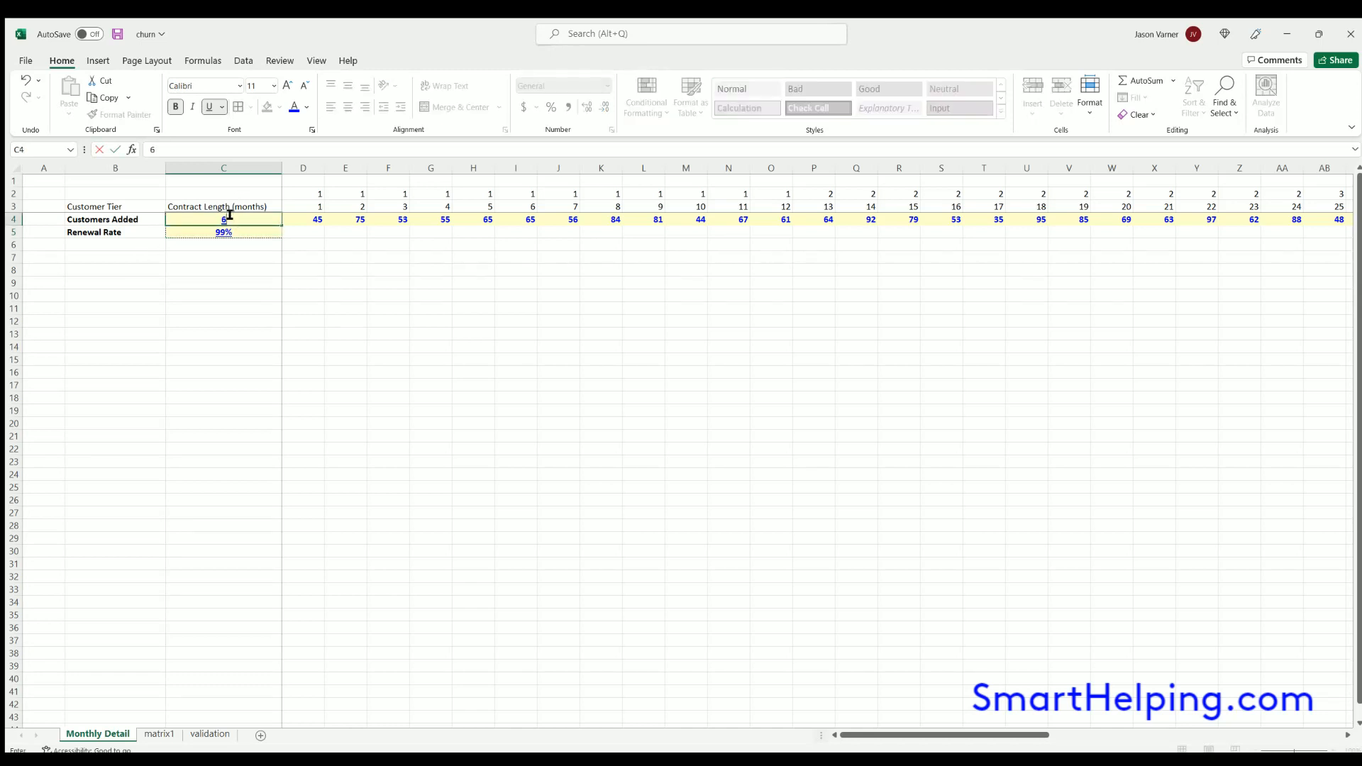
type("80")
key("Return")
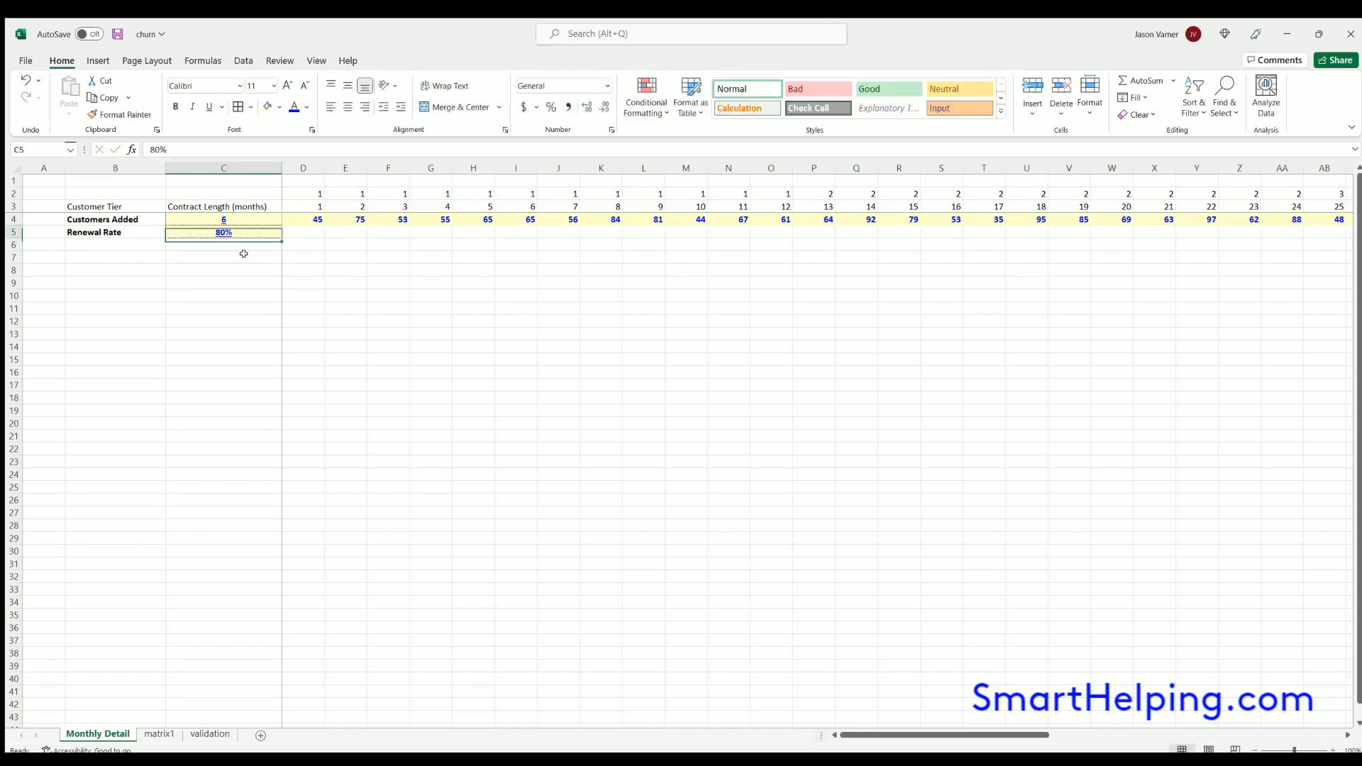
left_click(226, 233)
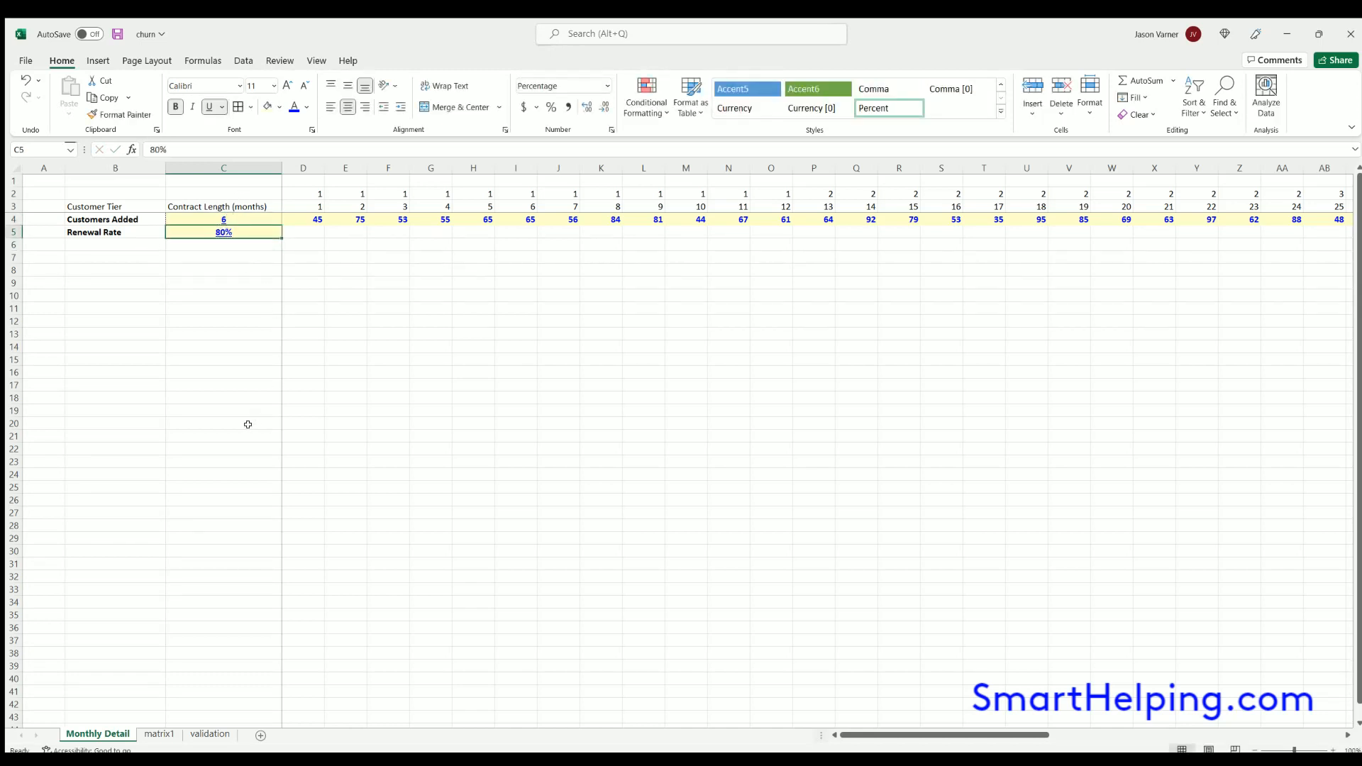
Make A3 on the validation sheet add the Monthly Detail contract length in C4 to A2.
left_click(159, 733)
left_click(210, 733)
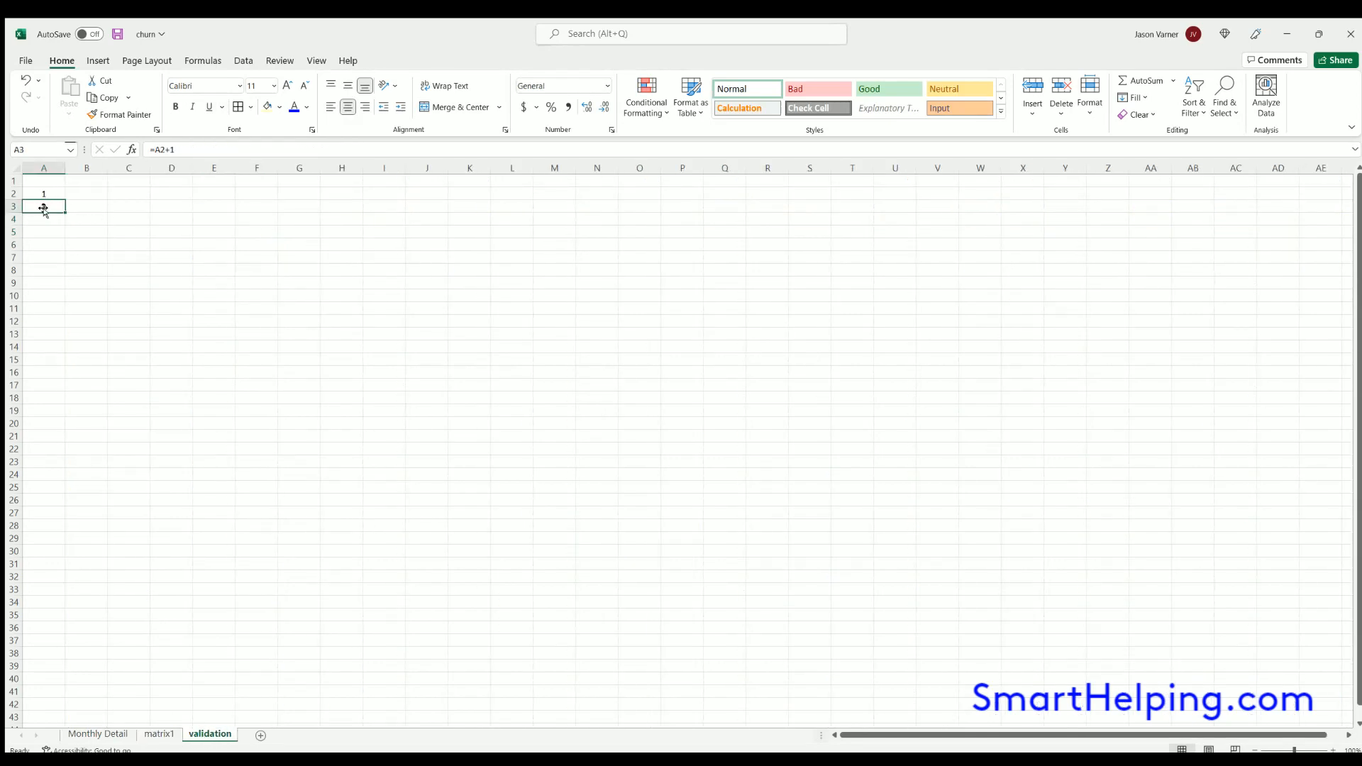
type("=")
left_click(44, 193)
type("+")
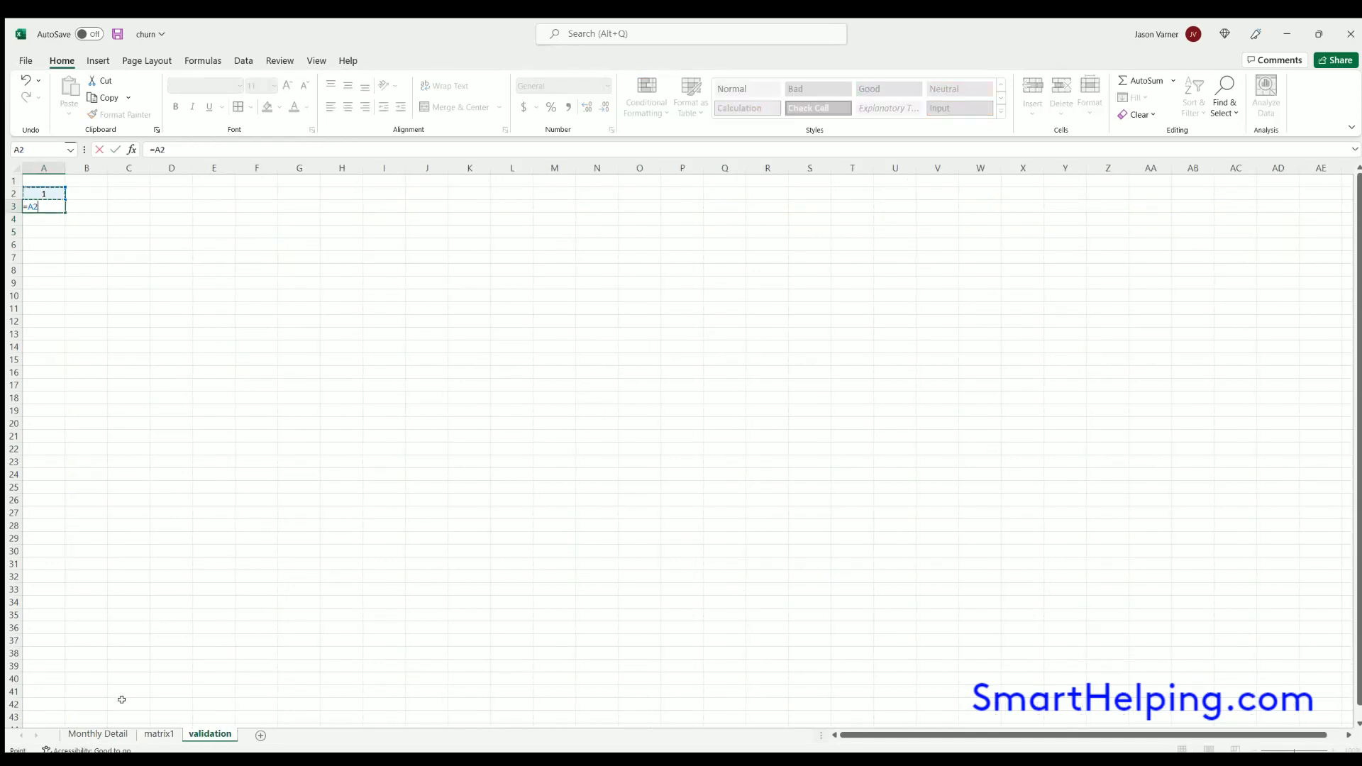
left_click(98, 734)
left_click(225, 217)
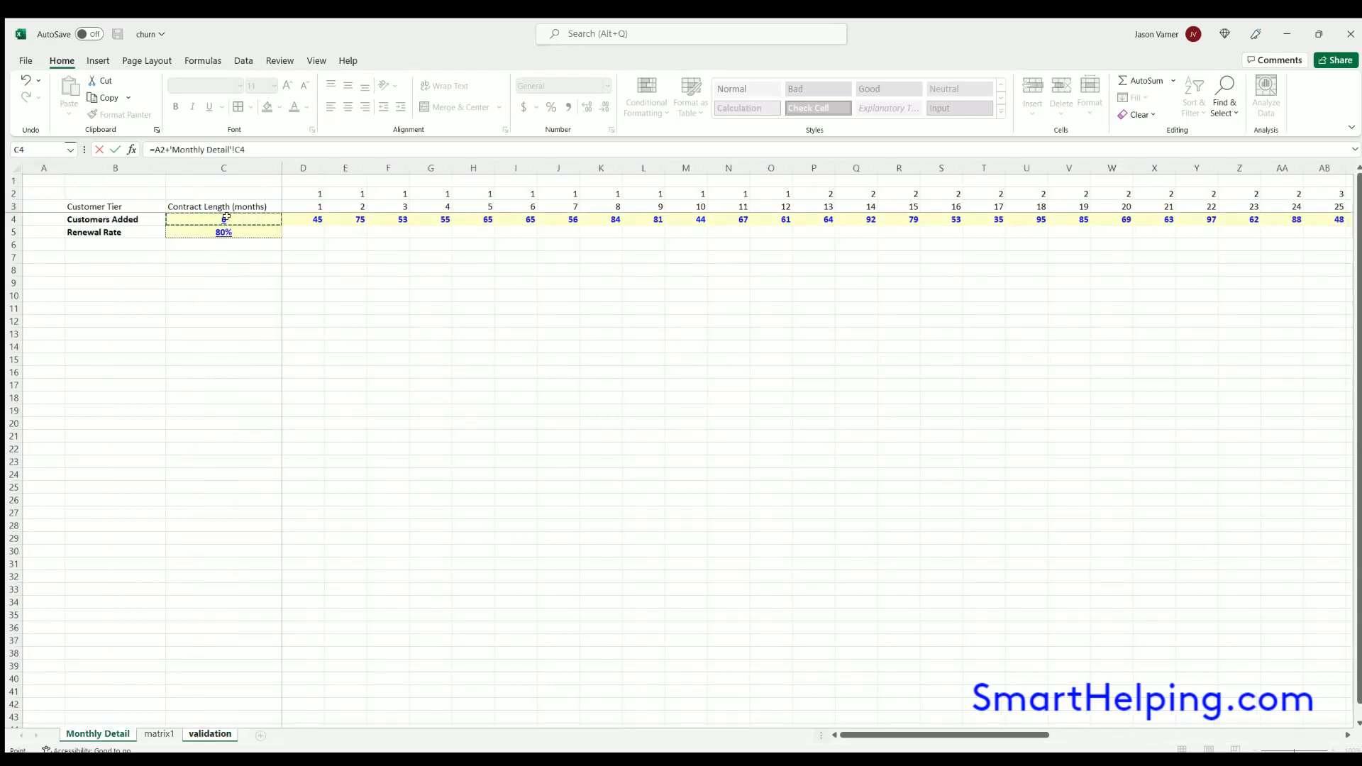
key("Return")
left_click(54, 189)
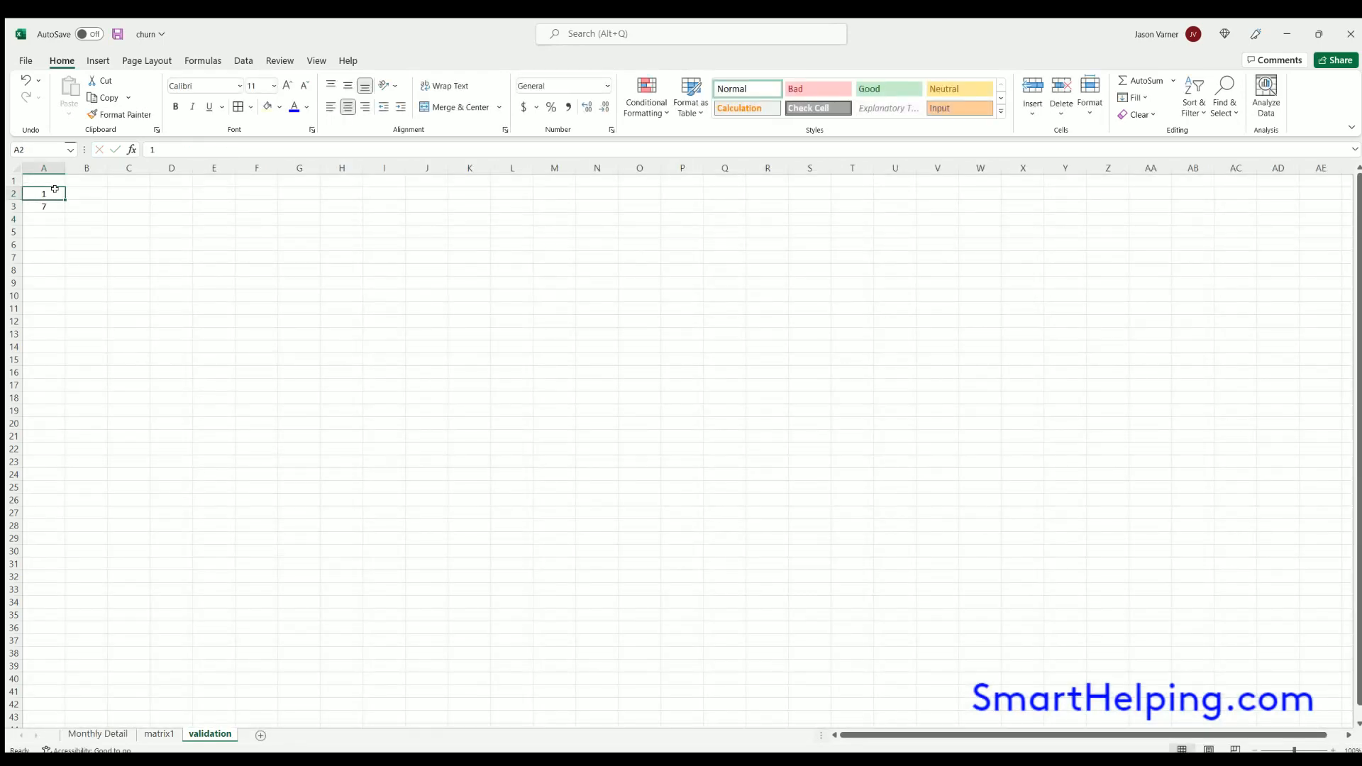
left_click(80, 188)
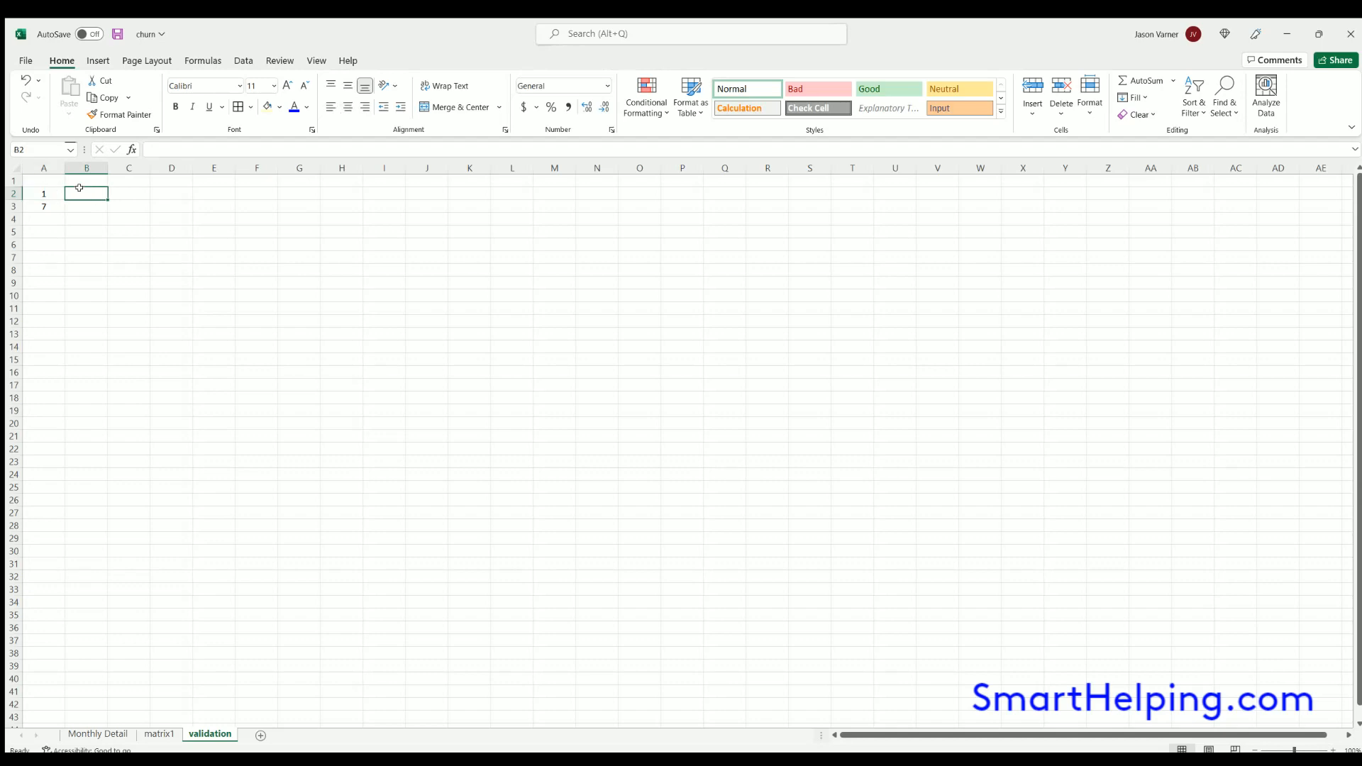
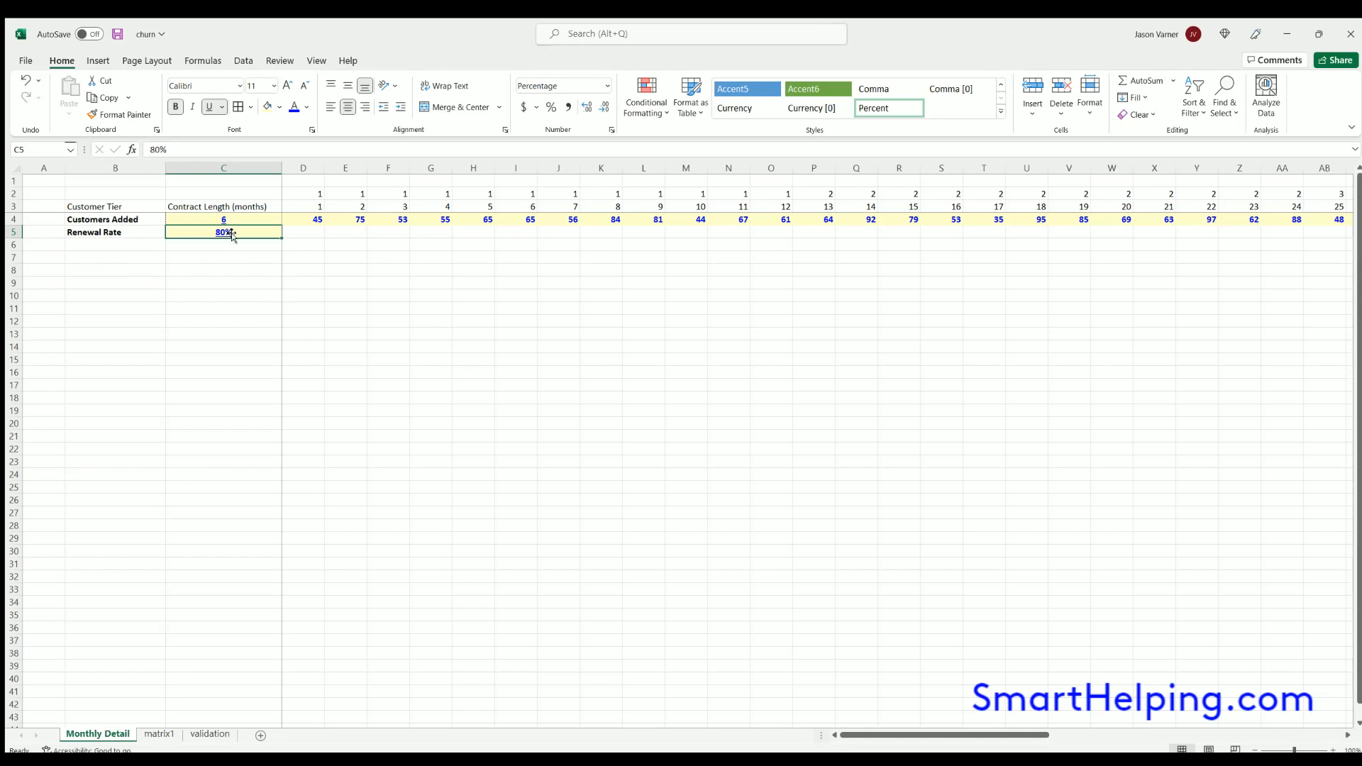
Try a contract length of 1 month with a renewal rate of 95% on Monthly Detail.
left_click(230, 215)
type("1")
key("Return")
type("95")
key("Return")
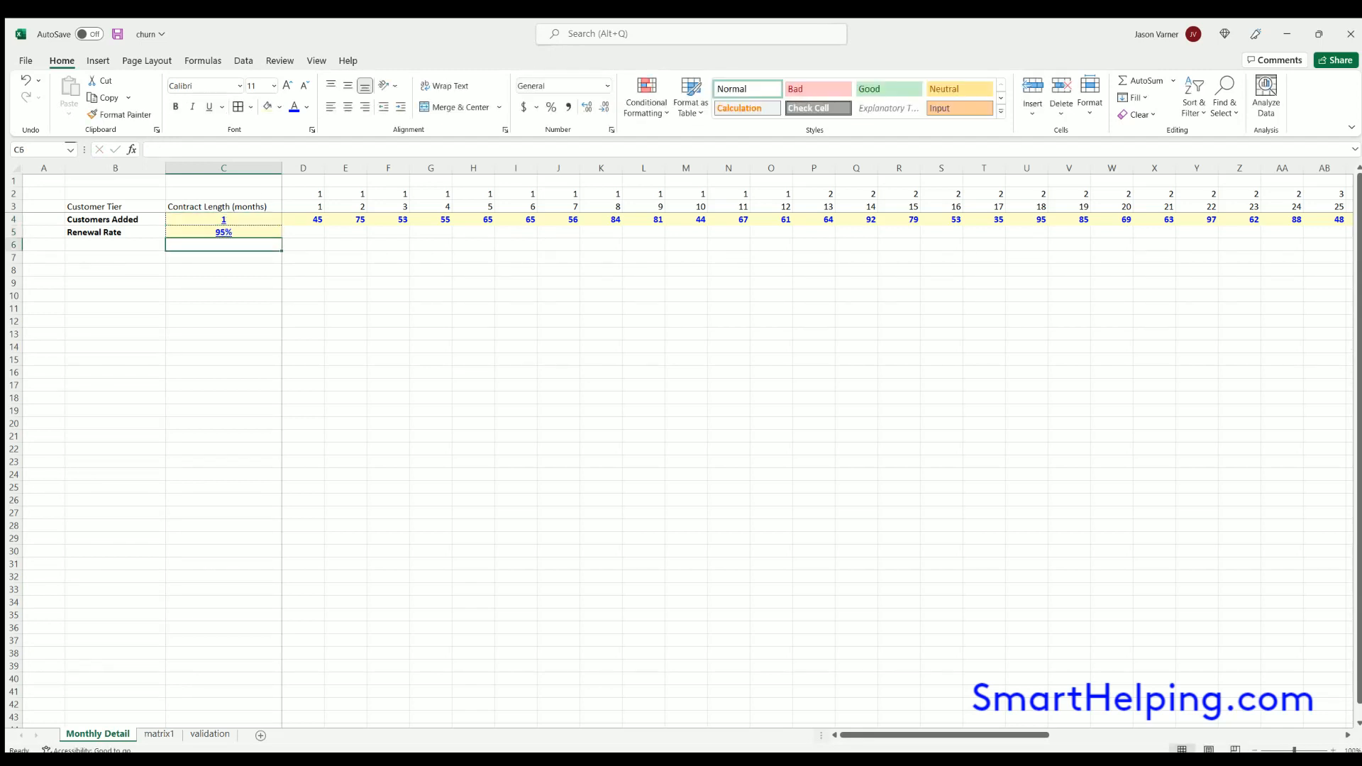
Examine how the percentages decline by month in column B of the validation sheet.
left_click(162, 735)
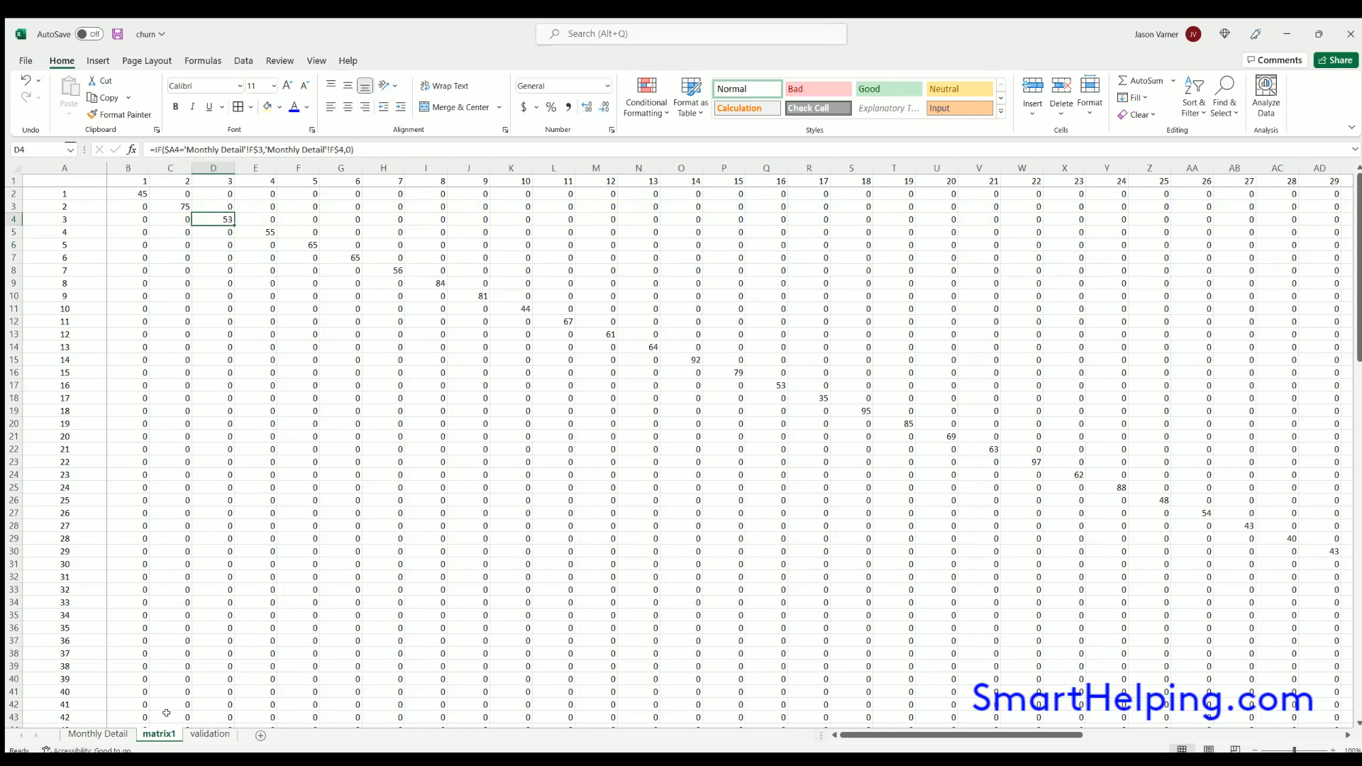
left_click(209, 735)
left_click(76, 201)
key("Down")
key("Down")
key("Down")
key("Down")
key("Down")
key("Down")
key("Down")
key("Down")
key("Down")
key("Down")
key("Down")
key("Down")
key("Down")
key("Down")
key("Down")
key("Down")
key("Down")
key("Down")
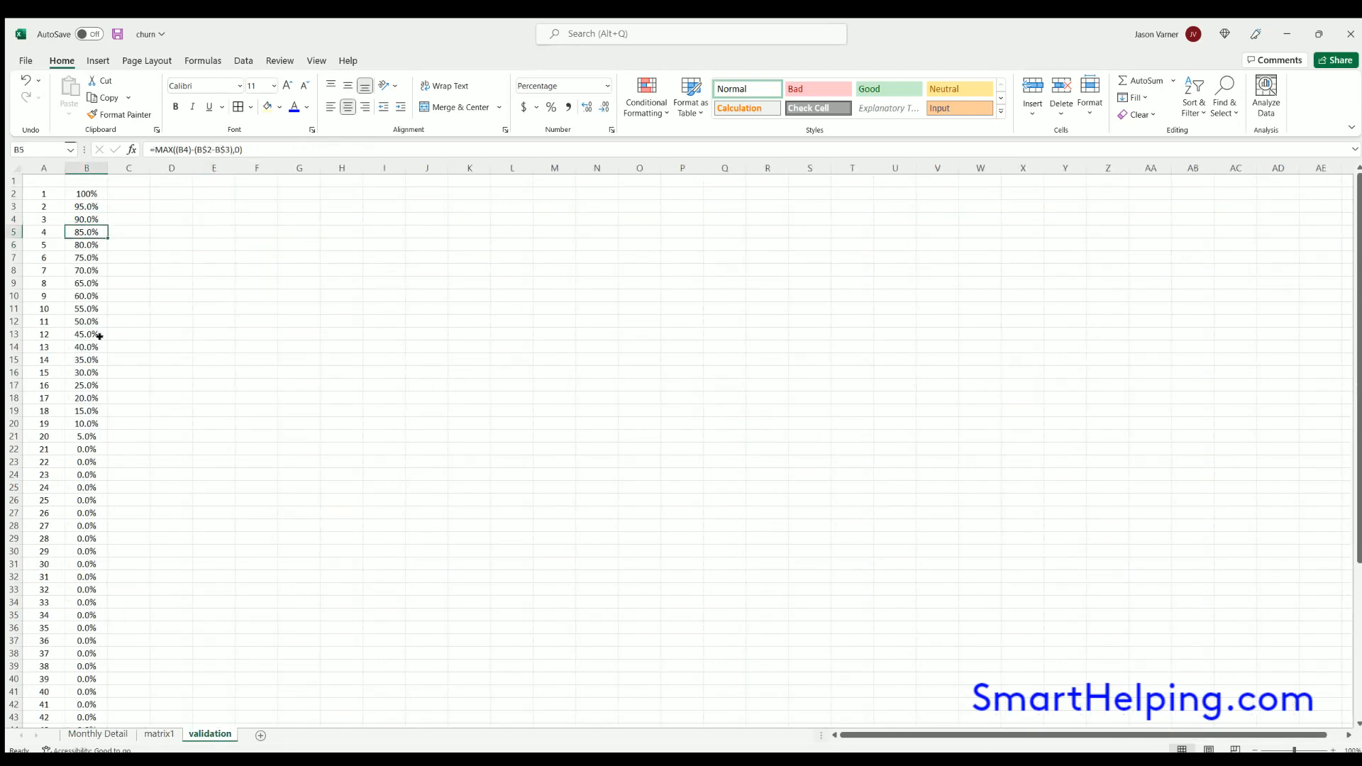
left_click(91, 745)
left_click(1349, 176)
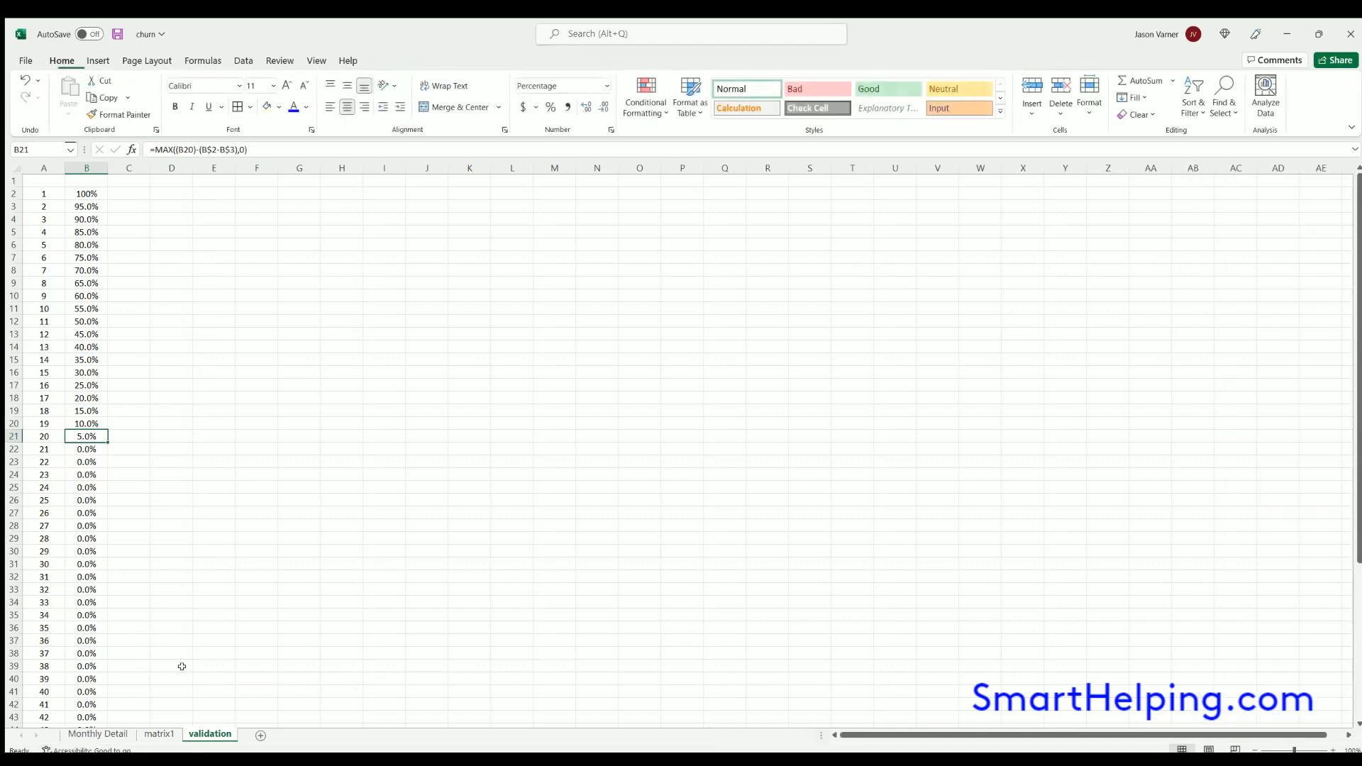
Set the Monthly Detail contract length to 12 months and the renewal rate to 80%, and check the validation schedule.
left_click(98, 734)
left_click(240, 219)
type("12")
key("Return")
type("80")
key("Return")
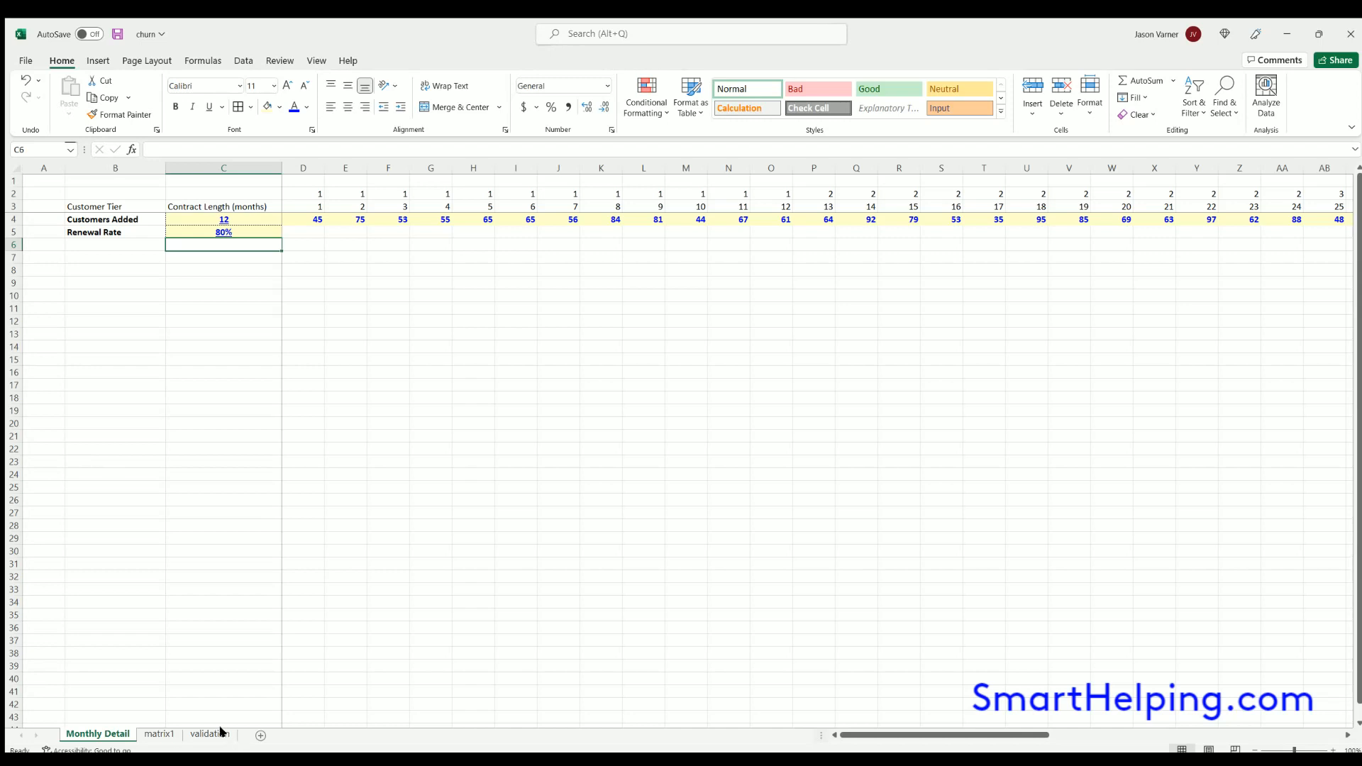
left_click(210, 734)
left_click(88, 192)
left_click(86, 206)
left_click(59, 218)
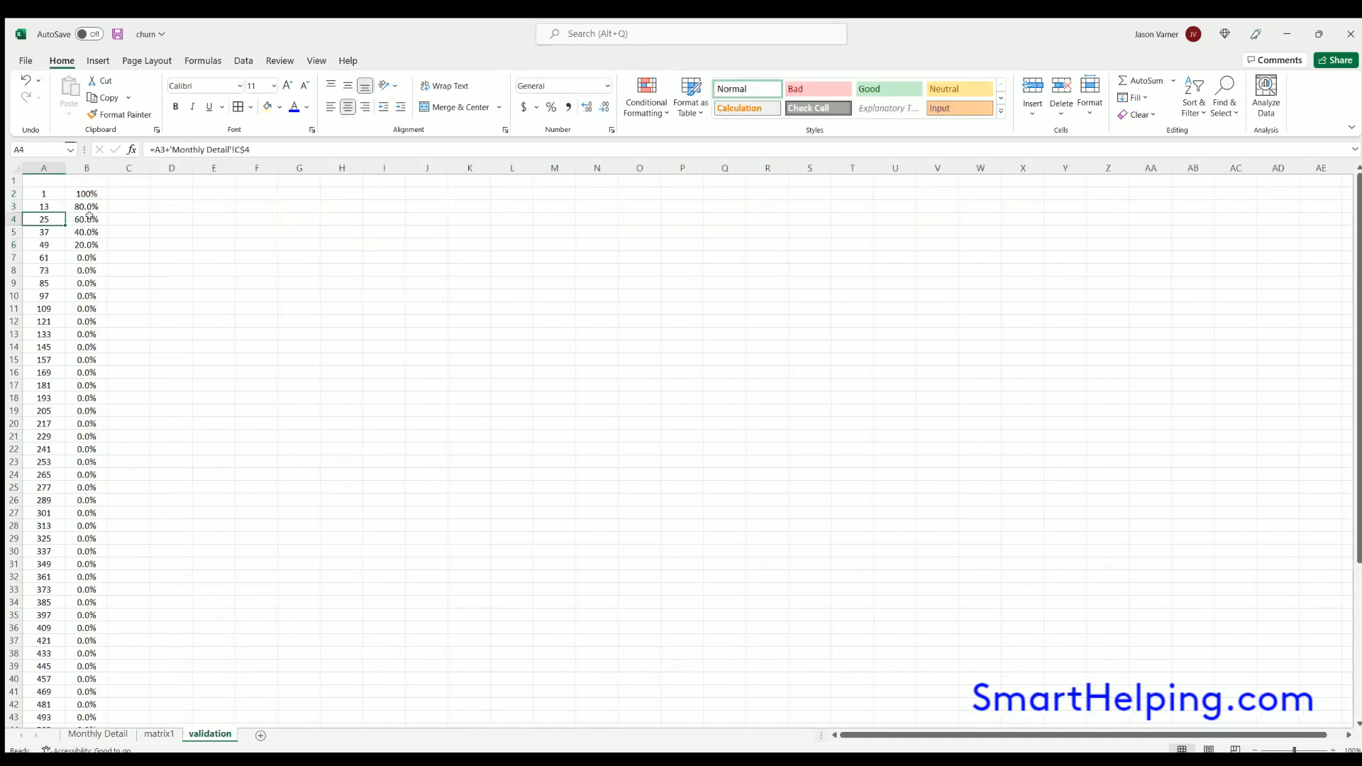
Copy the age block's month labels and first column, A62:B122 on matrix1, to A123 directly below it.
left_click(156, 735)
scroll(183, 577, "up", 15)
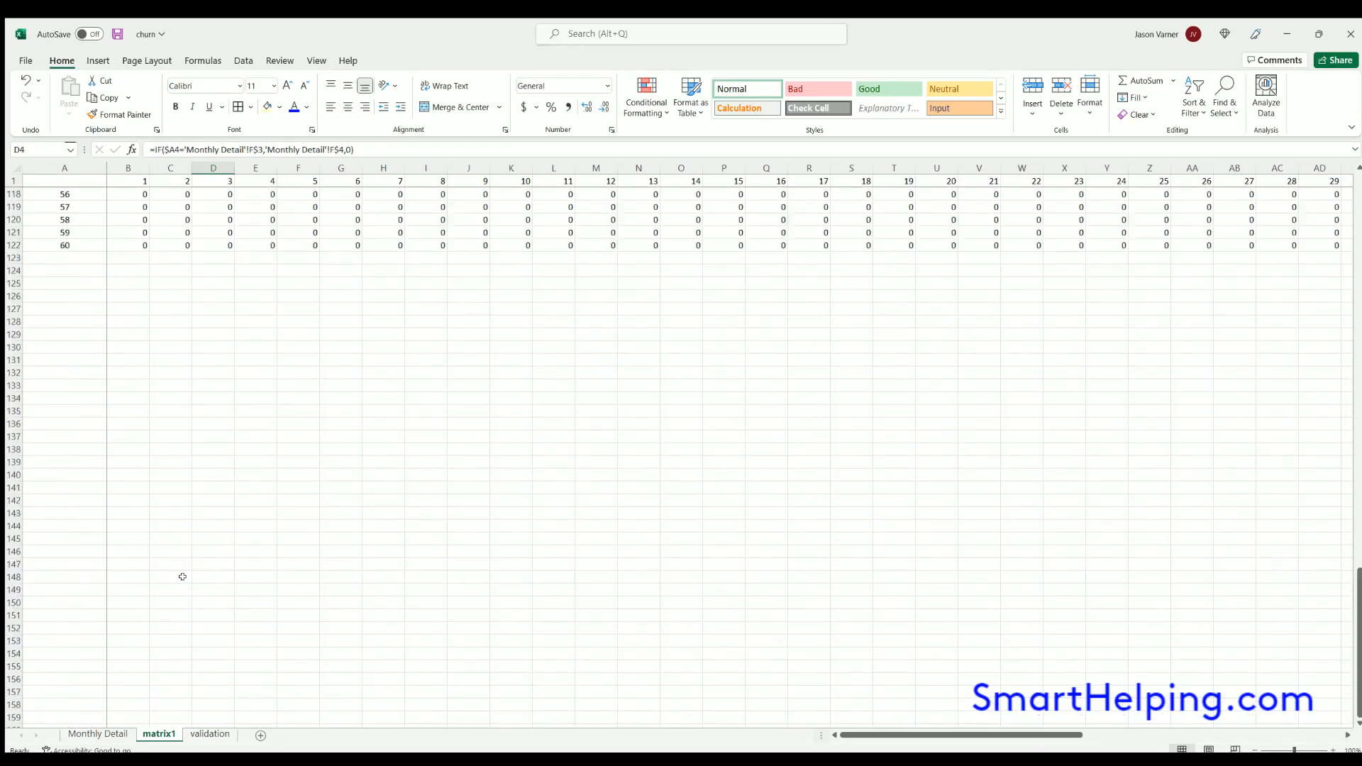
left_click_drag(46, 548, 127, 707)
left_click_drag(127, 650, 126, 650)
scroll(126, 650, "up", 15)
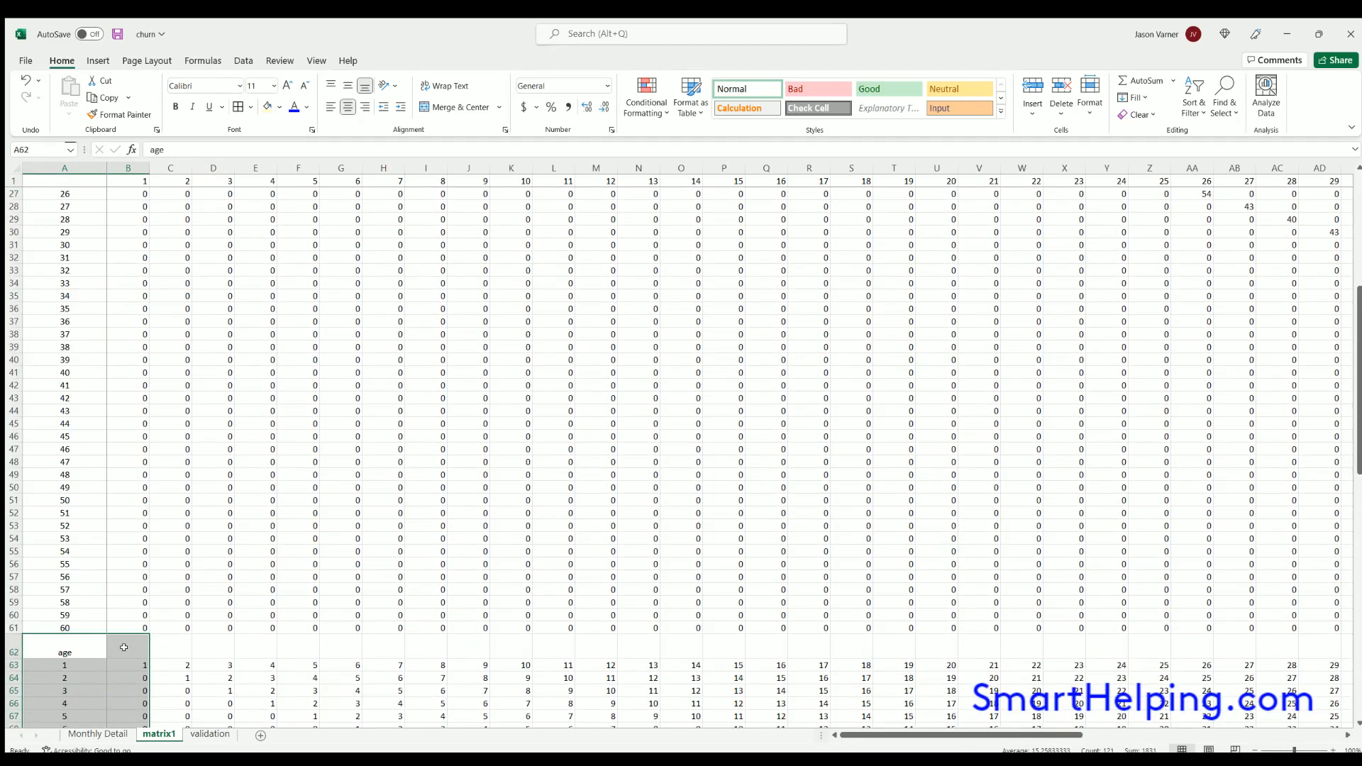
key("ctrl+c")
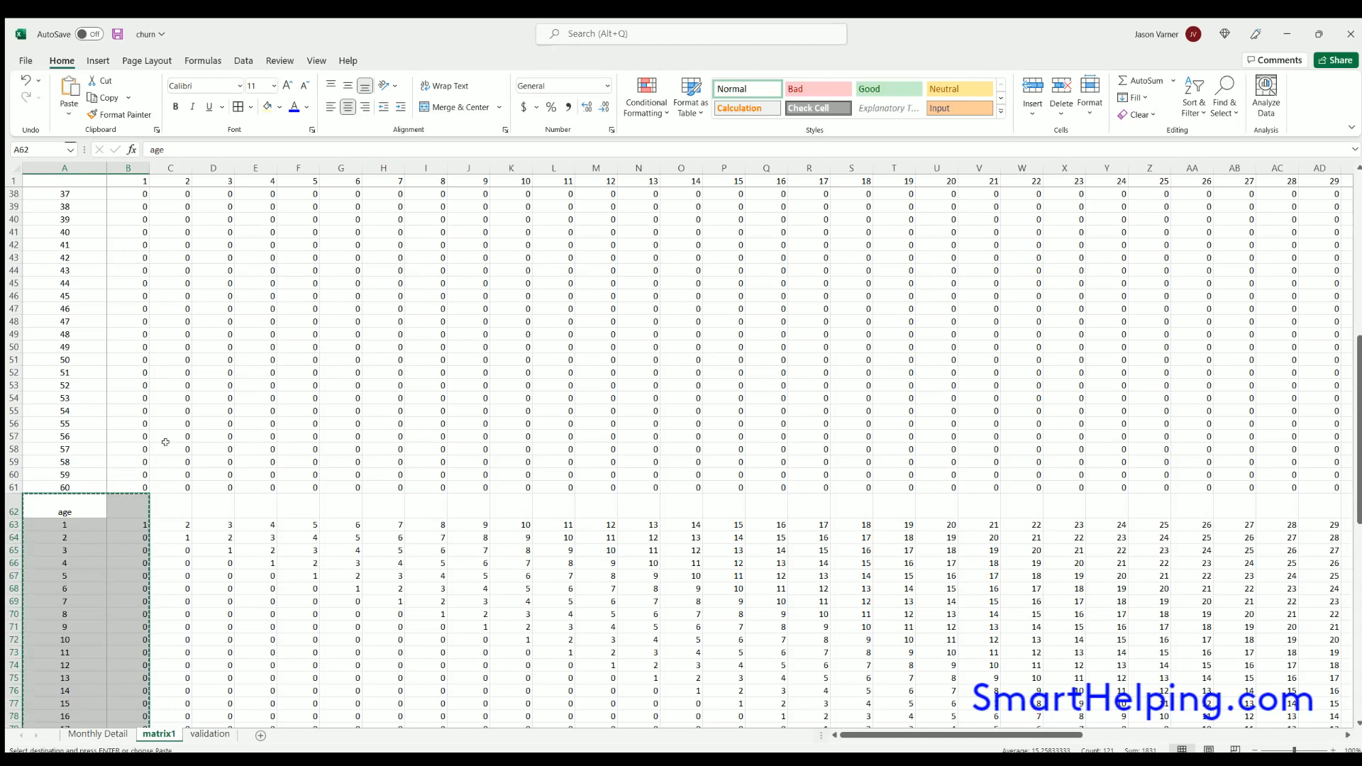
scroll(92, 583, "down", 18)
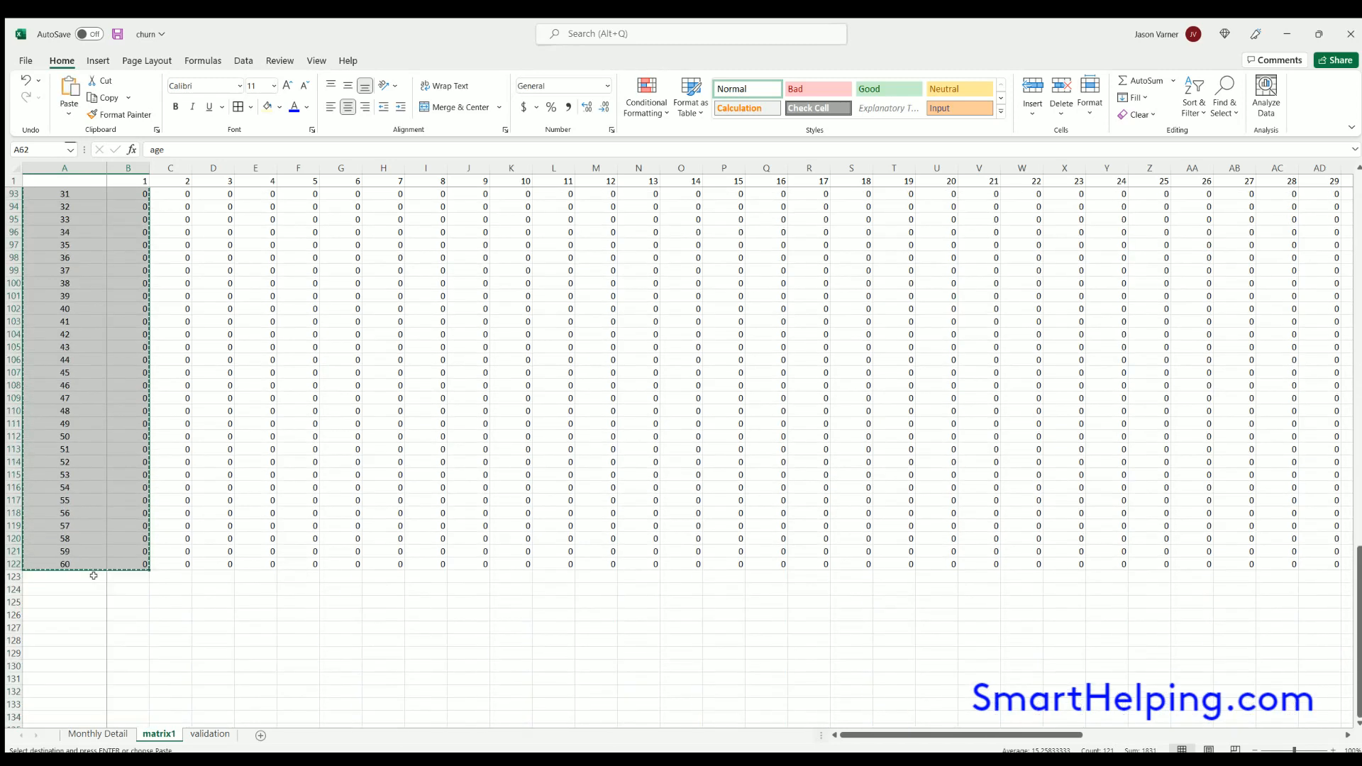
left_click(65, 577)
key("ctrl+v")
scroll(151, 431, "down", 4)
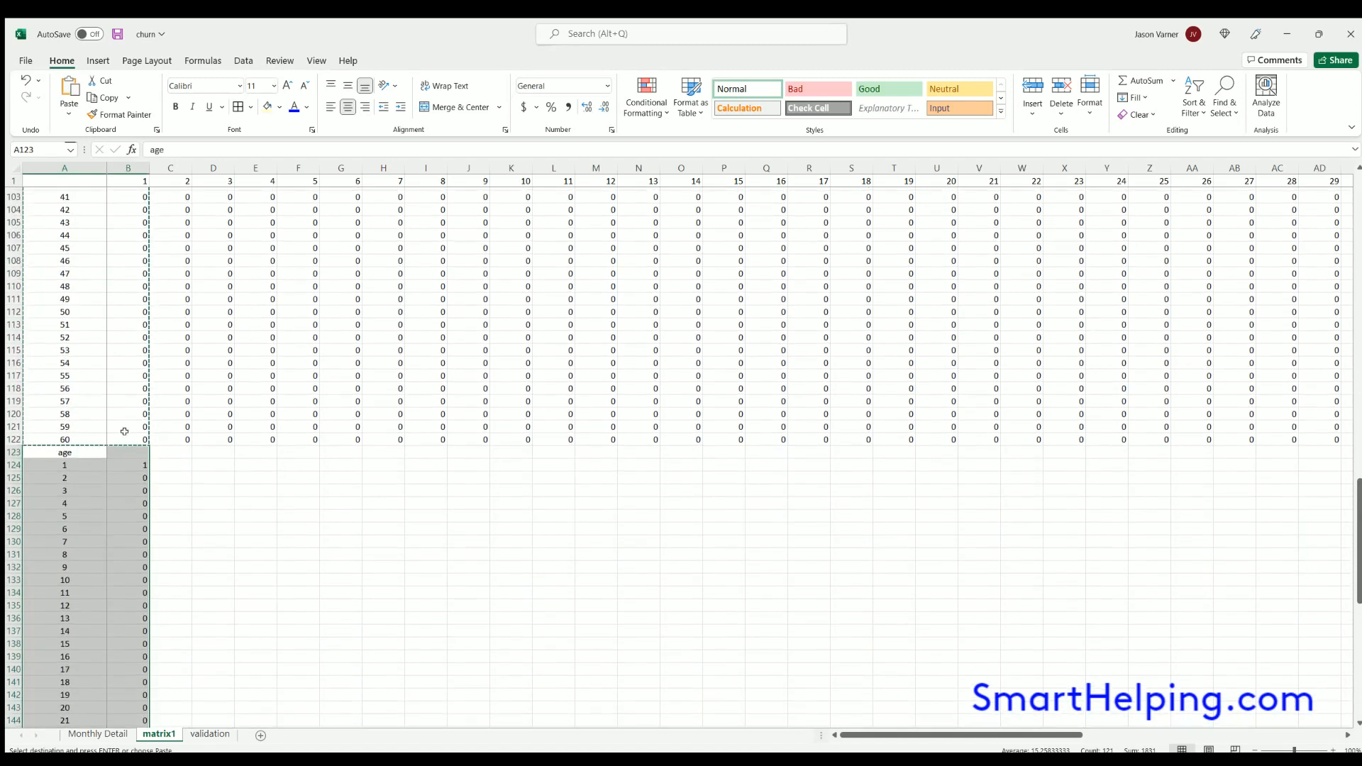
Rename the copied block's header in A123 to Remaining and make row 123 taller.
left_click(65, 436)
type("Remaining")
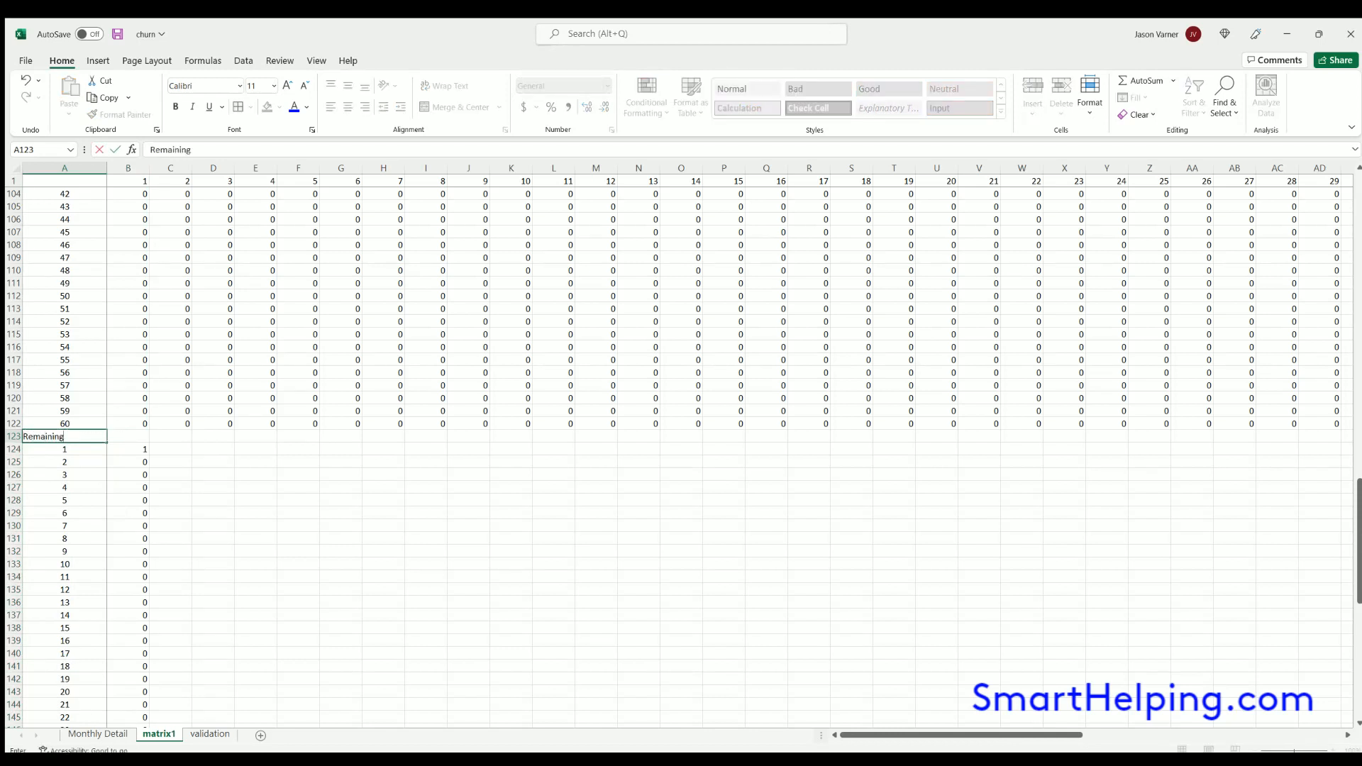
key("Return")
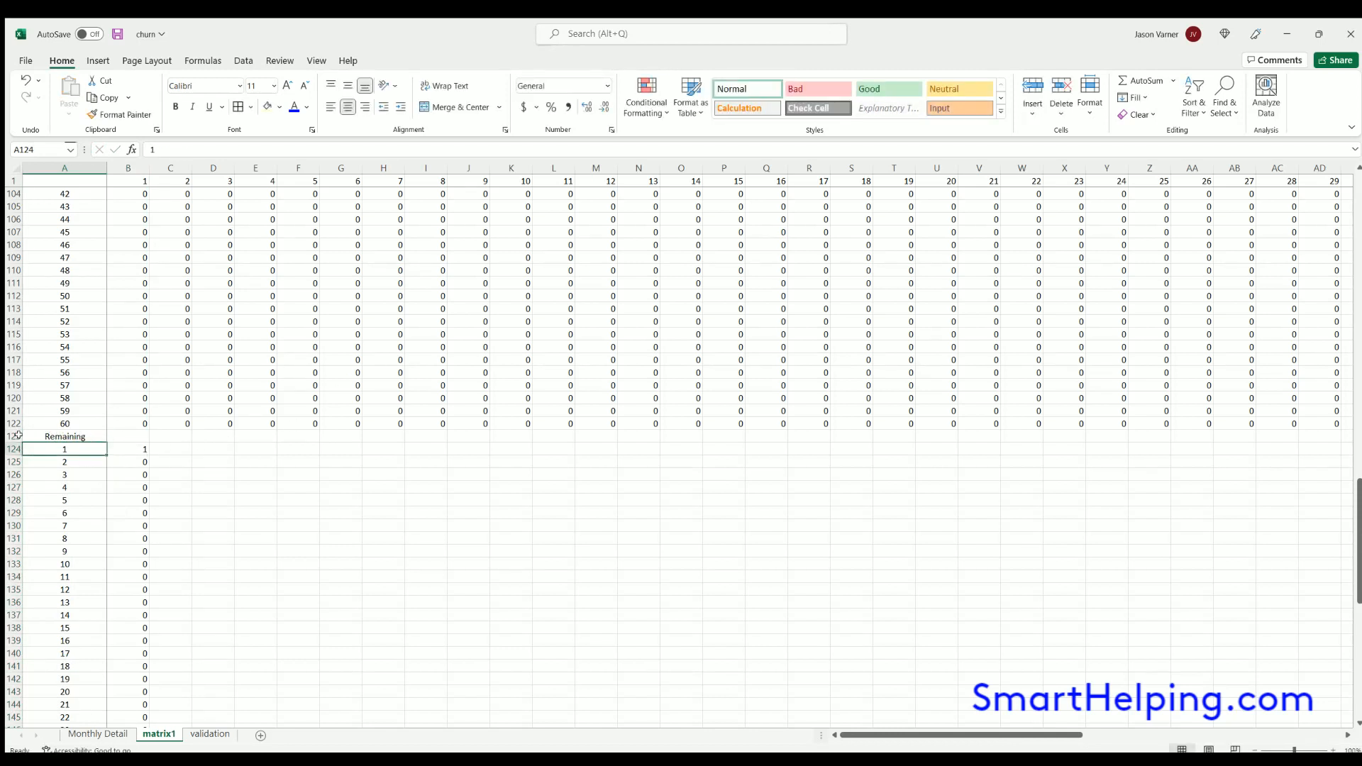
left_click_drag(12, 443, 11, 456)
Start the B124 formula as MAX of $B2:$BI2, with the columns locked, multiplied by a VLOOKUP.
left_click(140, 459)
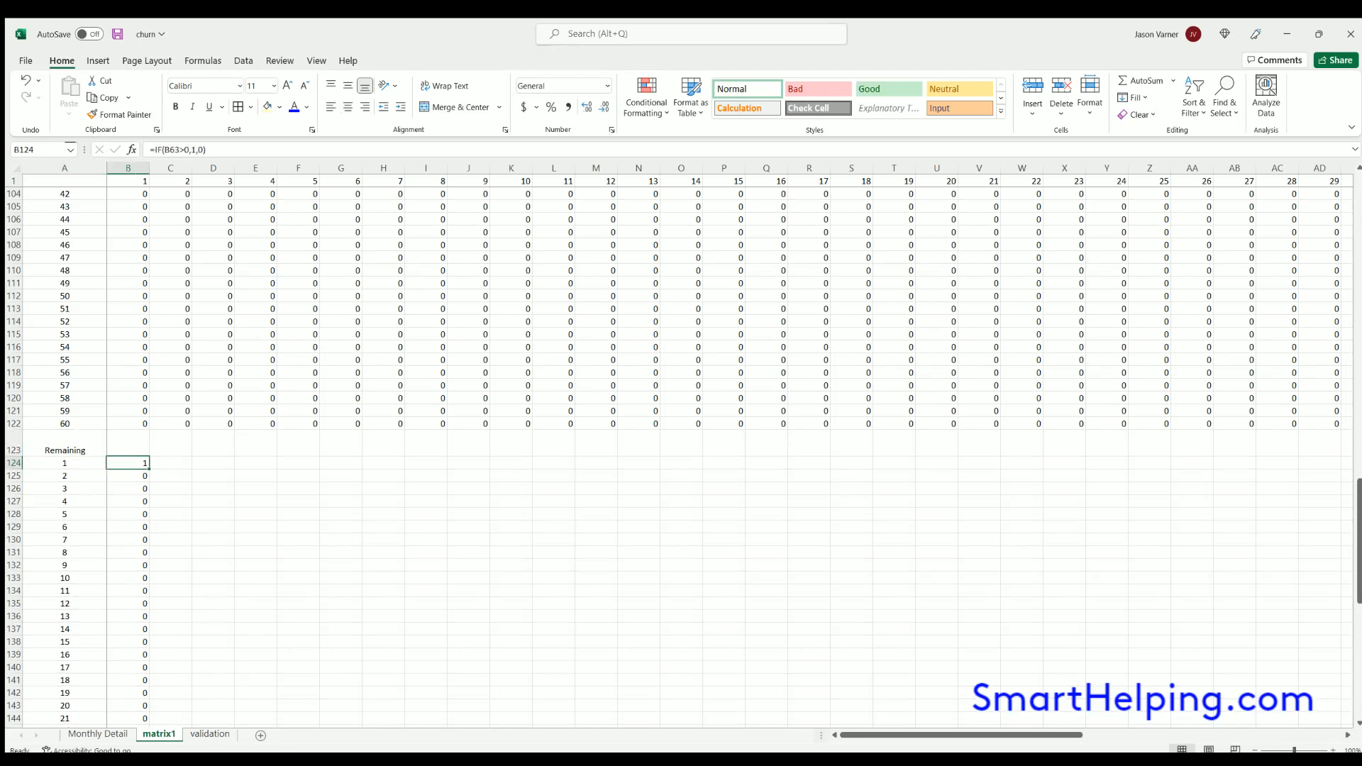
type("=max(")
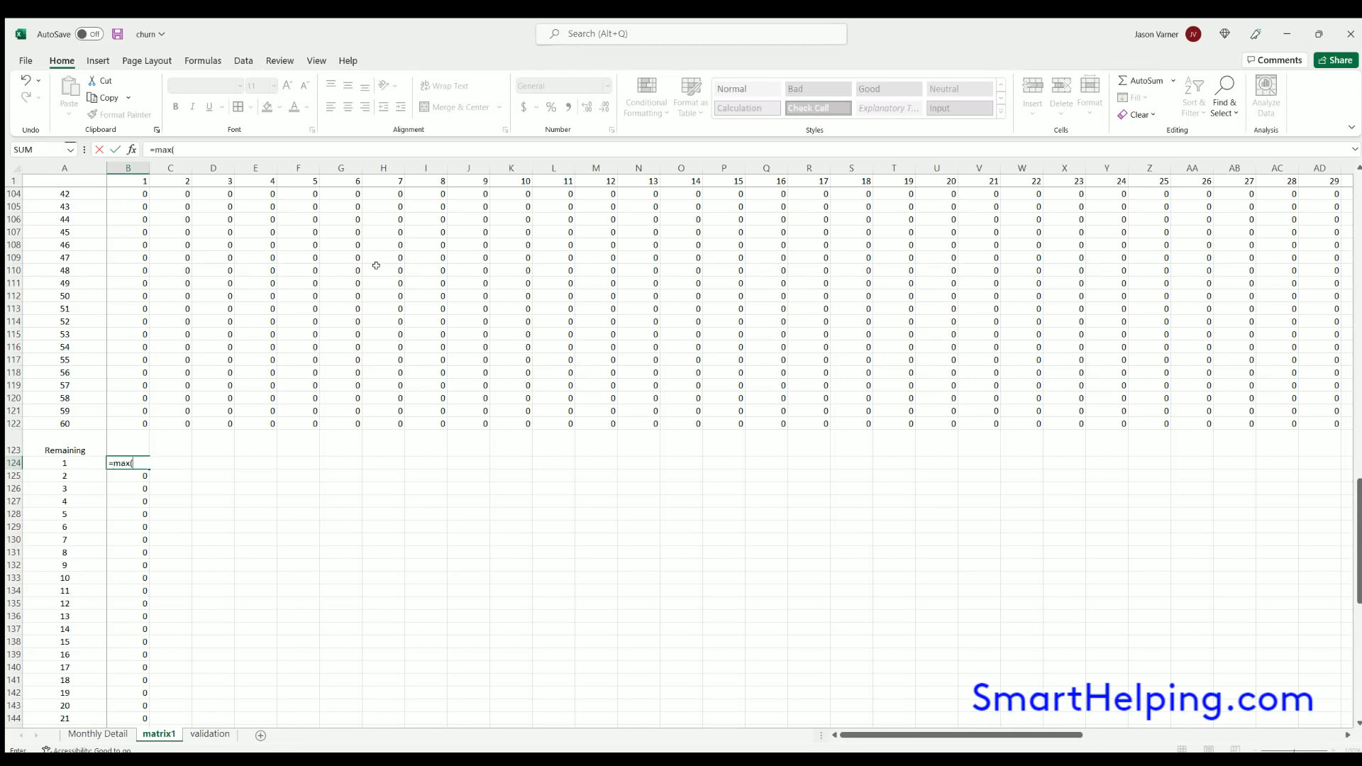
scroll(377, 266, "up", 20)
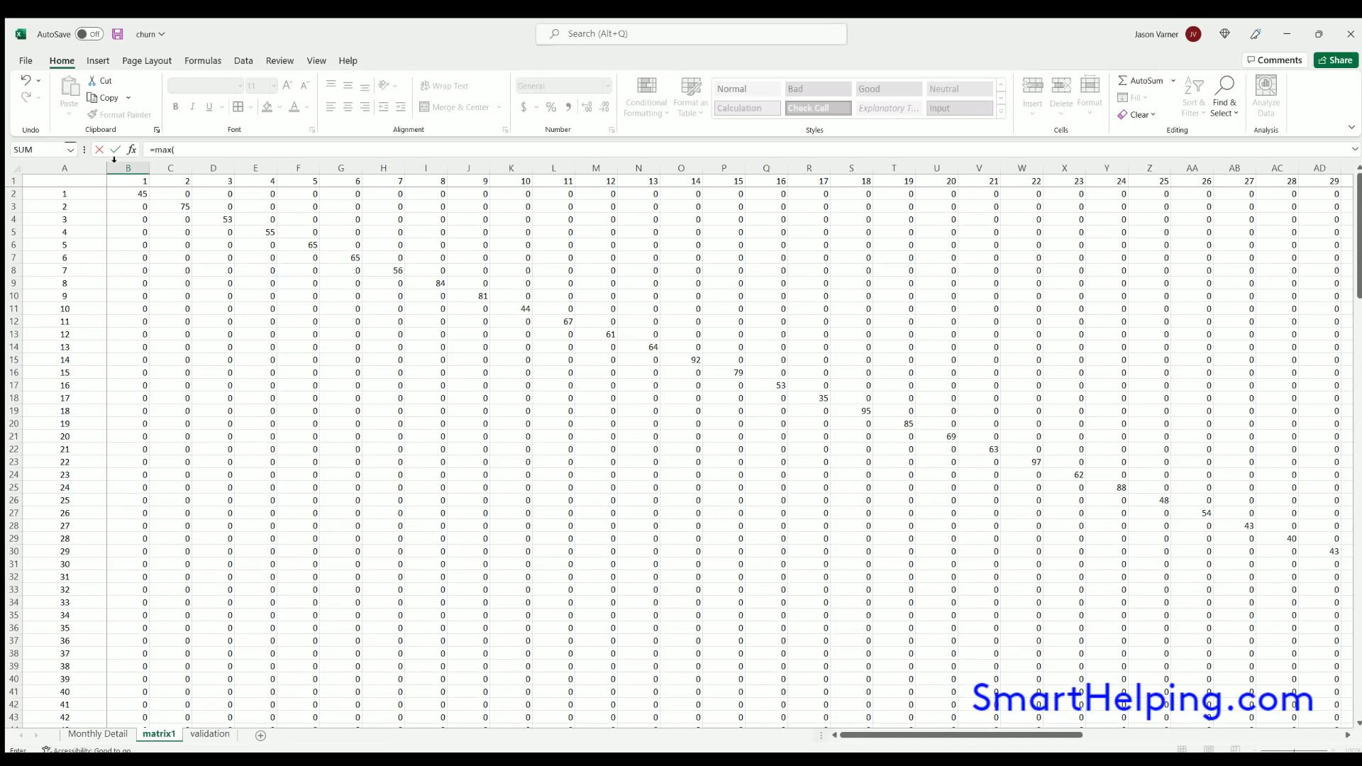
left_click_drag(121, 188, 1259, 189)
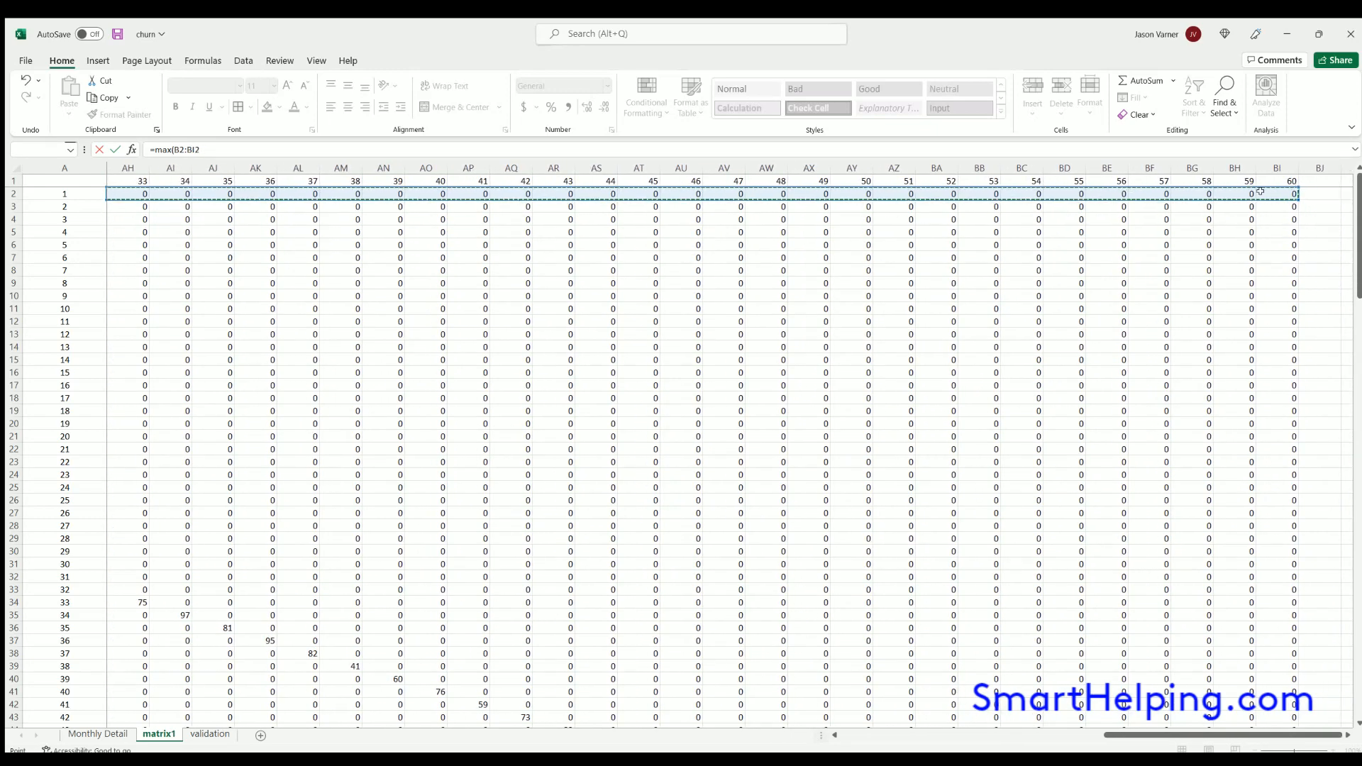
left_click(194, 148)
type("$")
left_click(177, 147)
type("$")
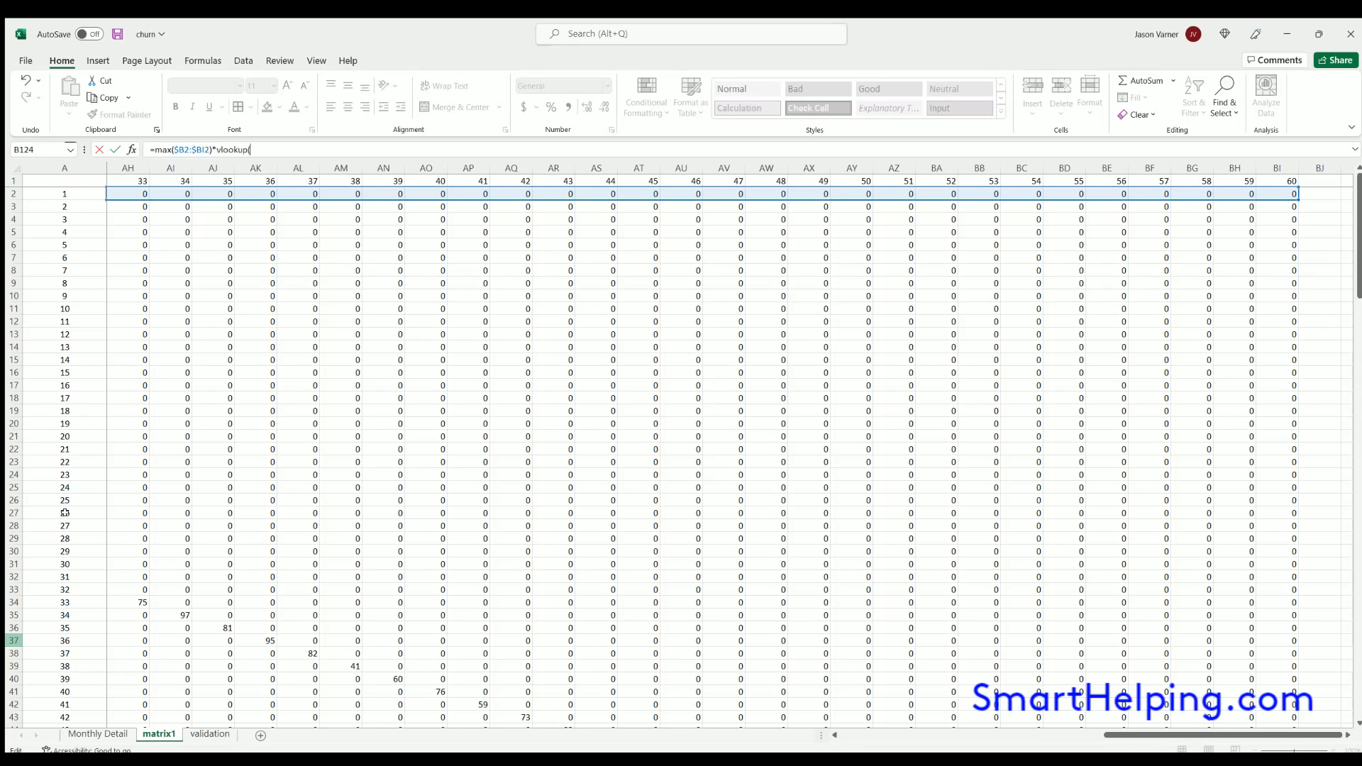
Complete the VLOOKUP in B124 to look up age B63 in validation columns A:B and return column 2.
left_click_drag(1124, 735, 861, 735)
scroll(194, 531, "down", 3)
scroll(194, 531, "down", 15)
left_click(122, 284)
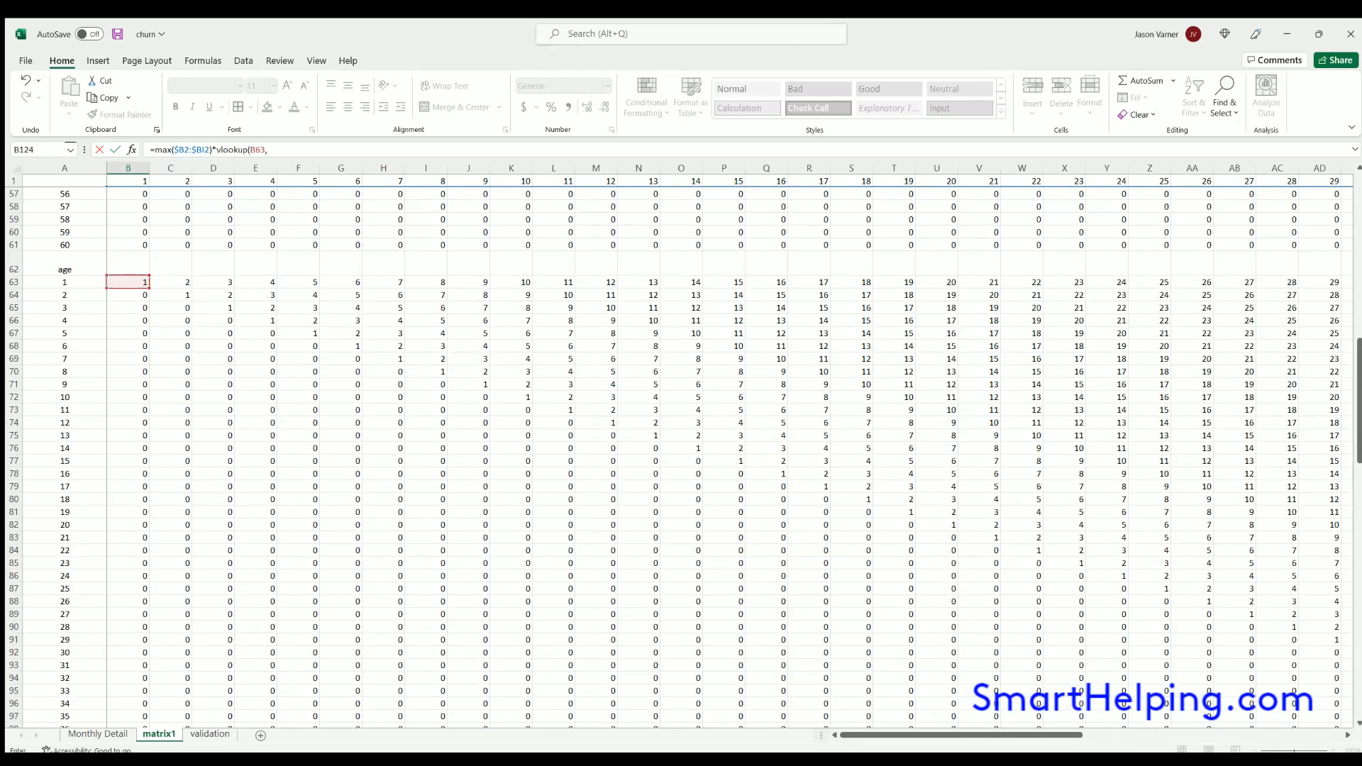
left_click(211, 734)
left_click(63, 168)
left_click_drag(69, 164, 86, 169)
type(",2")
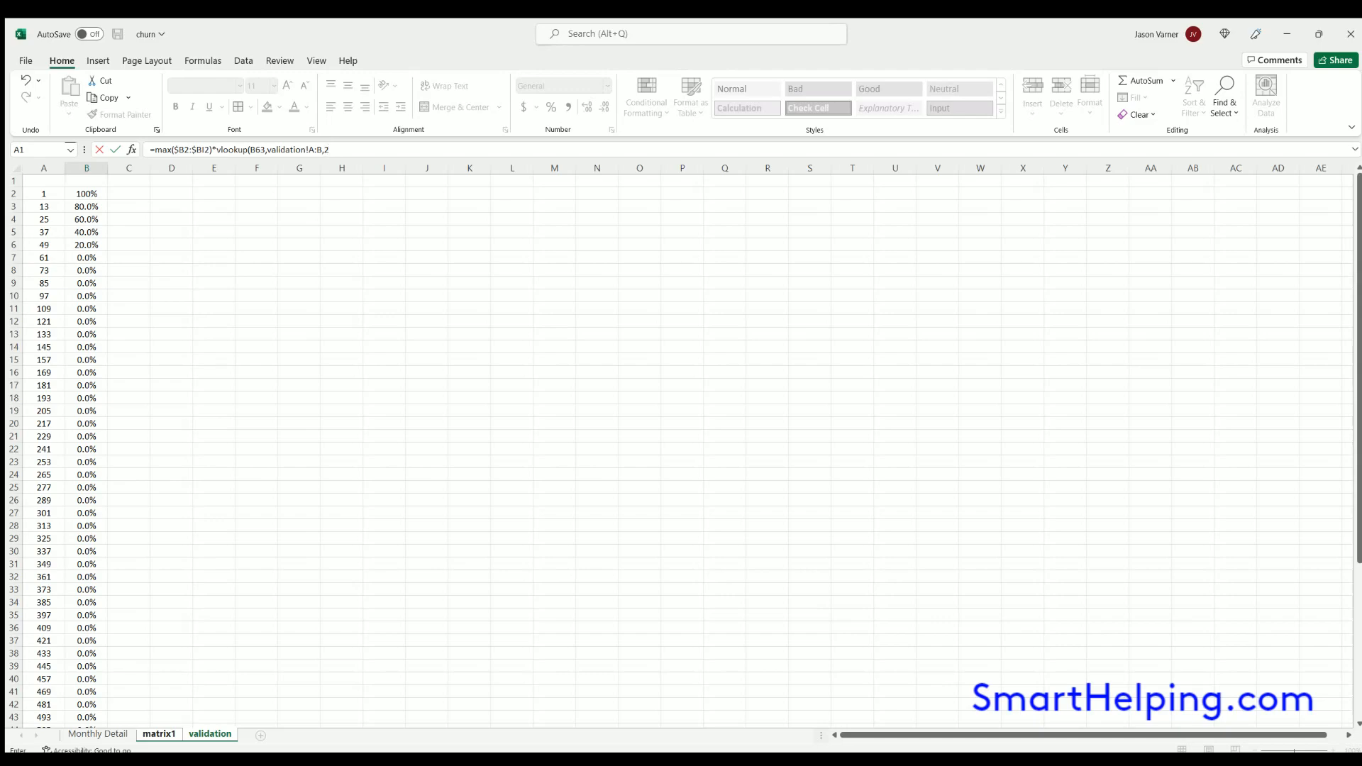
type(")")
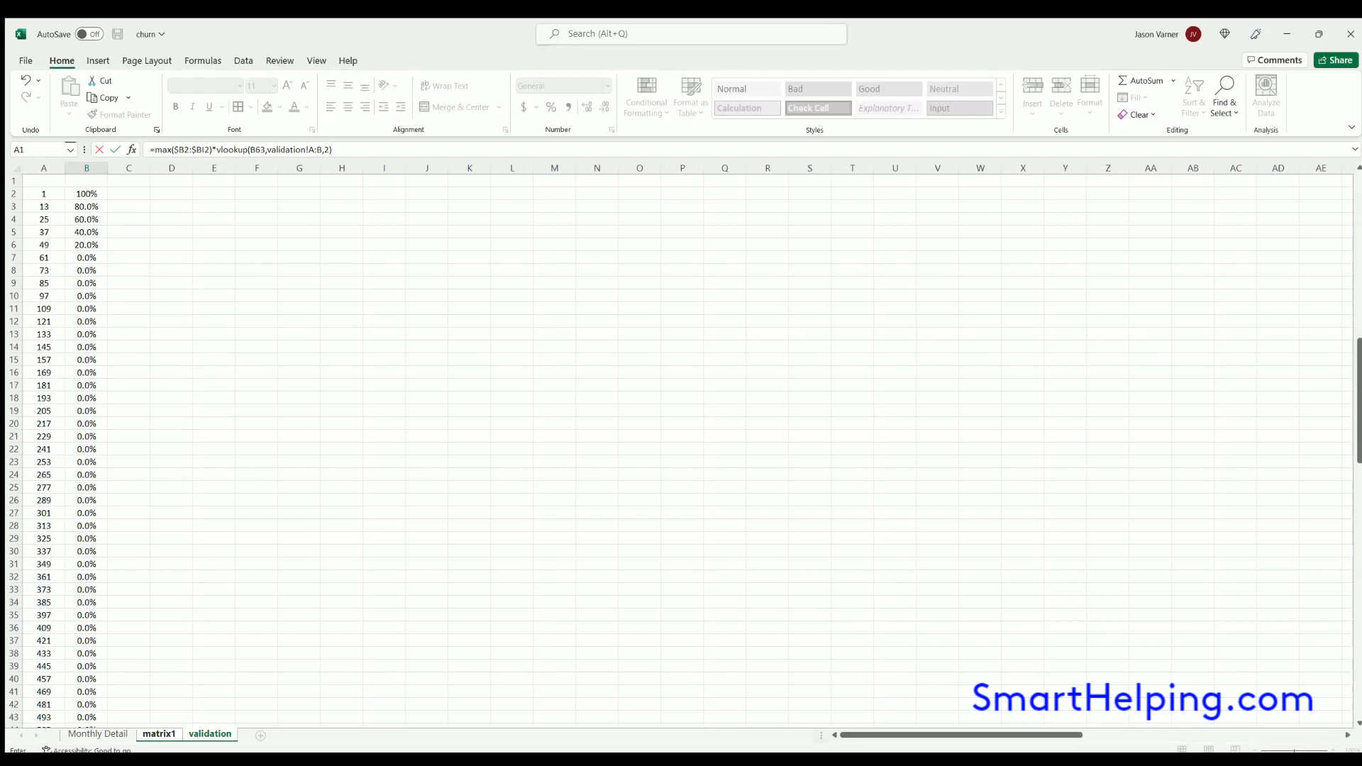
key("Return")
scroll(258, 588, "down", 4)
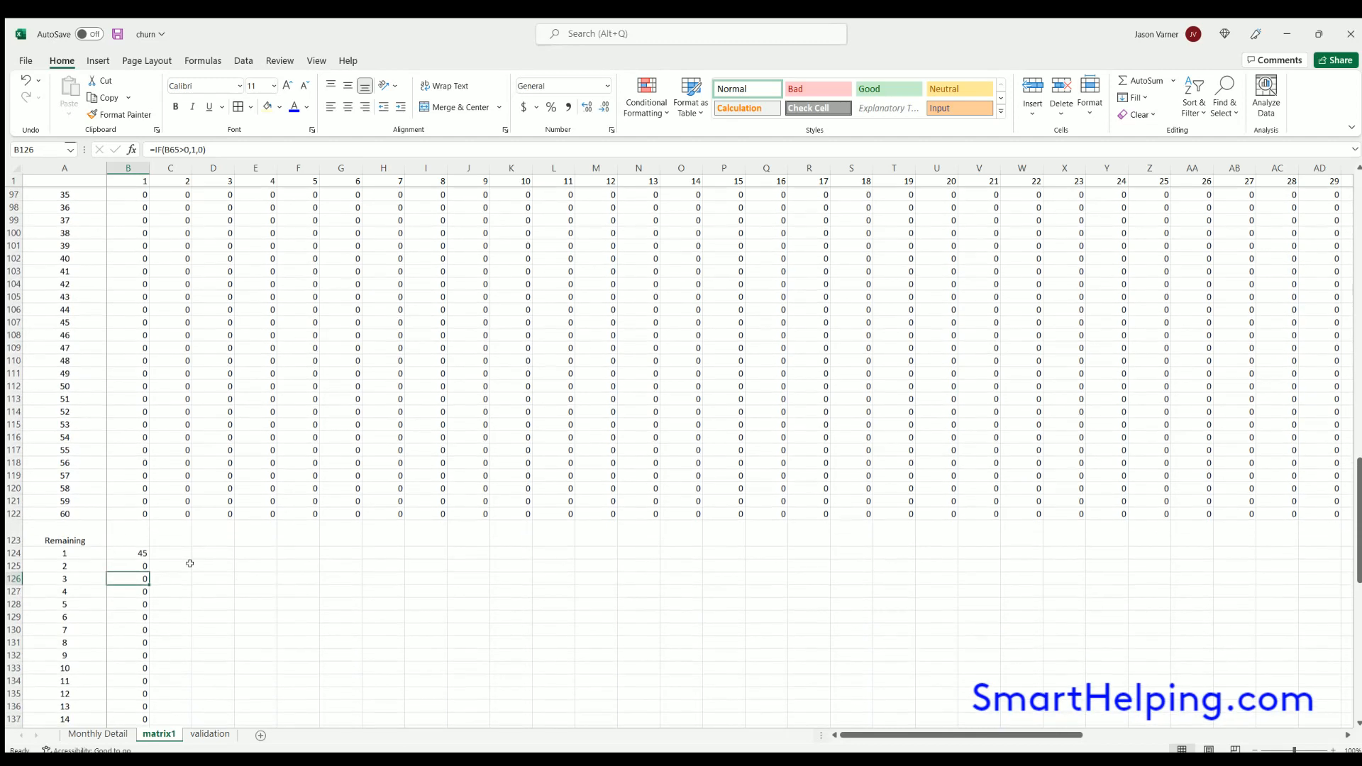
Lock the lookup columns as validation!$A:$B in B124 and fill the formula across and down to P131.
left_click(128, 552)
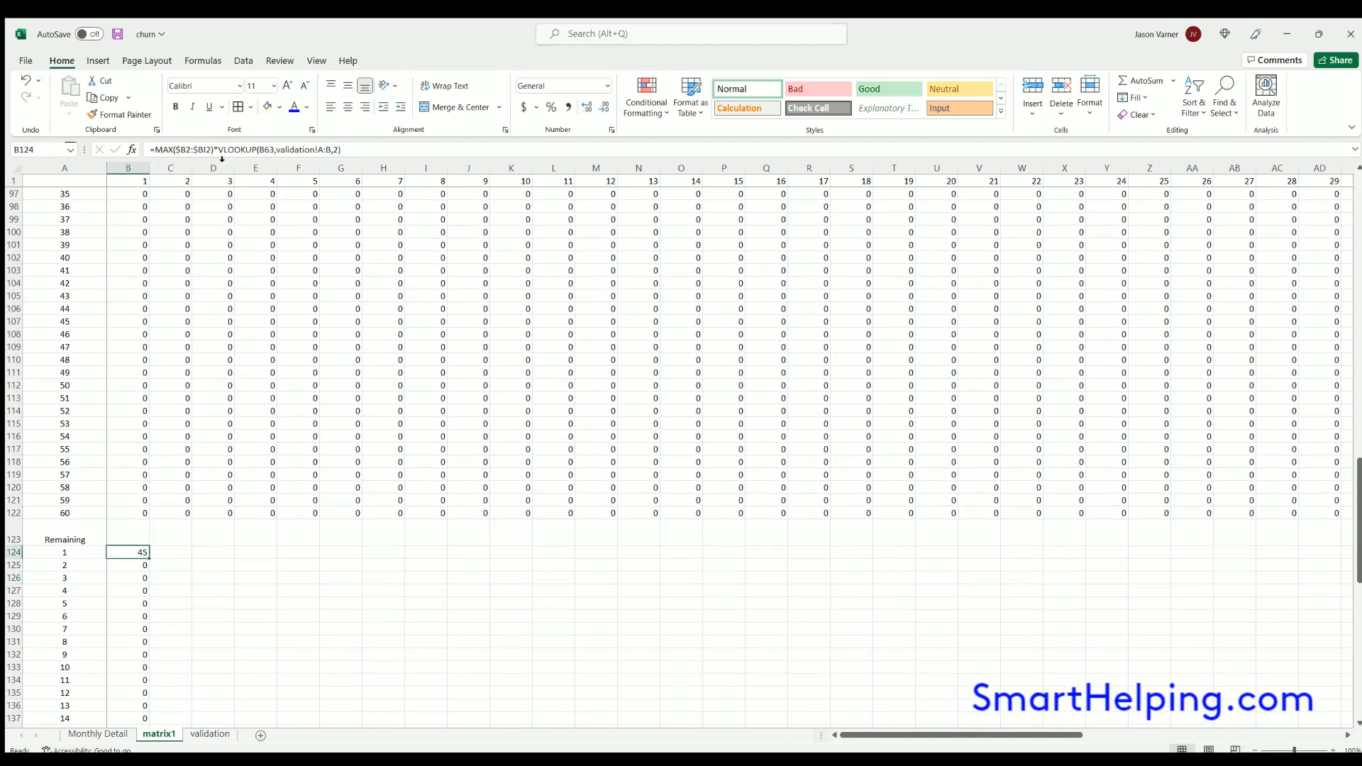
left_click(316, 145)
type("$A:")
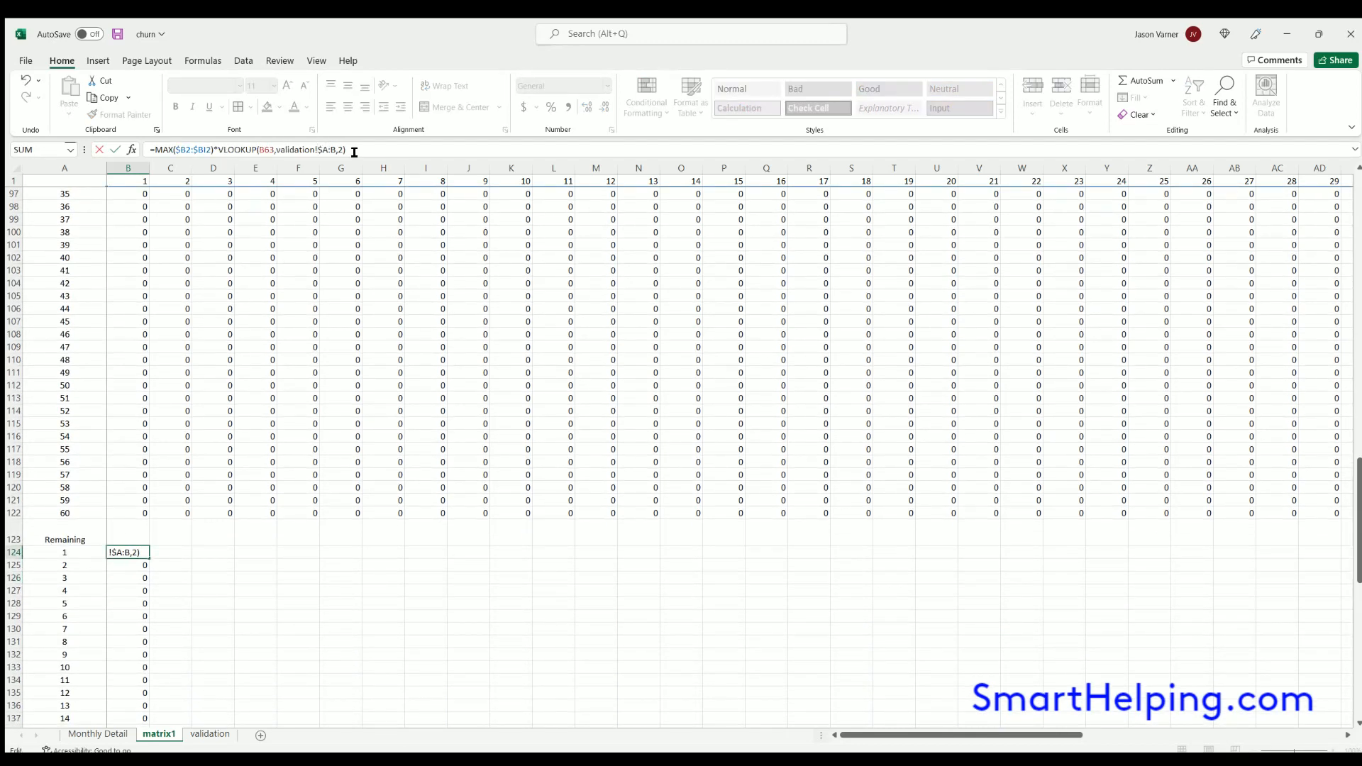
type("$")
key("Return")
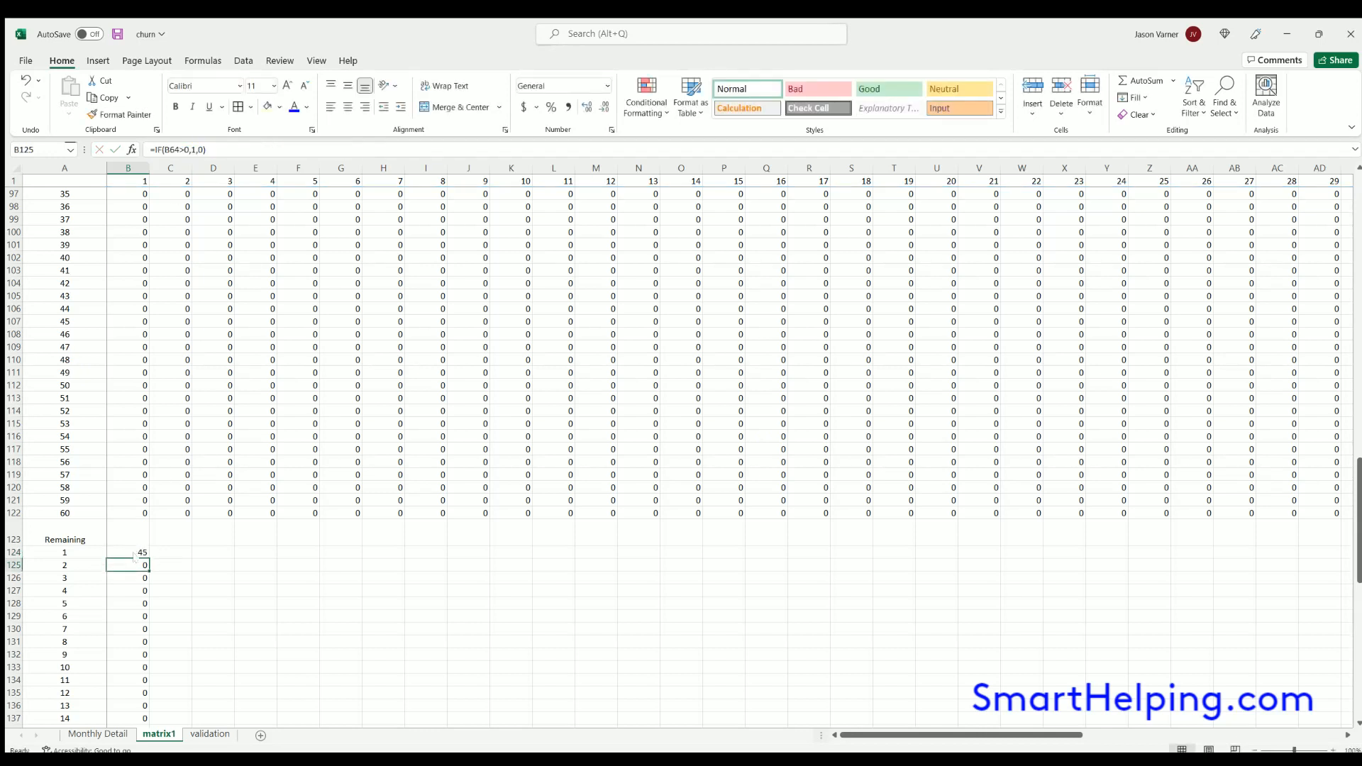
left_click(138, 552)
left_click_drag(149, 558, 742, 643)
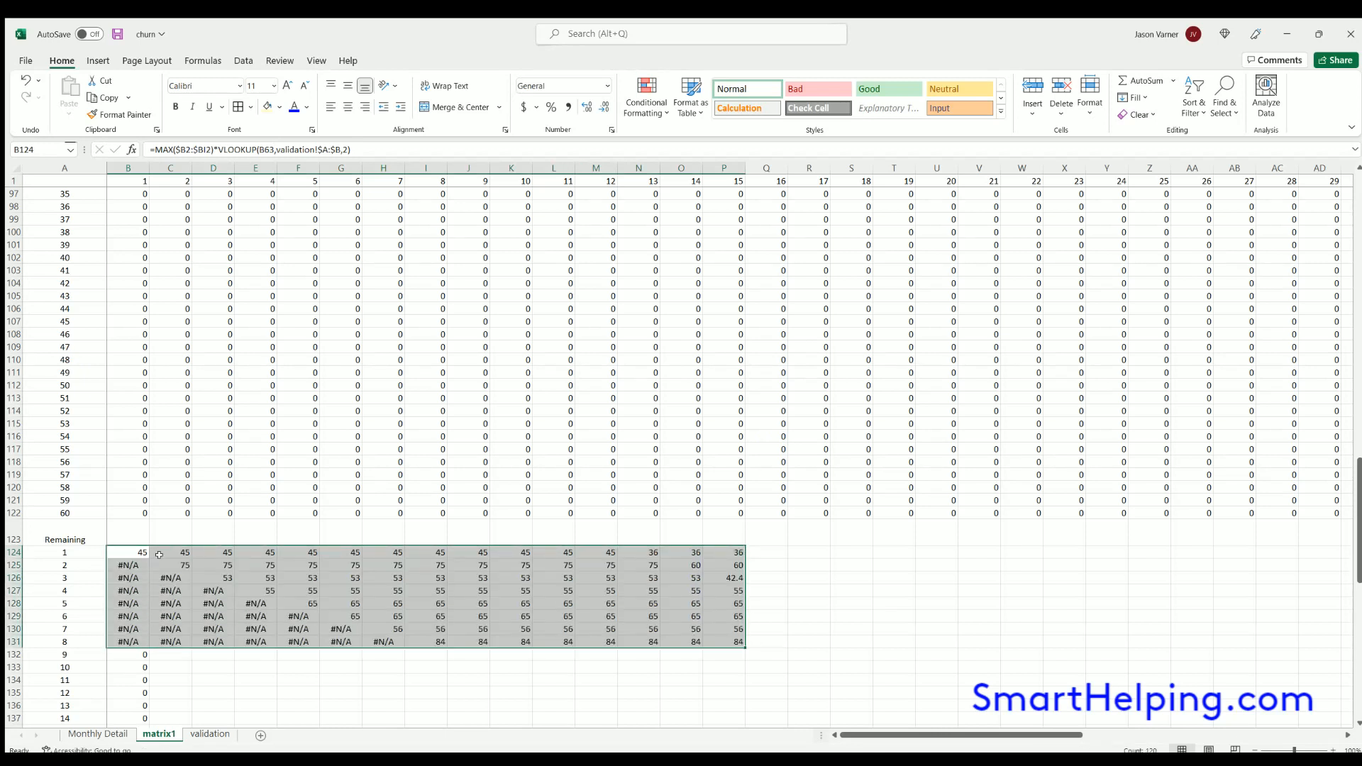
Wrap the B124 remaining-customers formula in IFERROR.
left_click(155, 148)
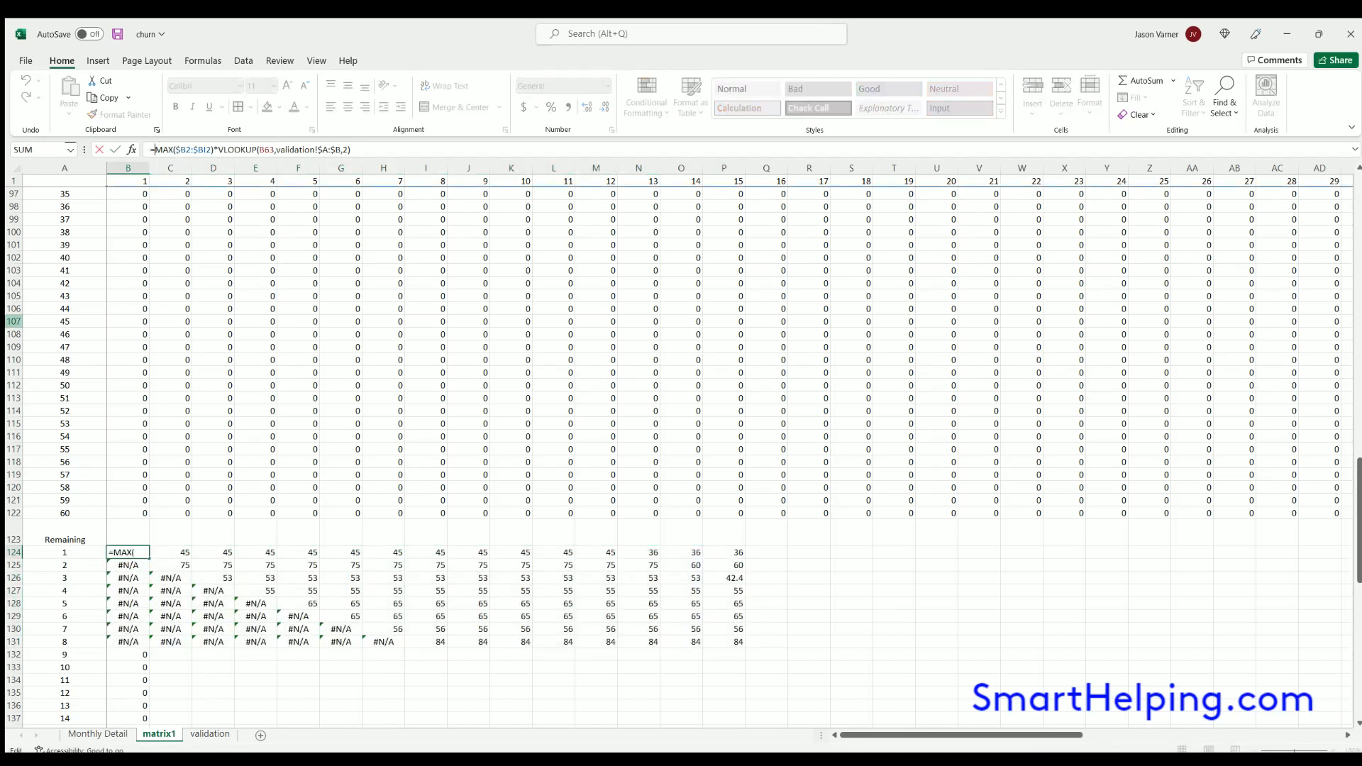
type("iferror(")
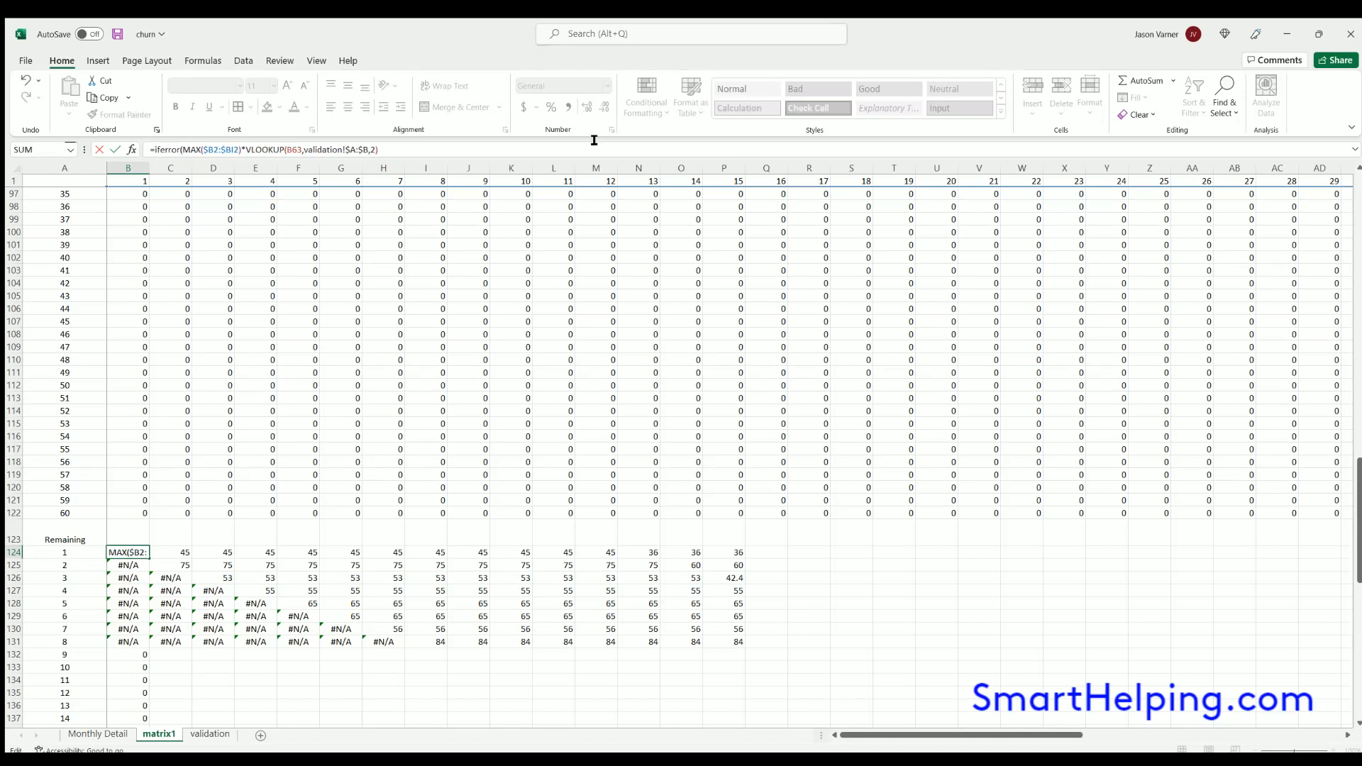
key("End")
type(",")
key("Return")
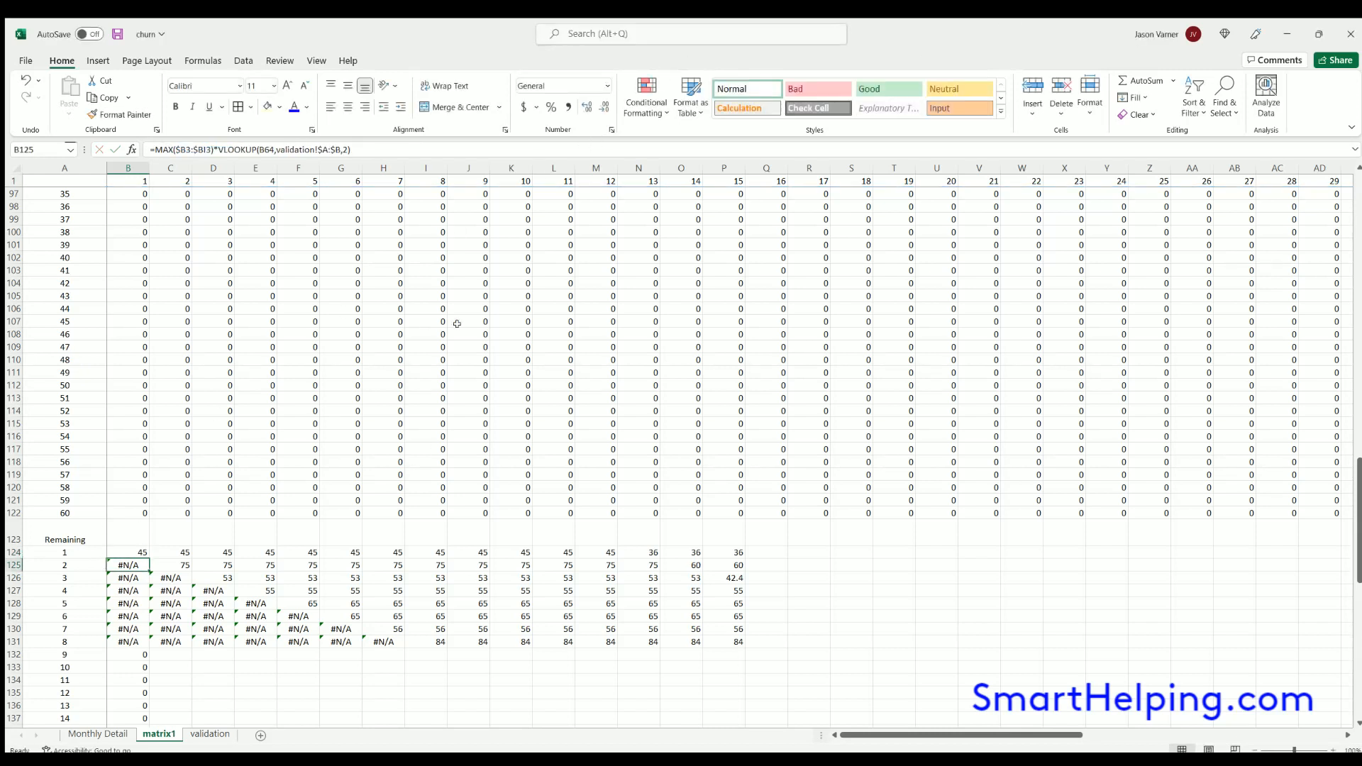
Fill the IFERROR formula from B124 across to column BI and down to row 183 of the Remaining matrix.
left_click(137, 551)
left_click_drag(144, 553, 598, 556)
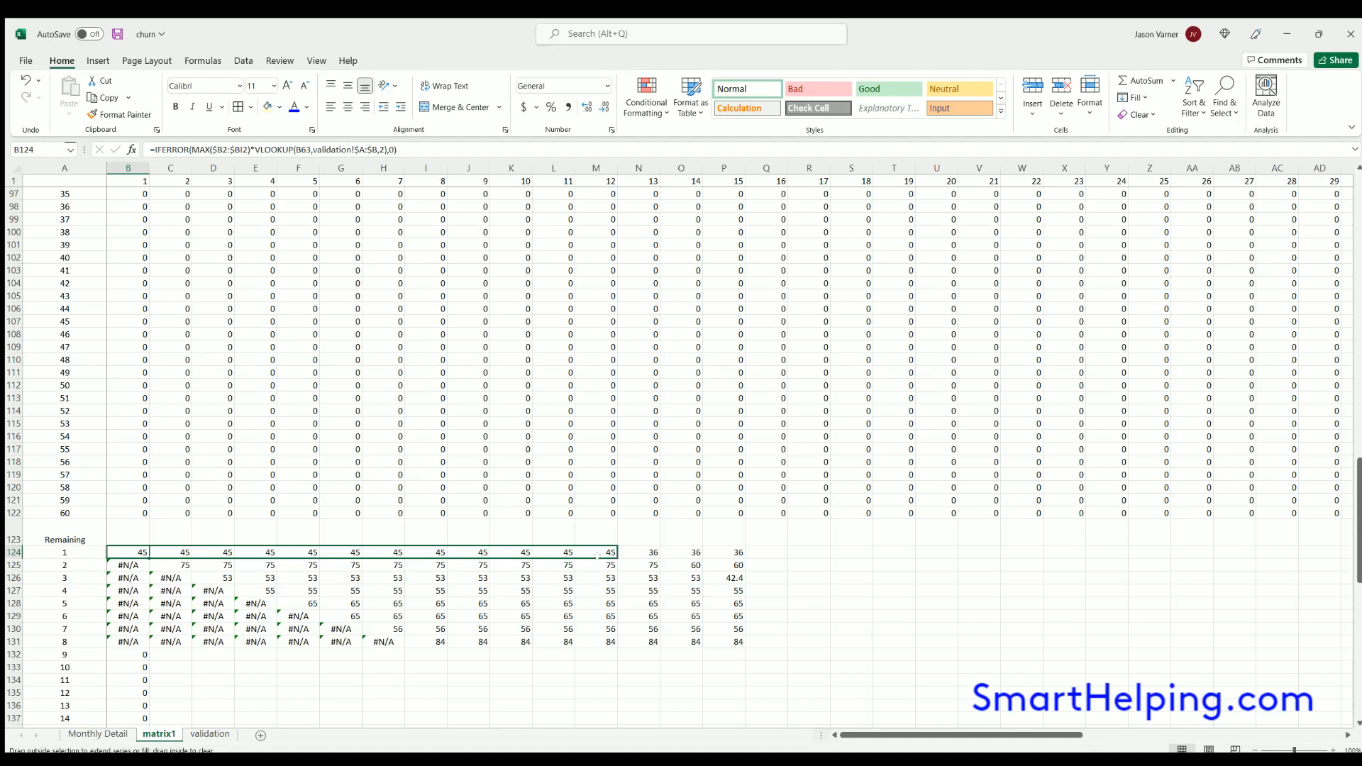
left_click_drag(642, 553, 1268, 568)
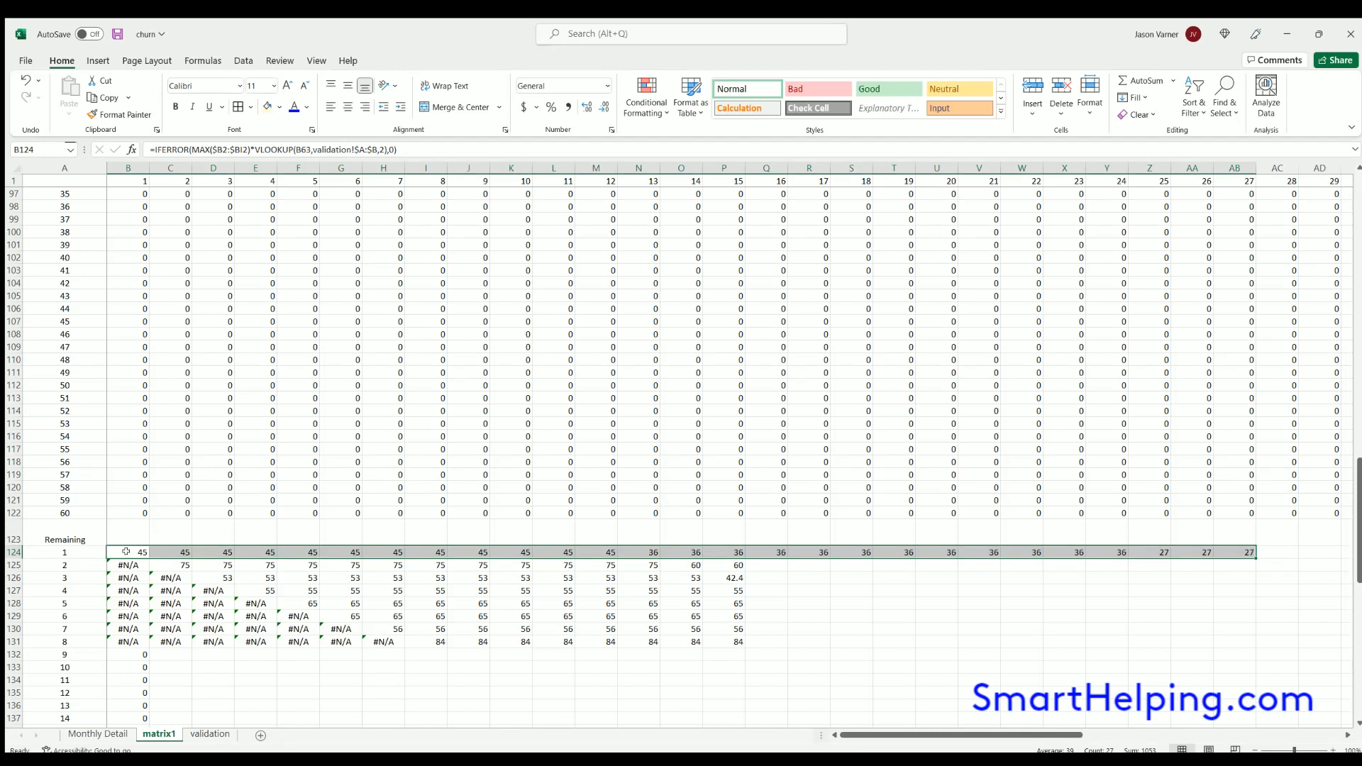
left_click_drag(1256, 559, 1295, 711)
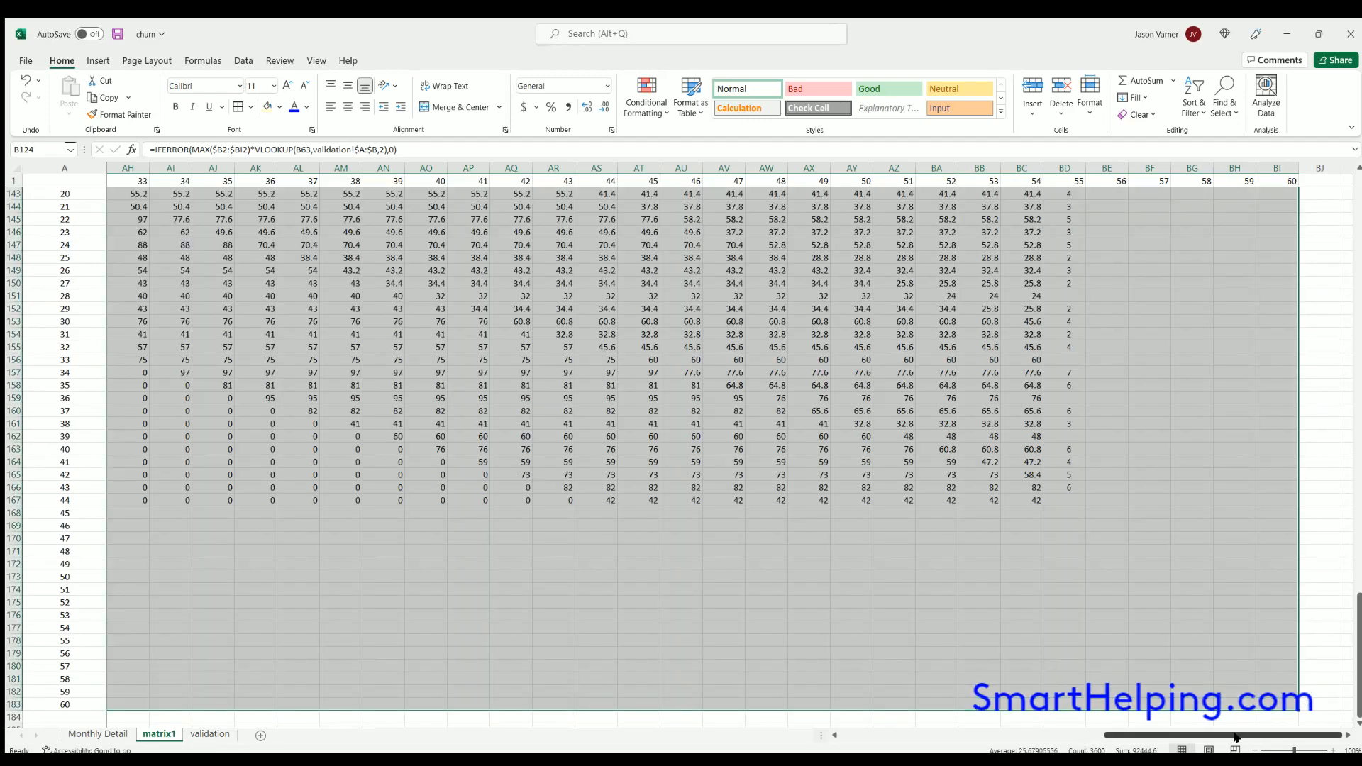
left_click_drag(1117, 735, 851, 735)
scroll(629, 268, "up", 15)
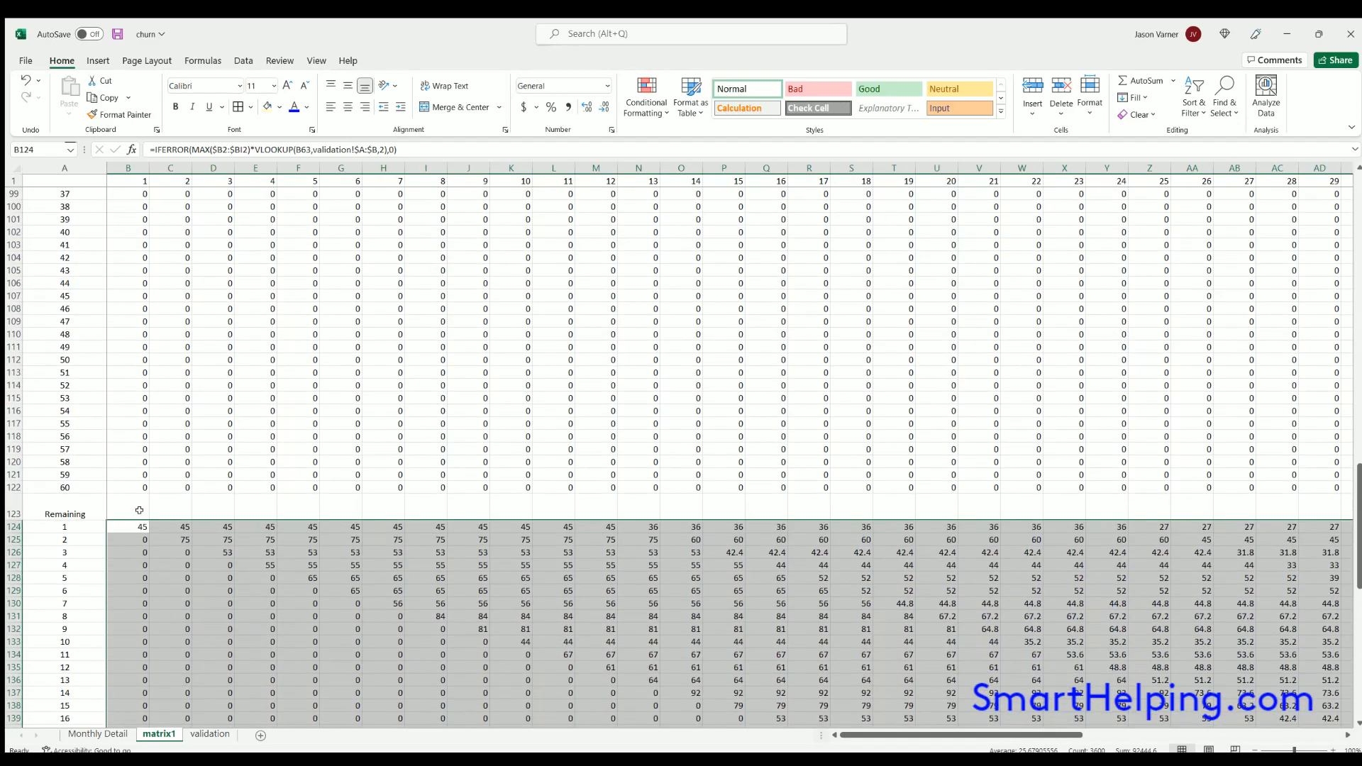
Total the first month's remaining customers in B123 with =SUM(B124:B183).
key("Up")
left_click(1142, 80)
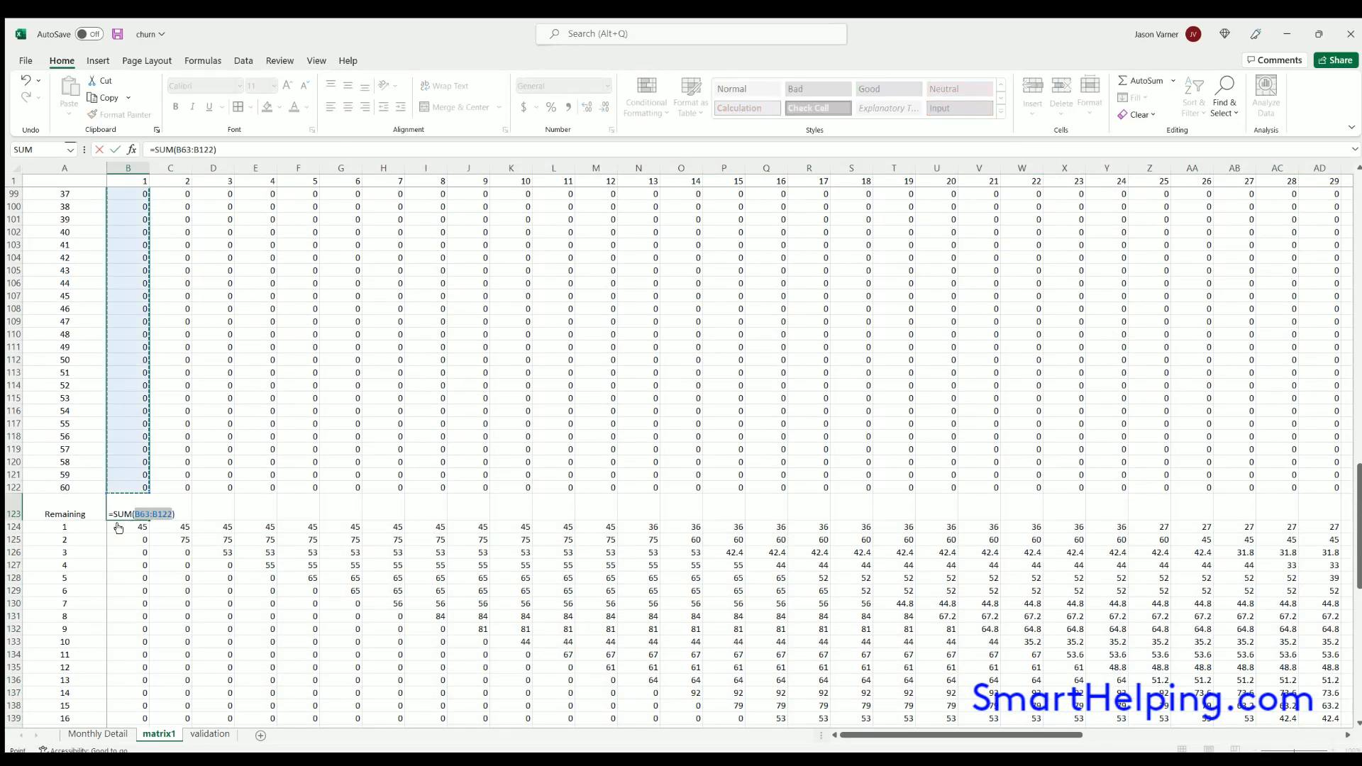
left_click_drag(99, 522, 128, 704)
key("Return")
scroll(135, 326, "up", 1)
left_click(133, 327)
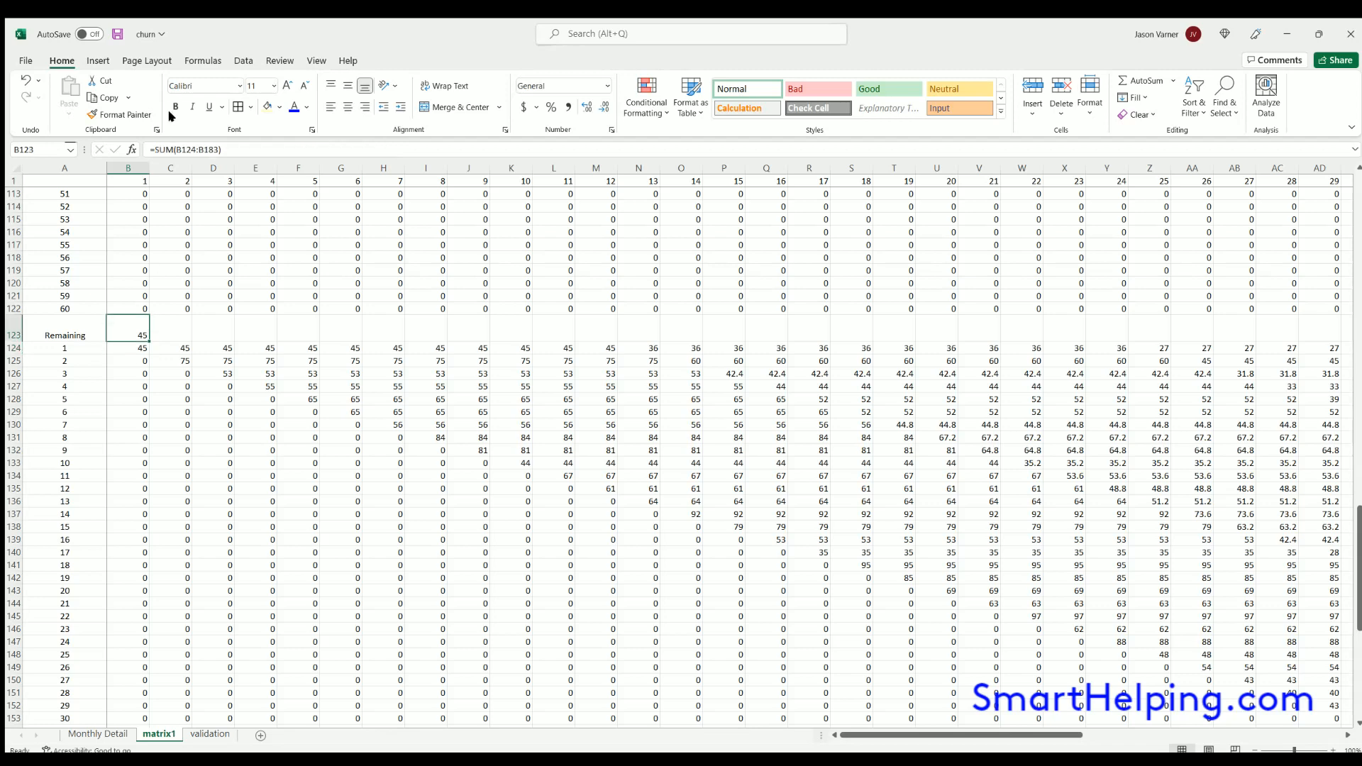
Make the B123 total bold and underlined, fill it across to BI123, and format the row with thousands separators and no decimals.
left_click(209, 106)
left_click_drag(148, 340, 1356, 362)
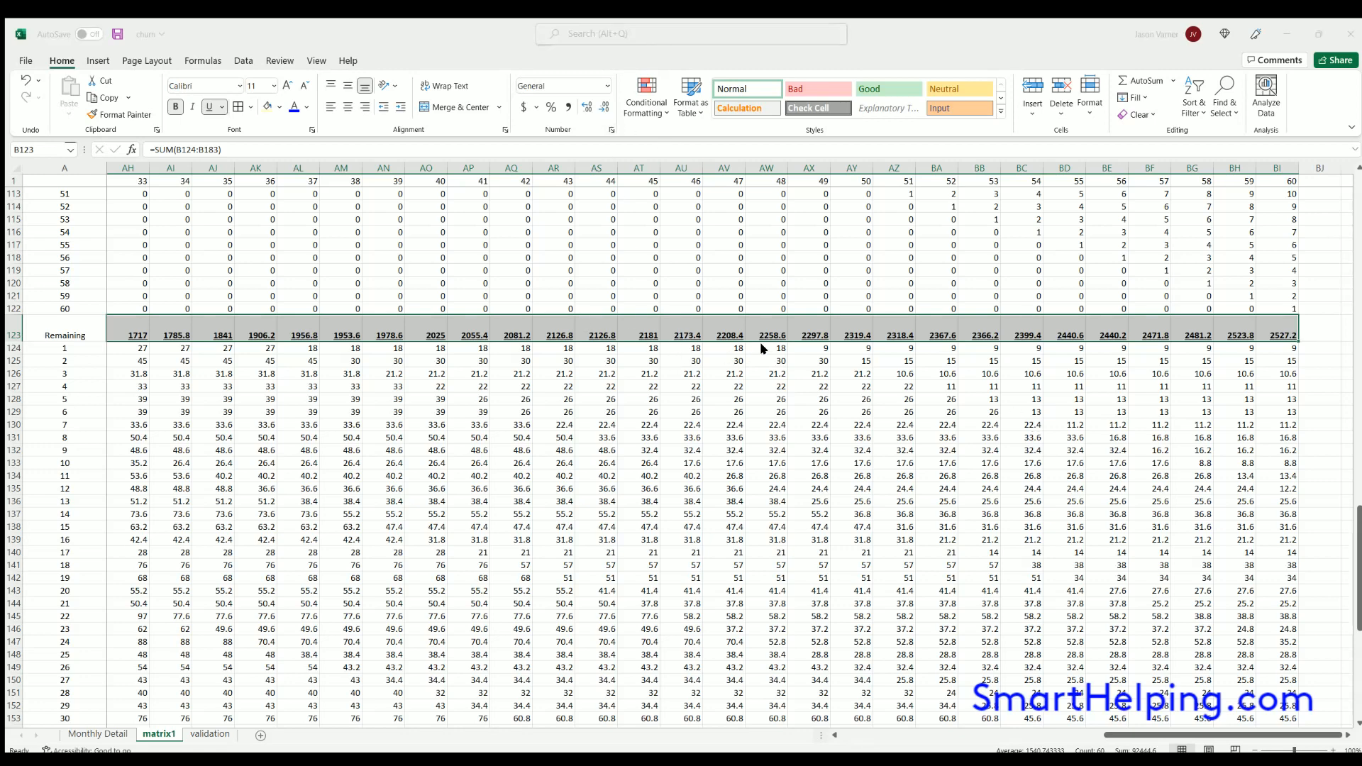
left_click(723, 526)
scroll(360, 343, "left", 10)
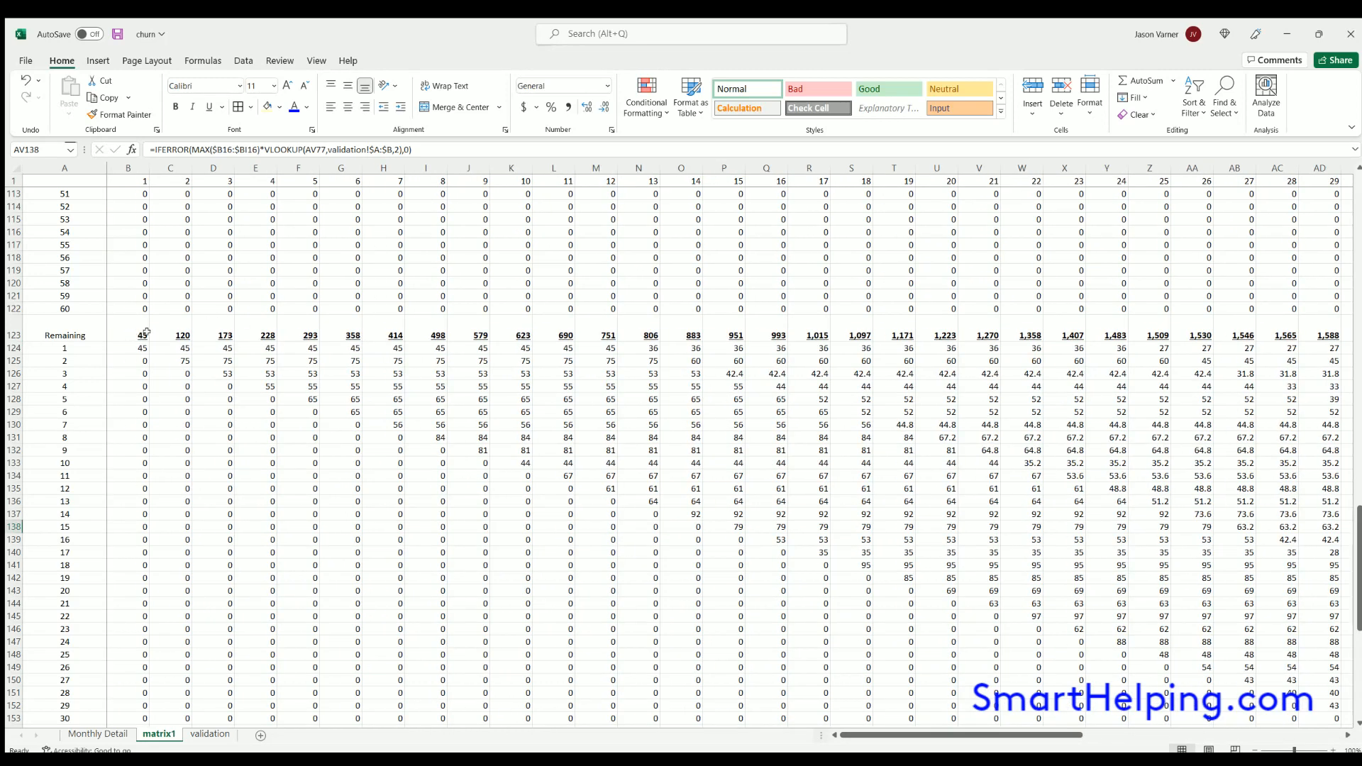
left_click(135, 333)
key("Right")
key("Right")
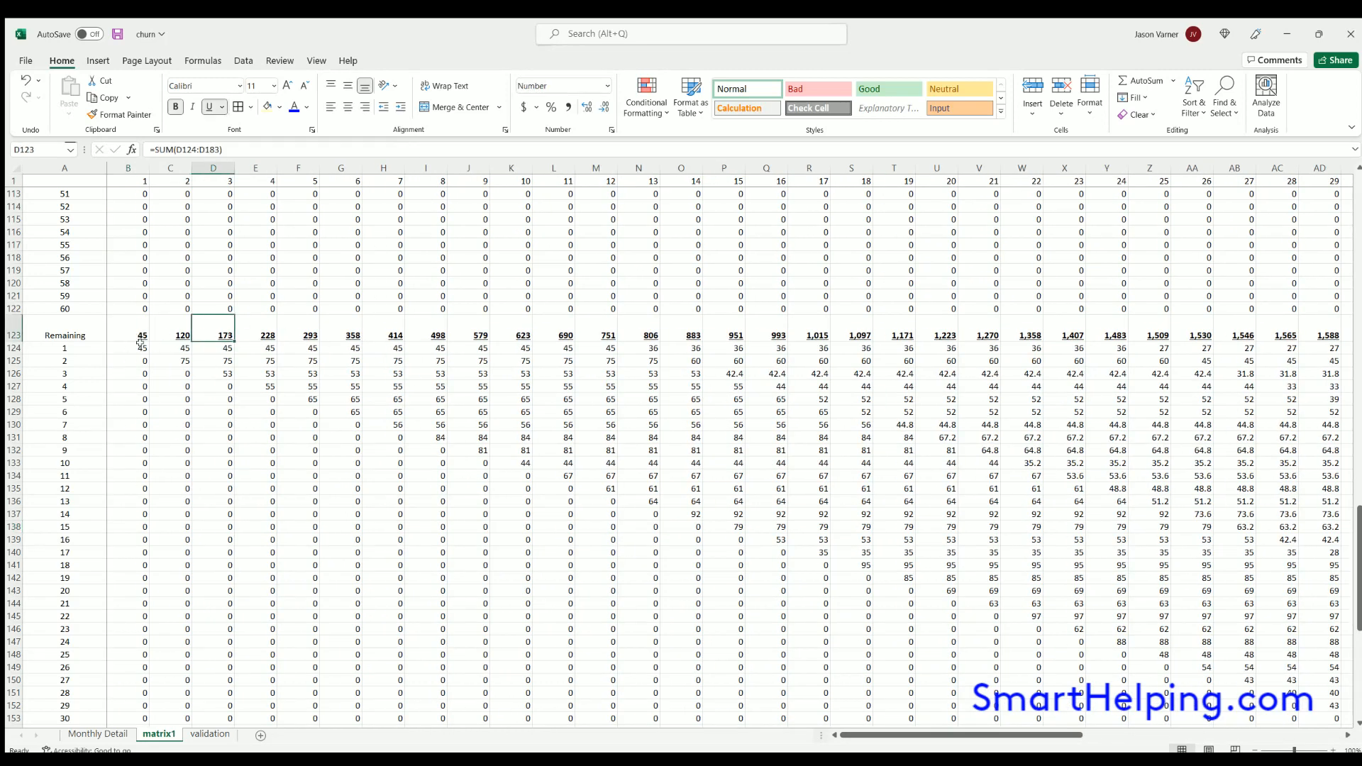
key("Down")
key("Left")
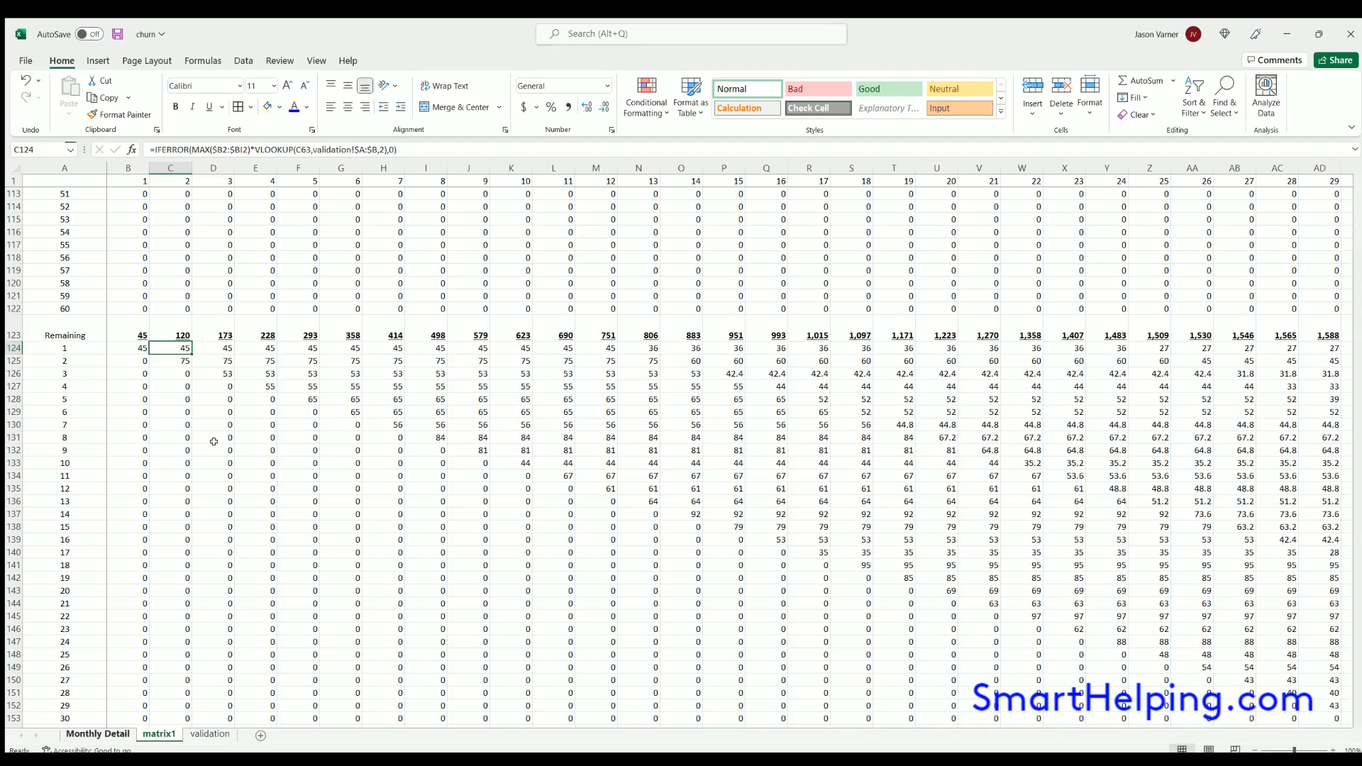
On the Monthly Detail sheet, set the contract length to 1 month and the renewal rate to 95%.
left_click(98, 734)
left_click(239, 219)
type("1")
key("Return")
type("95")
key("Return")
Examine the Remaining rows on matrix1, including each cohort's starting cell, under the changed contract length and renewal rate.
left_click(195, 735)
left_click(158, 734)
left_click(213, 348)
left_click(252, 348)
left_click(339, 348)
left_click(383, 348)
left_click(422, 348)
left_click(468, 348)
left_click(510, 348)
left_click(181, 359)
key("Right")
key("Right")
key("Down")
left_click(144, 348)
left_click(181, 361)
left_click(219, 373)
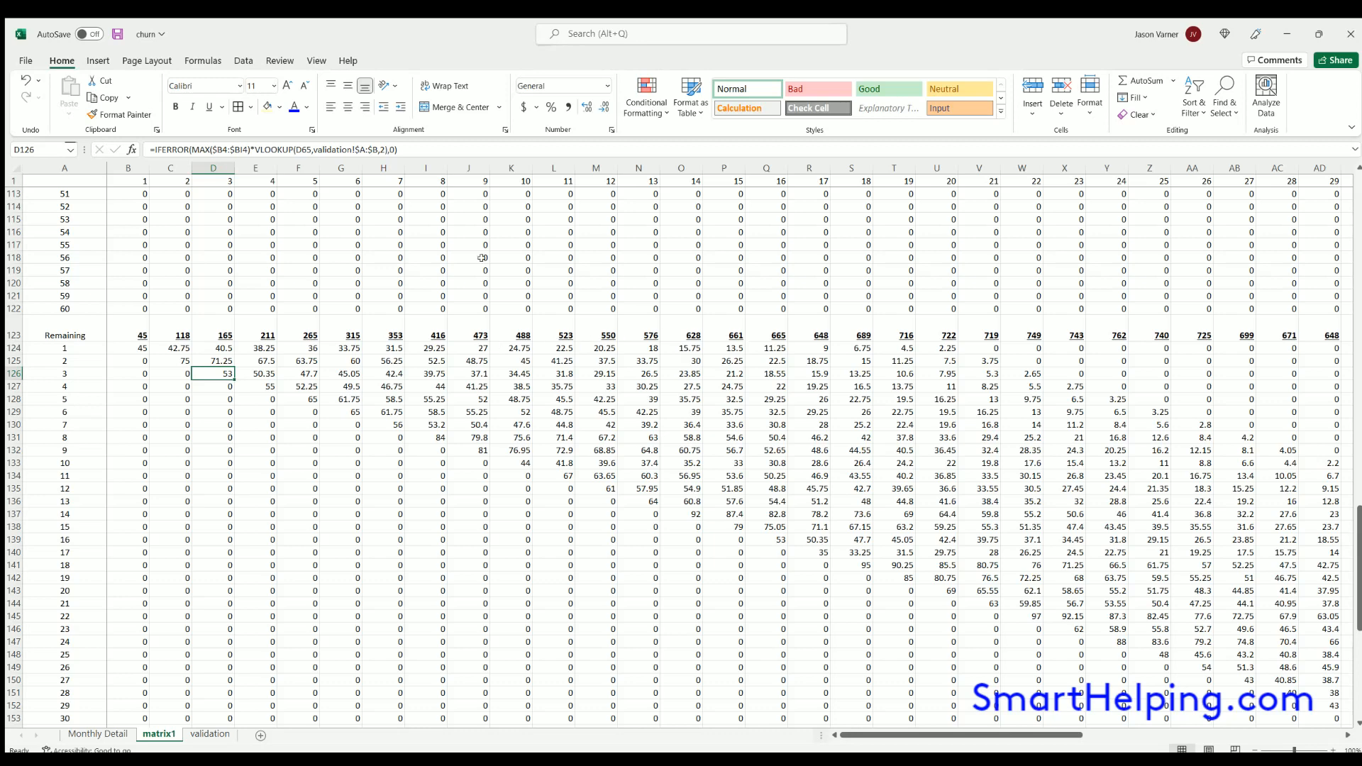
Save the workbook and copy the Remaining block A123:C183 to the area starting at A184.
left_click(115, 35)
left_click(59, 328)
key("shift+Right")
key("shift+Right")
key("shift+Right")
left_click_drag(57, 328, 158, 686)
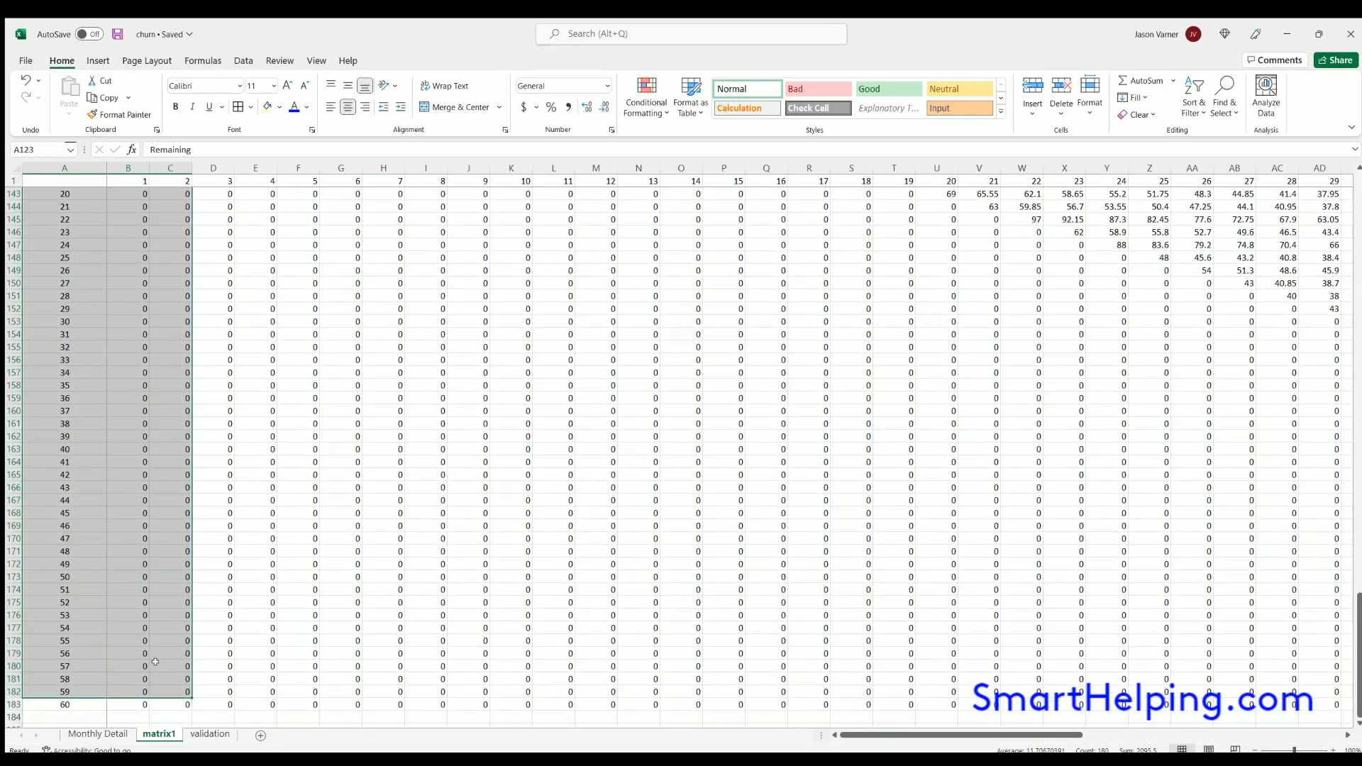
left_click(159, 701)
left_click_drag(52, 70, 66, 472)
left_click(106, 97)
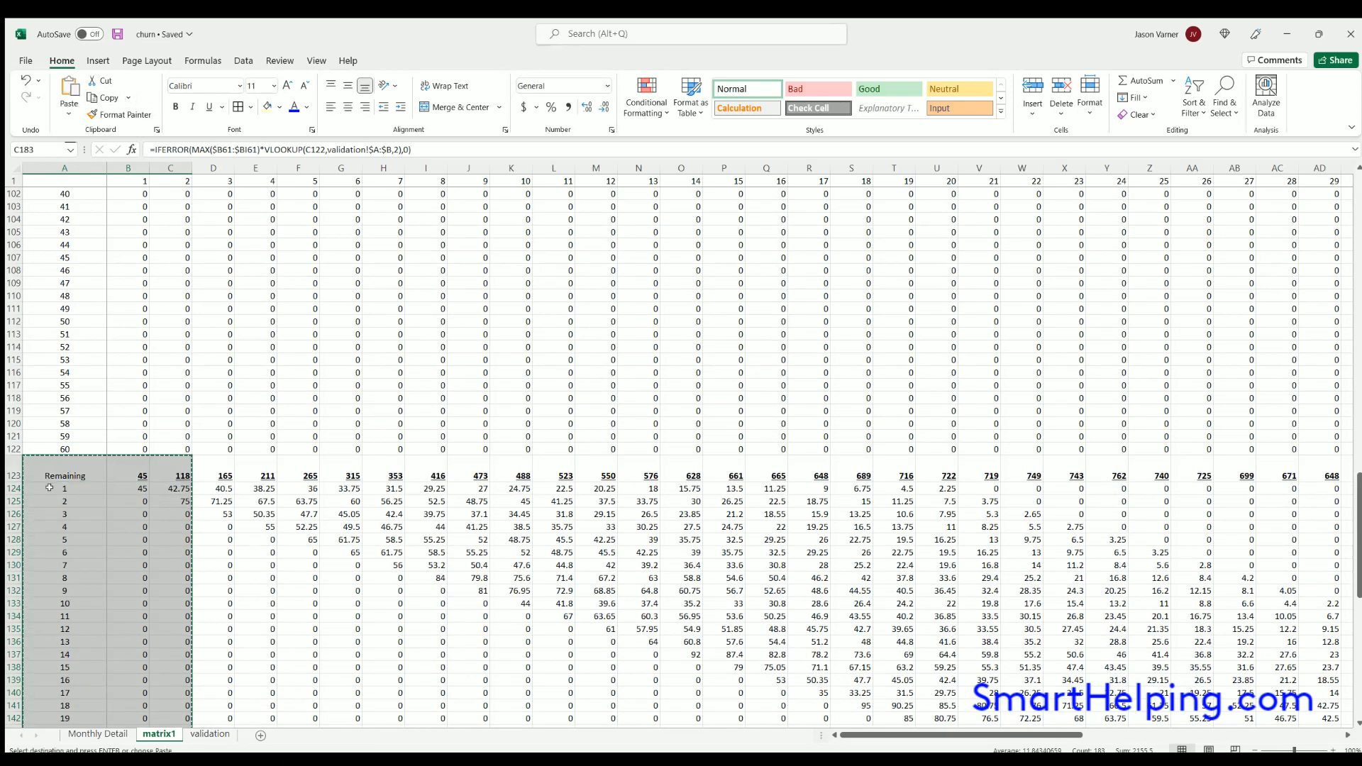
scroll(71, 509, "down", 18)
left_click(64, 538)
key("ctrl+v")
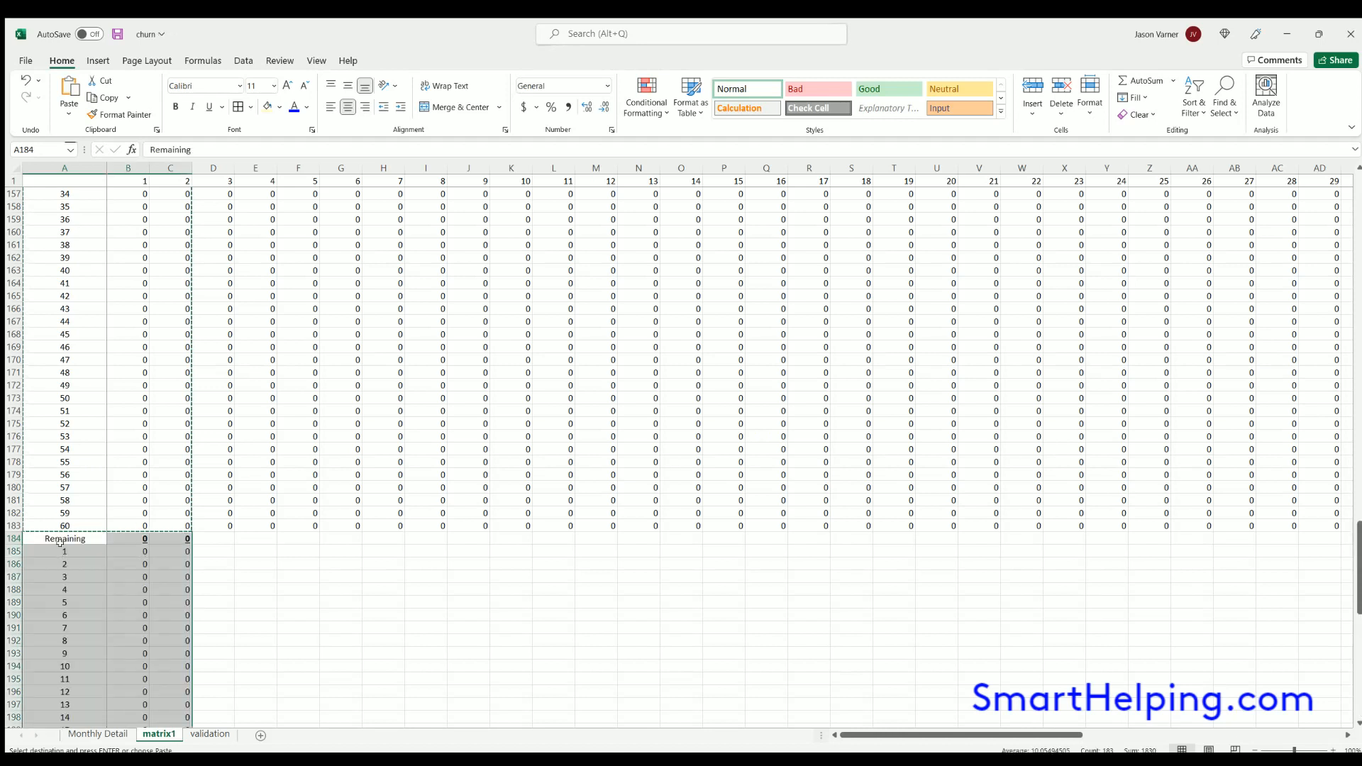
Rename the copied block's header in A184 as Churn and make row 184 taller.
left_click(64, 539)
type("Ch")
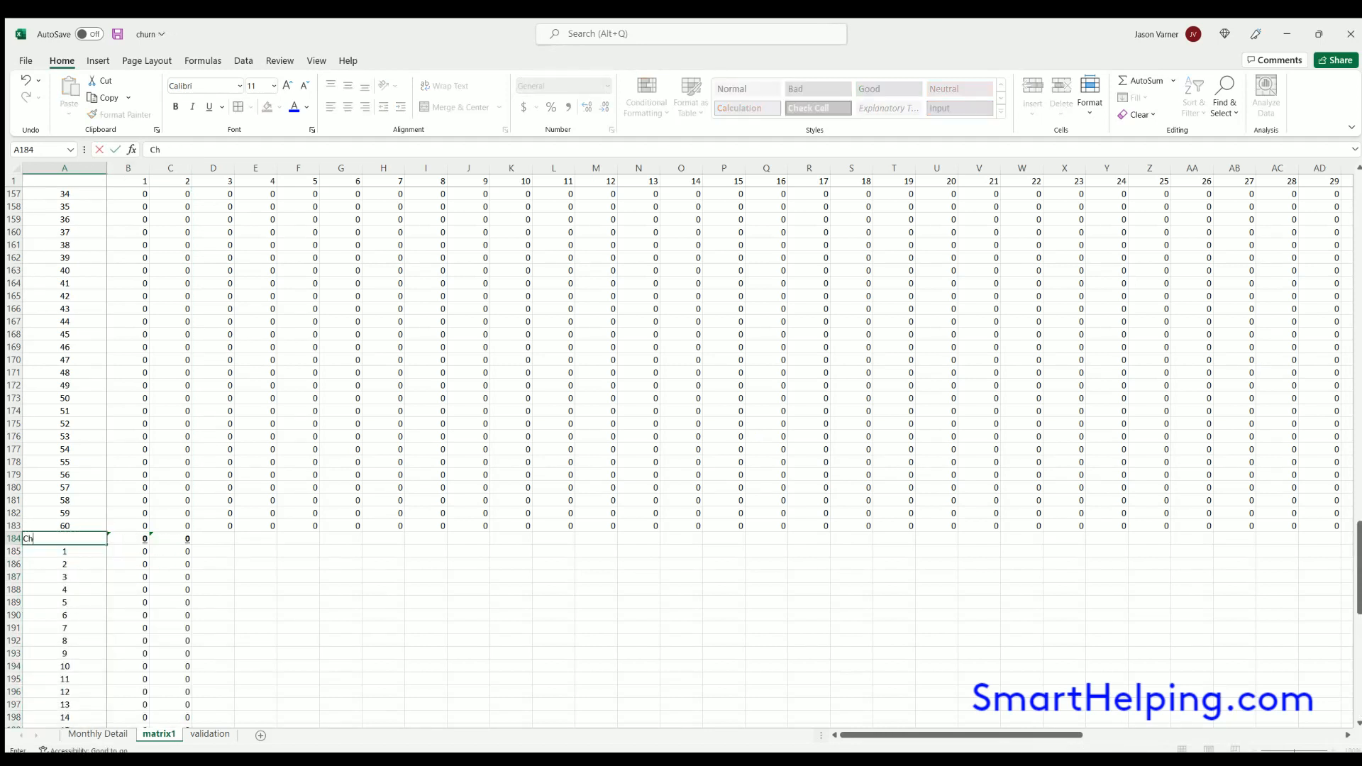
type("urn")
key("Return")
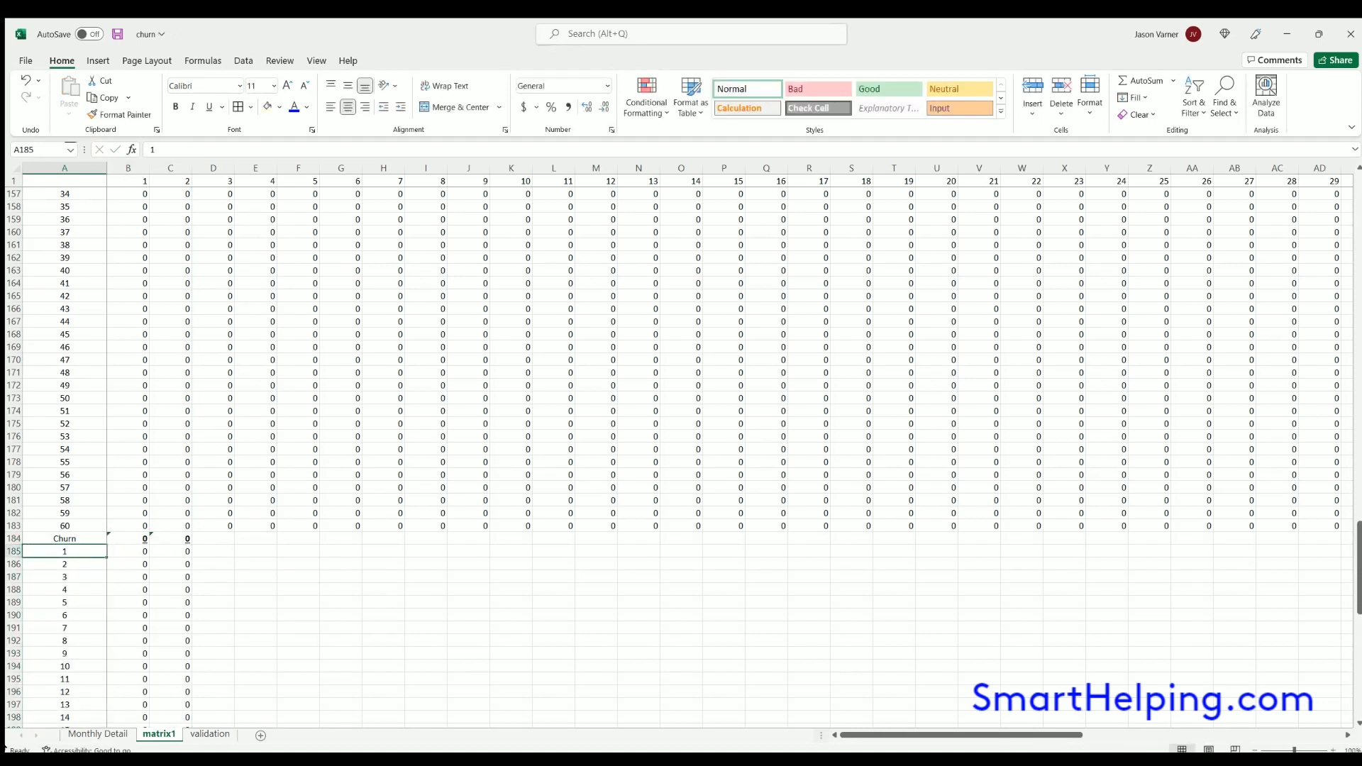
scroll(154, 534, "down", 4)
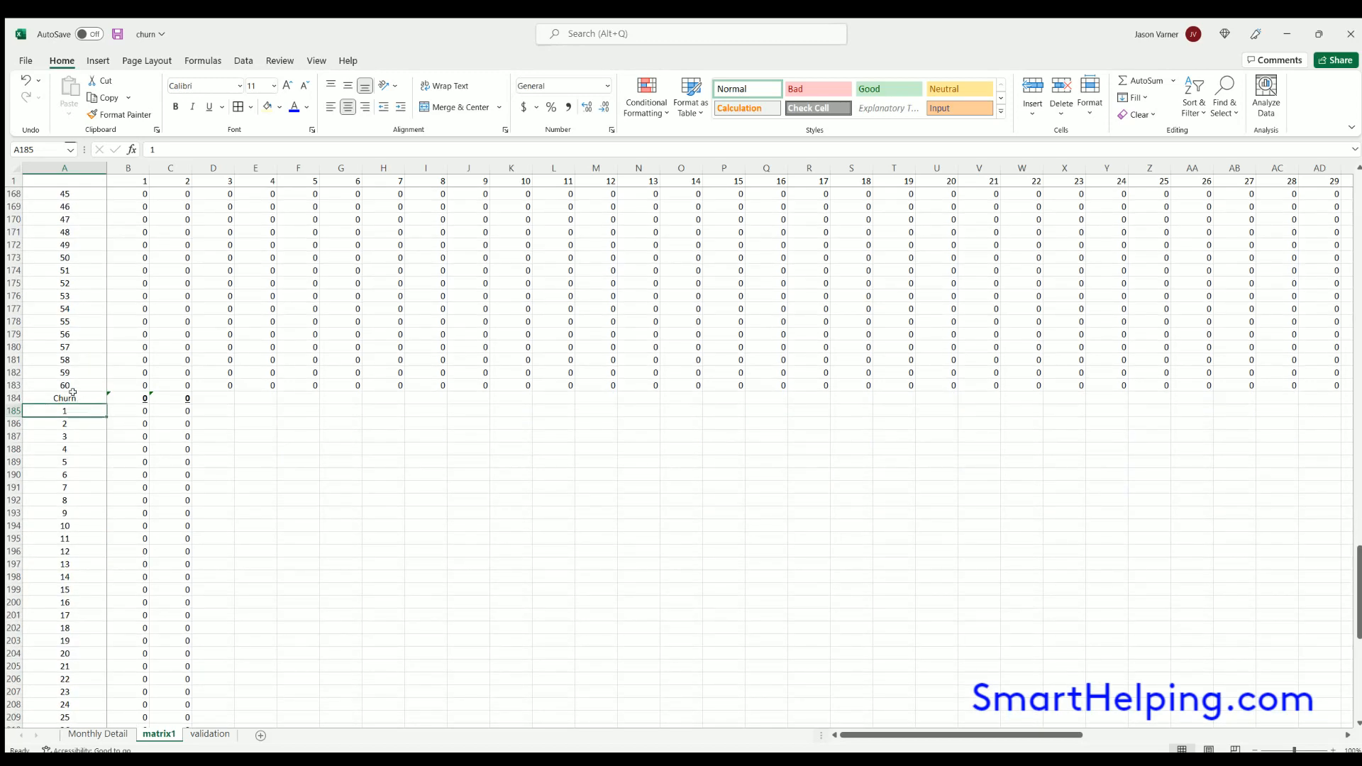
Enter =B124-A124 in B185 and fill the formula across to K185.
left_click(125, 416)
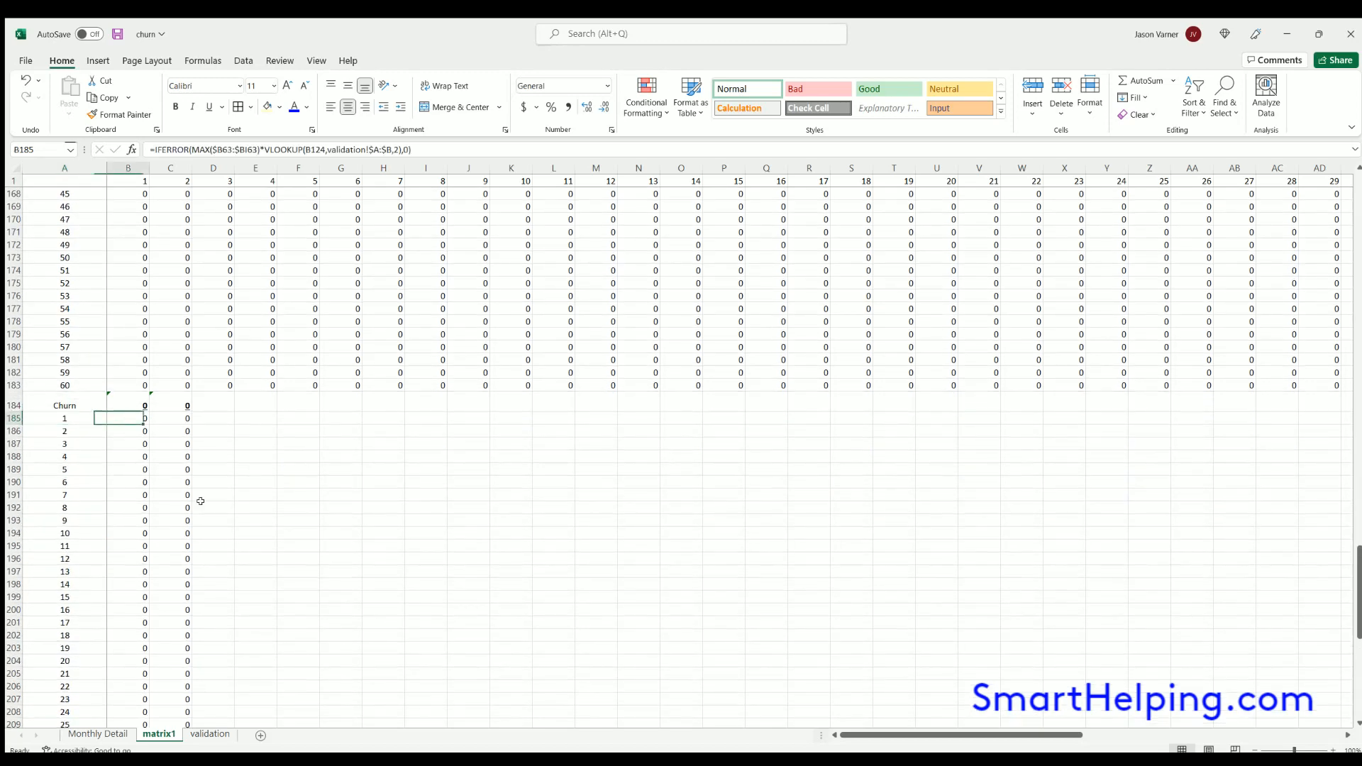
type("=")
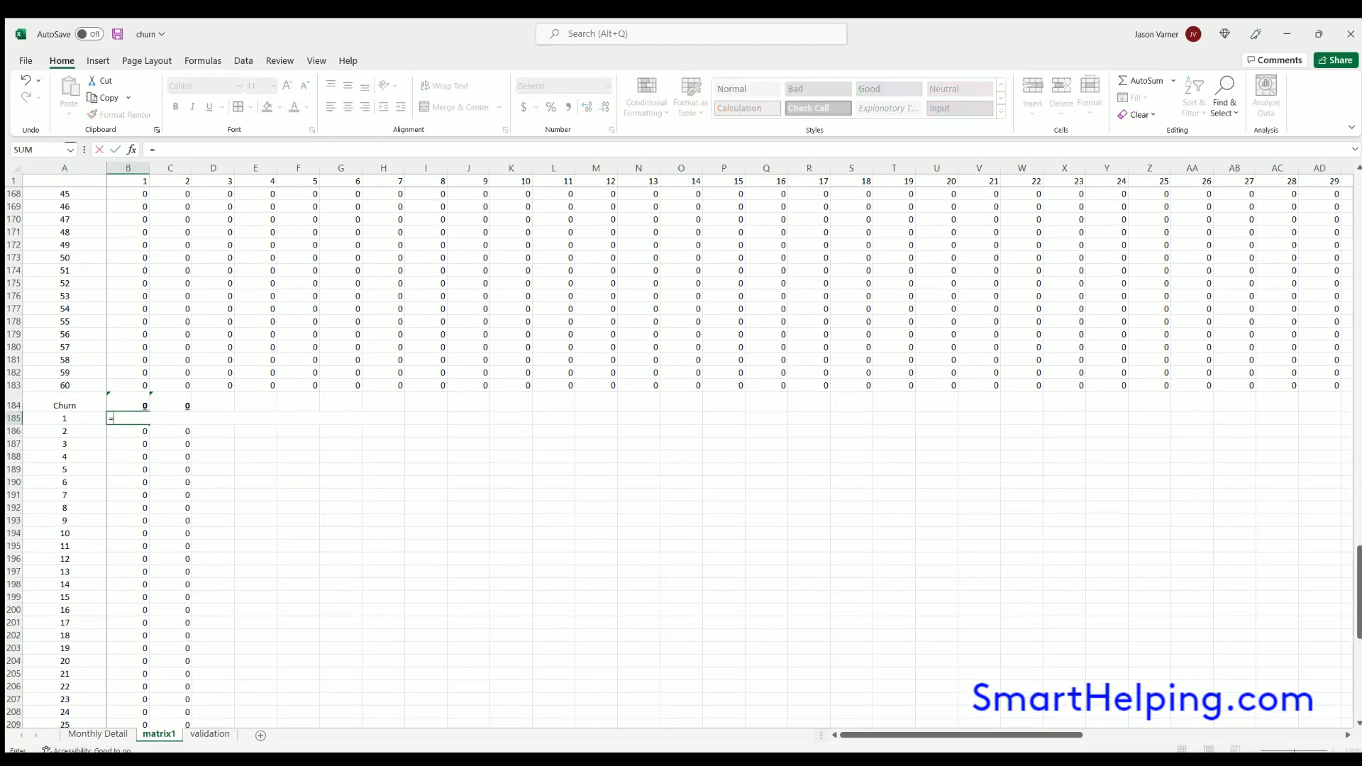
scroll(364, 446, "up", 18)
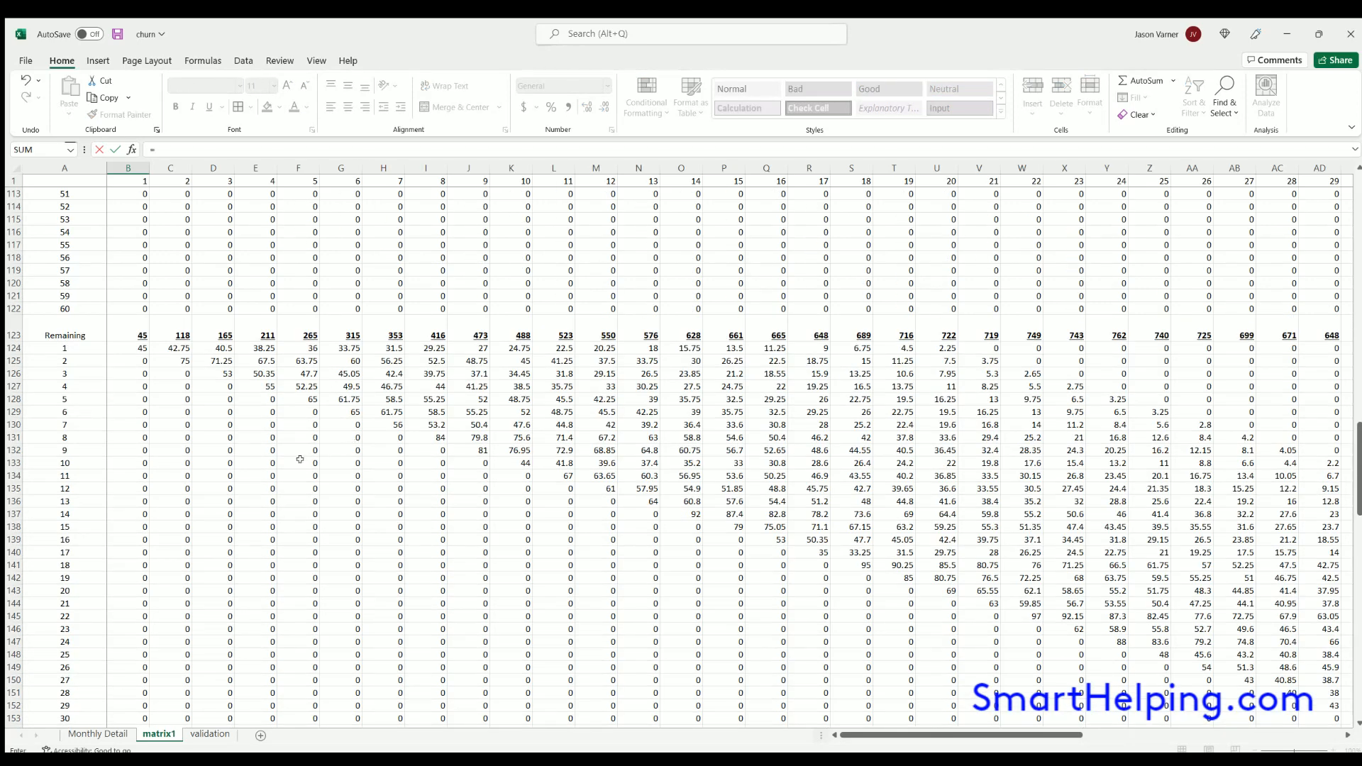
left_click(129, 345)
type("-1")
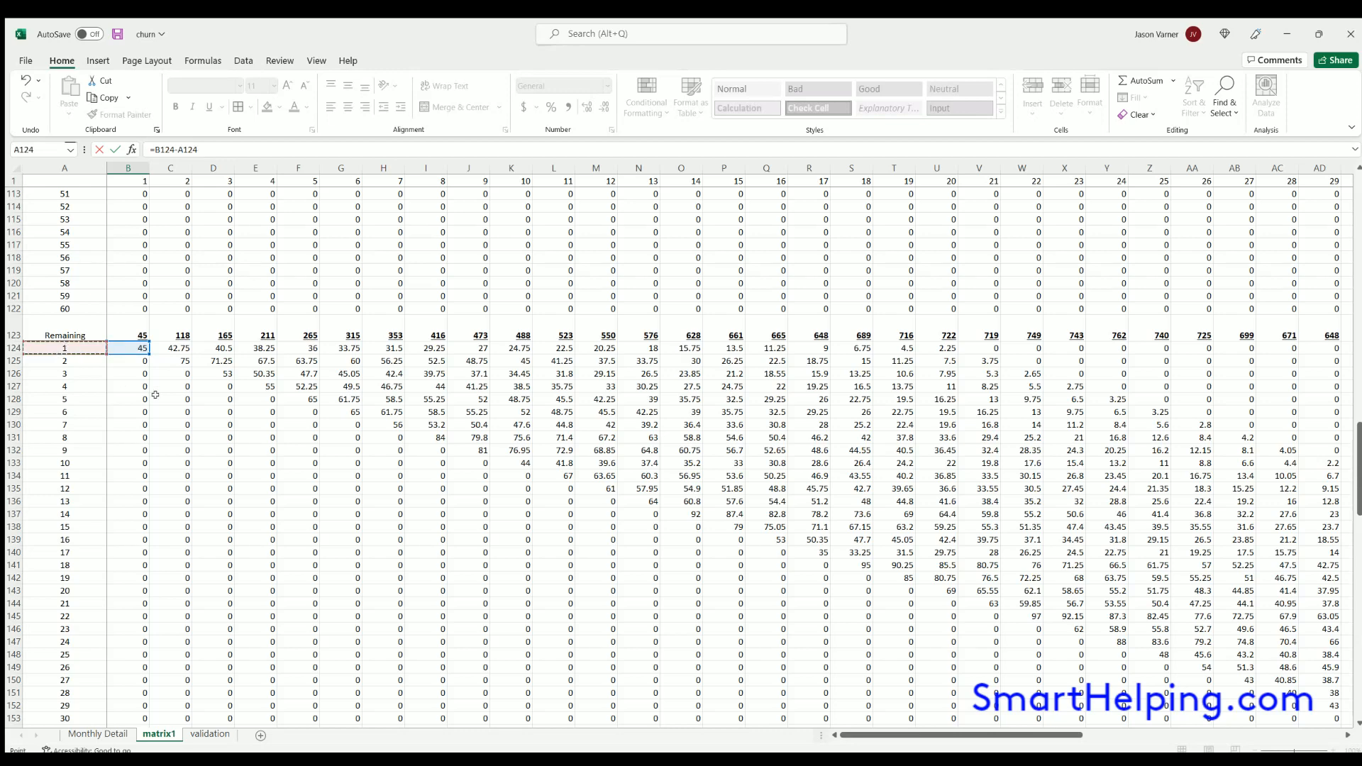
key("Return")
left_click(134, 559)
left_click_drag(148, 565, 528, 568)
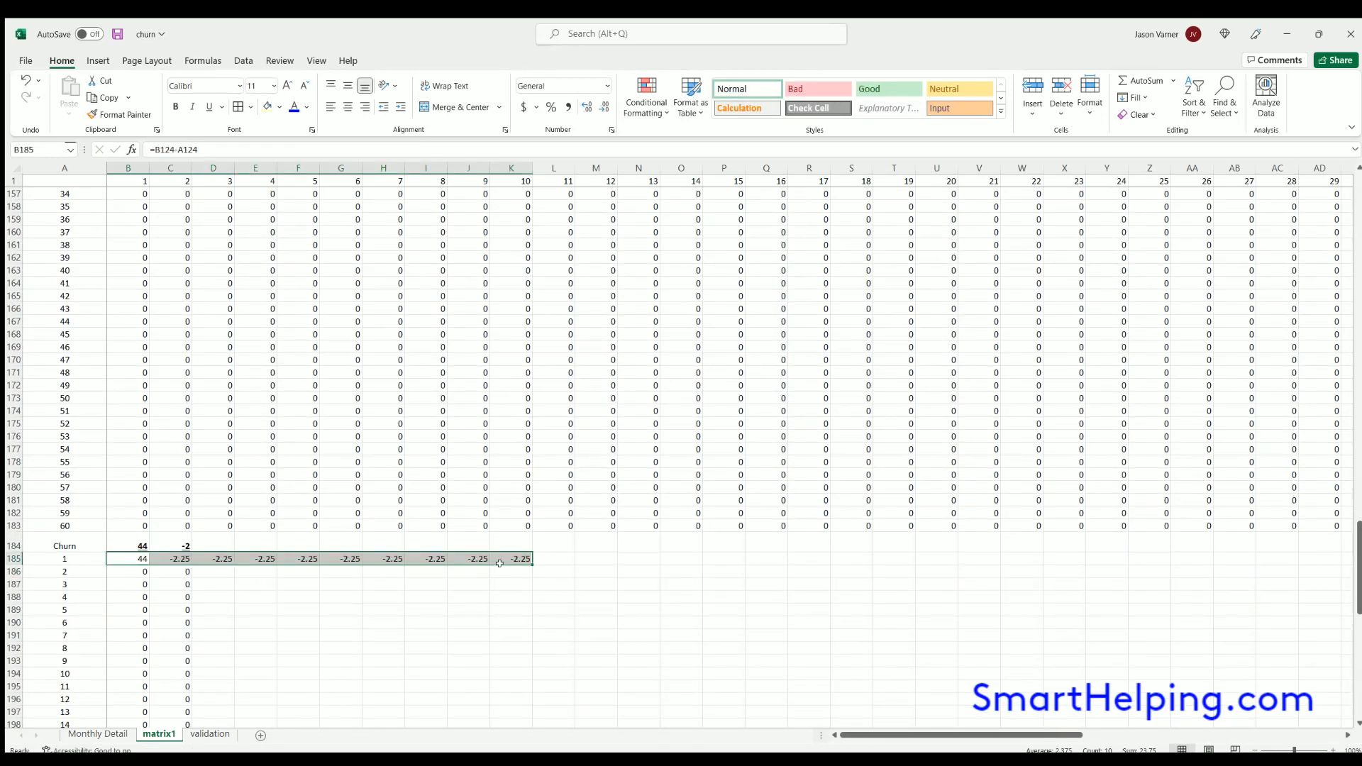
Replace the B185 formula with 0 and fill it down the first month's column of the Churn matrix.
left_click(132, 557)
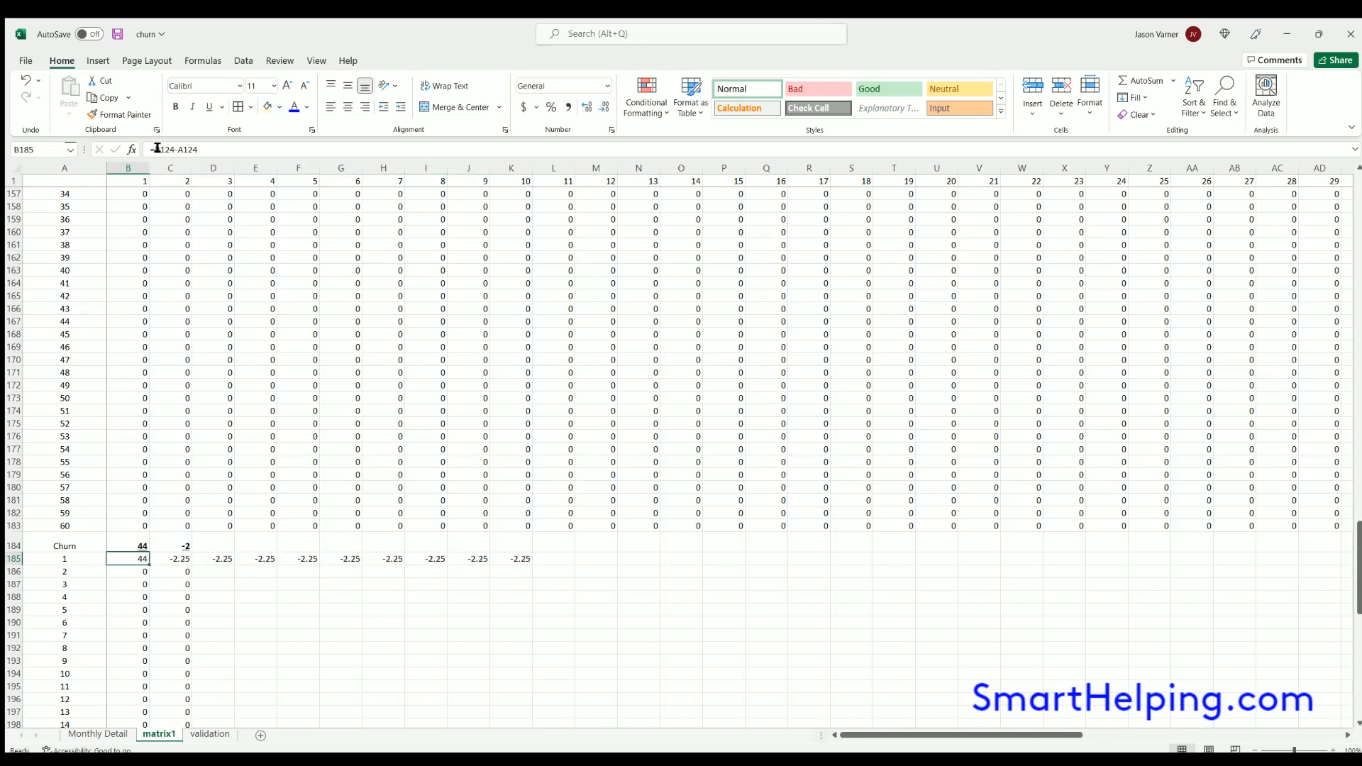
type("0")
key("Return")
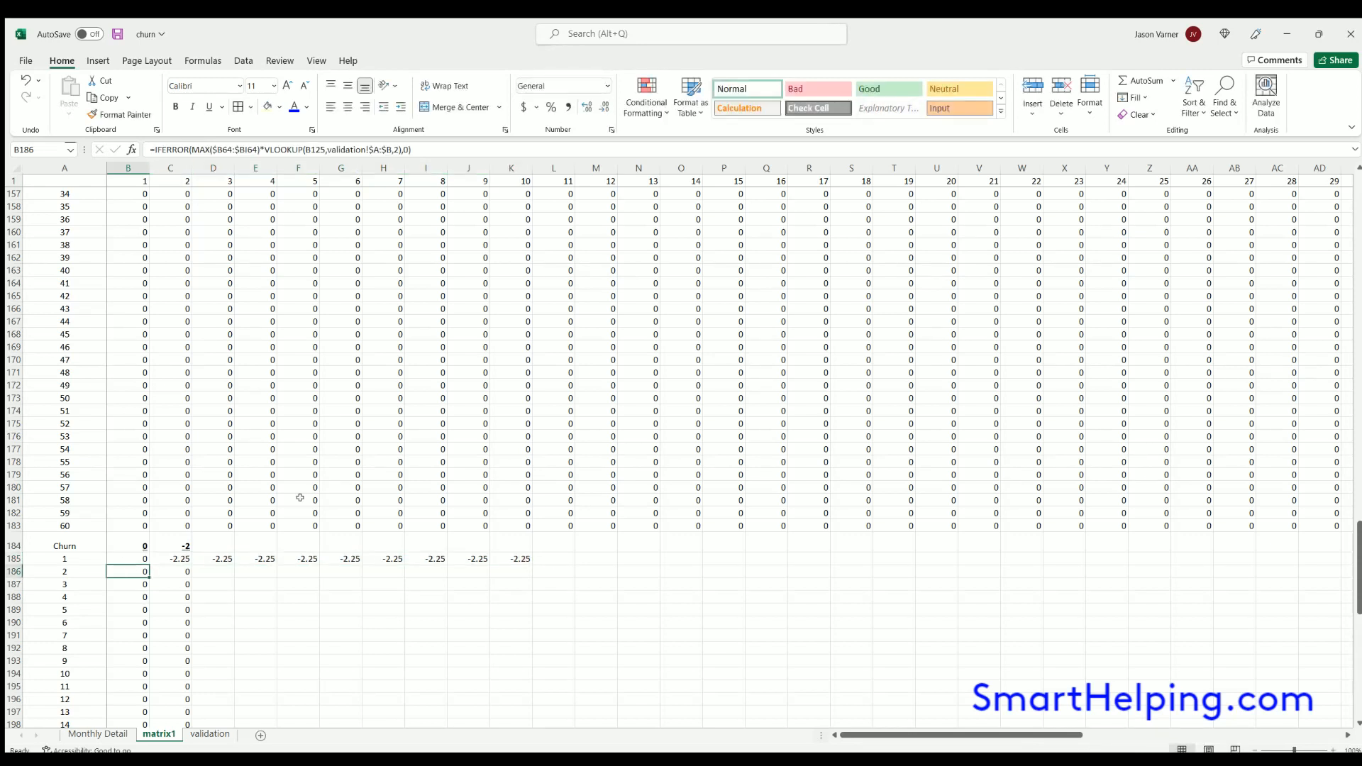
left_click(141, 560)
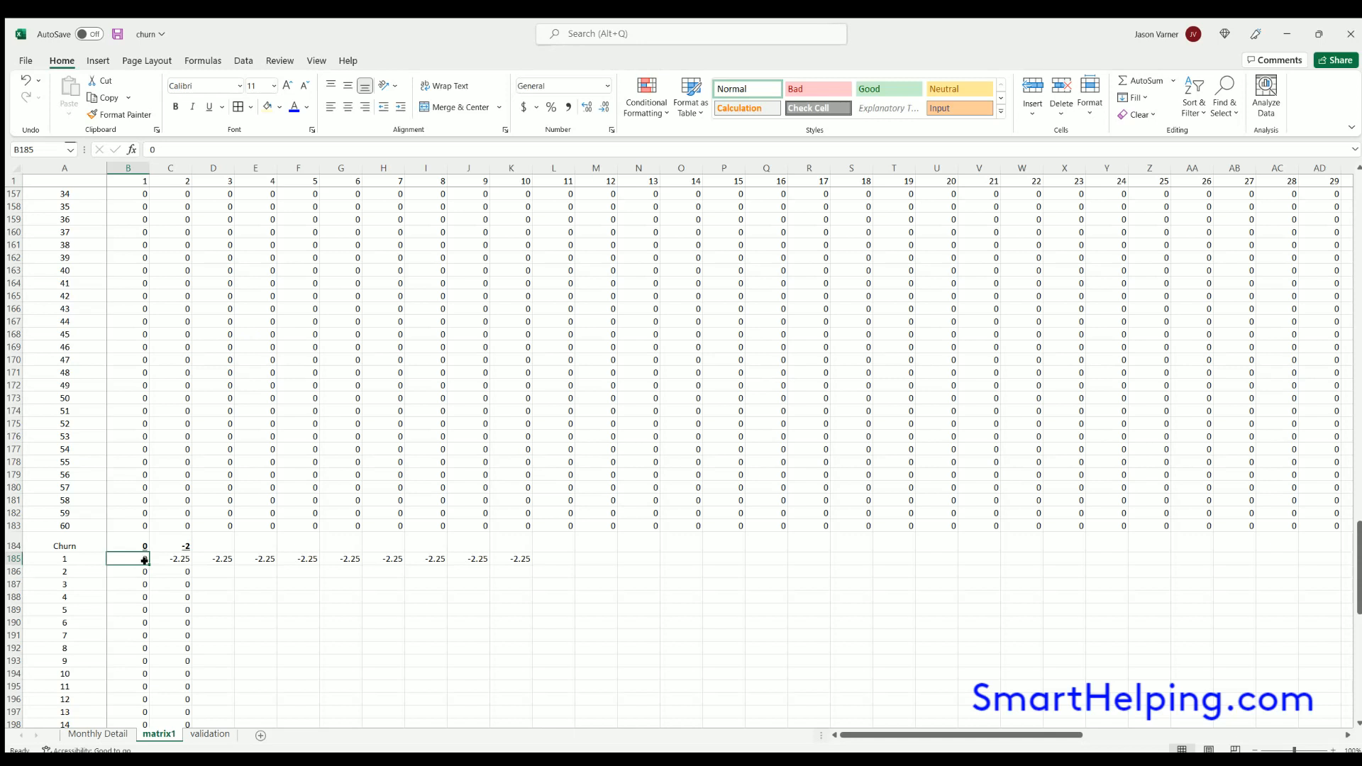
double_click(144, 561)
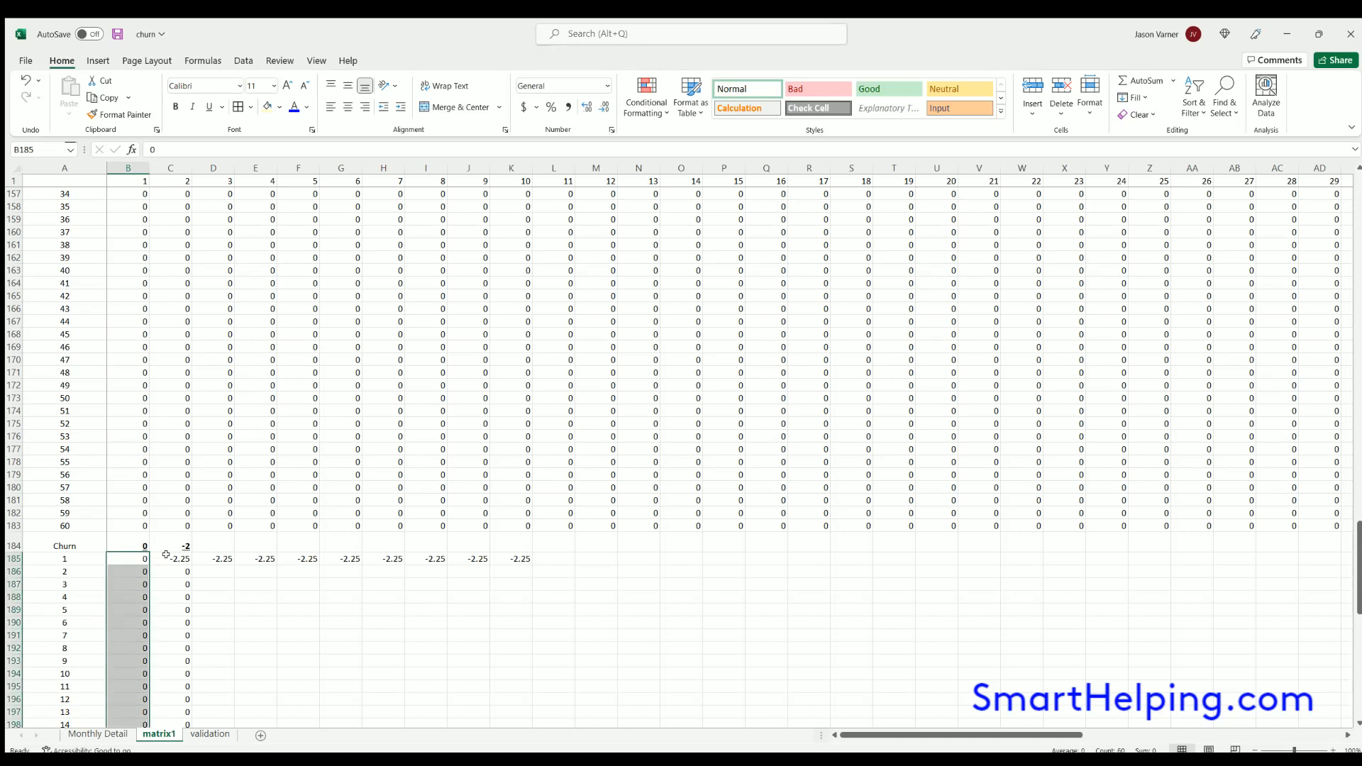
Wrap the C185 subtraction in MAX and swap its references so it reads =MAX(B124-C124).
left_click(164, 558)
left_click(153, 149)
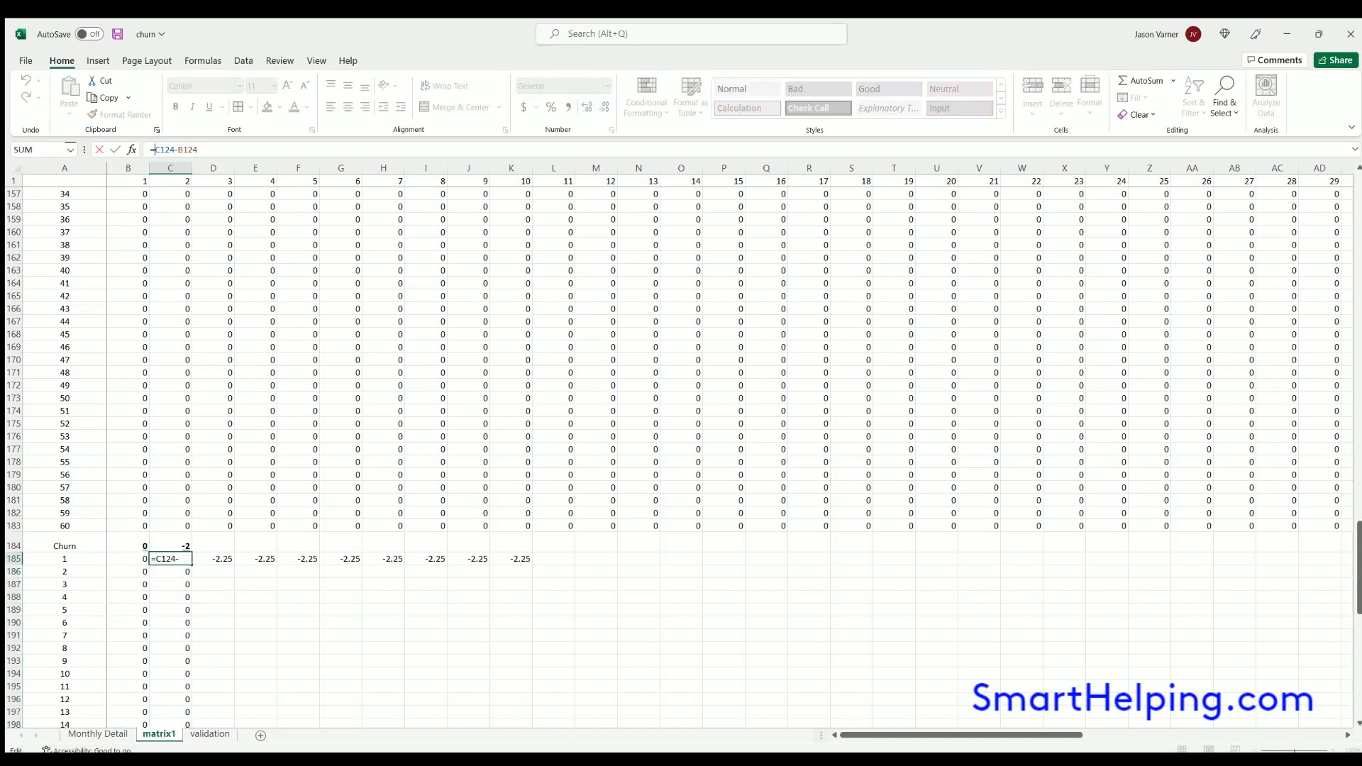
type("max(")
left_click(157, 150)
key("Return")
double_click(170, 560)
scroll(240, 485, "up", 18)
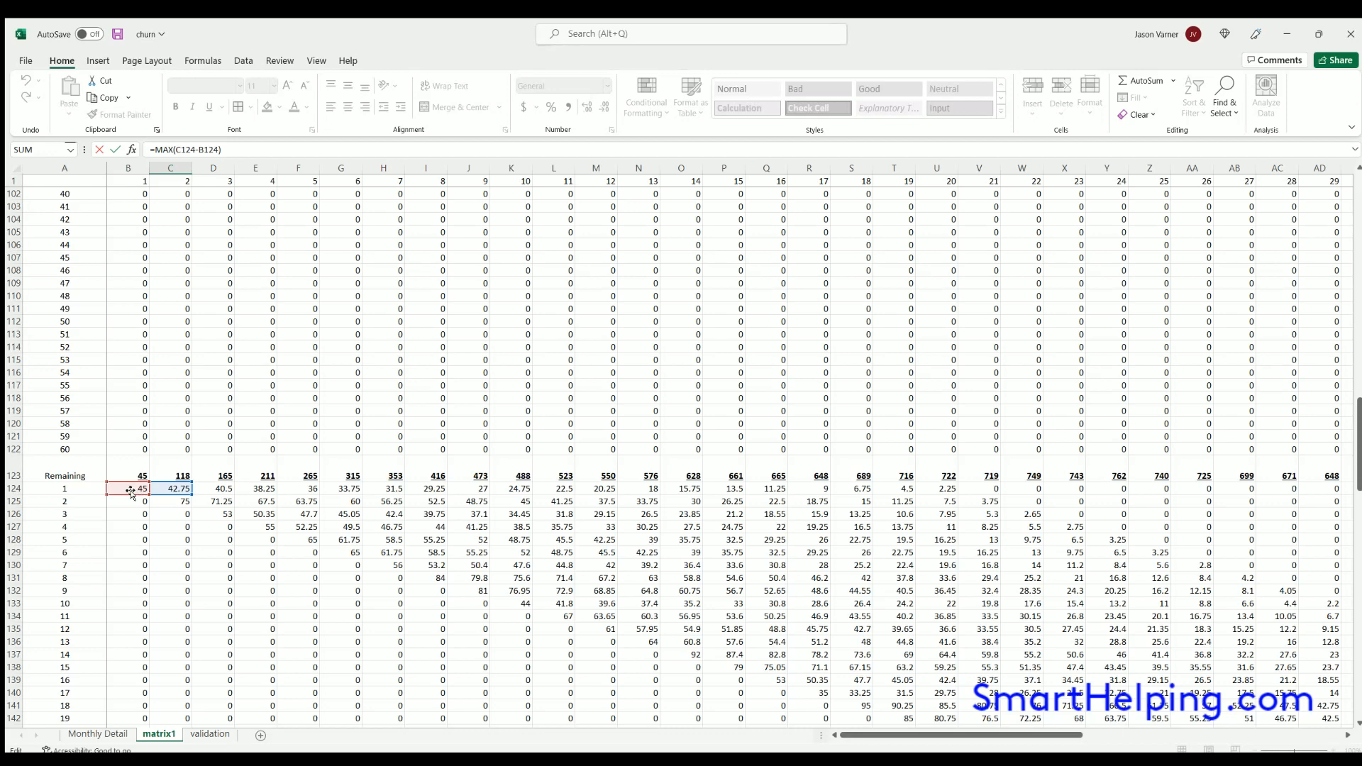
mouse_move(145, 502)
left_mouse_down()
mouse_move(187, 515)
mouse_move(155, 486)
left_mouse_up()
key("Return")
scroll(163, 534, "down", 6)
Fill the C185 formula across to column AA and down to row 193, and check the cells C186 and D187.
left_click(170, 558)
left_click_drag(191, 564, 574, 564)
left_click_drag(935, 580, 1212, 665)
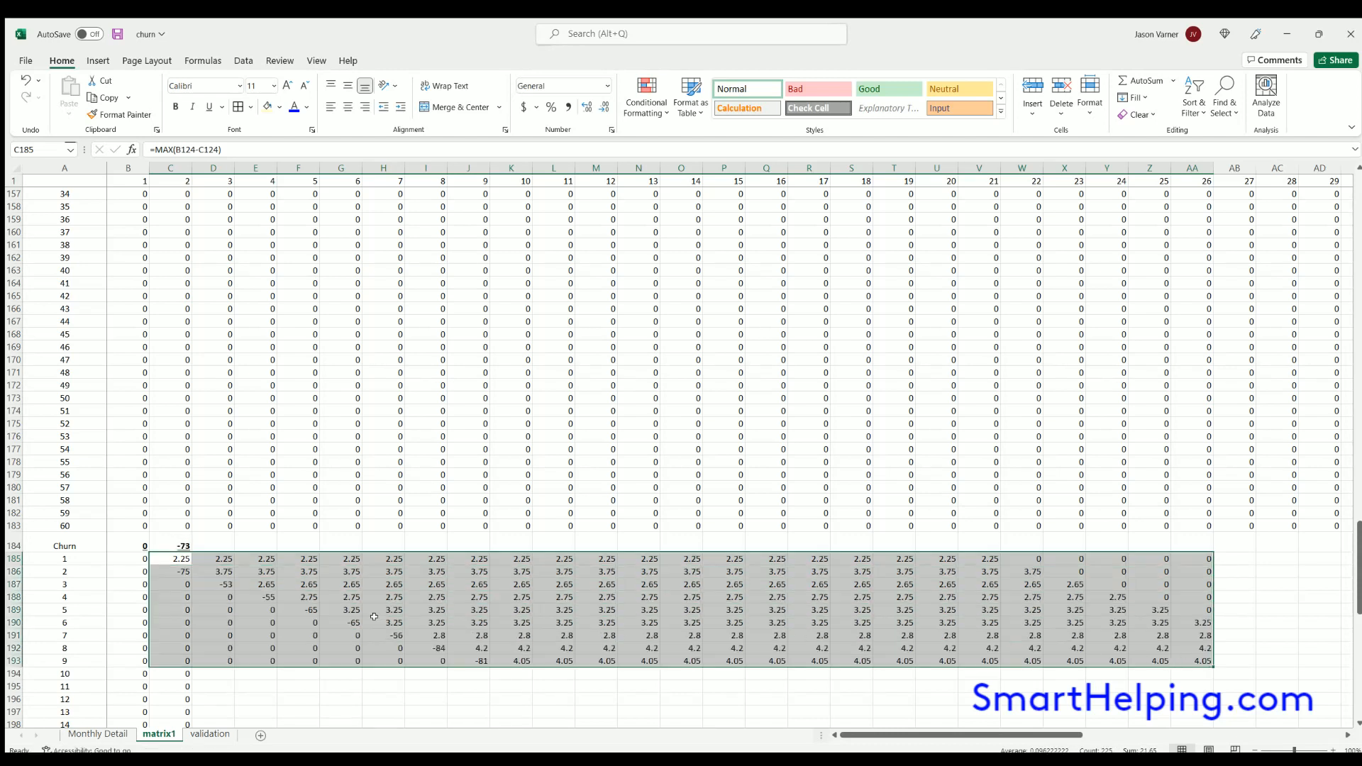
left_click(180, 569)
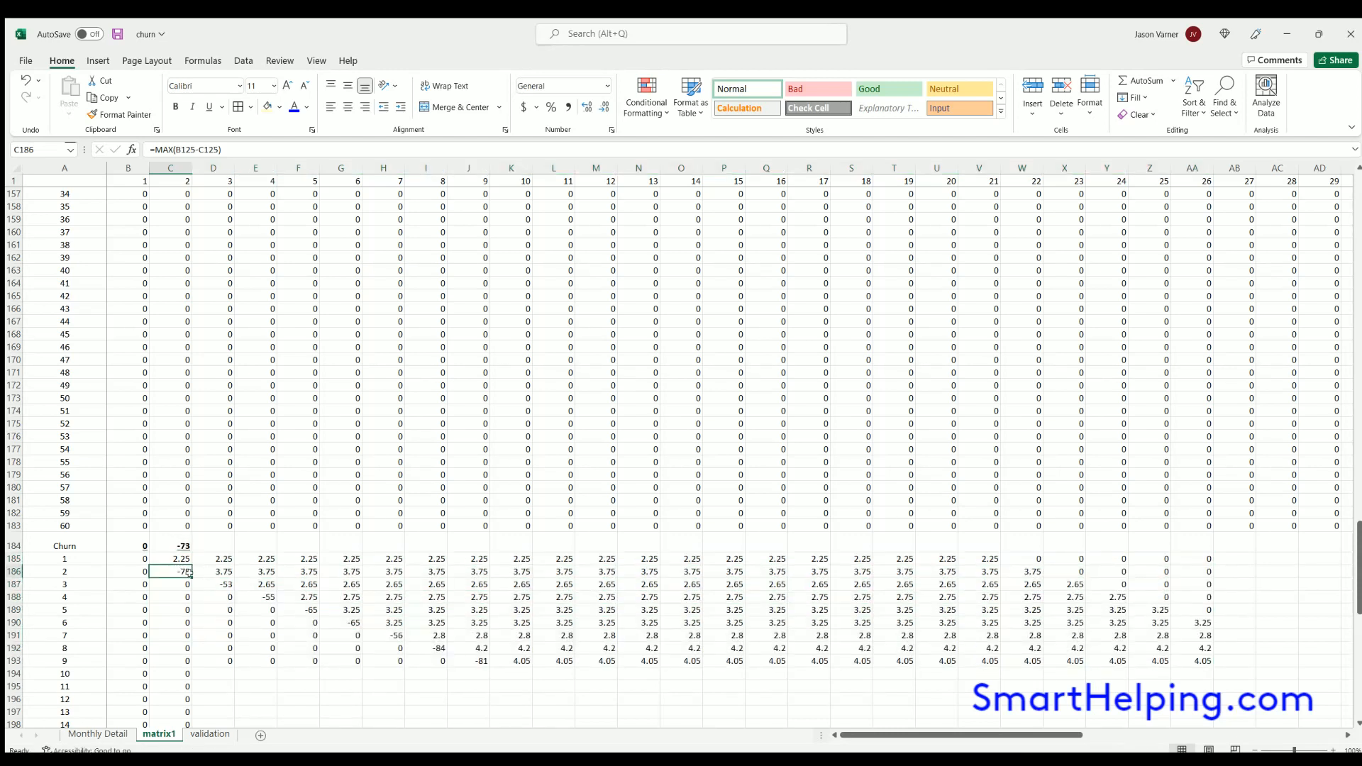
left_click(216, 584)
Give C185 a floor of zero as =MAX(B124-C124,0) and fill it across and down the full 60-month Churn matrix.
left_click(174, 560)
key("F2")
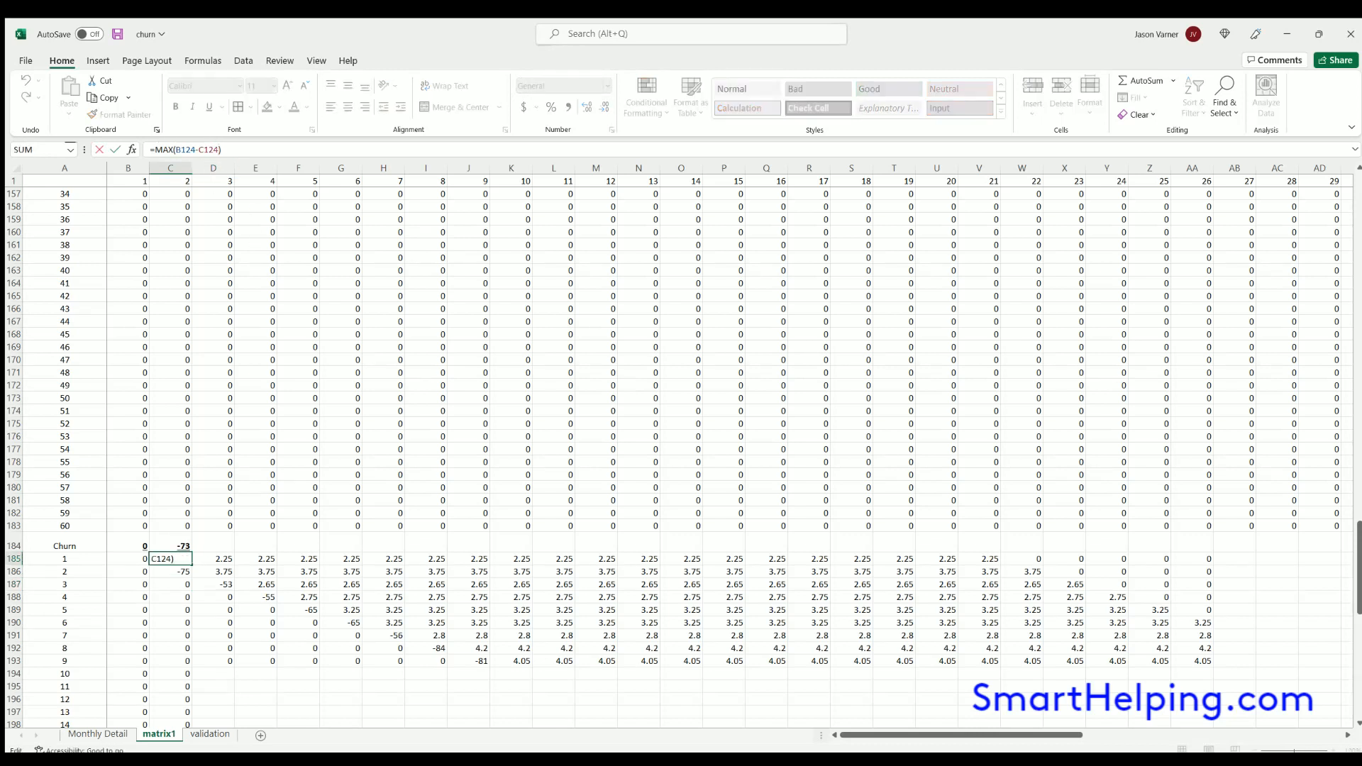
key("Return")
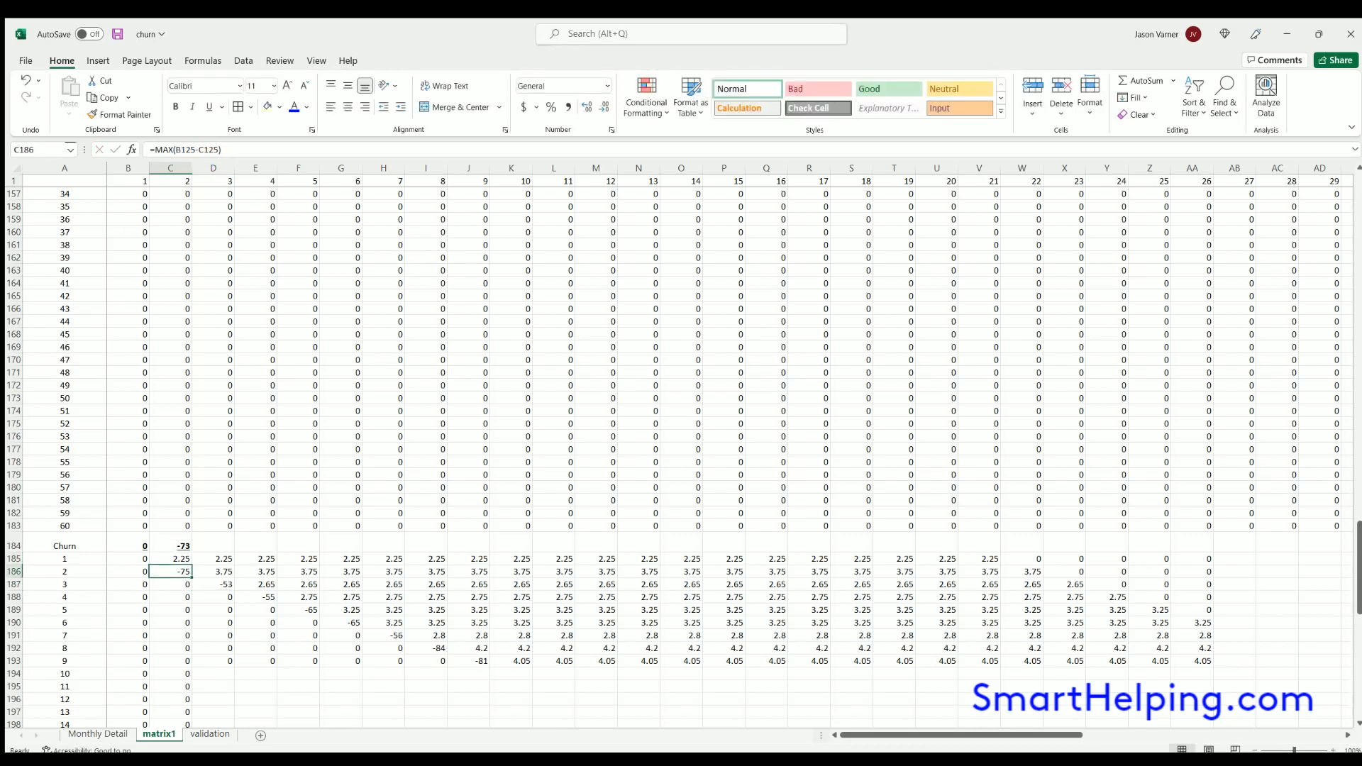
left_click(191, 558)
left_click_drag(191, 561, 986, 735)
scroll(487, 615, "up", 11)
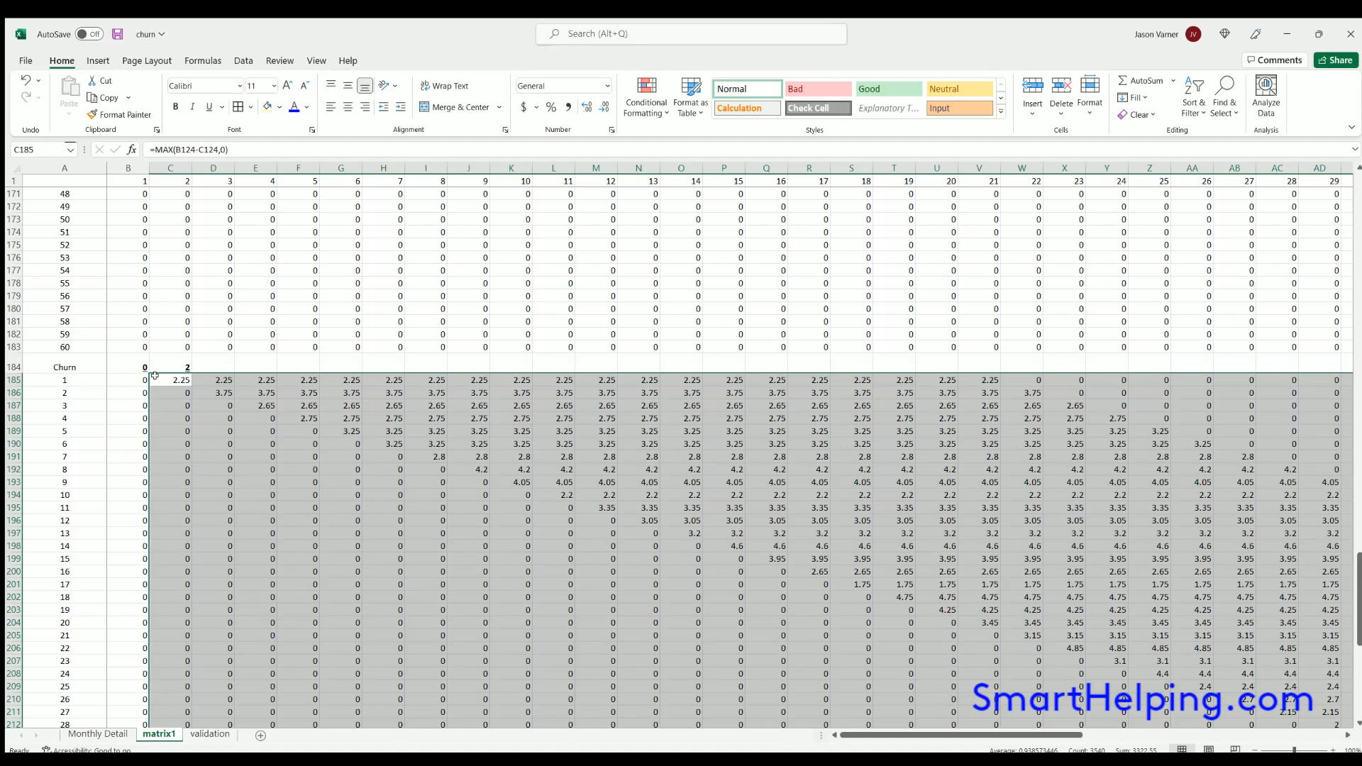
Select the first cohort's churn values C185:V185 to check their sum, and return to the Monthly Detail sheet.
left_click_drag(170, 379, 985, 381)
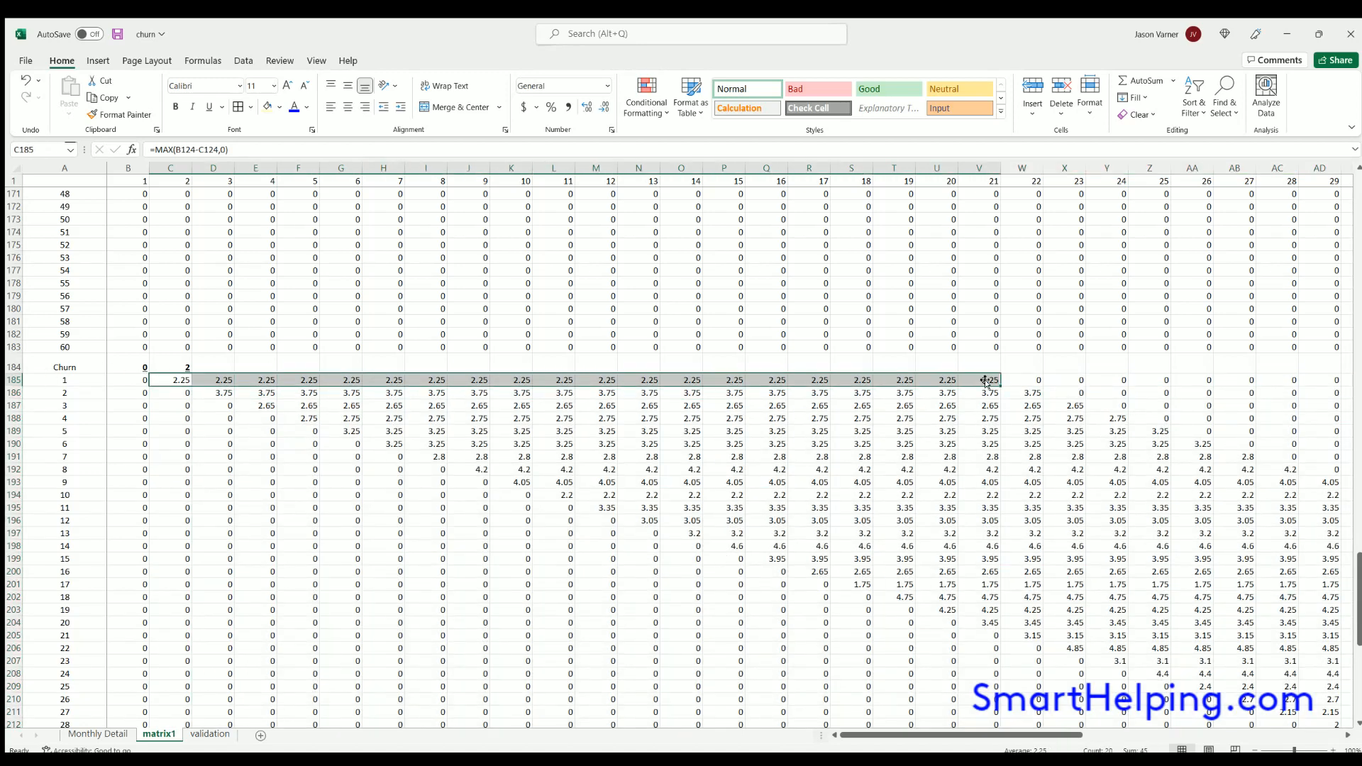
left_click(99, 734)
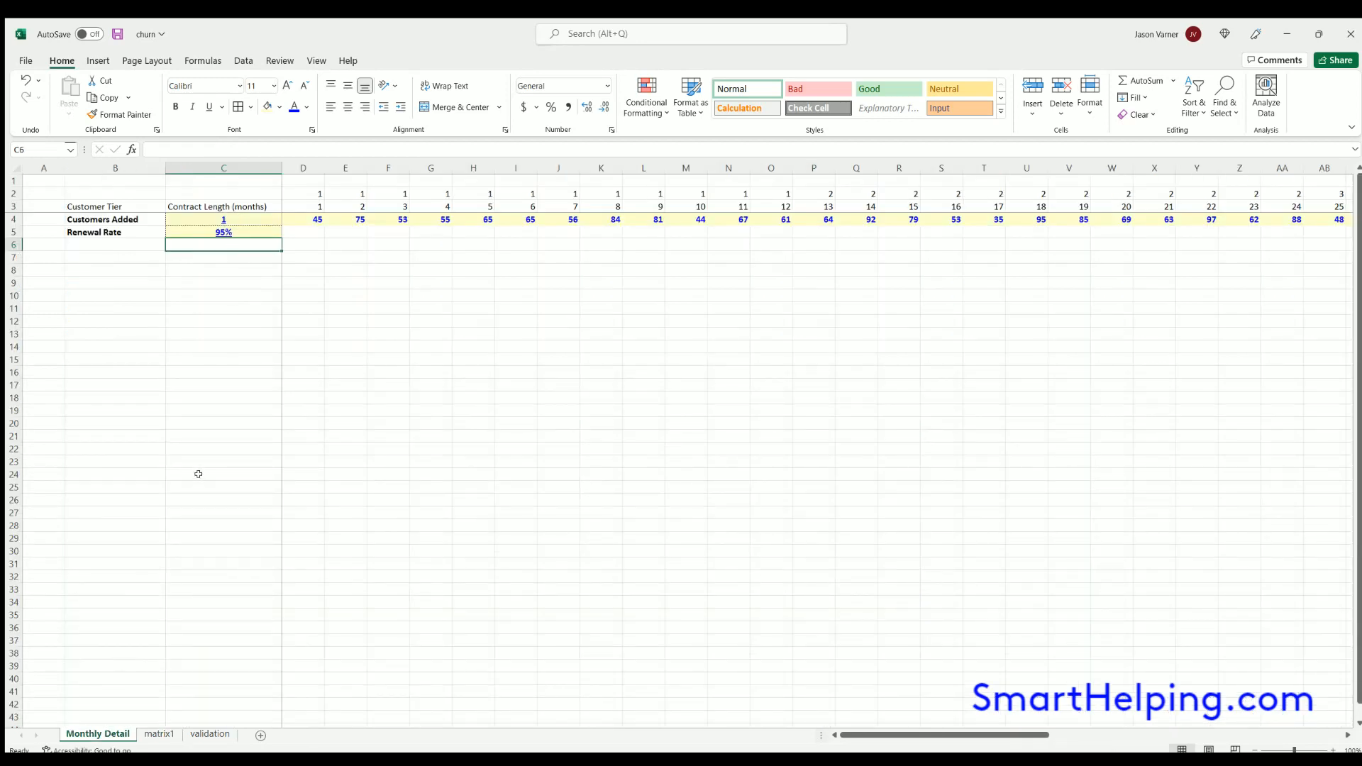
Fill the Churn total in C184 of the matrix1 sheet across all 60 months and save the workbook.
left_click(159, 734)
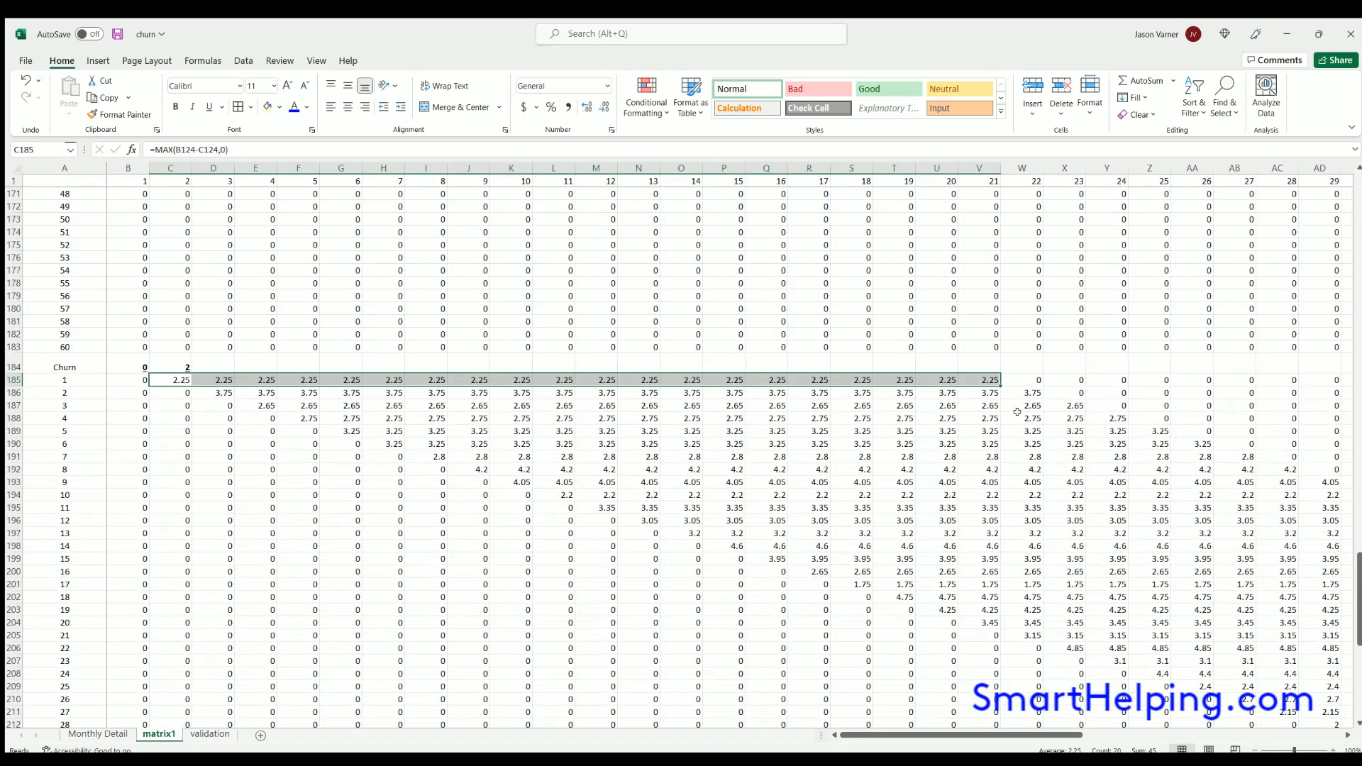
left_click(178, 358)
left_click_drag(190, 372, 1291, 368)
left_click(845, 359)
left_click_drag(1117, 735, 855, 735)
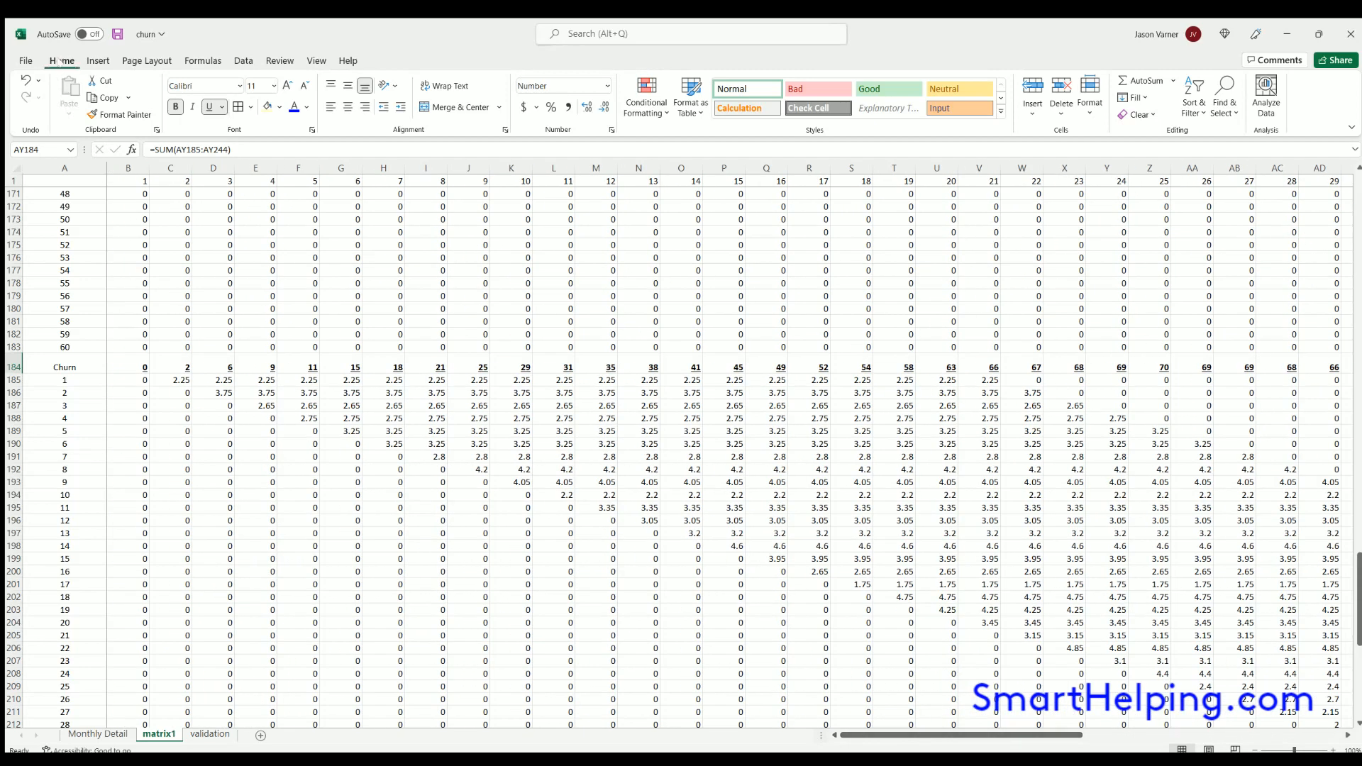
left_click(115, 36)
left_click(426, 379)
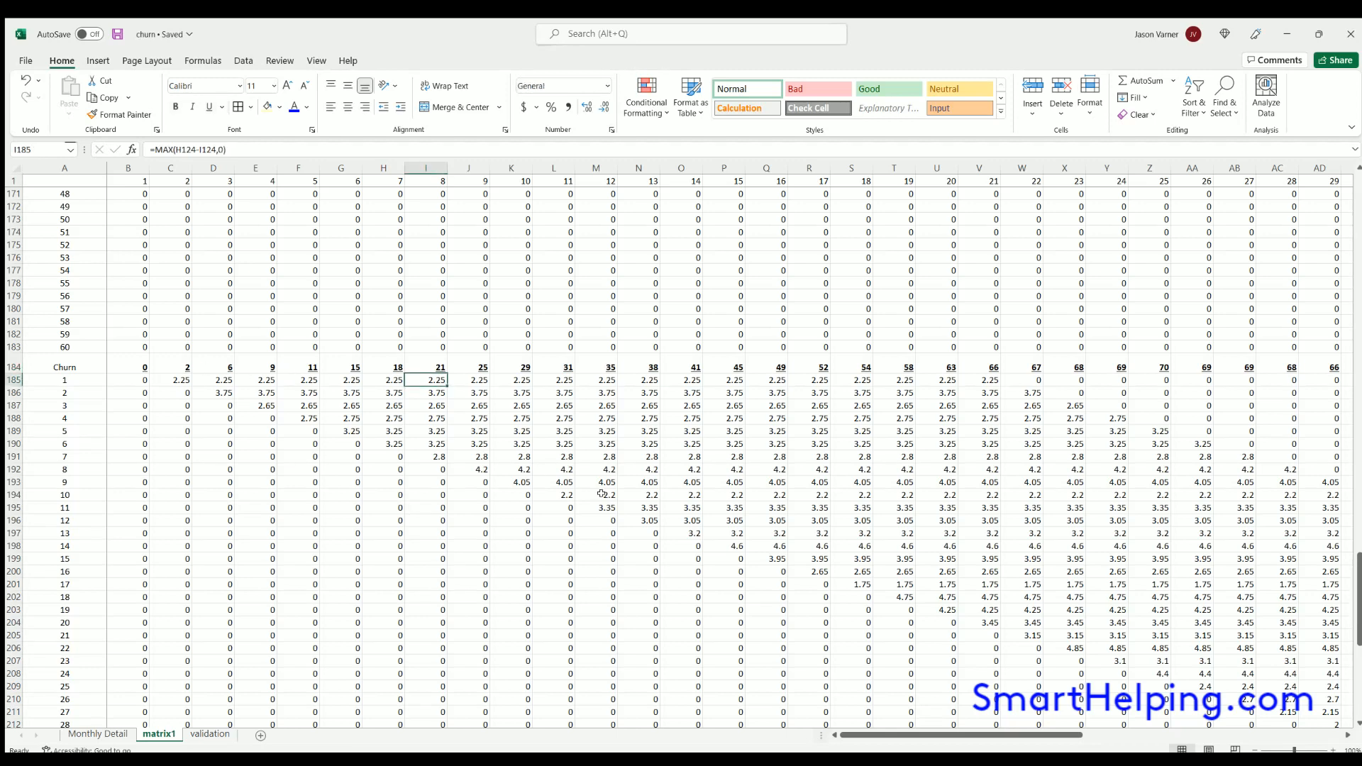
On the Monthly Detail sheet, label B8:B12 as Beginner customers, Added, Lost, Ending and Churn Rate.
left_click(103, 733)
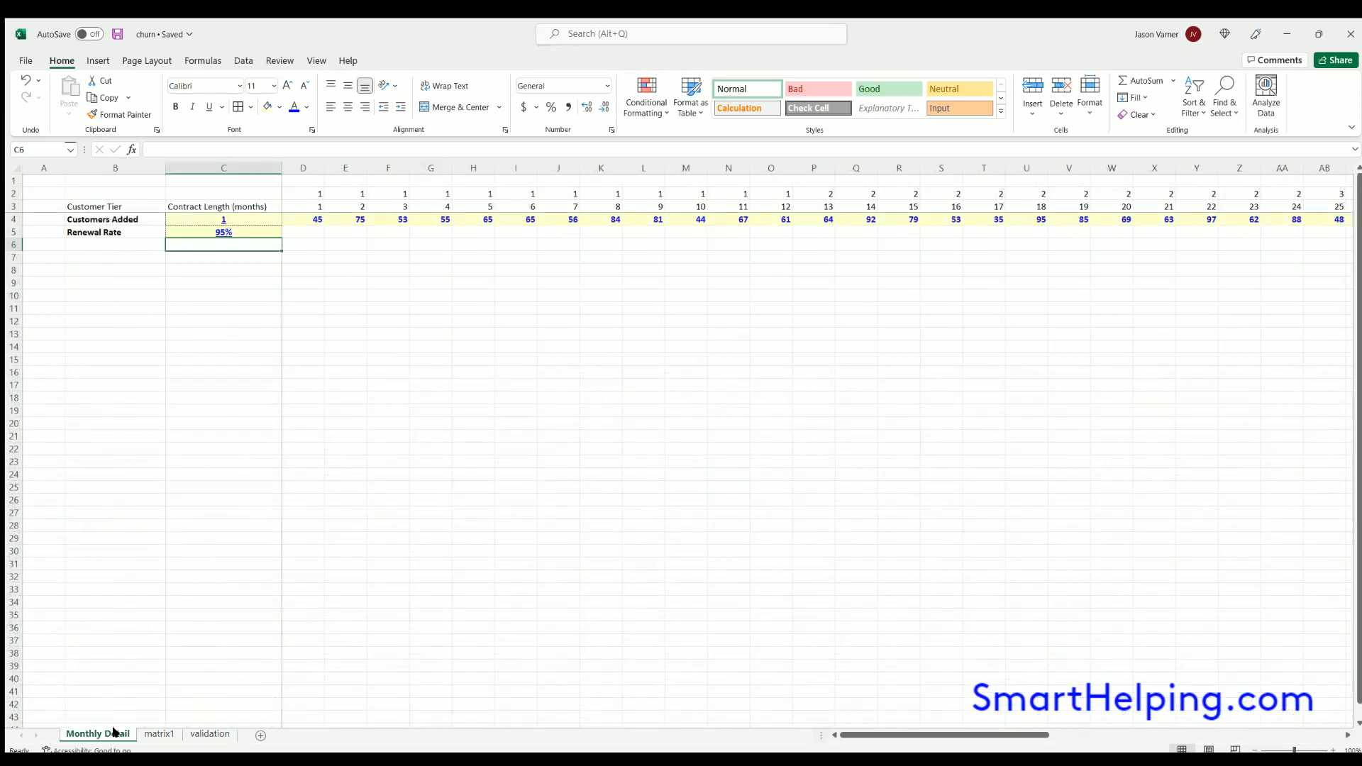
left_click(328, 270)
left_click(133, 268)
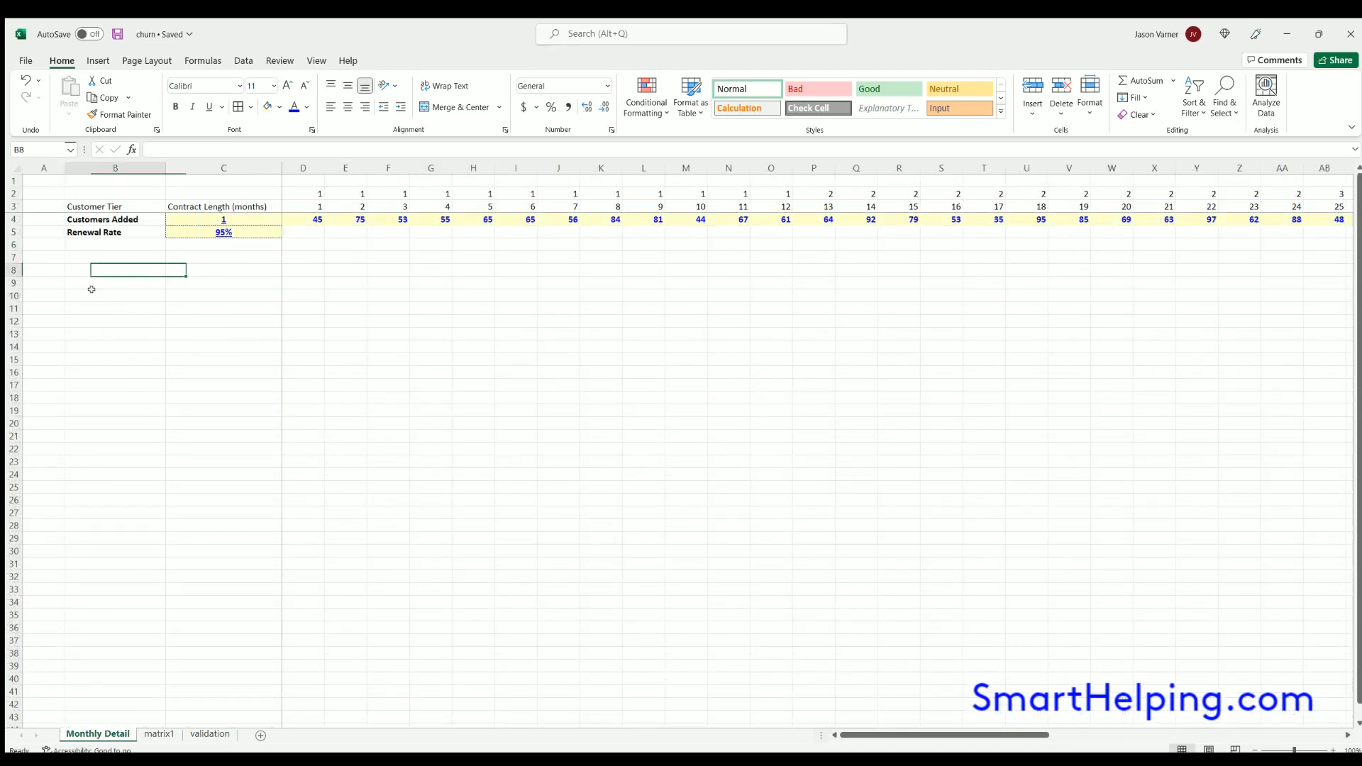
type("B")
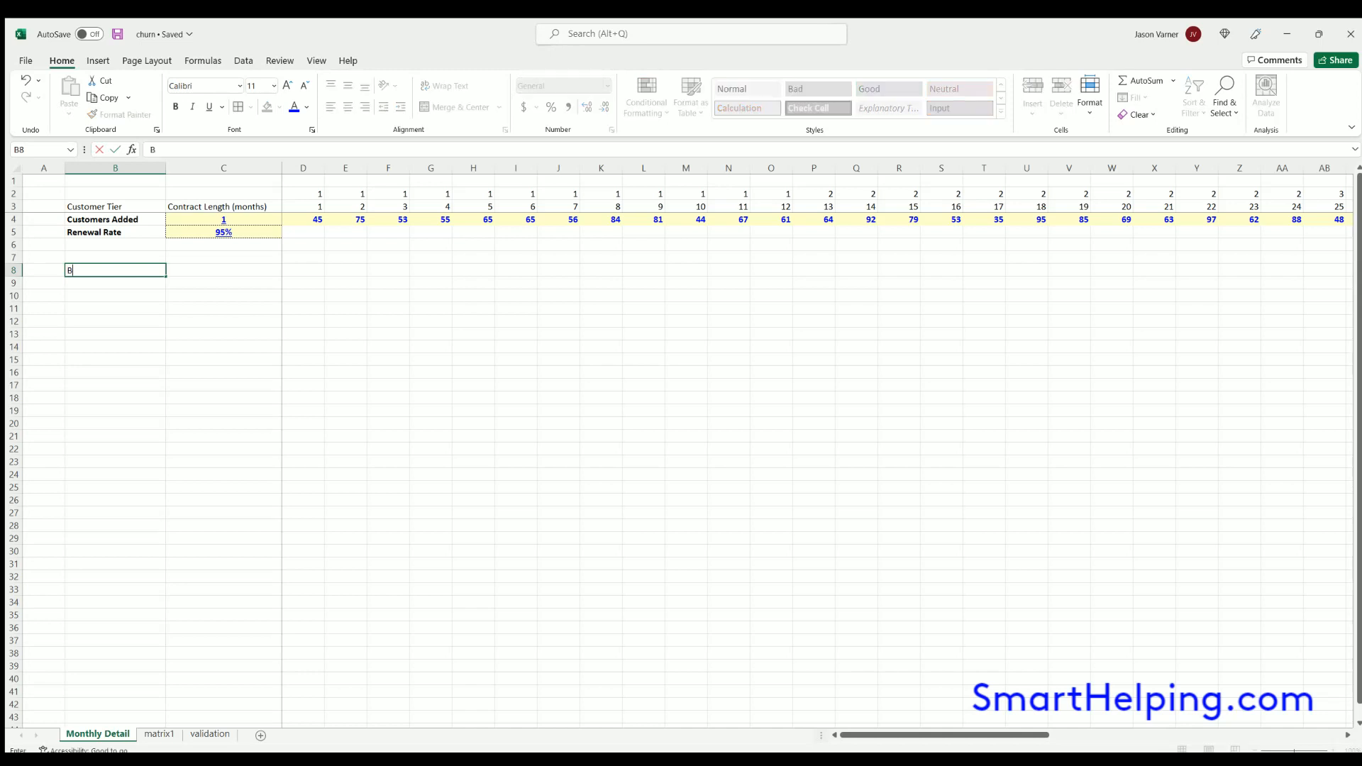
type("eginner customers")
key("Return")
type("Added")
key("Return")
type("Lost")
key("Return")
type("Ending")
key("Return")
type("Churn Rate")
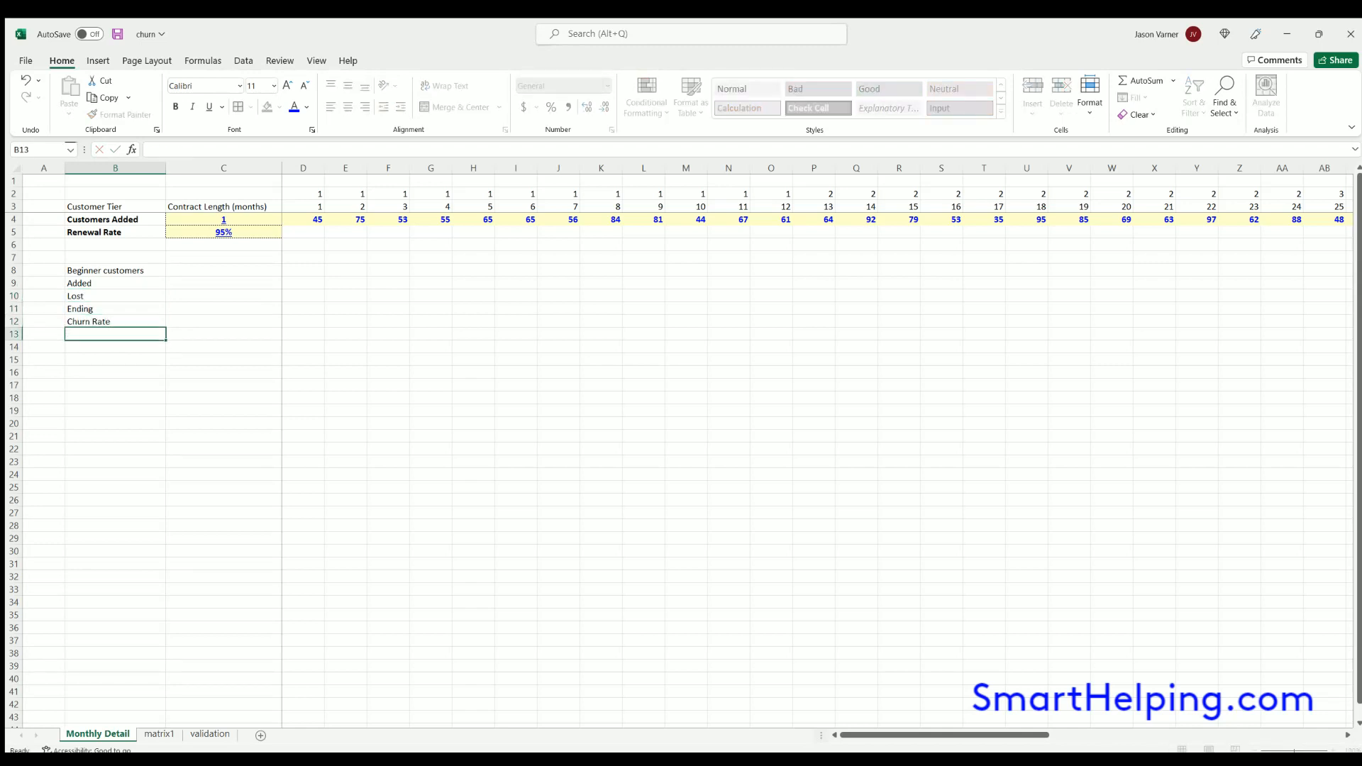
key("Return")
Set the first month's beginner customers in D8 to 0 and link Added in D9 to =D4.
key("Up")
key("Up")
key("Up")
key("Up")
key("Up")
key("Right")
key("Right")
type("0")
key("Return")
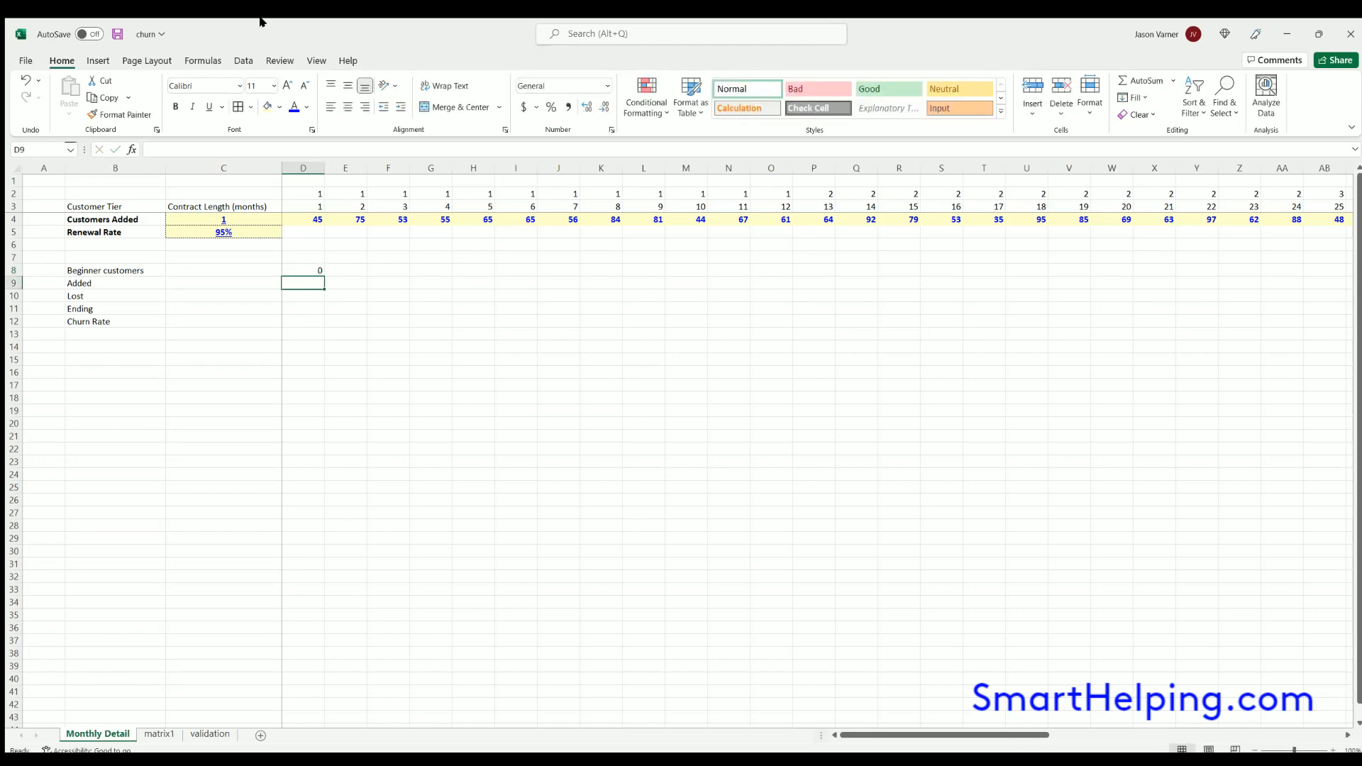
type("=")
left_click(303, 219)
key("Return")
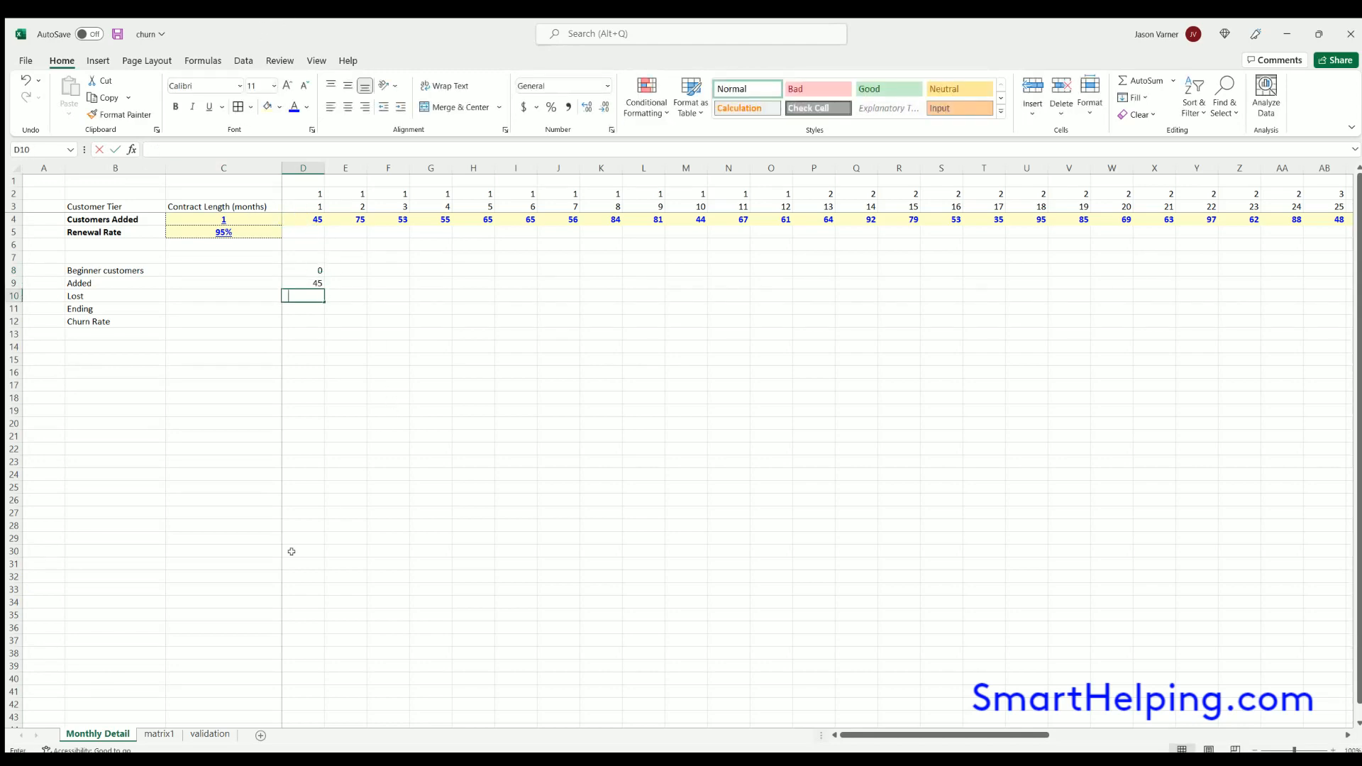
Link the first month's Lost value in D10 to the matrix1 Churn total with =matrix1!B184.
type("=")
left_click(159, 734)
left_click(130, 367)
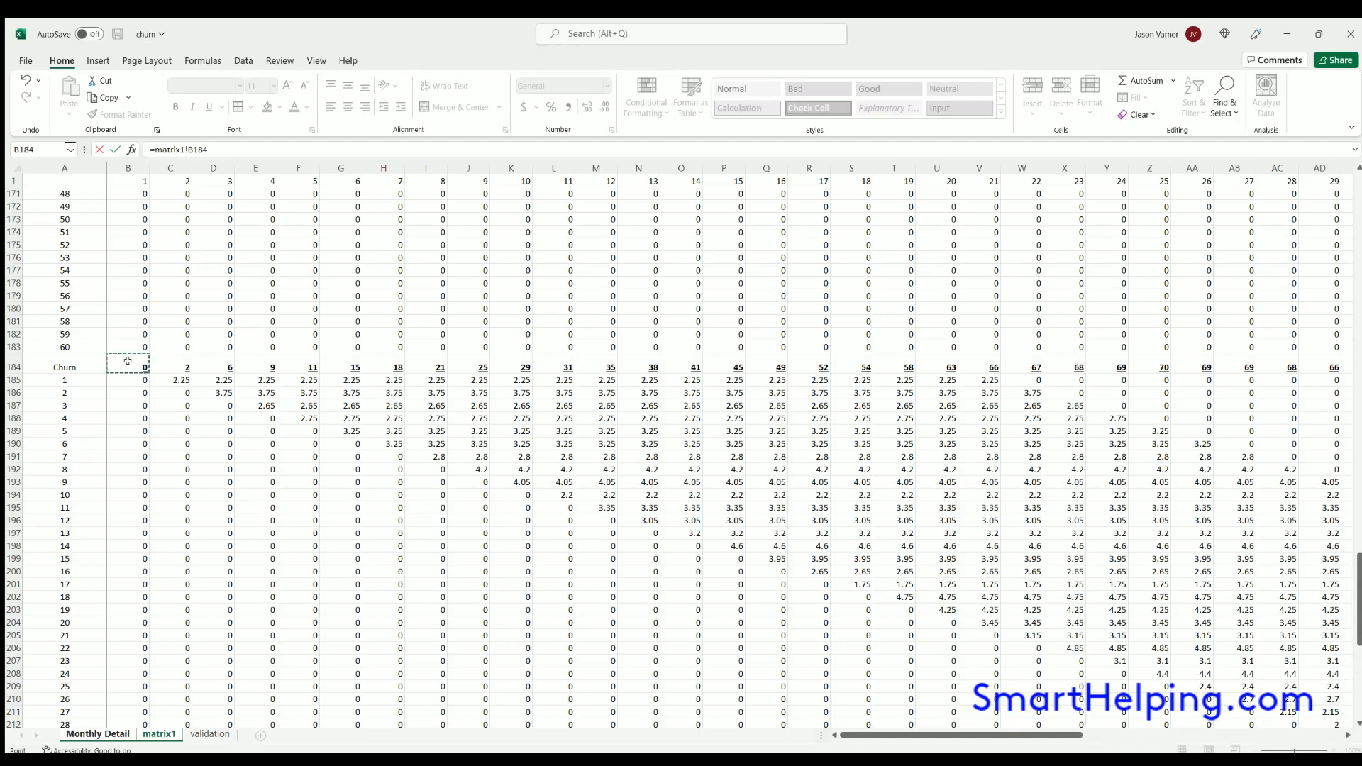
key("Return")
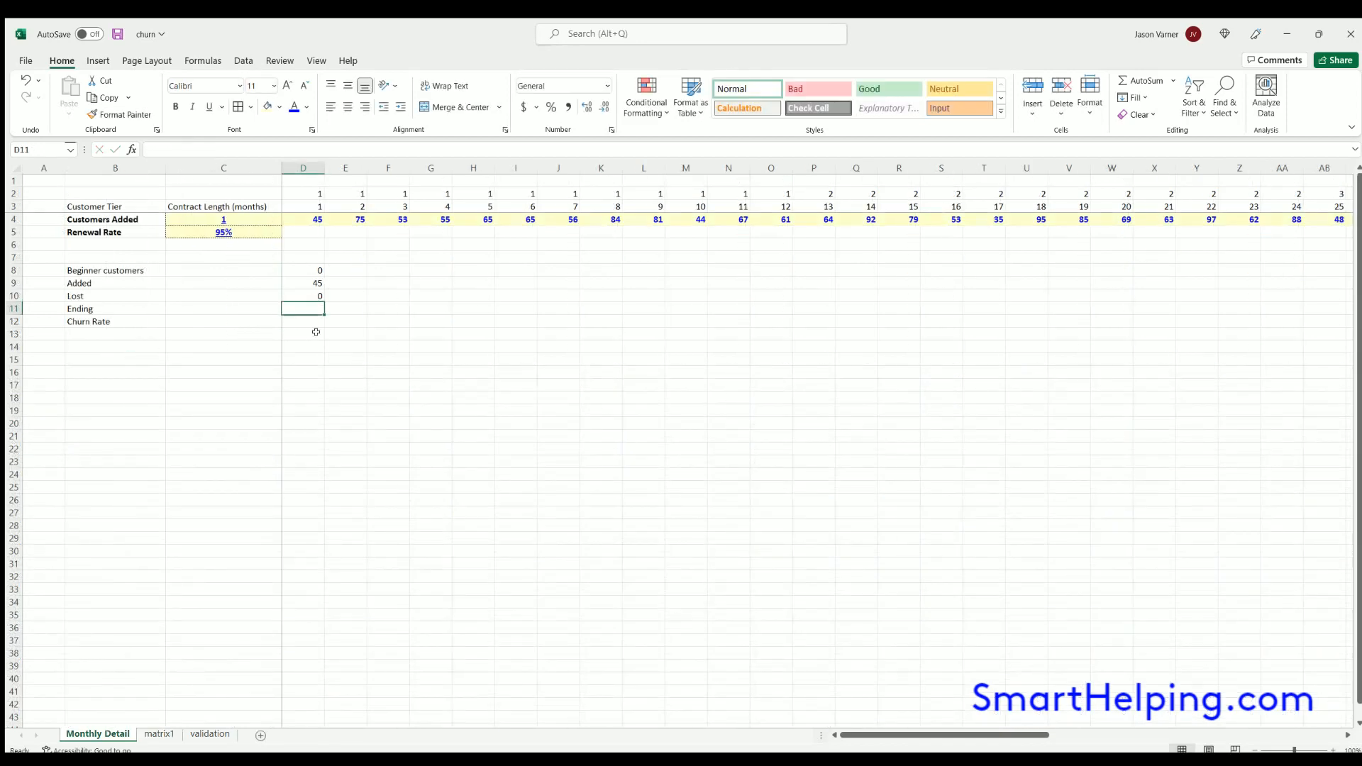
Calculate the first month's Ending customers in D11 as =D8+D9-D10.
type("=")
left_click(316, 271)
type("+")
left_click(308, 282)
type("-")
left_click(308, 296)
key("ctrl+Return")
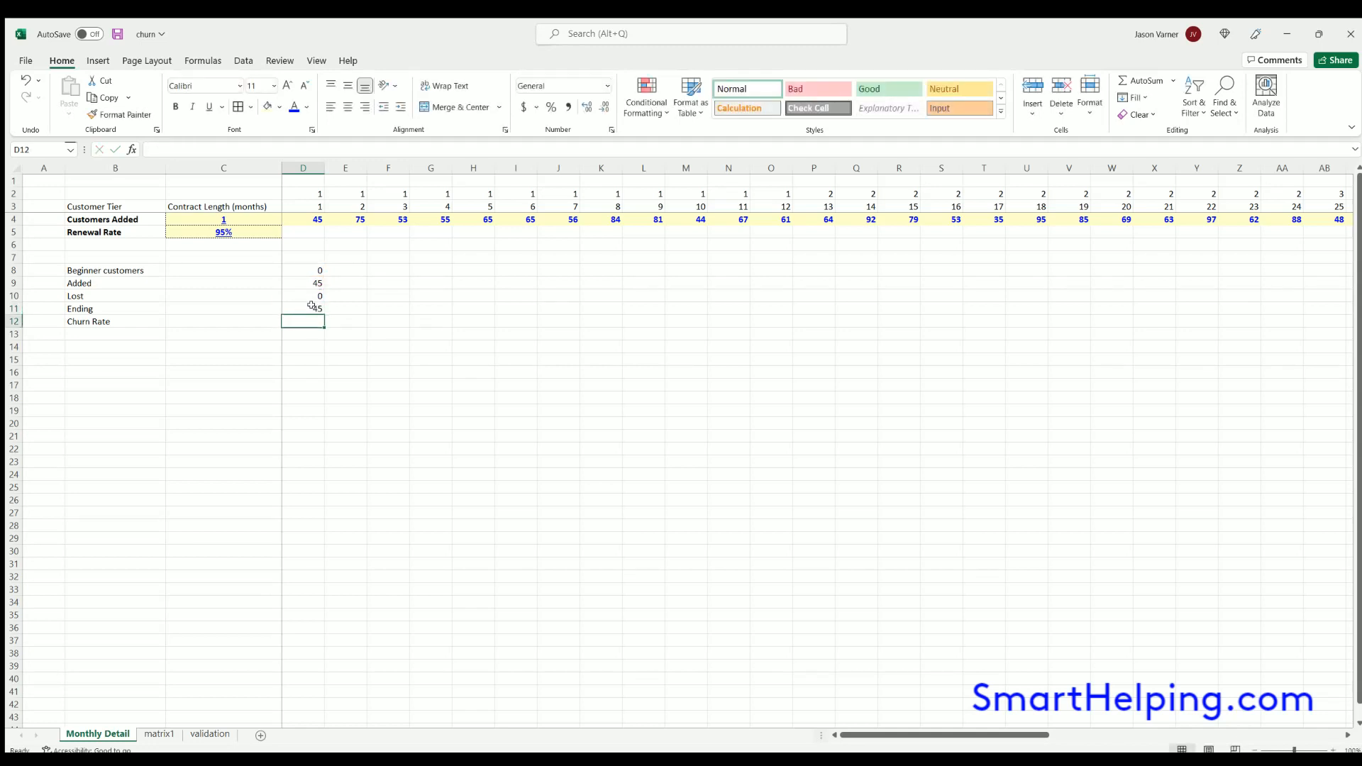
Make the Ending row bold with top and bottom borders, and extend its formula across to column O.
left_click_drag(100, 305, 773, 313)
left_click(265, 367)
left_click(313, 309)
left_click(14, 308)
left_click(176, 107)
Fill the Added and Lost formulas across to column K, and link E8 to the prior month's Ending with =D11.
left_click(303, 286)
left_click_drag(305, 287, 621, 298)
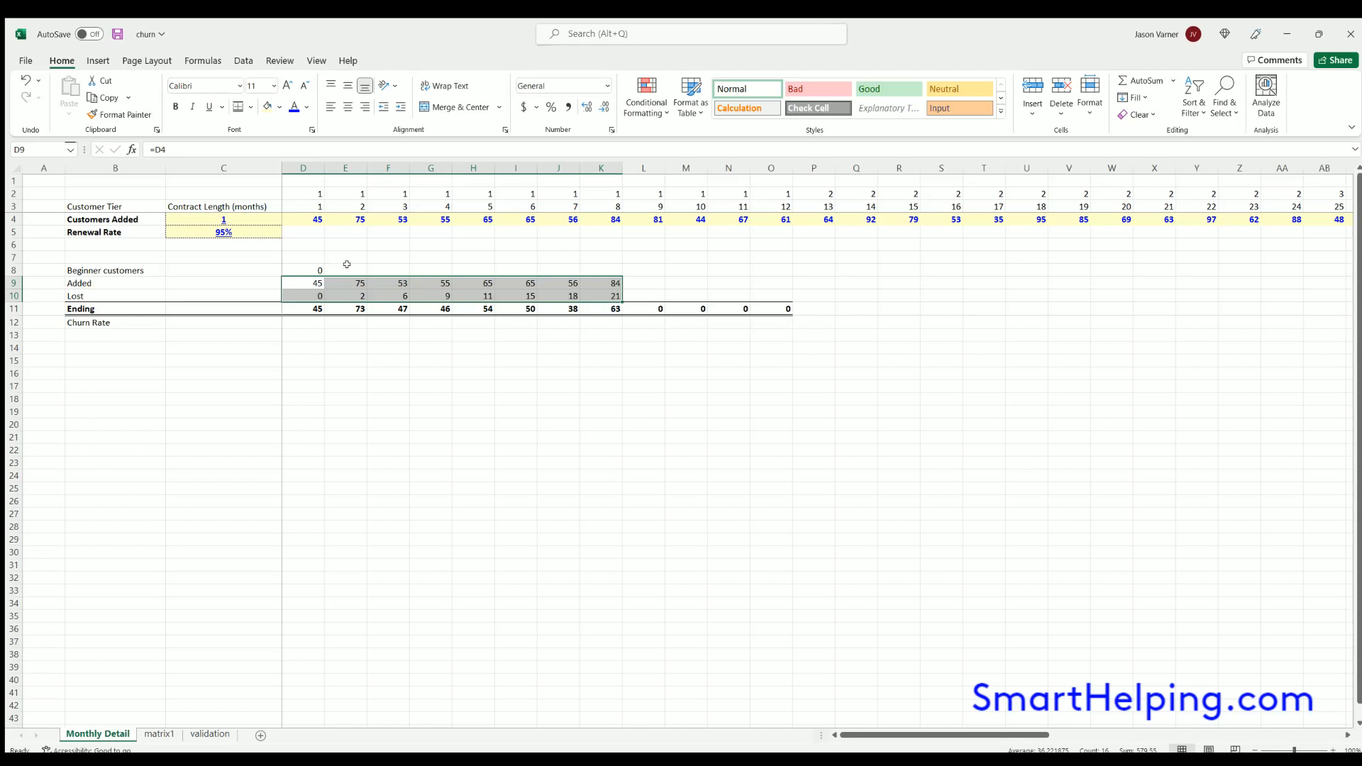
left_click(346, 265)
type("=")
left_click(313, 309)
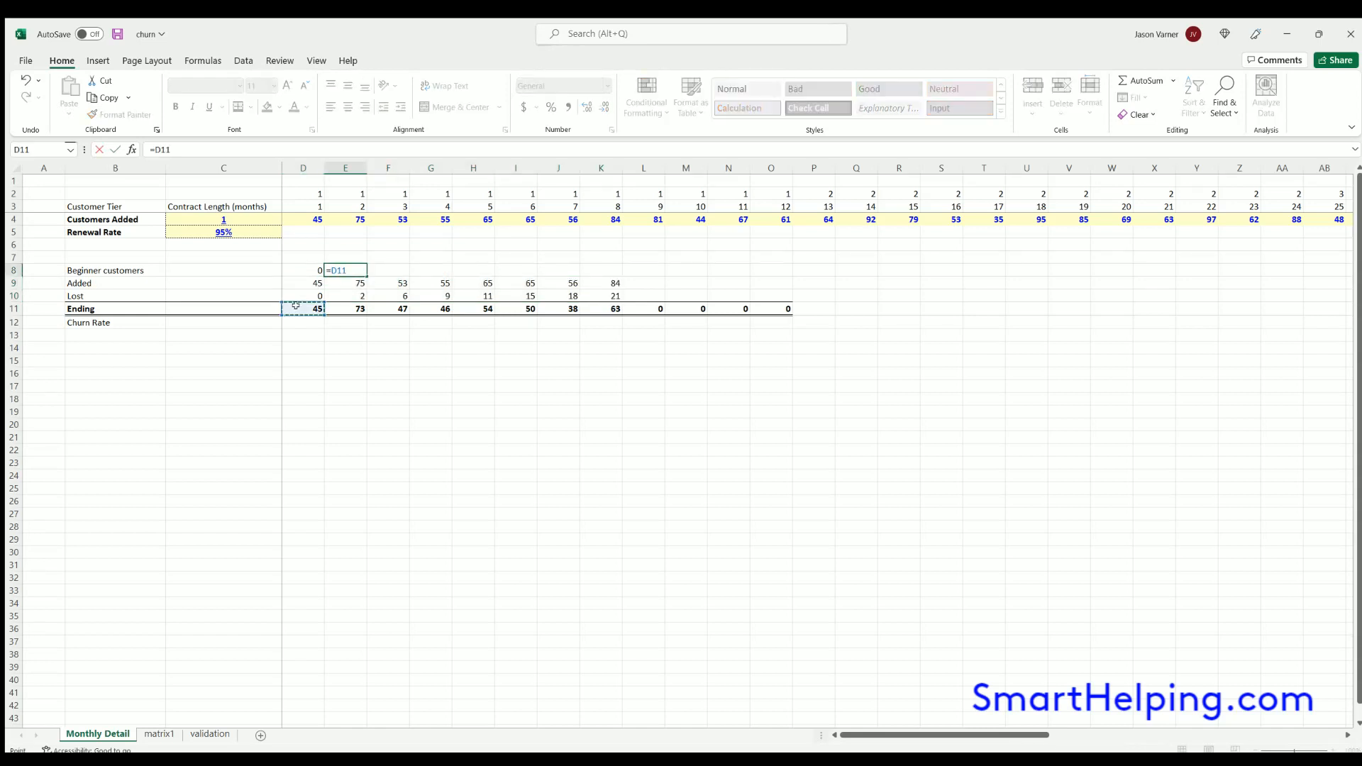
key("Return")
Fill the Beginner customers, Added, Lost and Ending rows across through month 60.
left_click(354, 270)
left_click_drag(367, 276, 744, 276)
left_click_drag(573, 272, 1300, 387)
left_click(1142, 485)
left_click_drag(1168, 735, 960, 739)
left_click(424, 423)
Calculate the first month's churn rate in D12 as =IFERROR(D10/D8,0).
left_click(306, 321)
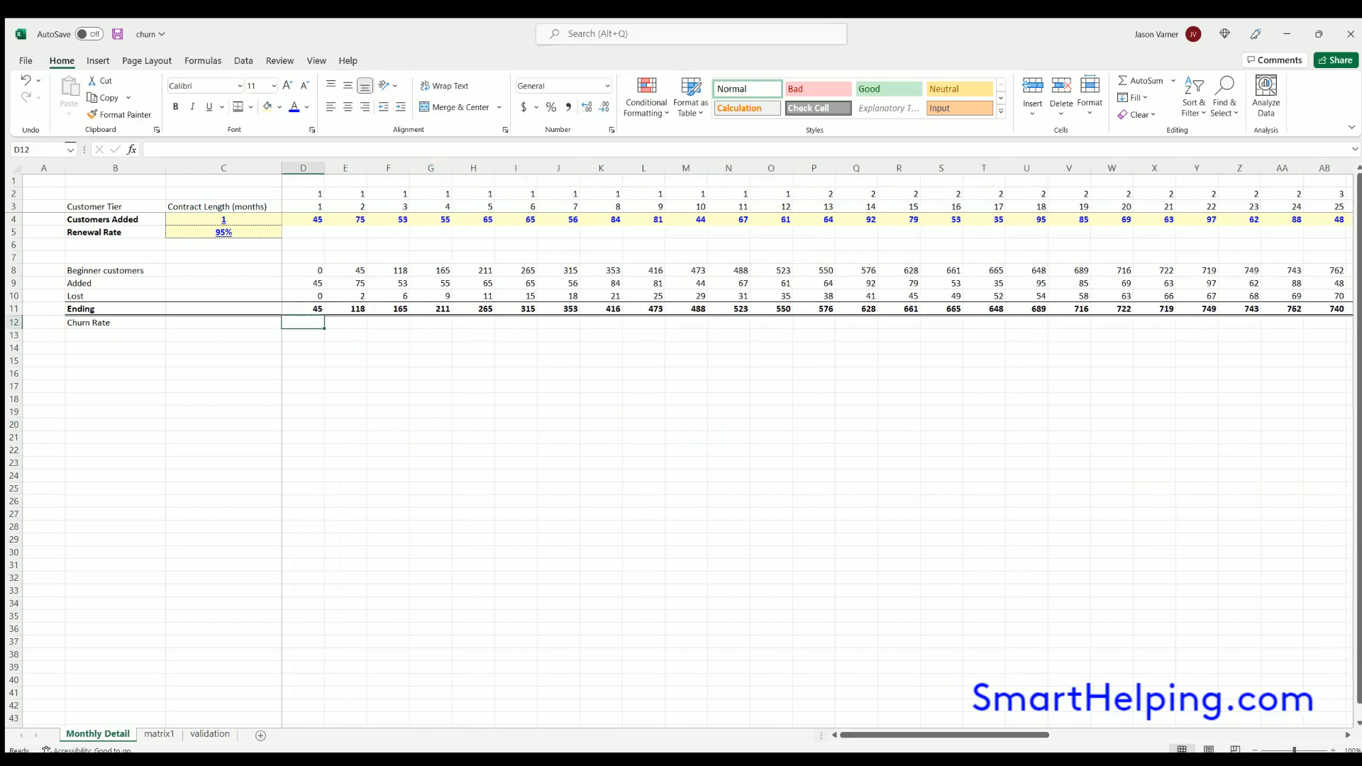
type("=iferror(")
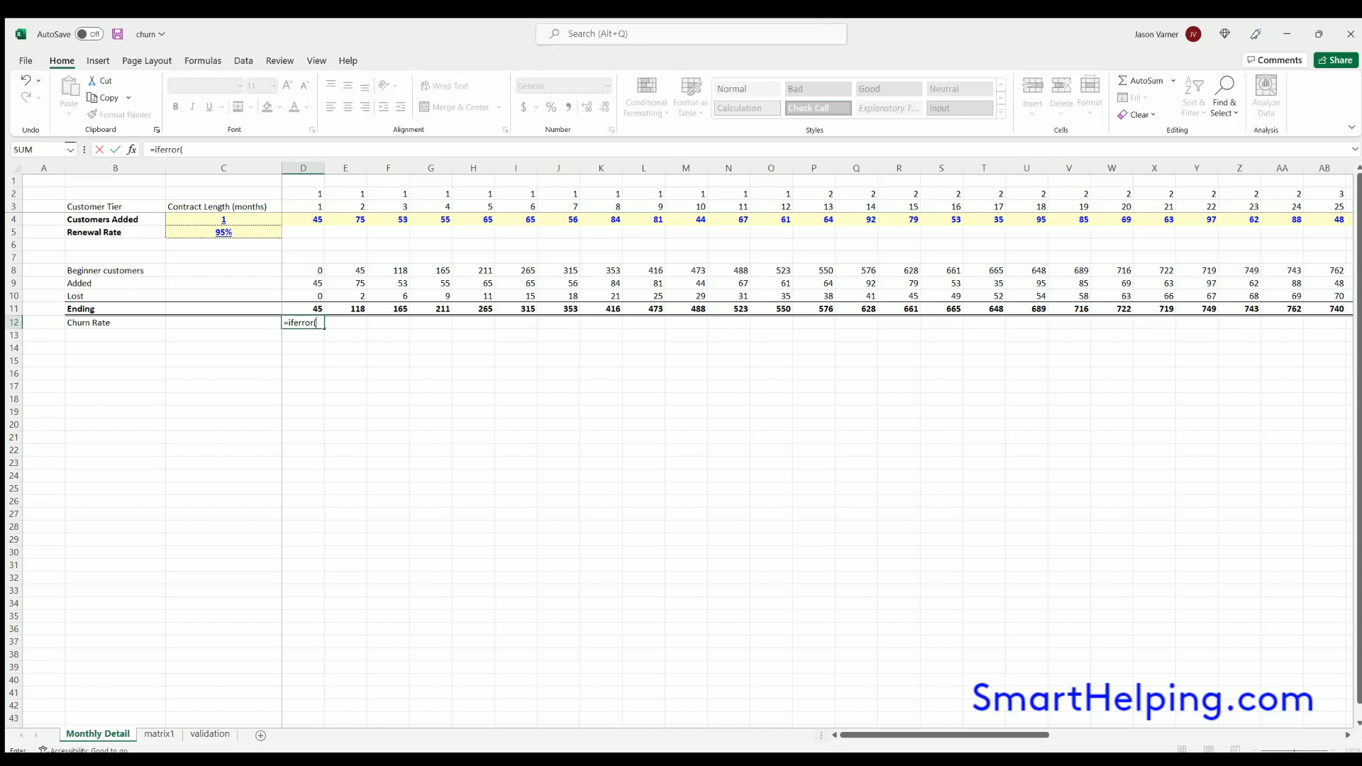
left_click(301, 295)
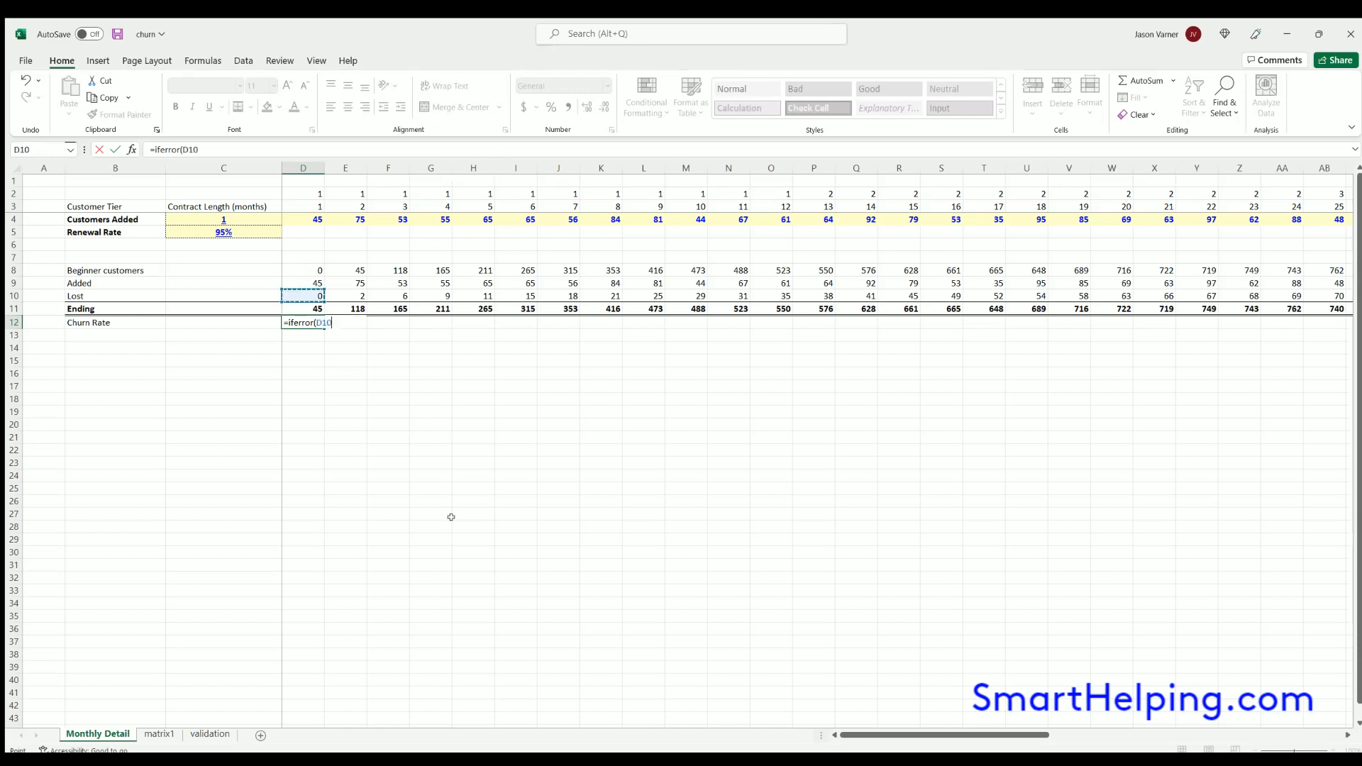
type("/")
left_click(309, 269)
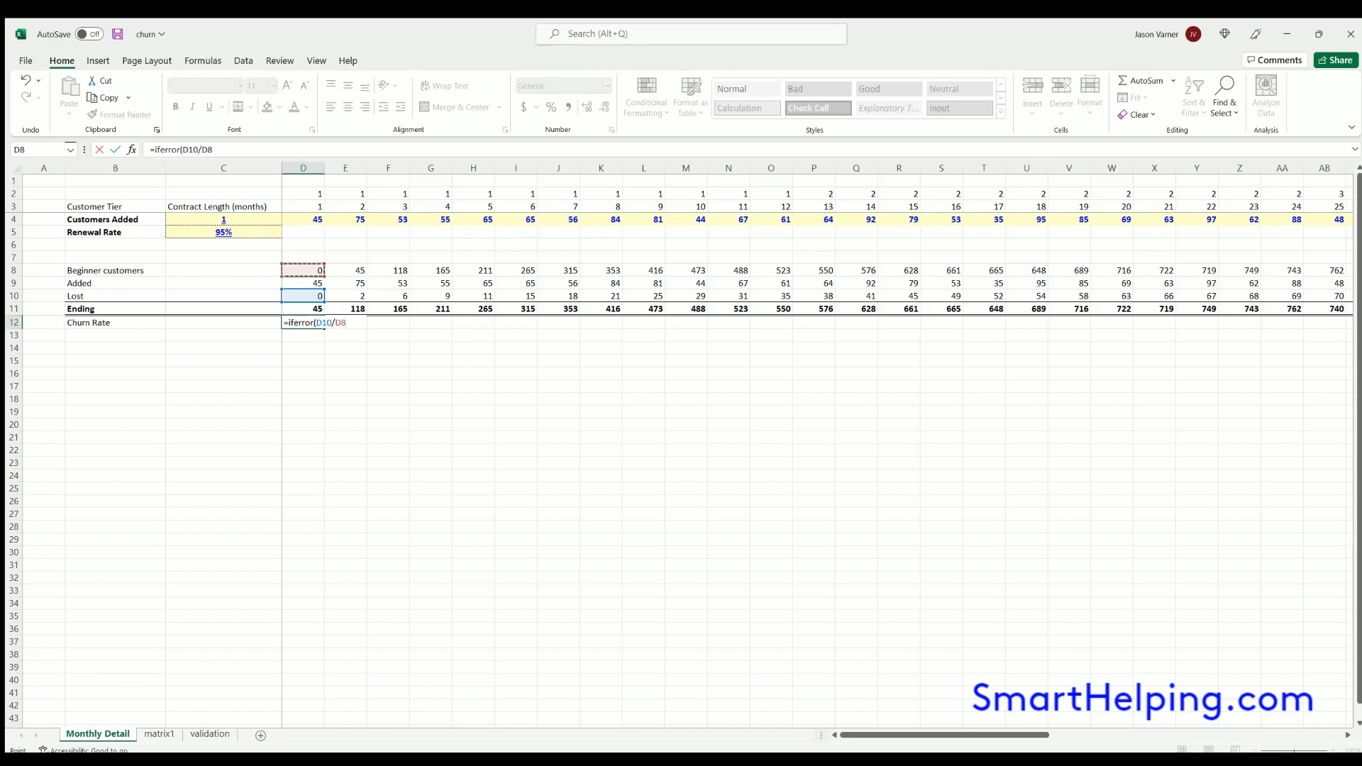
key("Return")
key("Down")
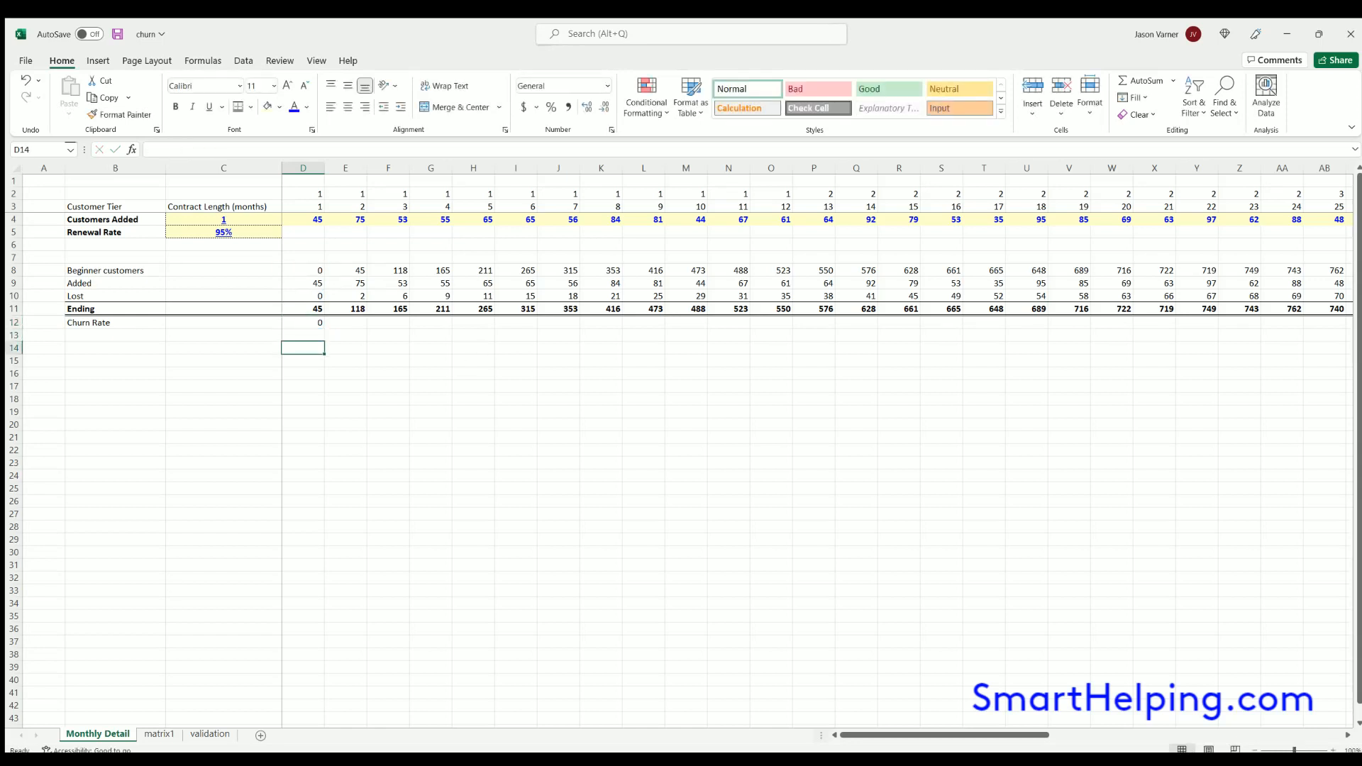
Format the churn rate in D12 as a percentage with one decimal place and fill it across to column K.
left_click(320, 325)
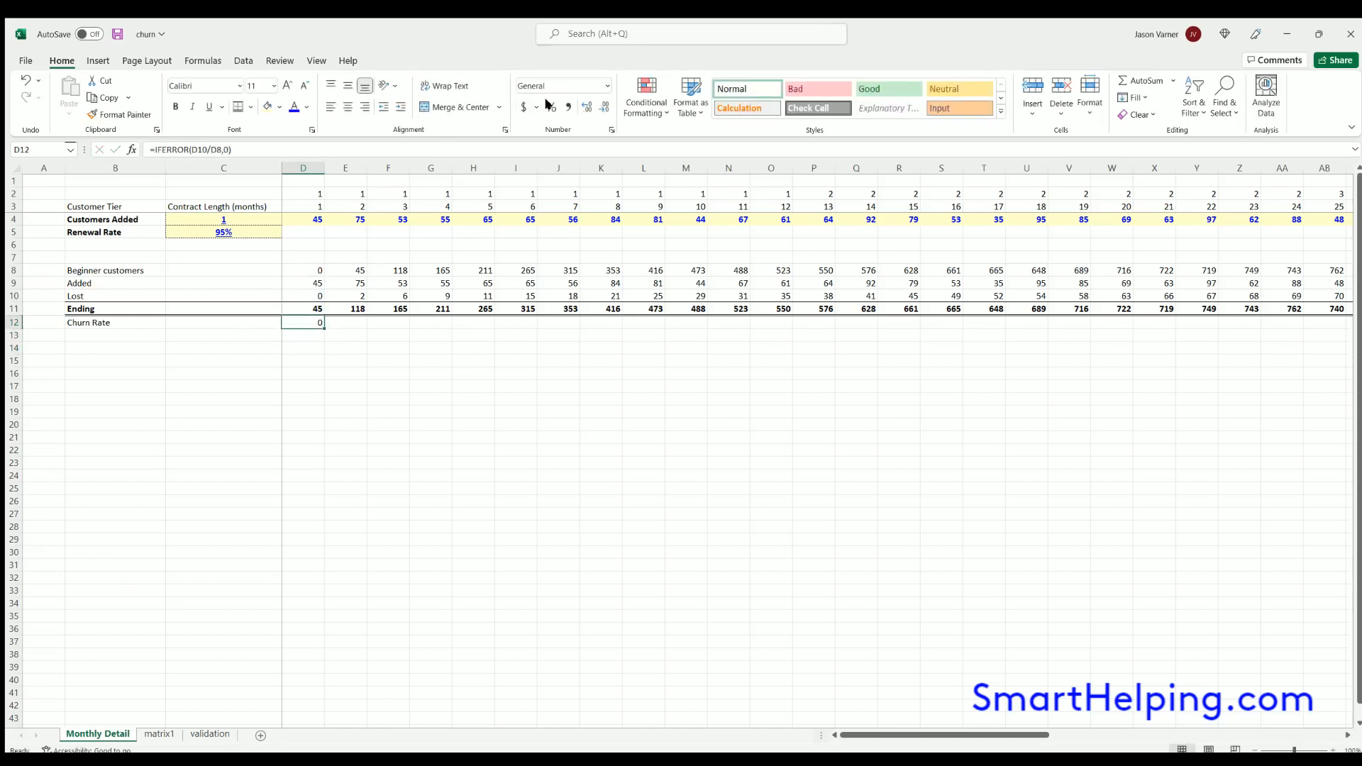
key("ctrl+shift+5")
left_click_drag(325, 327, 616, 324)
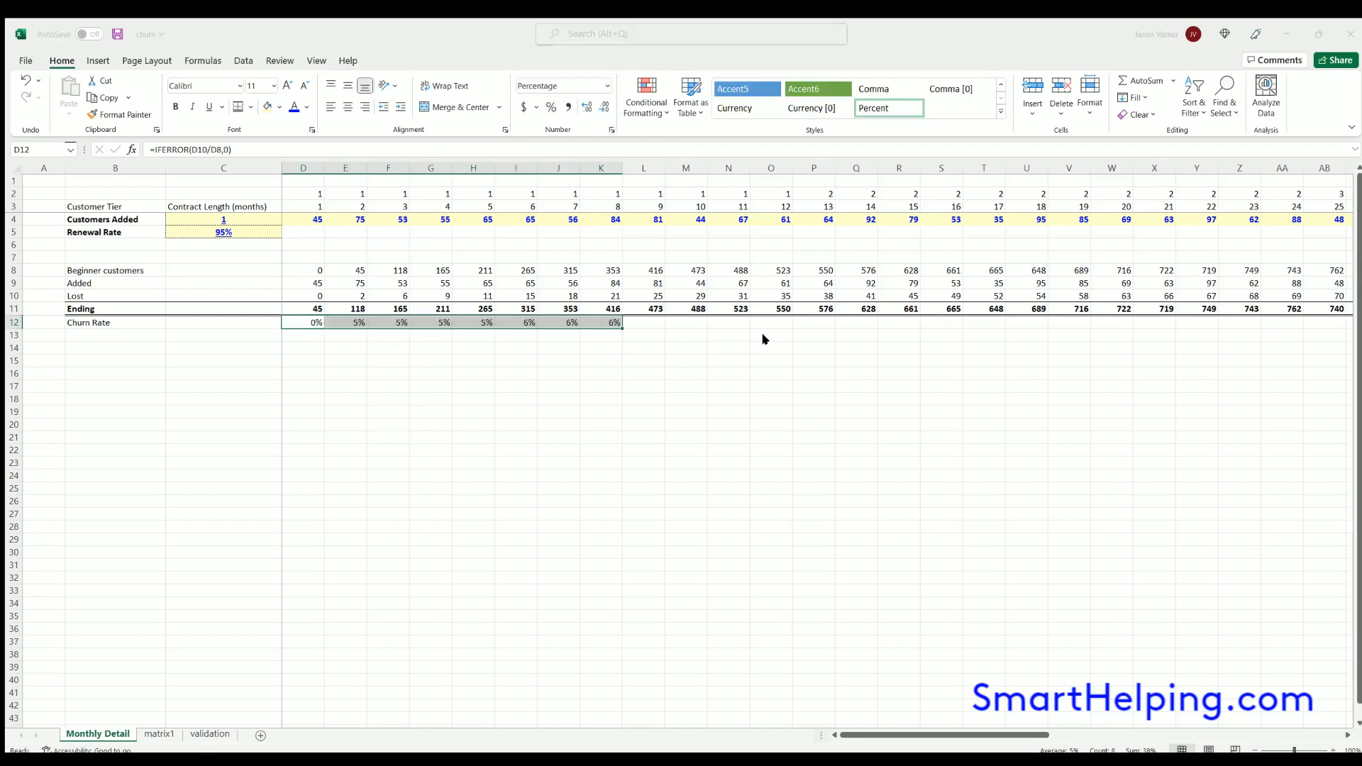
key("alt+h")
key("0")
Fill the Churn Rate formula from E12 across through month 60.
left_click(345, 323)
left_click_drag(367, 328, 1352, 398)
left_click(1071, 462)
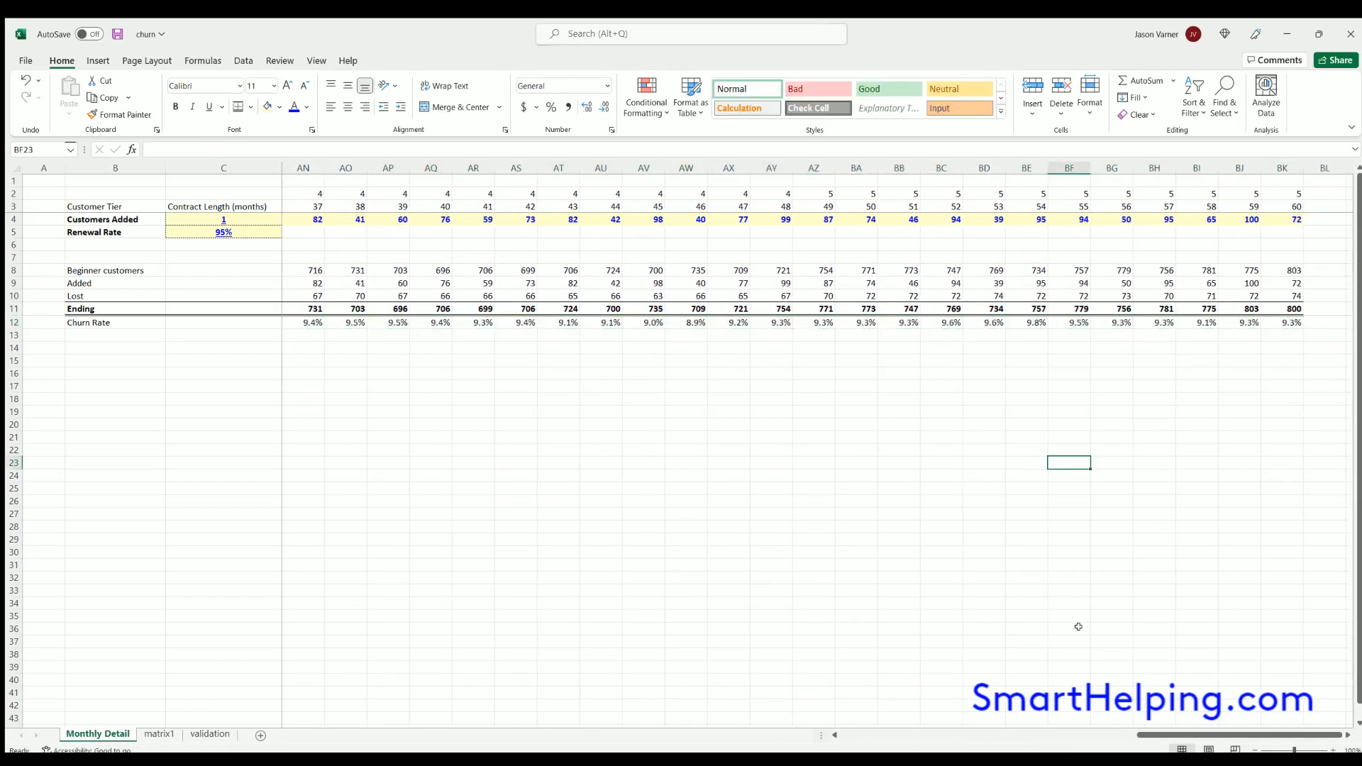
left_click_drag(1113, 736, 835, 744)
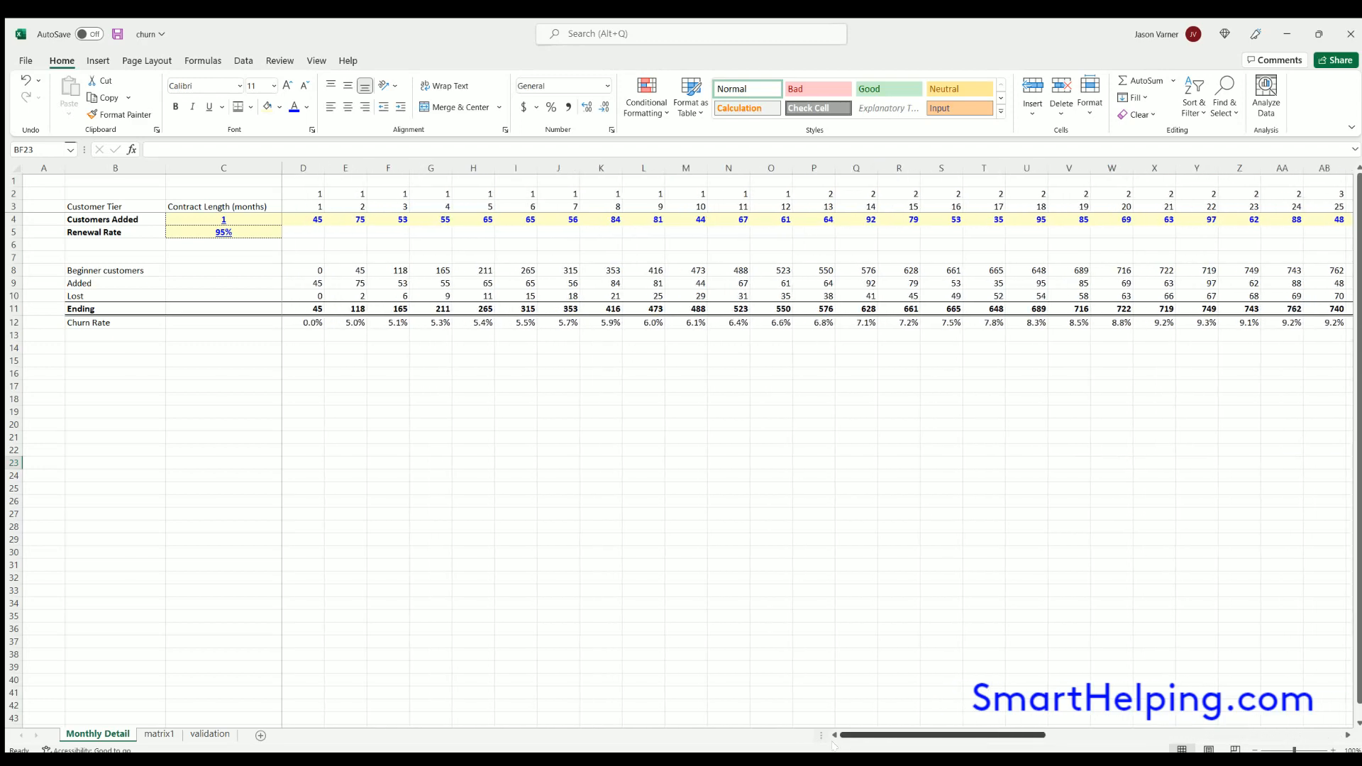
Compare the monthly churn rates across the 60 months with the renewal rate in C5 and the beginner customers.
left_click(230, 229)
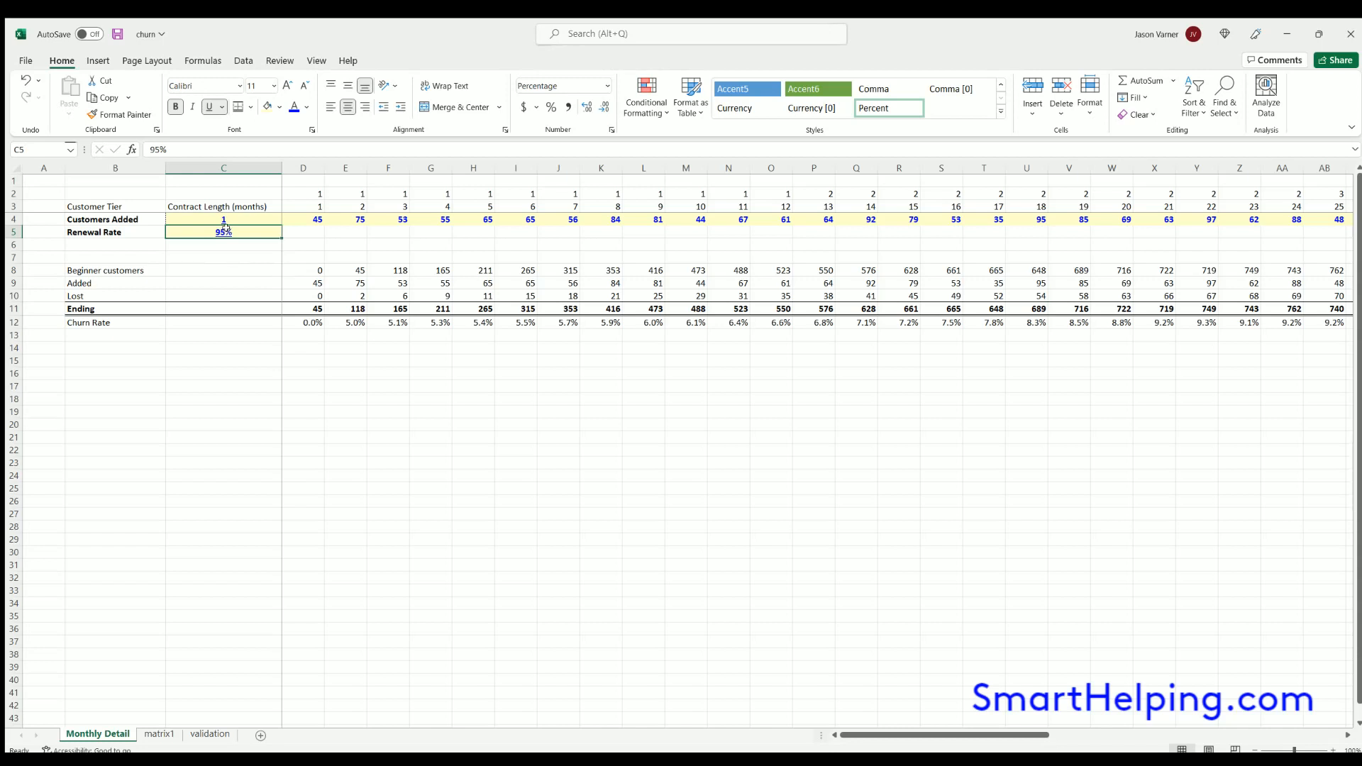
left_click(298, 321)
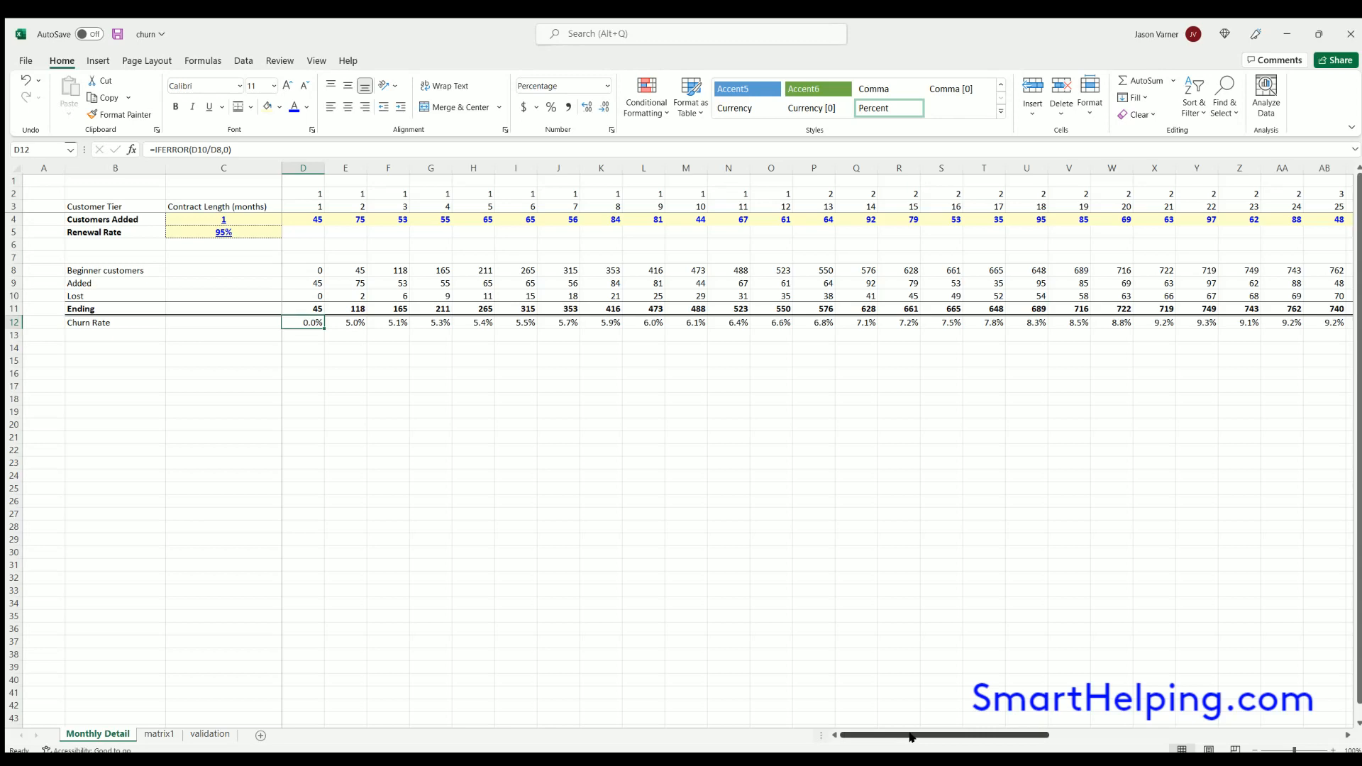
scroll(915, 736, "right", 1)
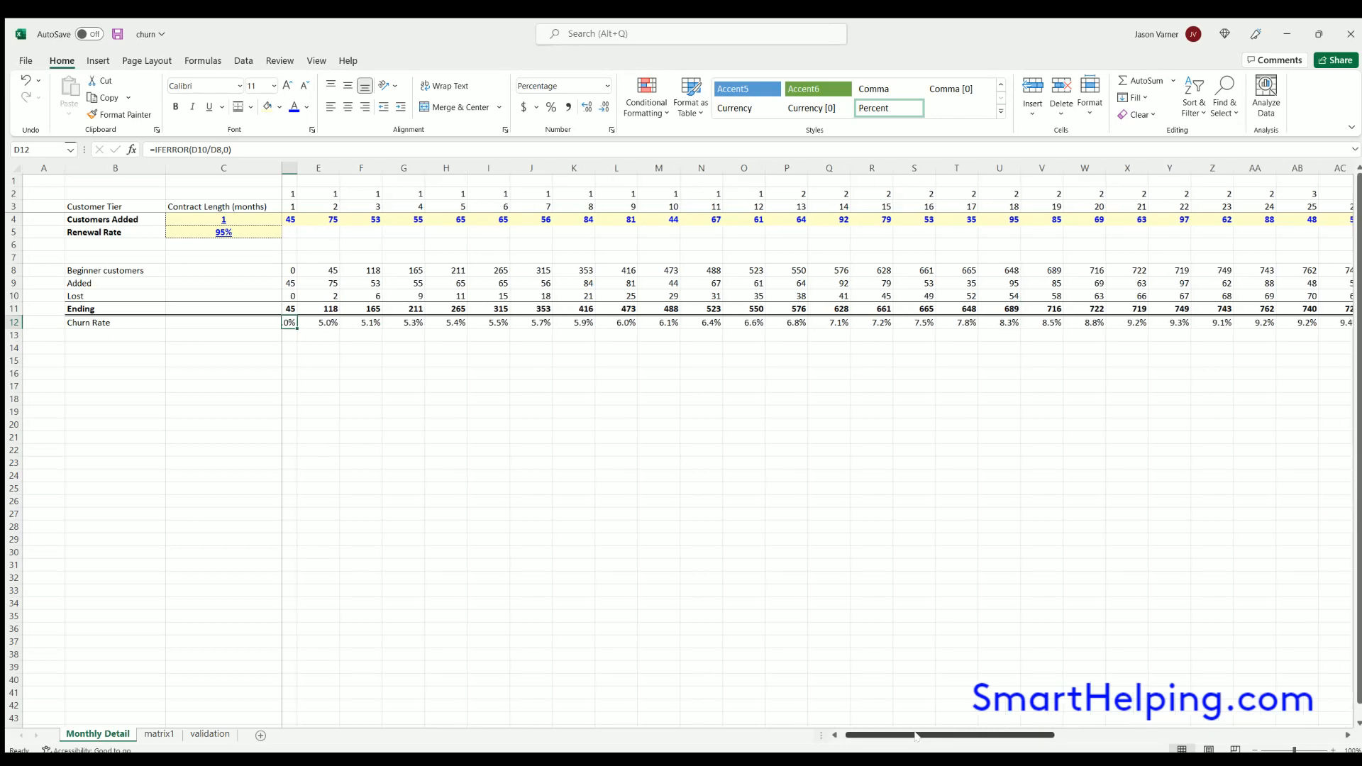
scroll(934, 737, "right", 15)
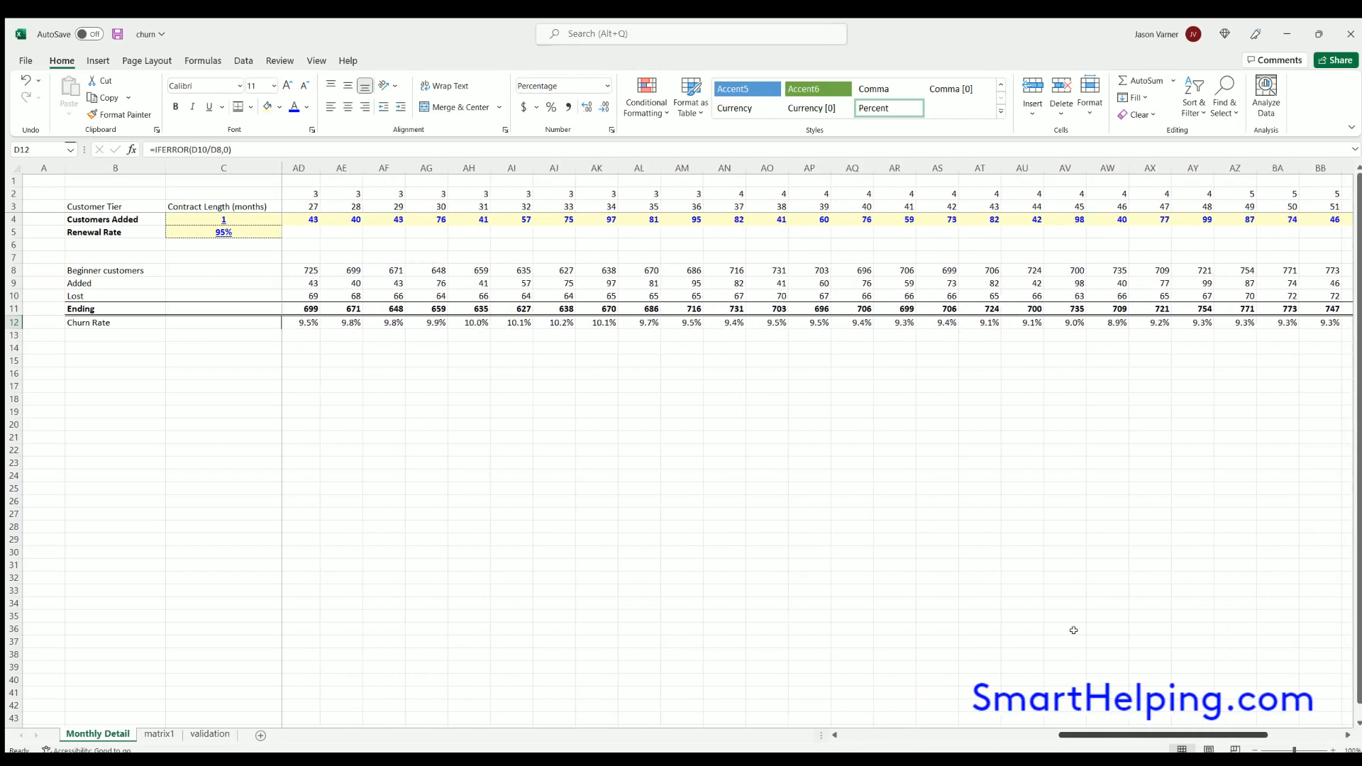
left_click(772, 323)
key("Right")
key("Right")
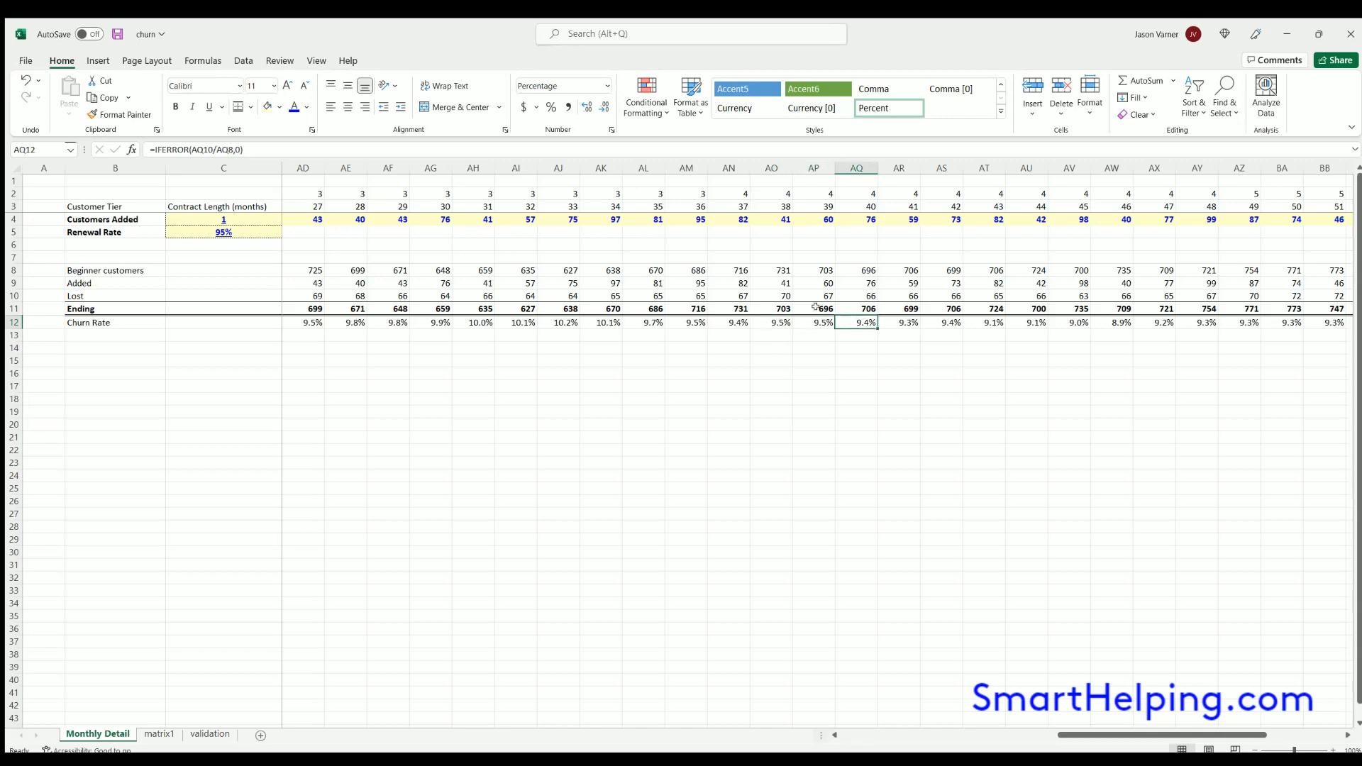
scroll(1178, 736, "right", 5)
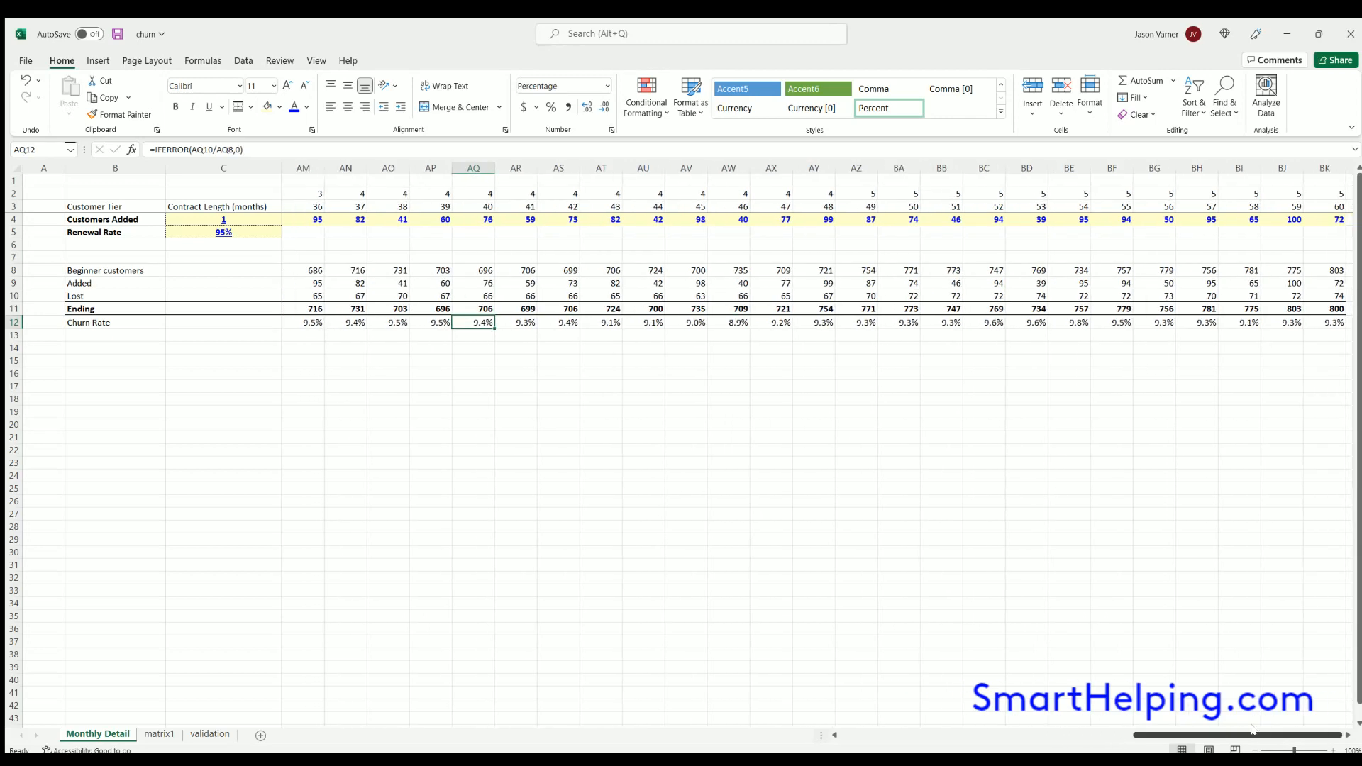
left_click(903, 319)
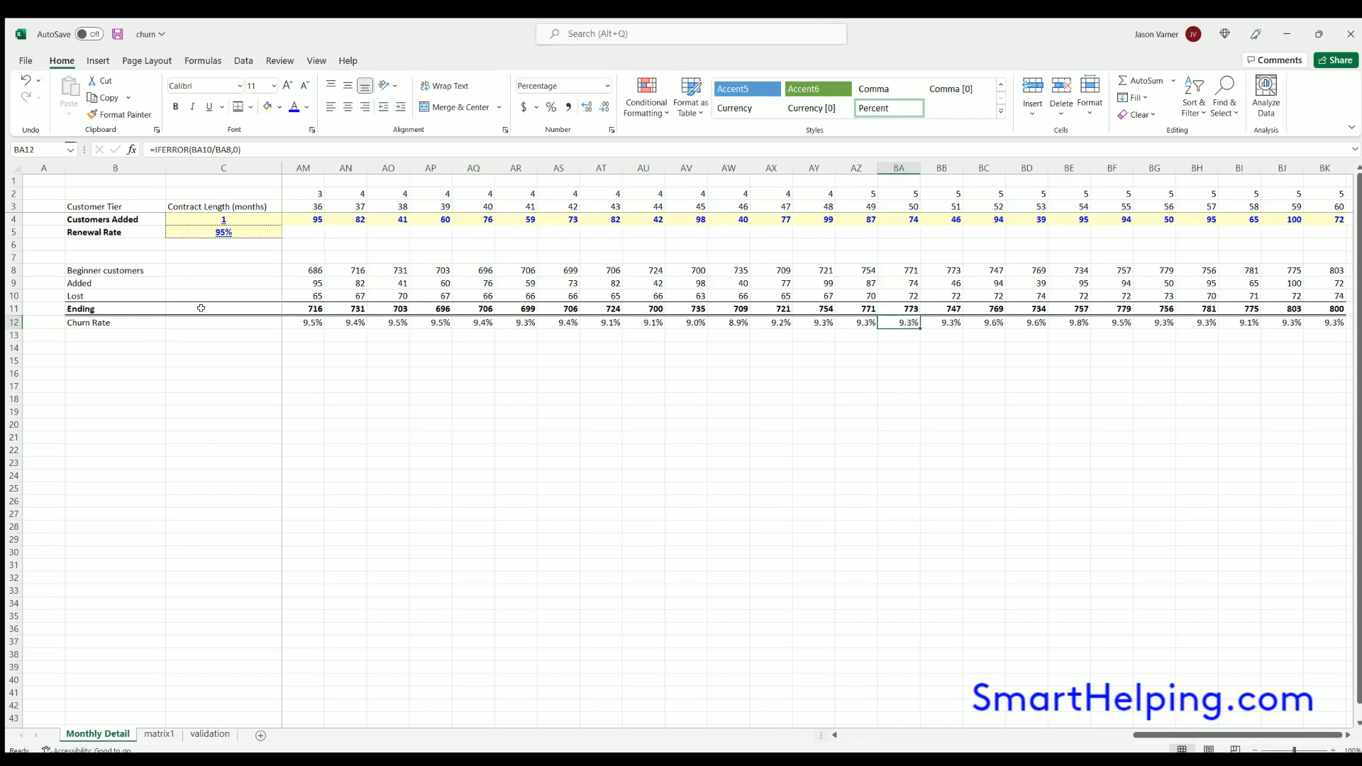
left_click(901, 269)
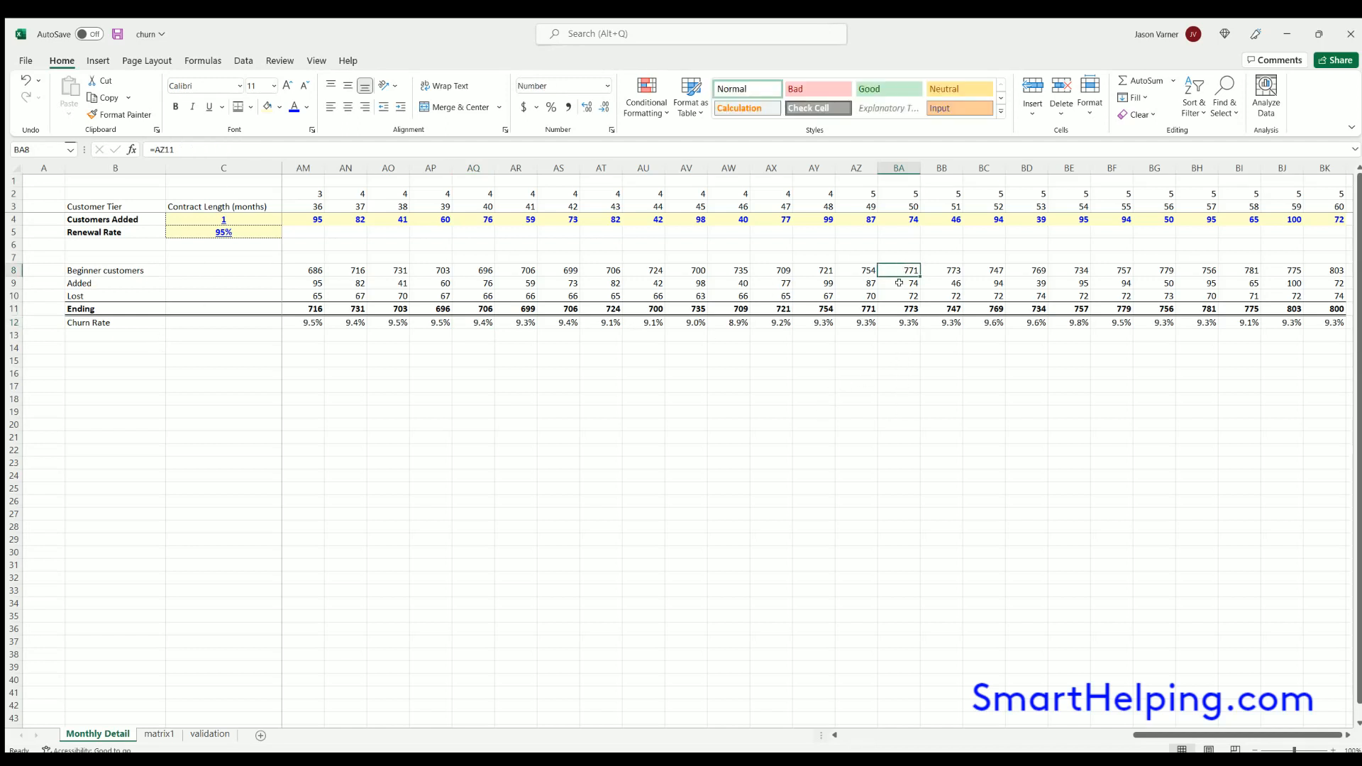
Set the contract length in C4 to 12 months and check the churn rate in AX12.
left_click(223, 220)
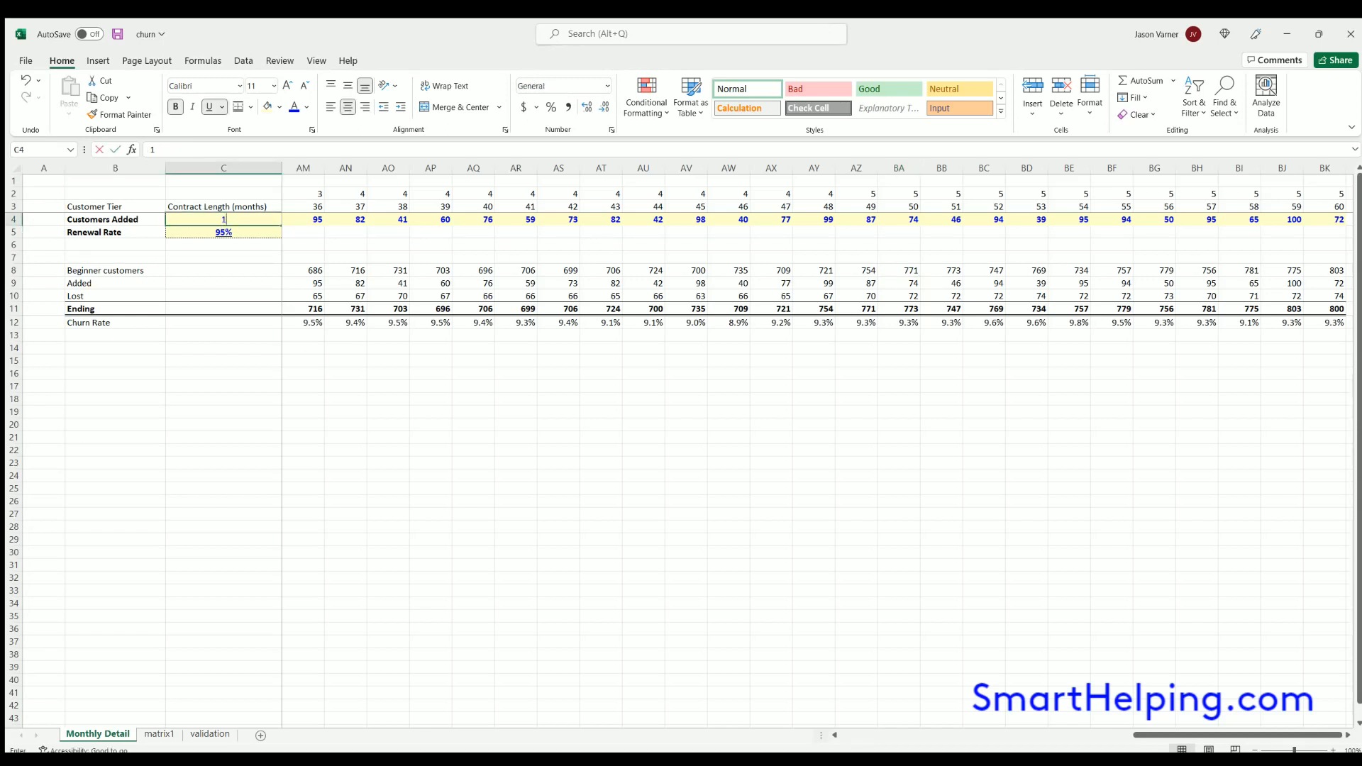
type("12")
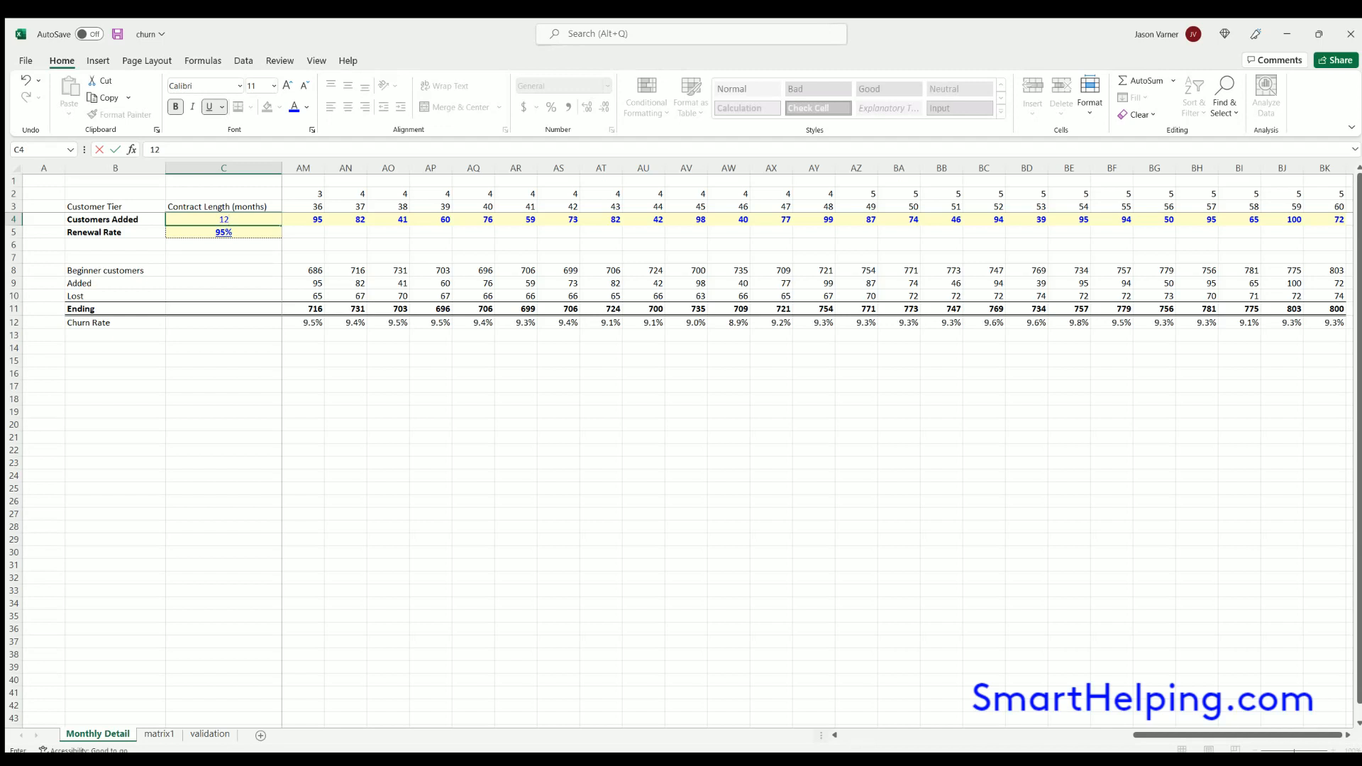
key("Return")
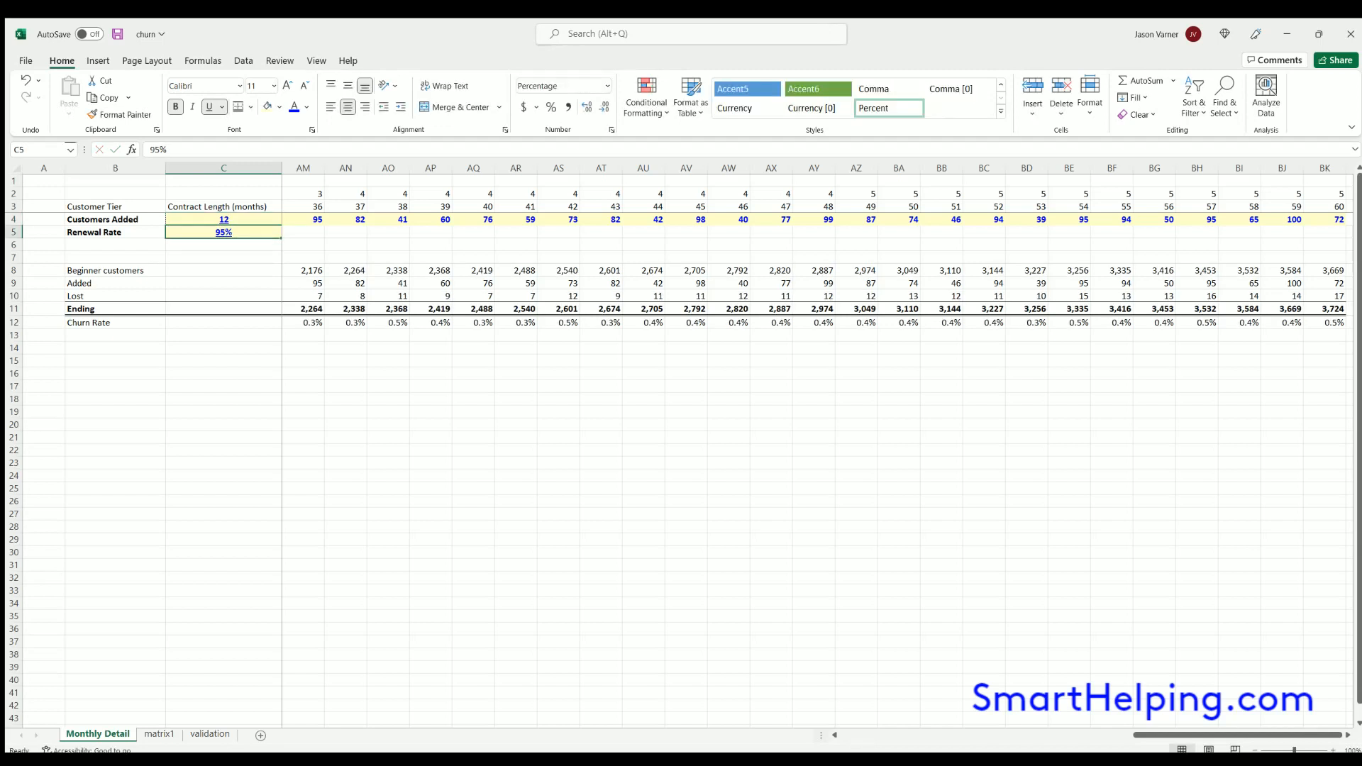
left_click(772, 319)
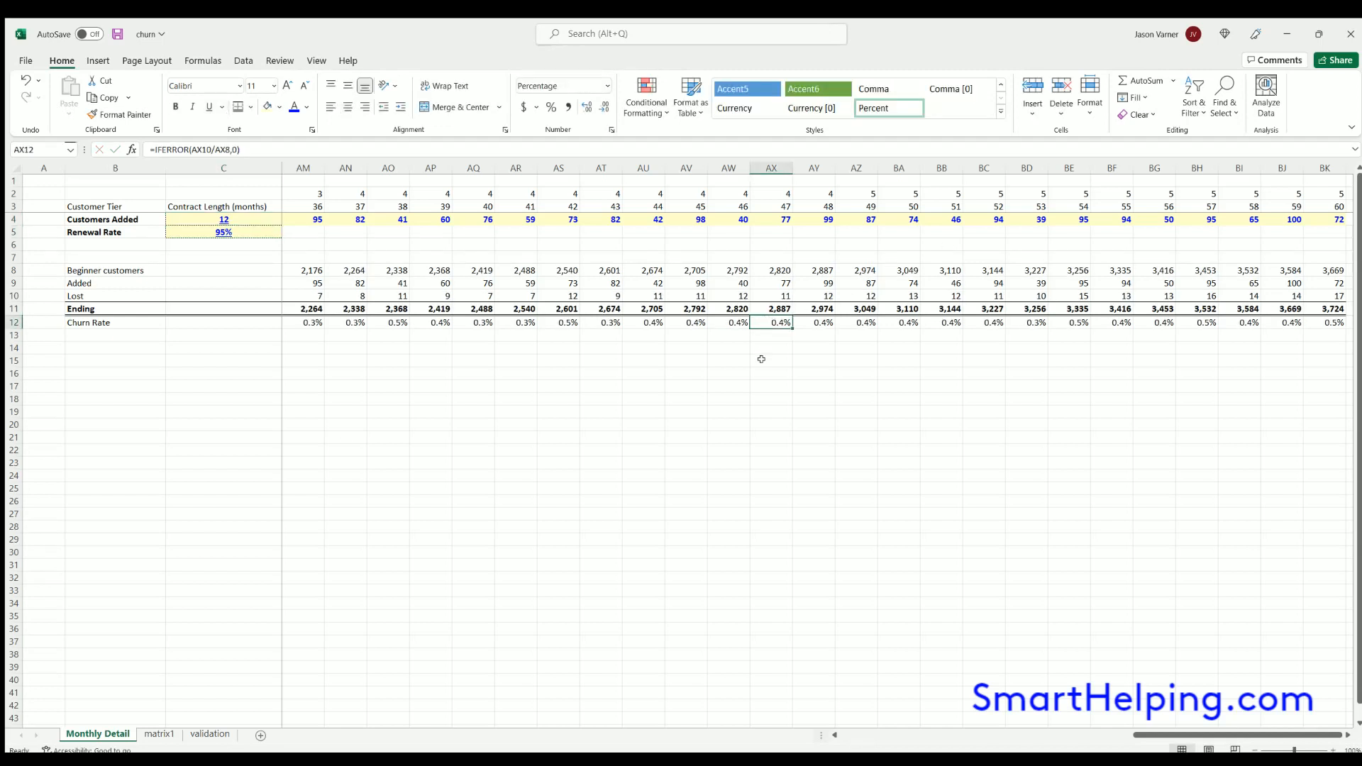
Set the renewal rate in C5 to 80% and check the churn rates for months 52 to 60.
left_click(244, 231)
left_click(238, 215)
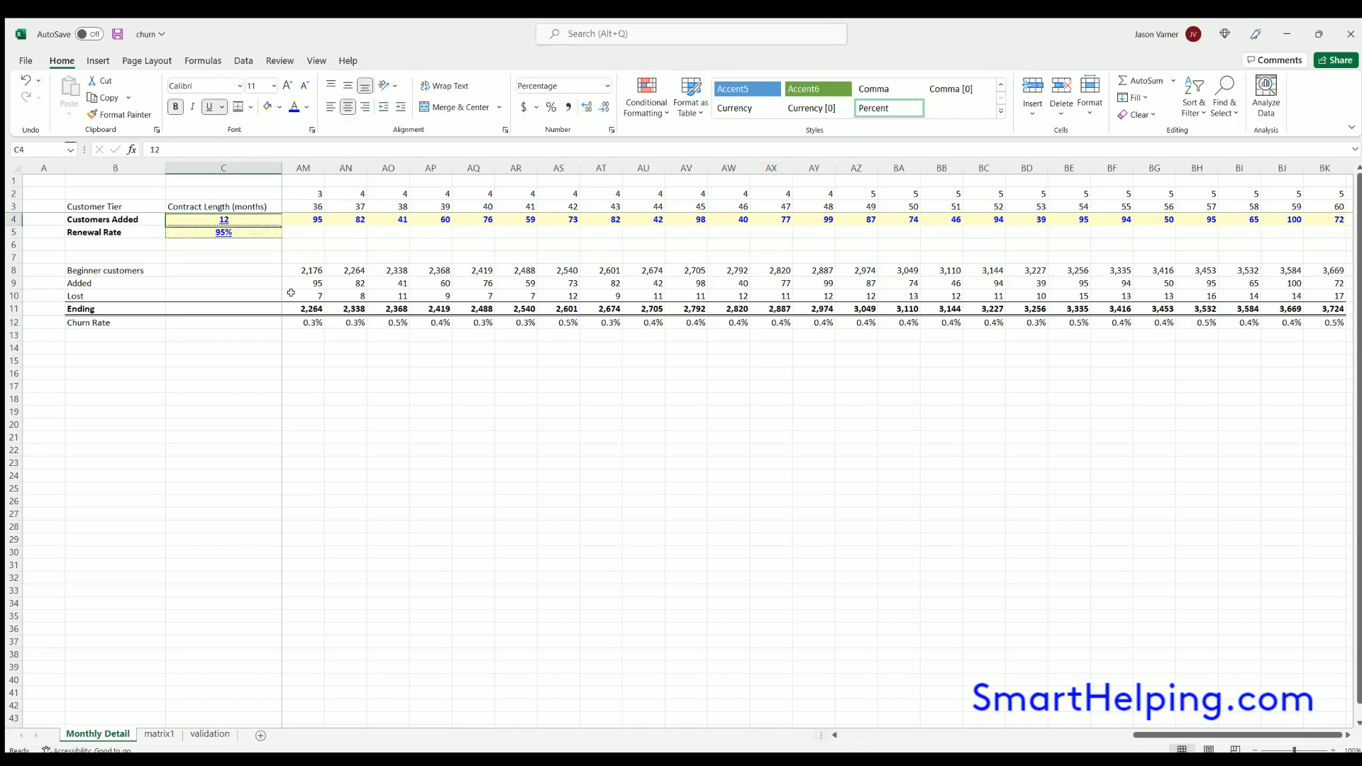
key("Down")
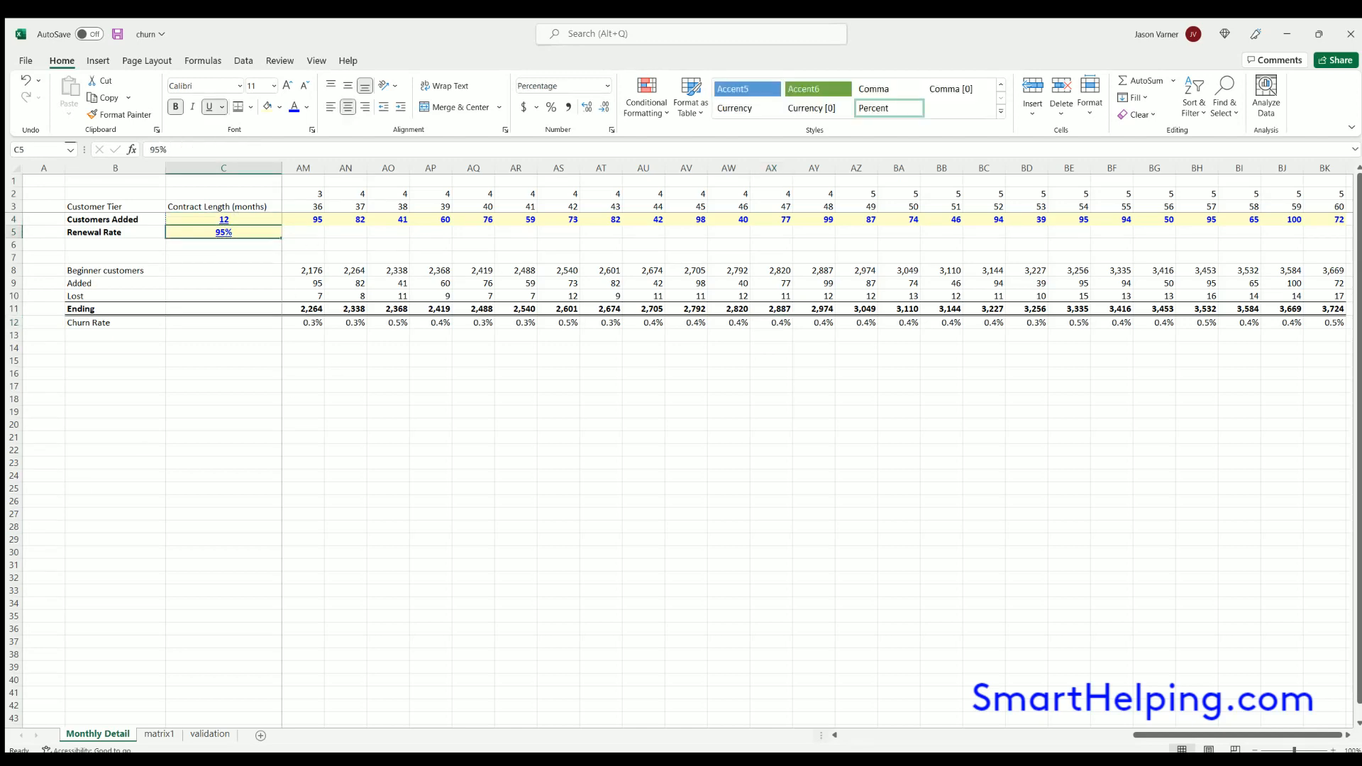
type("80")
key("Return")
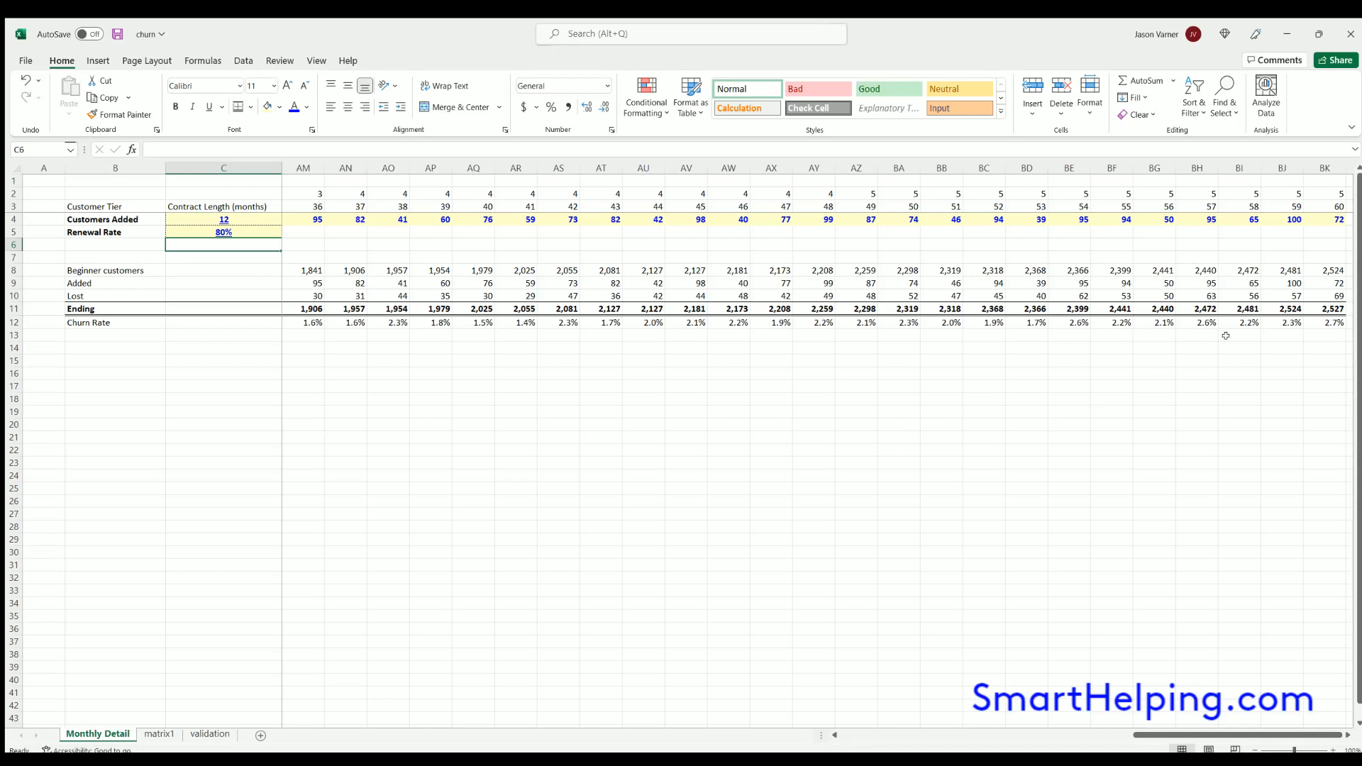
left_click_drag(1333, 320, 966, 335)
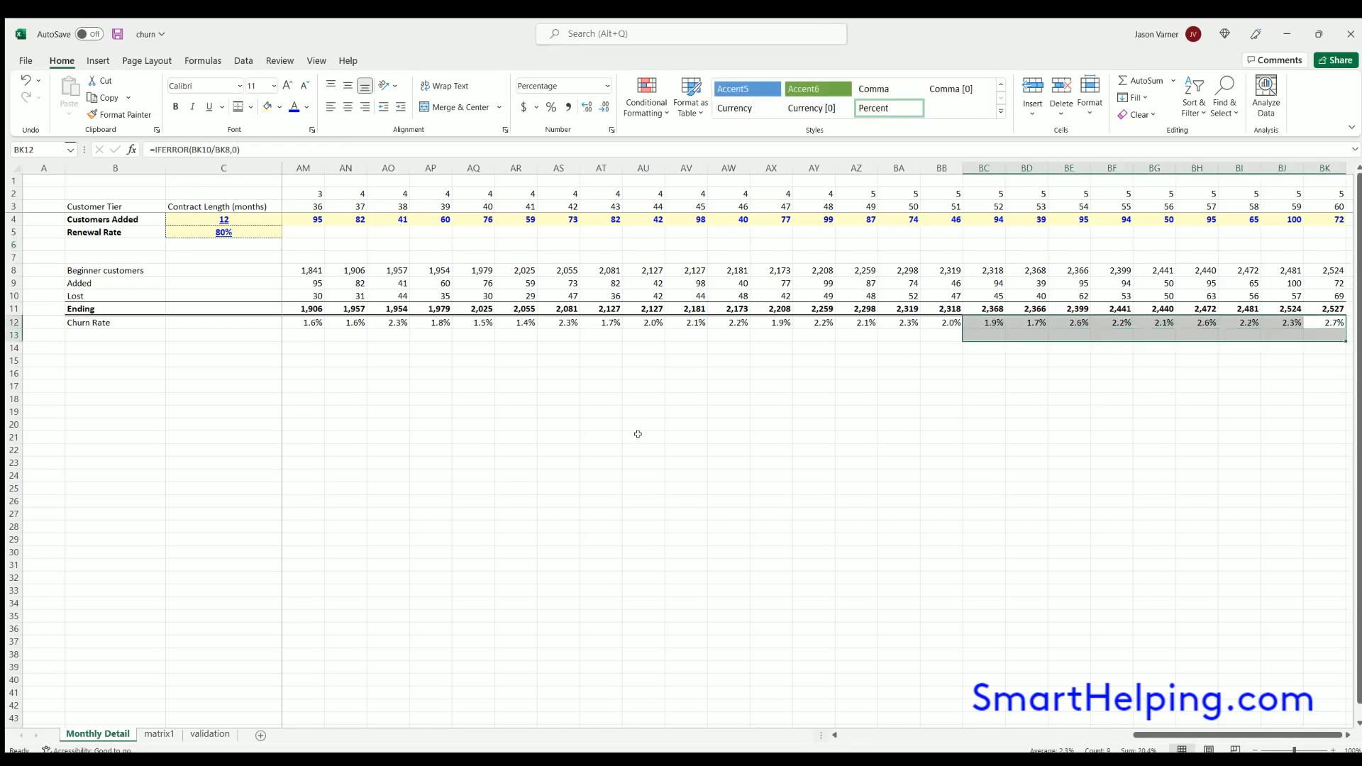
left_click(601, 450)
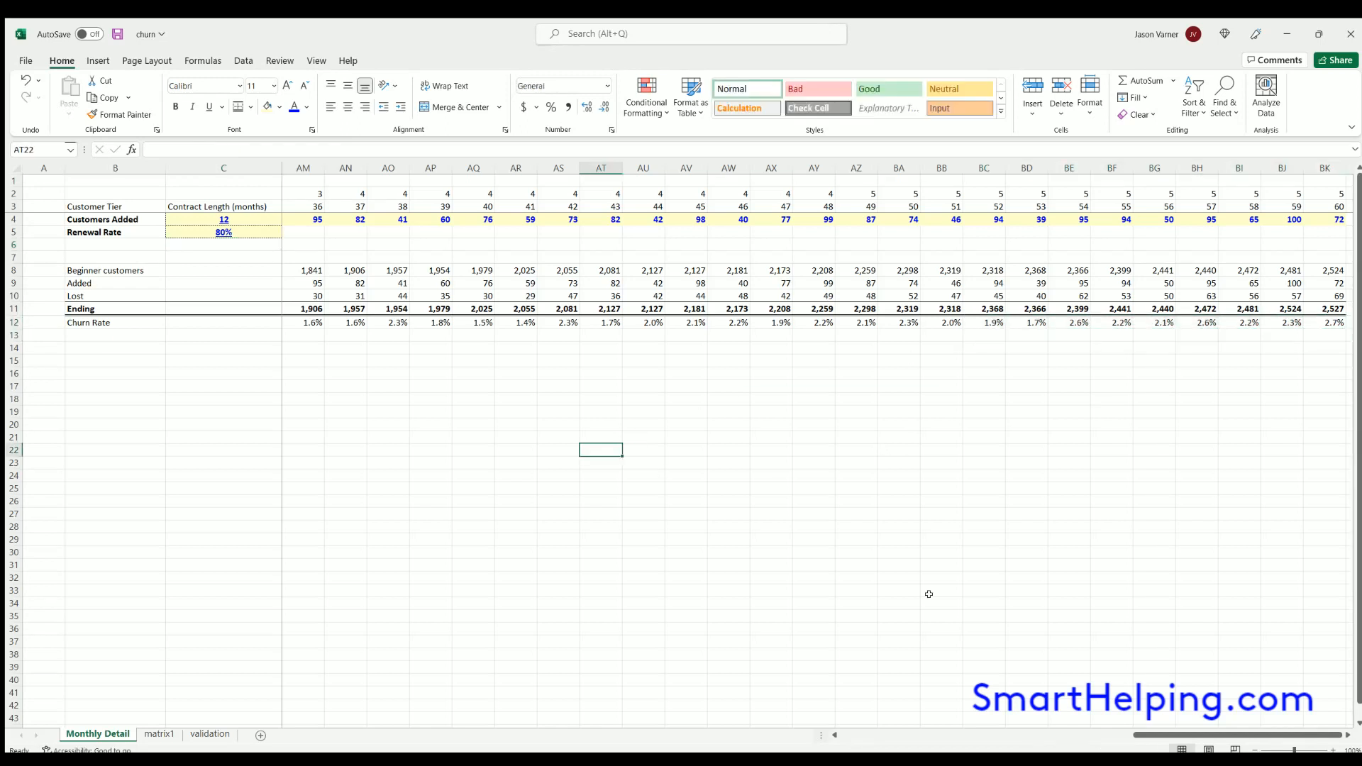
Save the workbook and review the churn rate row in the early months.
left_click(115, 33)
left_click_drag(92, 323, 615, 322)
left_click(626, 419)
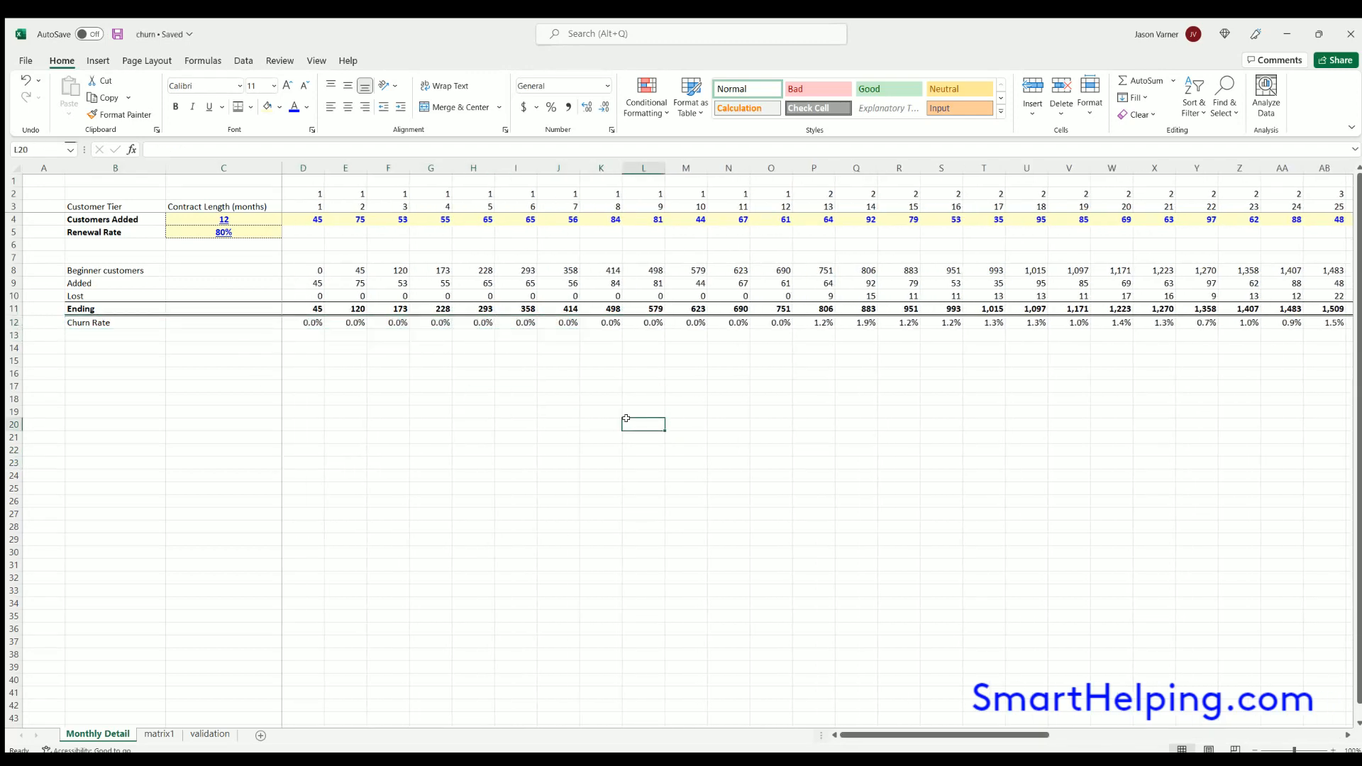
Fill the month 1 Customers Added value in D4 across through month 60.
left_click(313, 220)
key("F2")
key("Return")
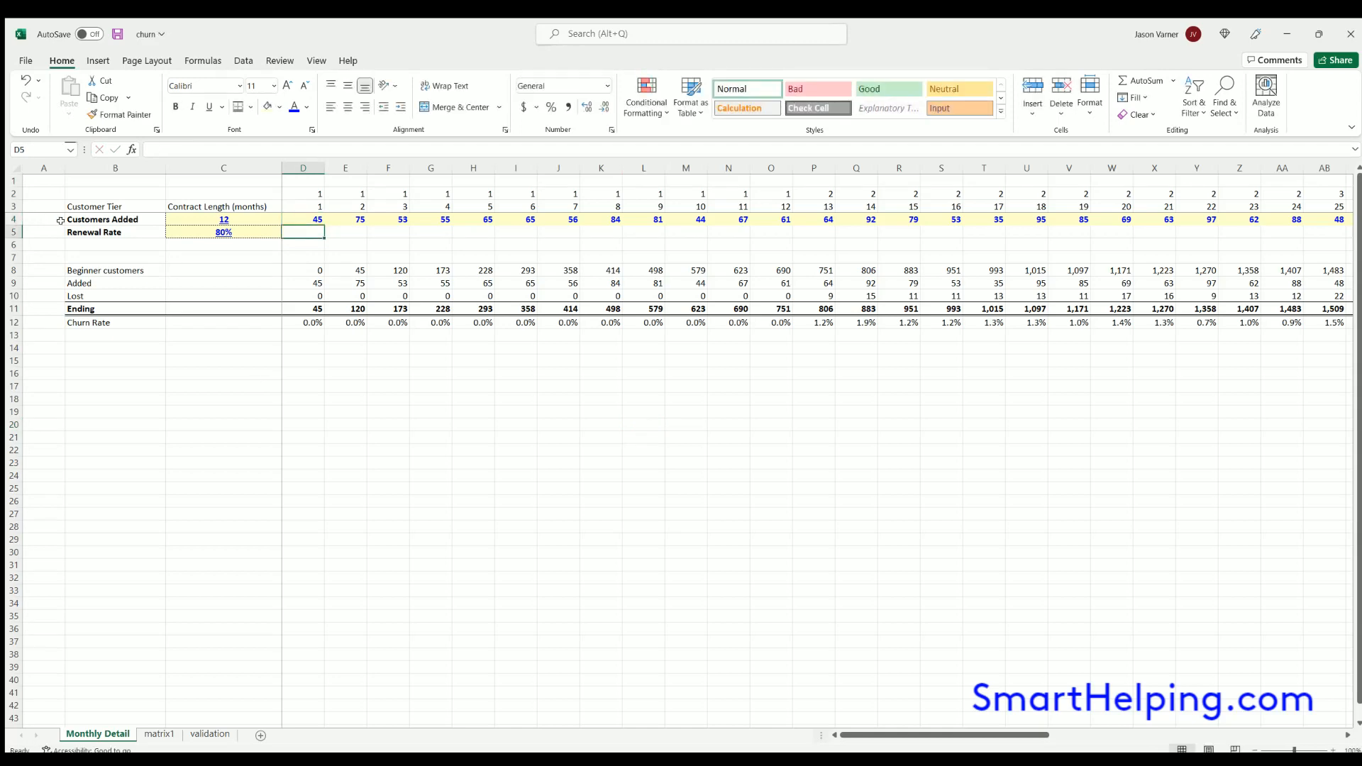
left_click(312, 219)
left_click_drag(324, 226, 1302, 220)
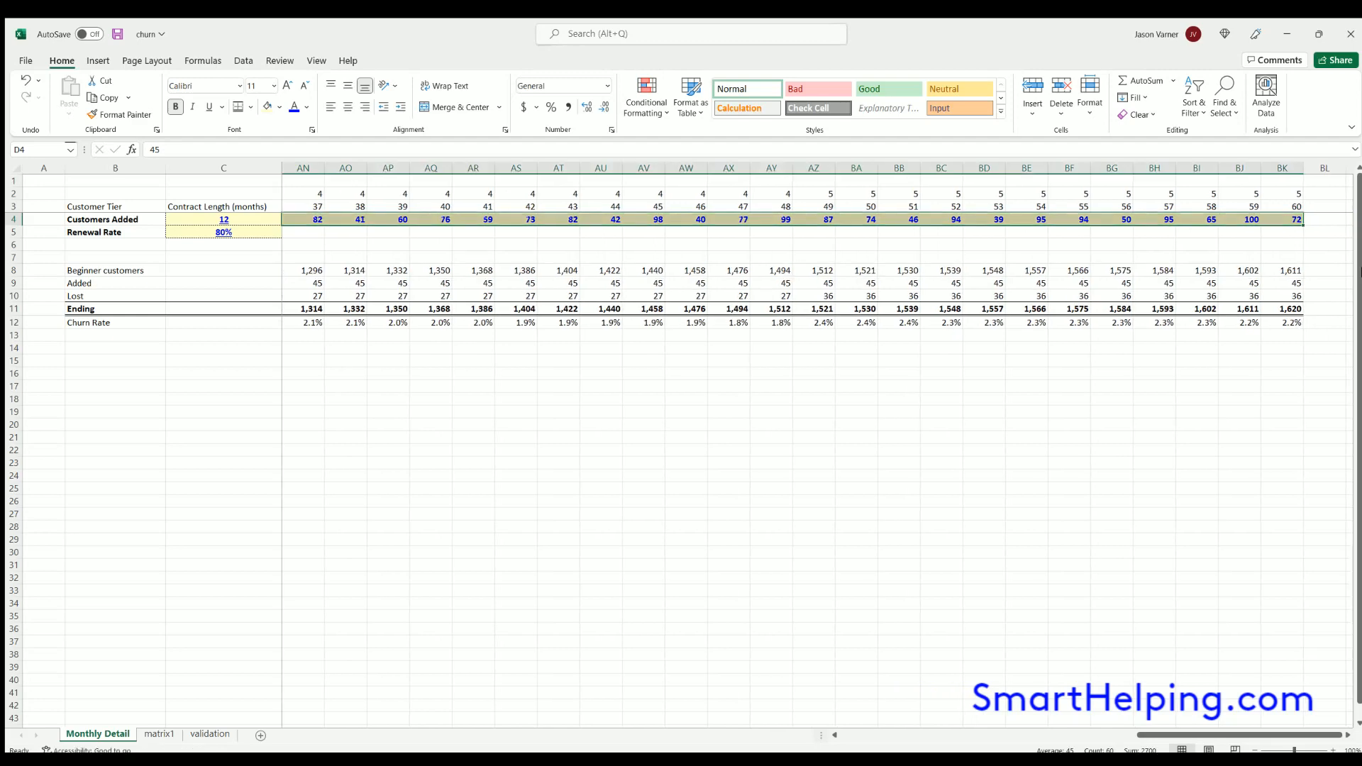
Set the contract length in C4 to 1 month and the renewal rate in C5 to 95%.
left_click(227, 219)
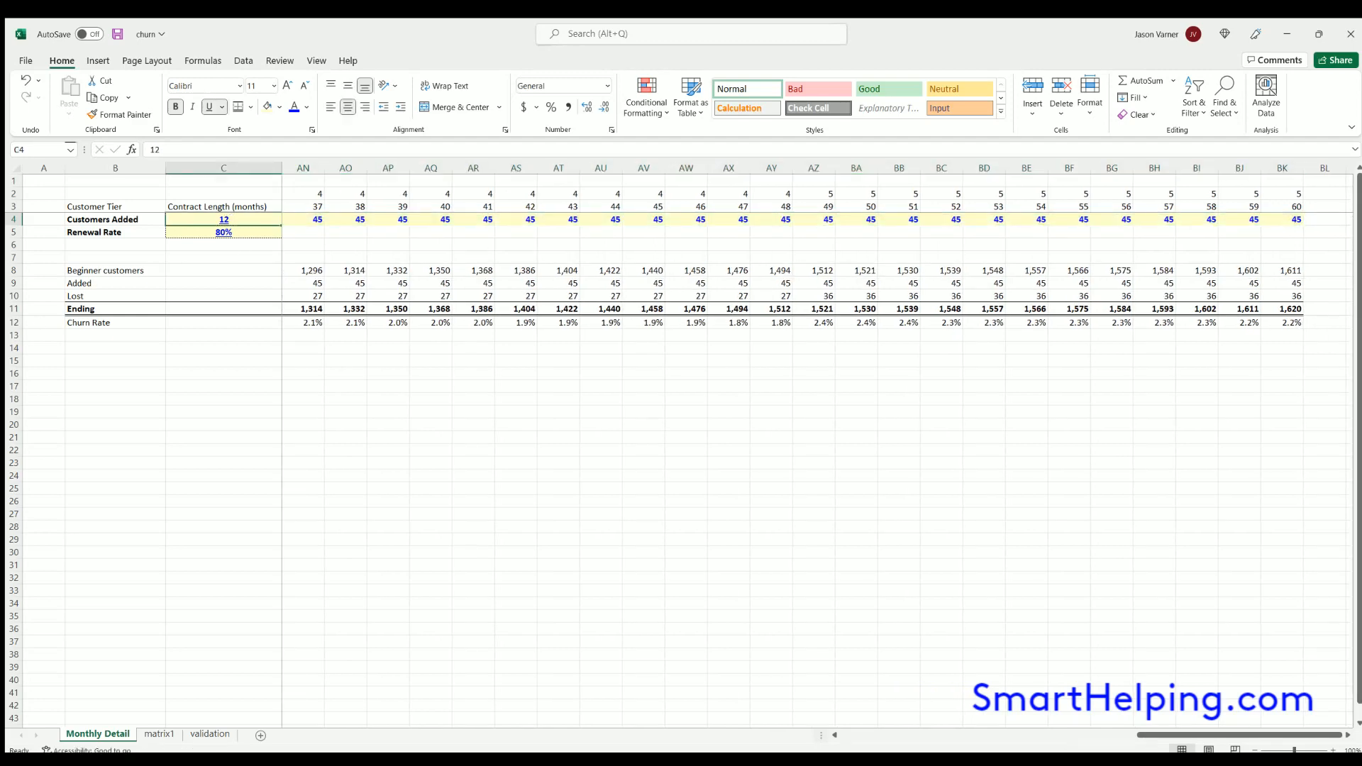
type("1")
key("Return")
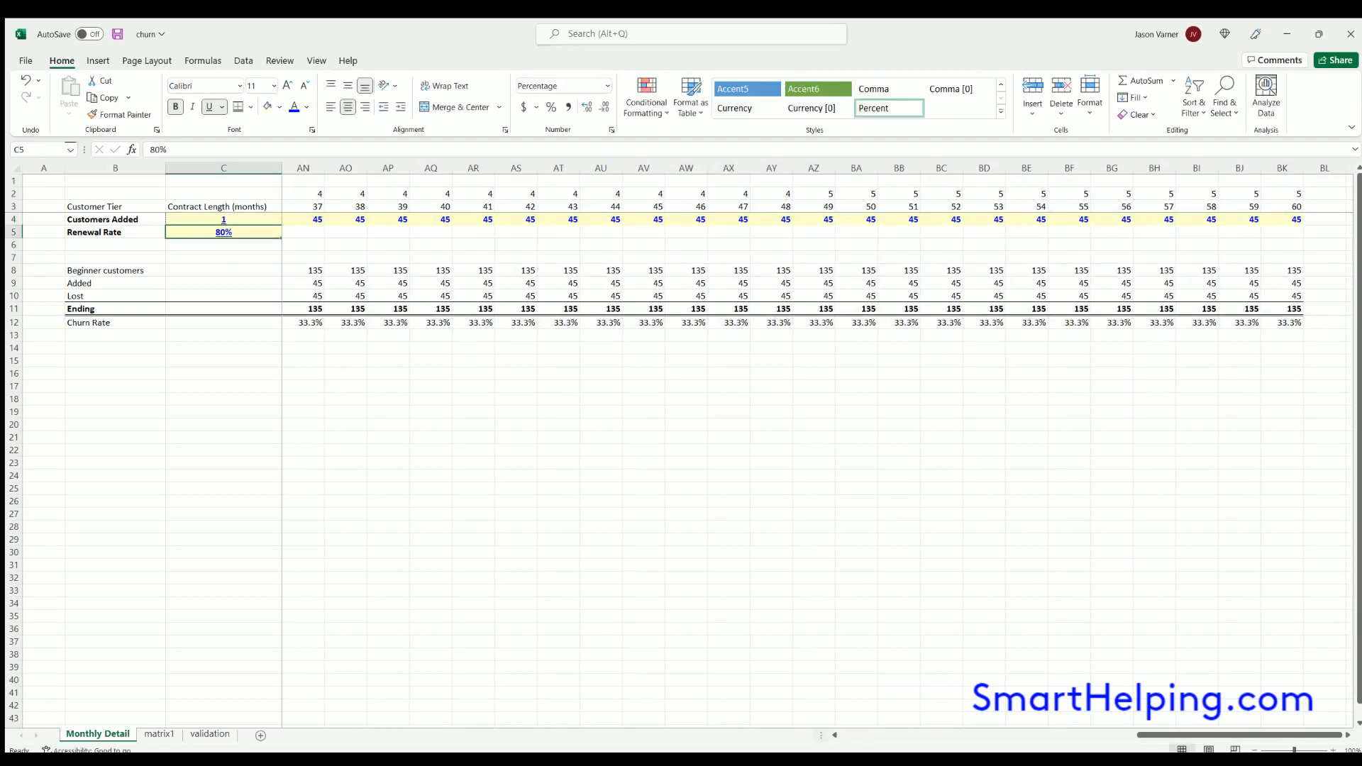
type("95")
key("Return")
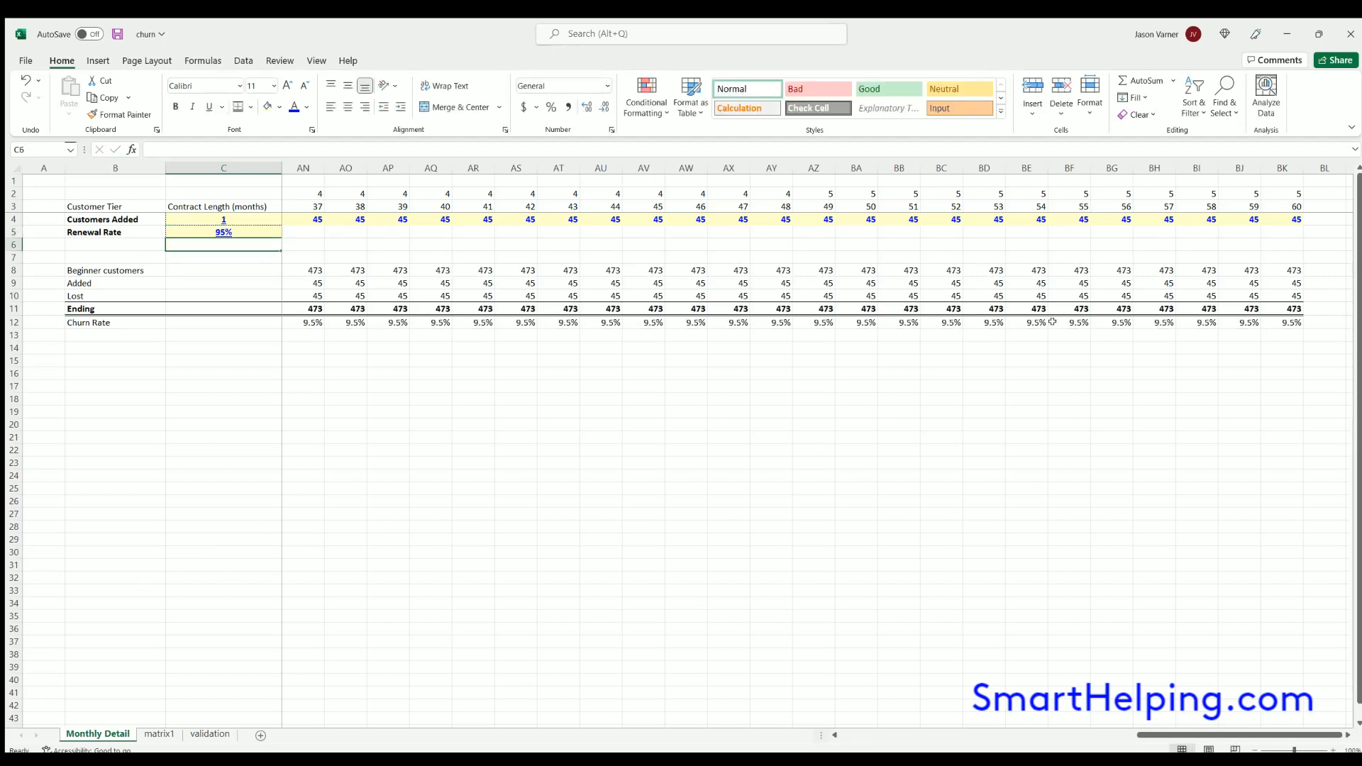
Examine how the churn rate develops from month 1 to month 60 with constant customers added.
left_click(1277, 321)
left_click_drag(1156, 734, 859, 734)
left_click_drag(305, 321, 1035, 347)
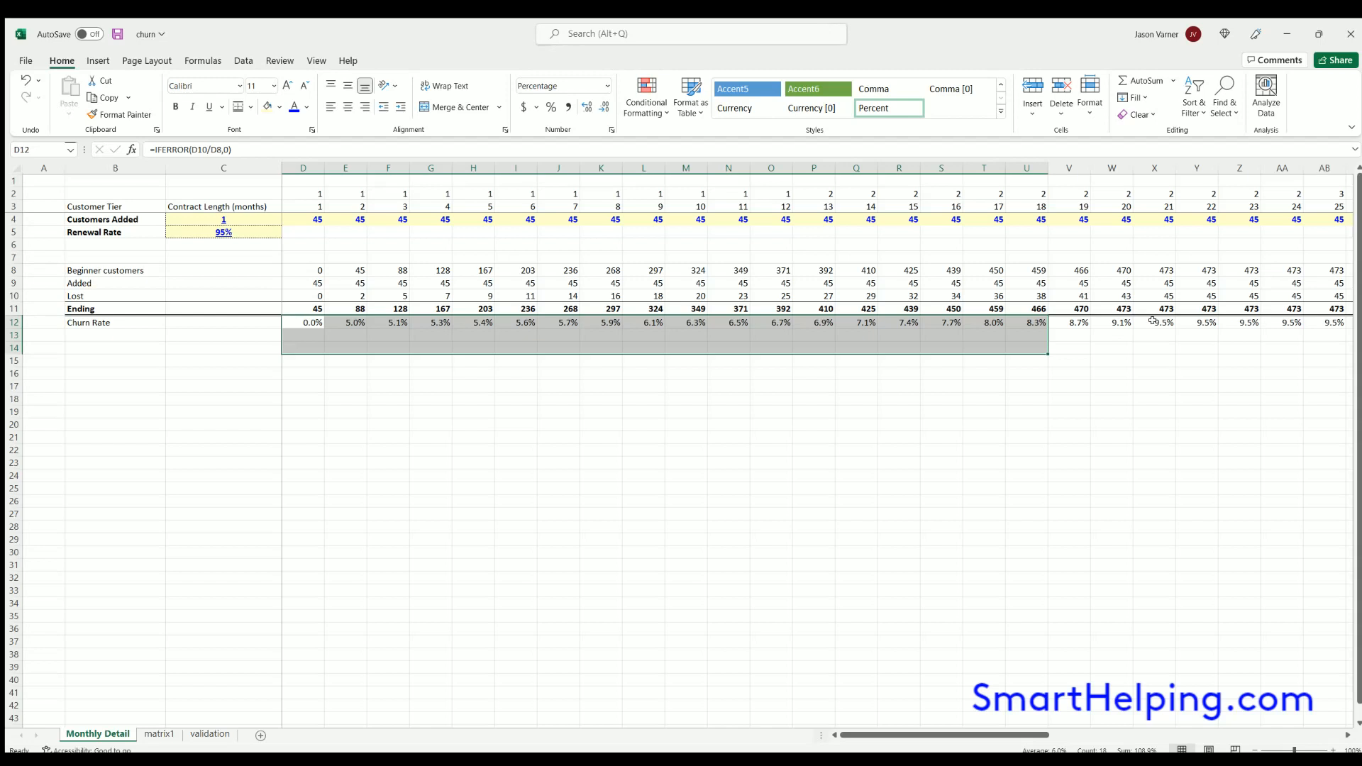
left_click(1153, 322)
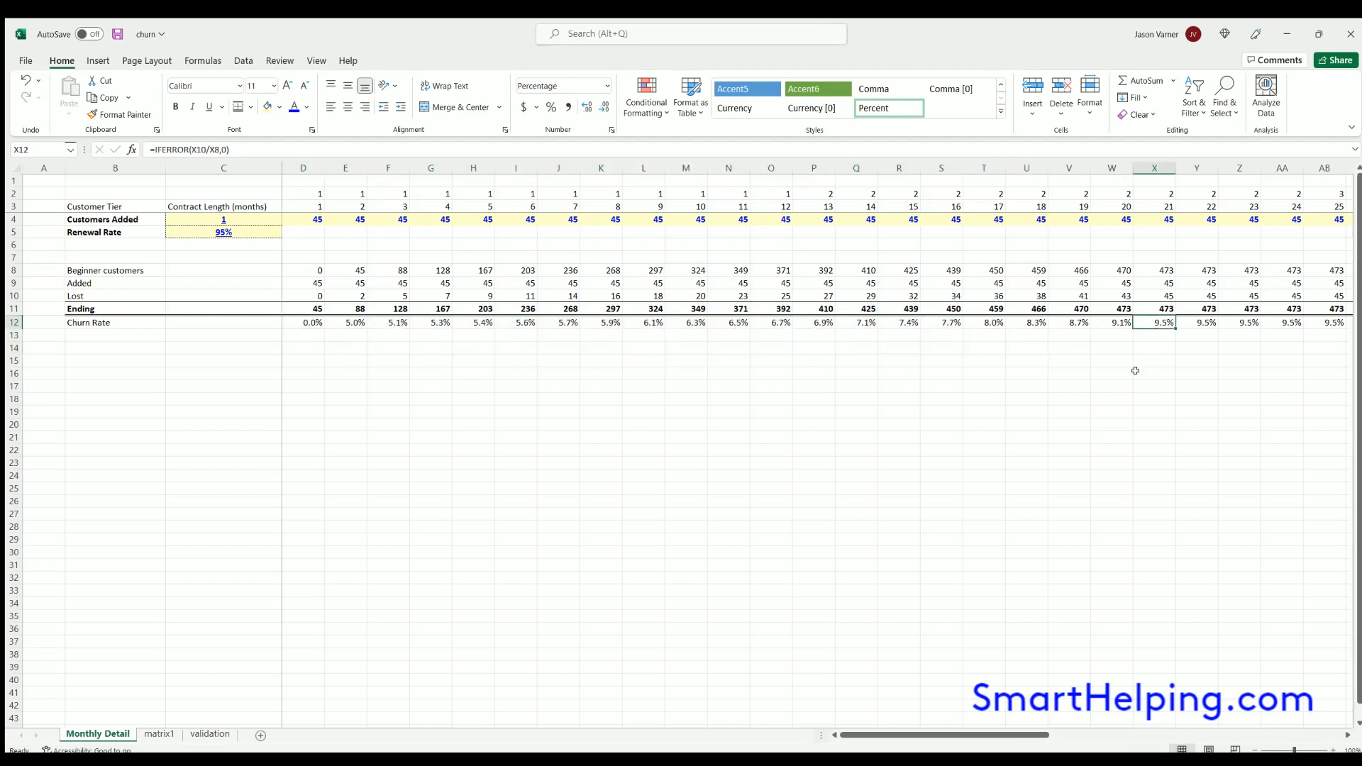
key("Right")
key("Right")
key("Right")
key("Right")
key("Right")
key("Right")
key("Right")
key("Right")
key("Right")
key("Right")
key("Right")
key("Right")
key("Right")
key("Right")
key("Right")
key("Right")
key("Right")
key("Right")
key("Right")
key("Right")
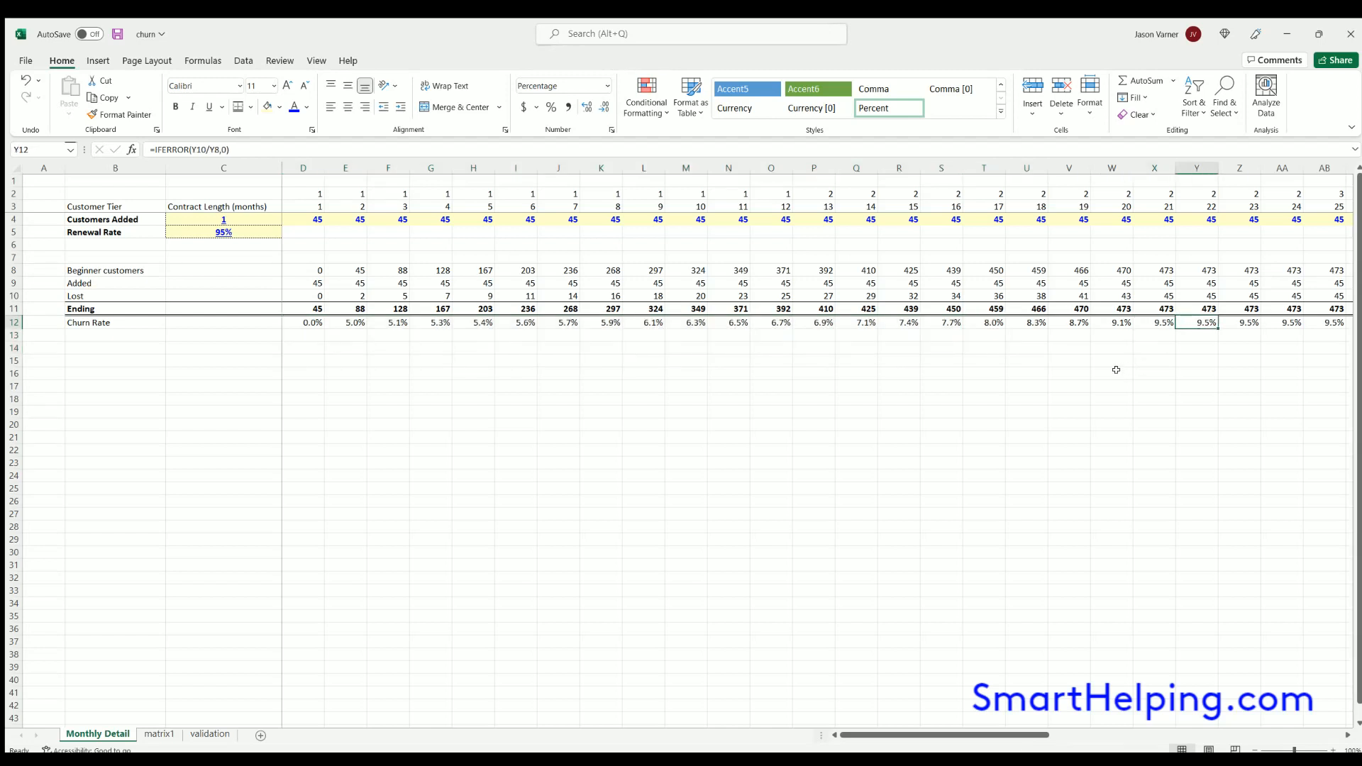
key("Right")
key("Right")
key("Right")
key("Right")
key("Right")
key("Right")
key("Right")
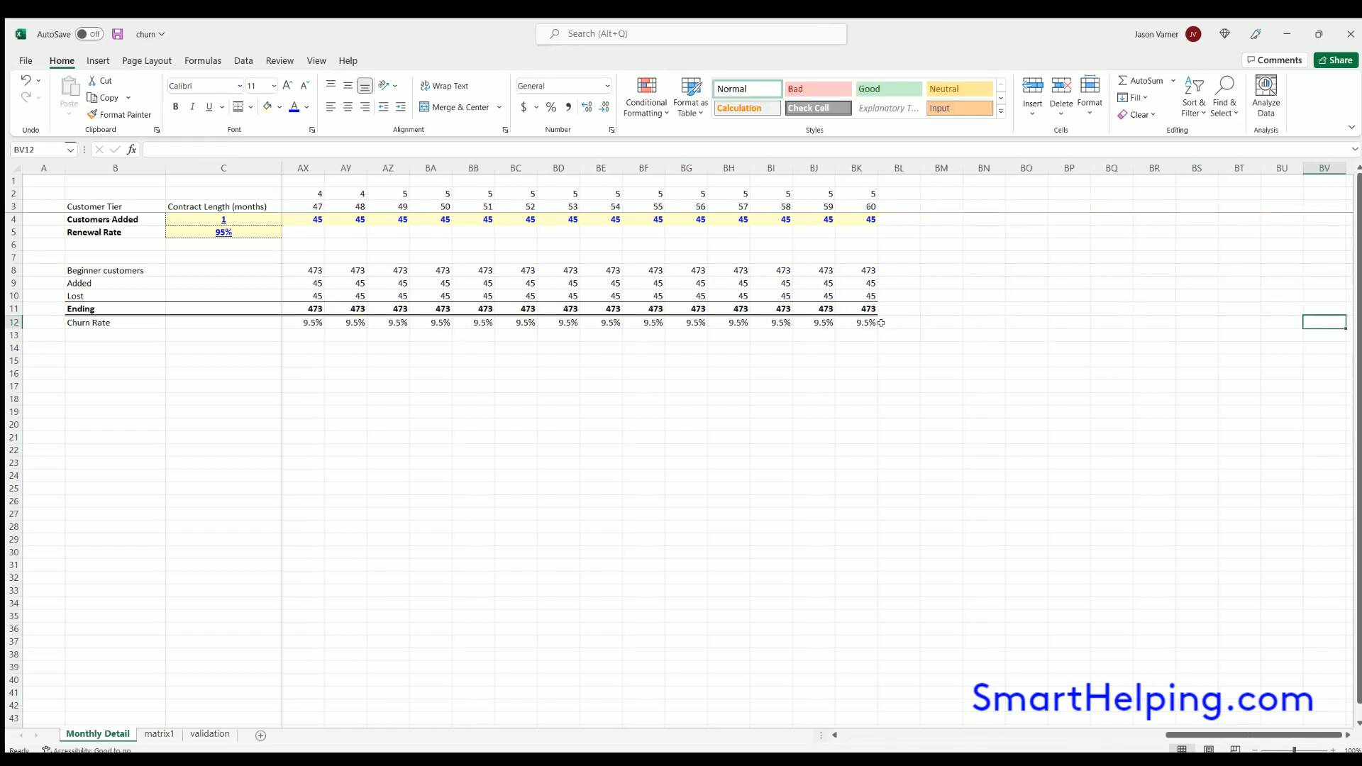
left_click(859, 321)
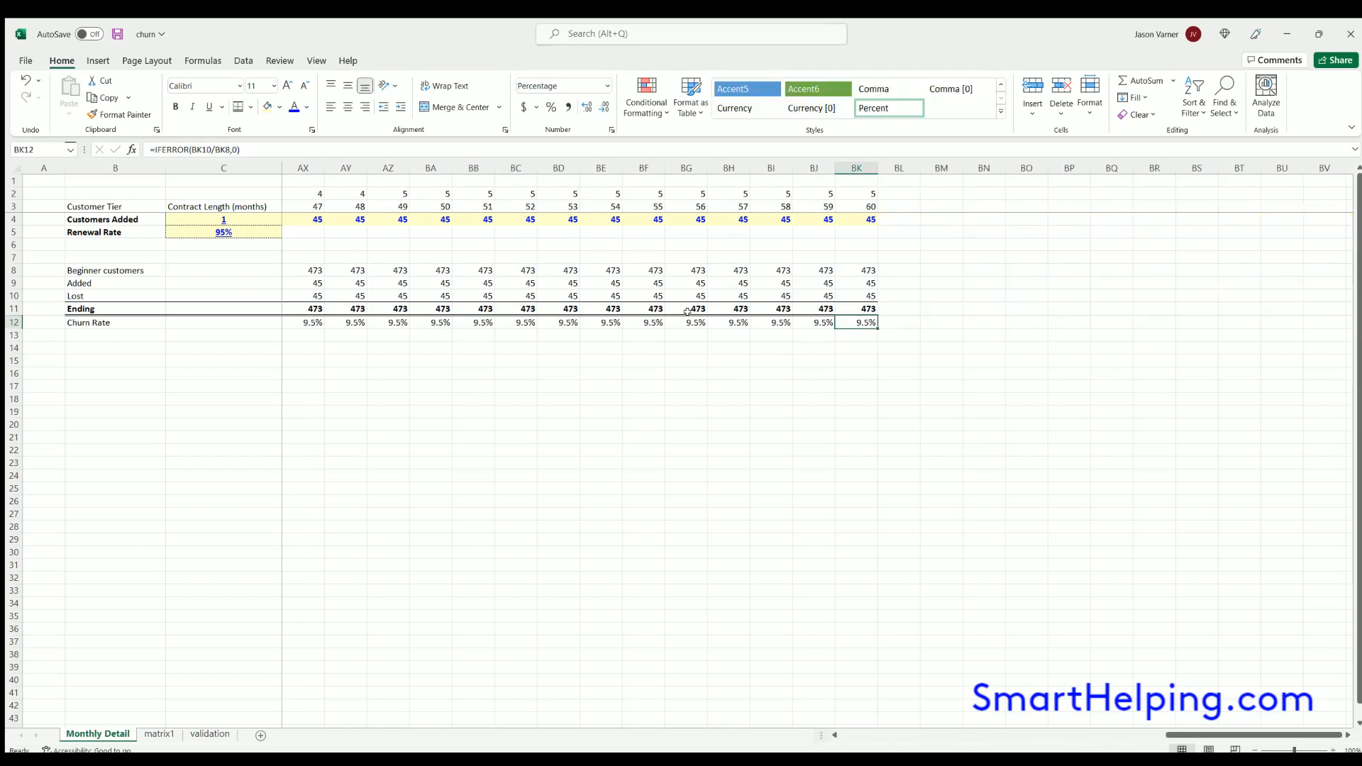
left_click(478, 216)
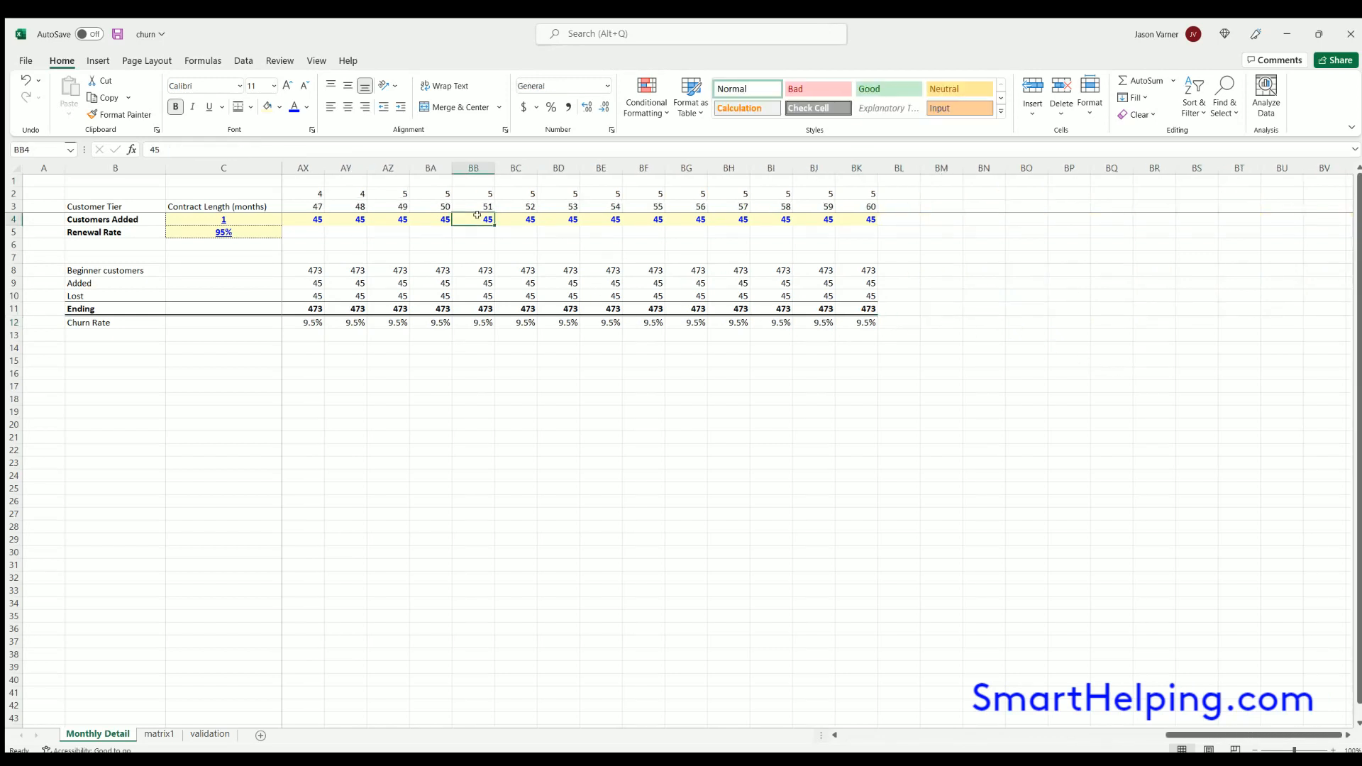
left_click(504, 342)
left_click(845, 359)
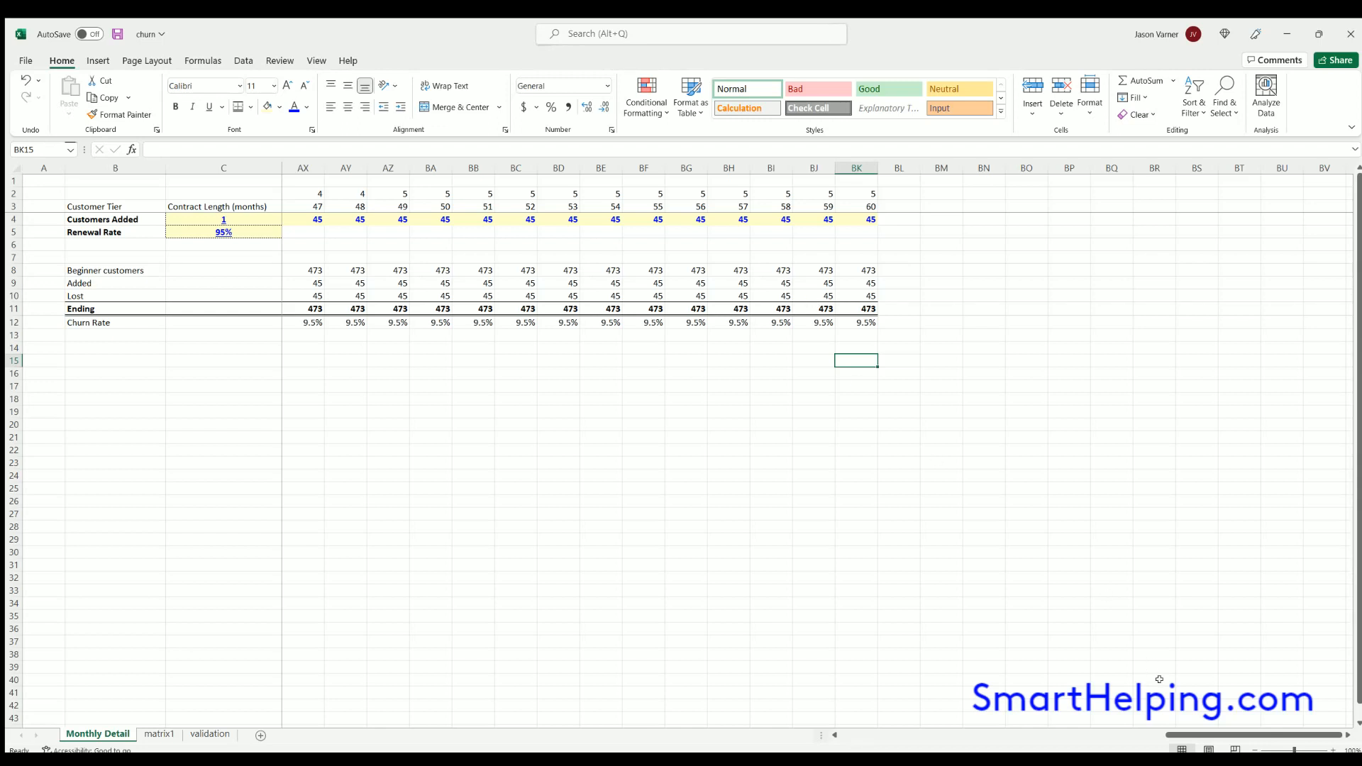
left_click_drag(1192, 735, 864, 734)
left_click(512, 448)
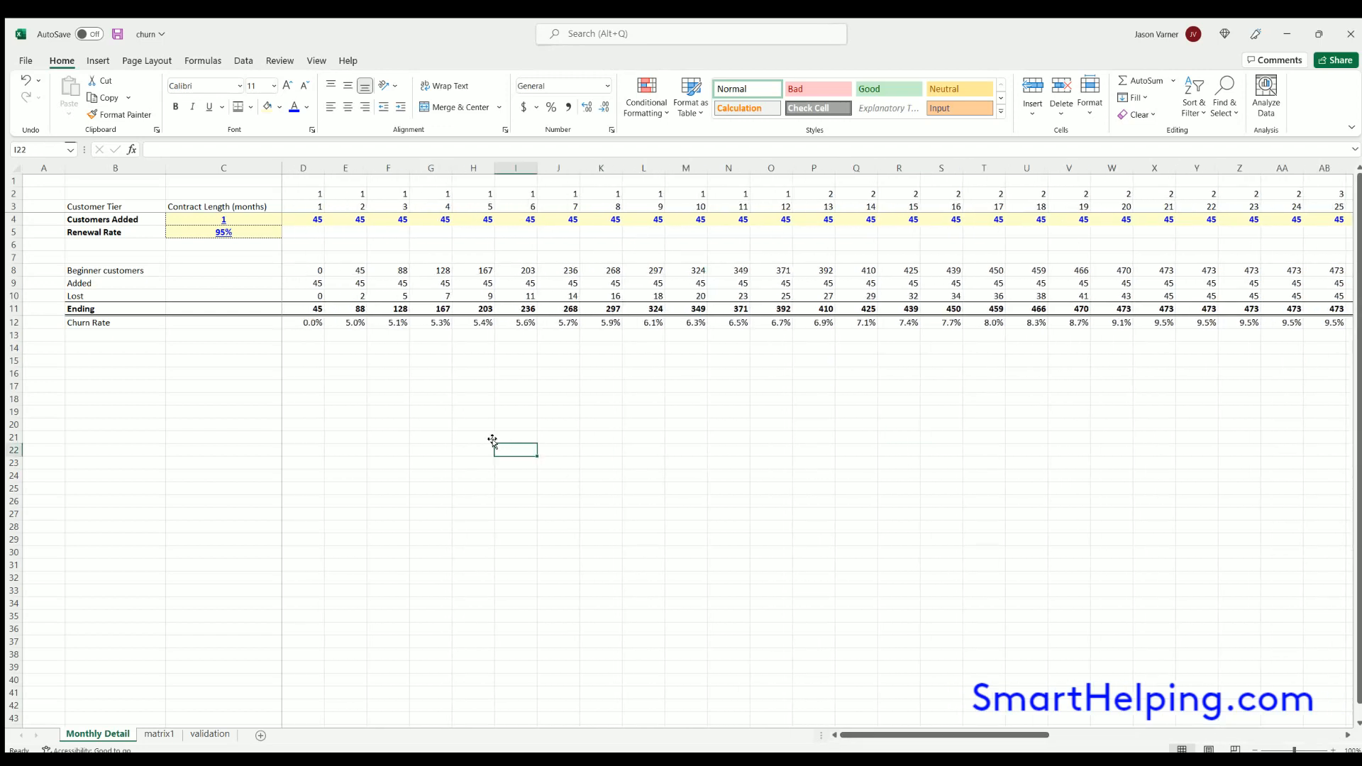
Copy the customer summary block B8:E12, including its labels, to B15.
left_click(88, 369)
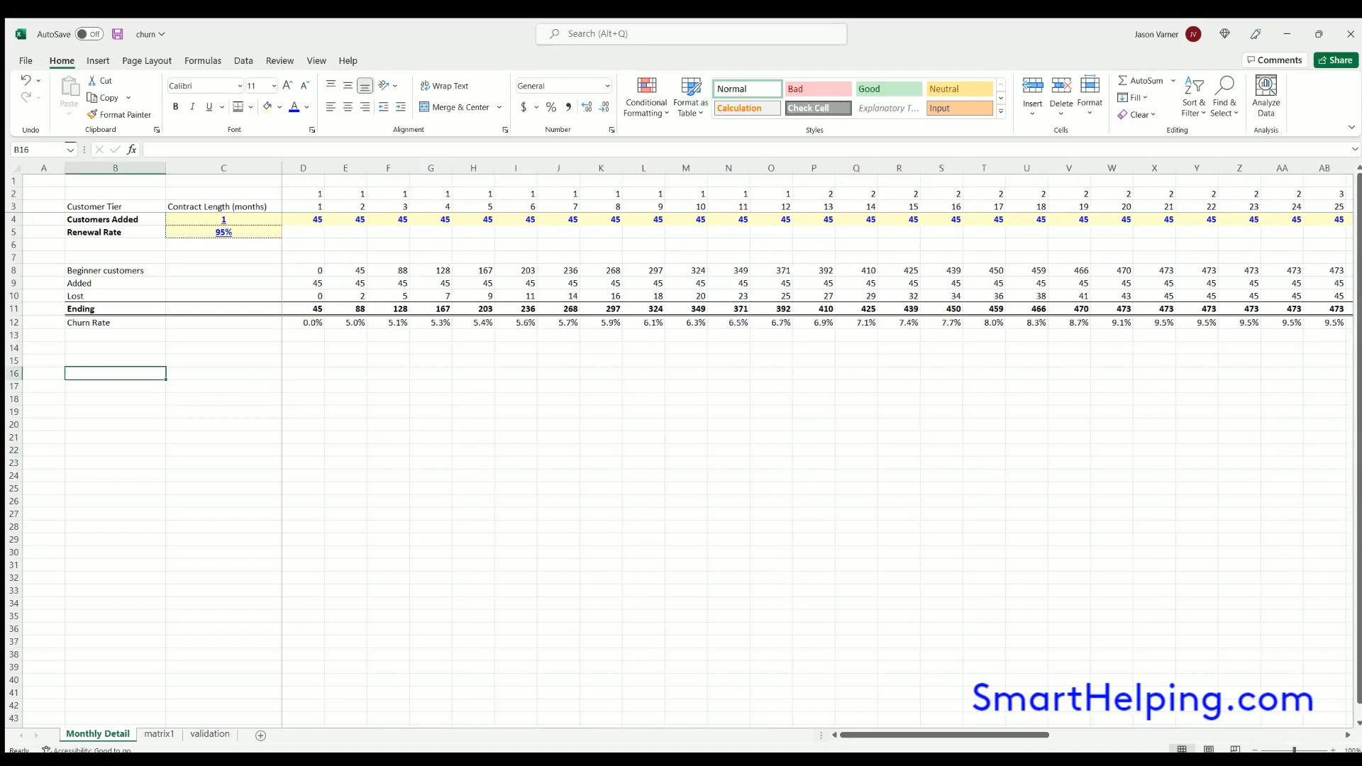
left_click_drag(95, 263, 355, 323)
key("ctrl+c")
left_click(82, 335)
left_click(76, 370)
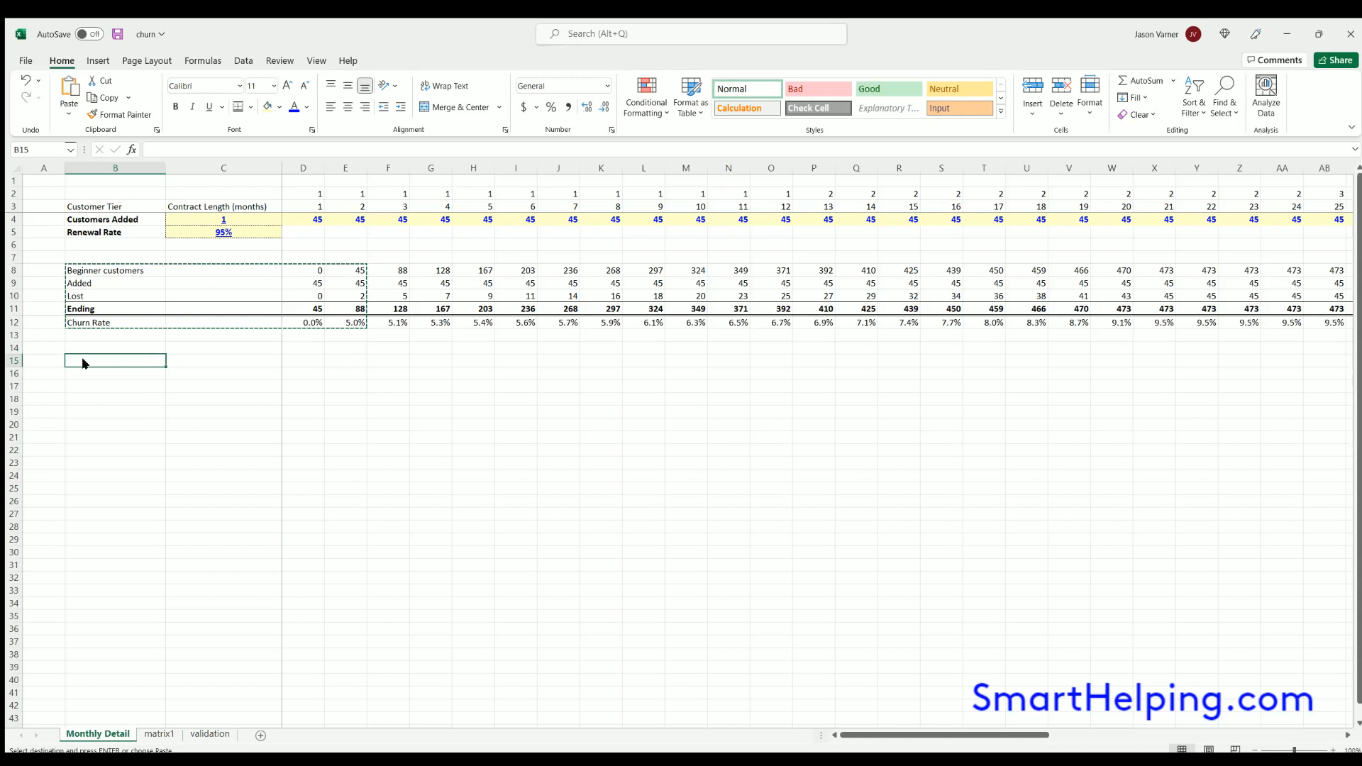
key("ctrl+v")
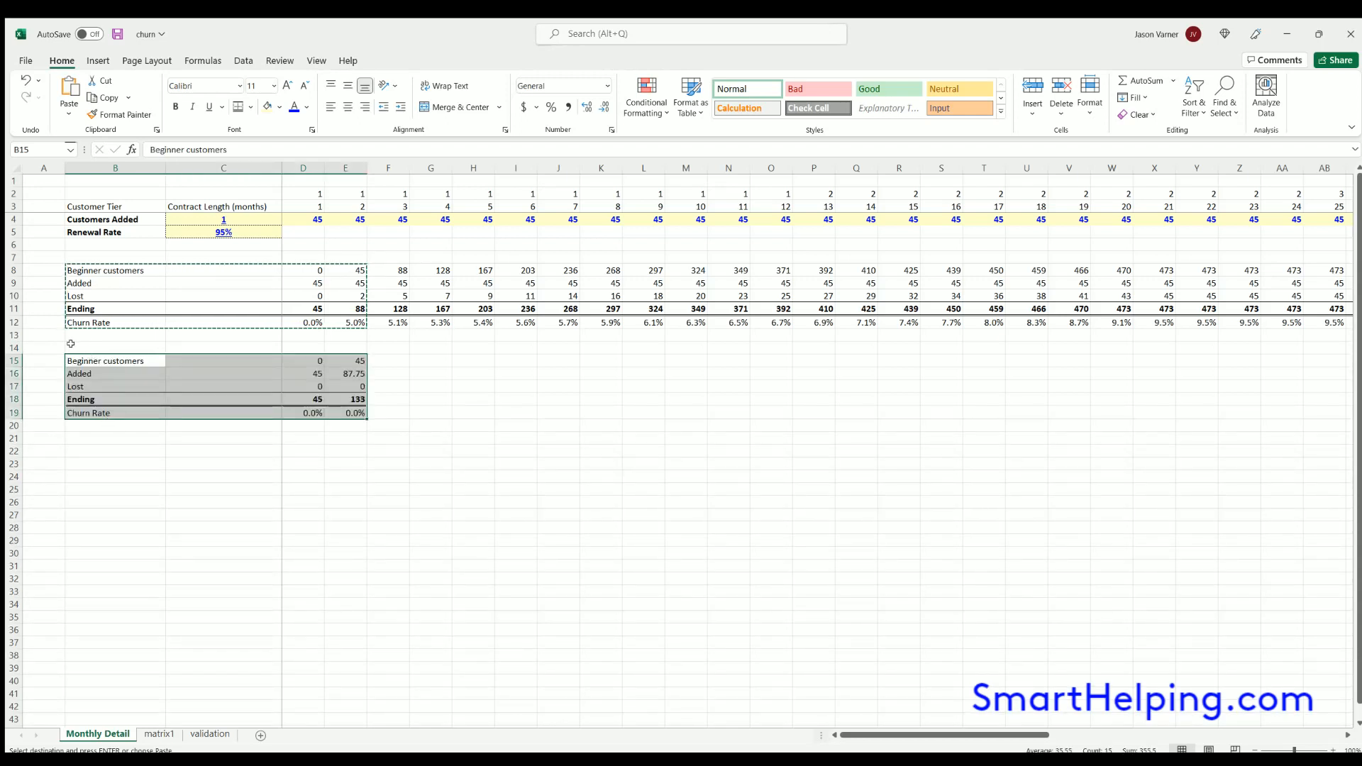
Label B14 above the copied block "$ paid per month".
left_click(90, 347)
type("%")
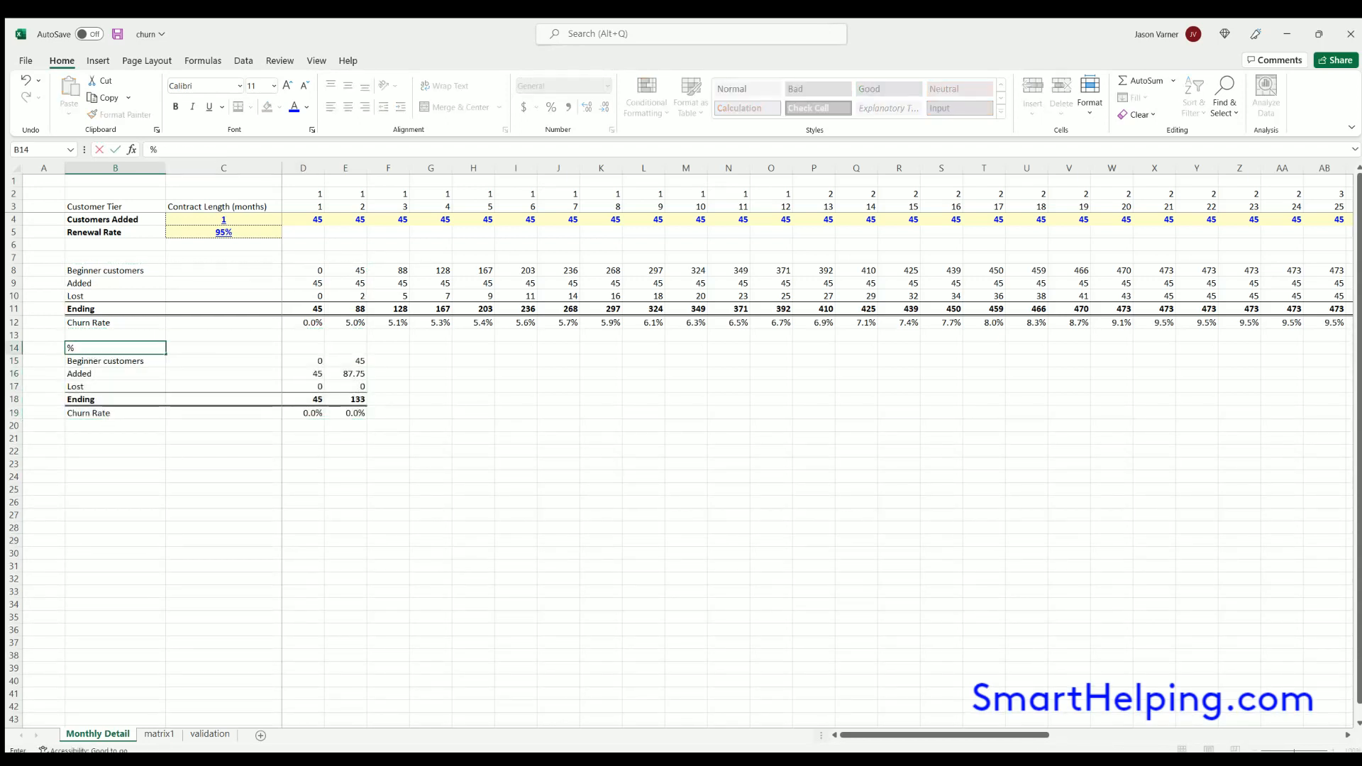
type("$ paid per month")
key("Return")
Format C14 as a yellow input cell with blue text in accounting format and enter 5.
key("Up")
key("Right")
key("Right")
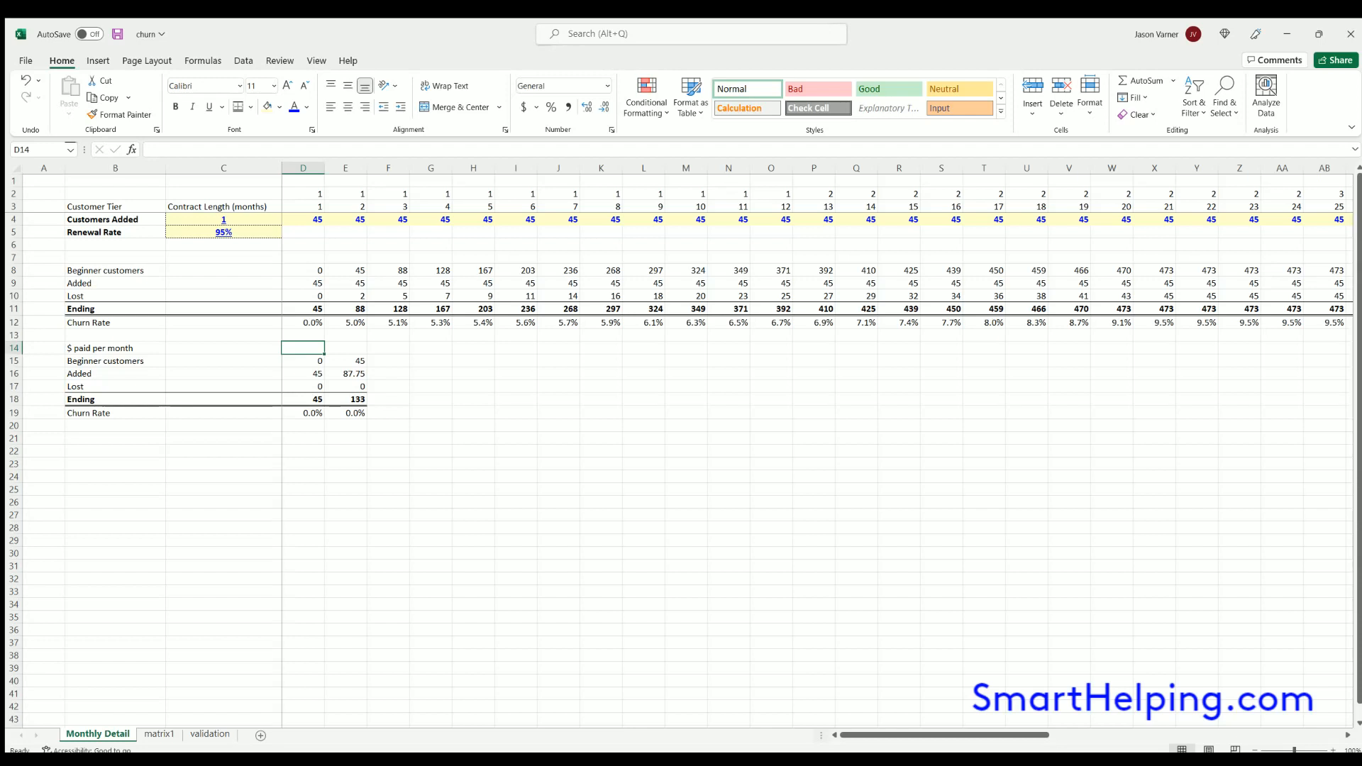
key("Left")
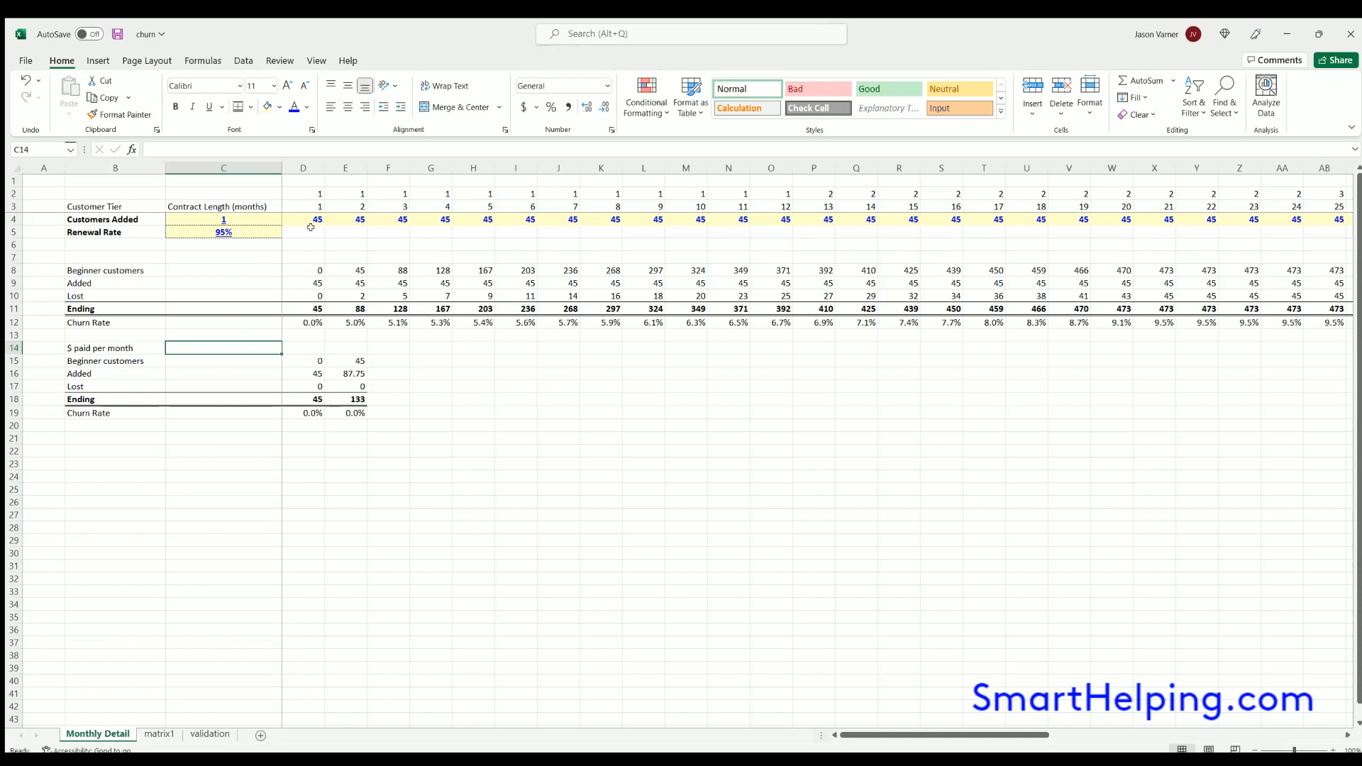
left_click(267, 106)
left_click(524, 107)
type("5")
key("Return")
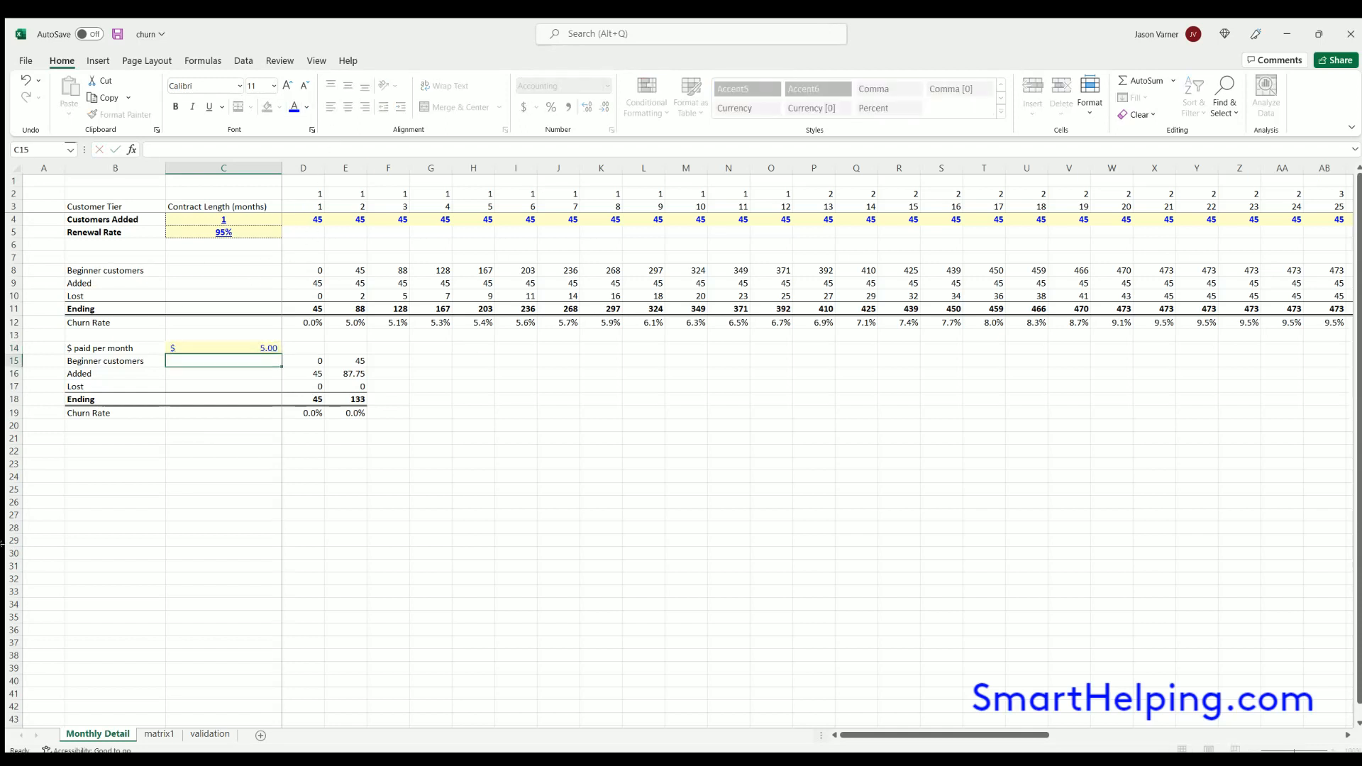
Enter =D8*$C$14 in D15 to convert the month 1 beginner customers to dollars.
left_click(304, 359)
type("=")
left_click(304, 270)
type("*")
left_click(249, 346)
left_click(192, 149)
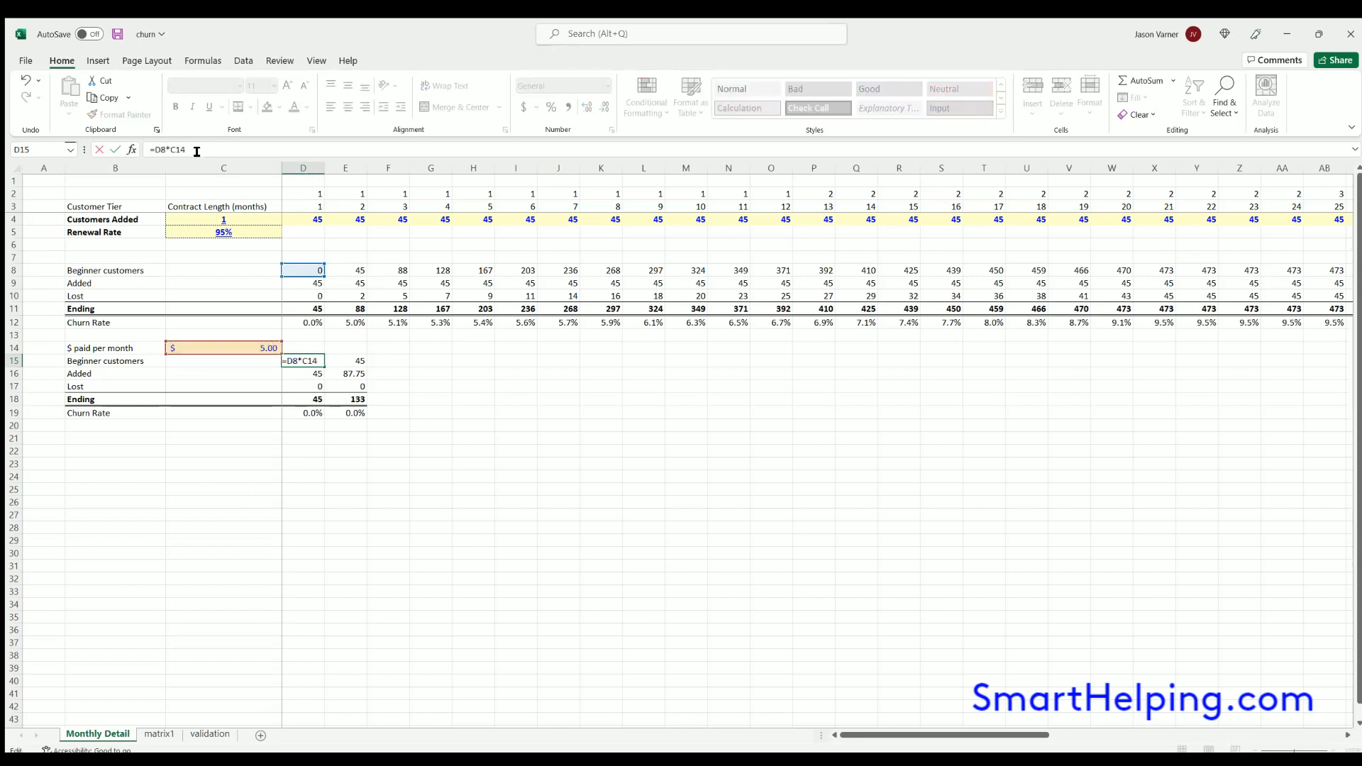
type("$")
key("Return")
type("]")
key("BackSpace")
Fill the D15 dollar formula down to the Ending row and across through month 60.
left_click(305, 360)
mouse_move(325, 367)
left_mouse_down()
mouse_move(319, 400)
mouse_move(816, 404)
left_mouse_up()
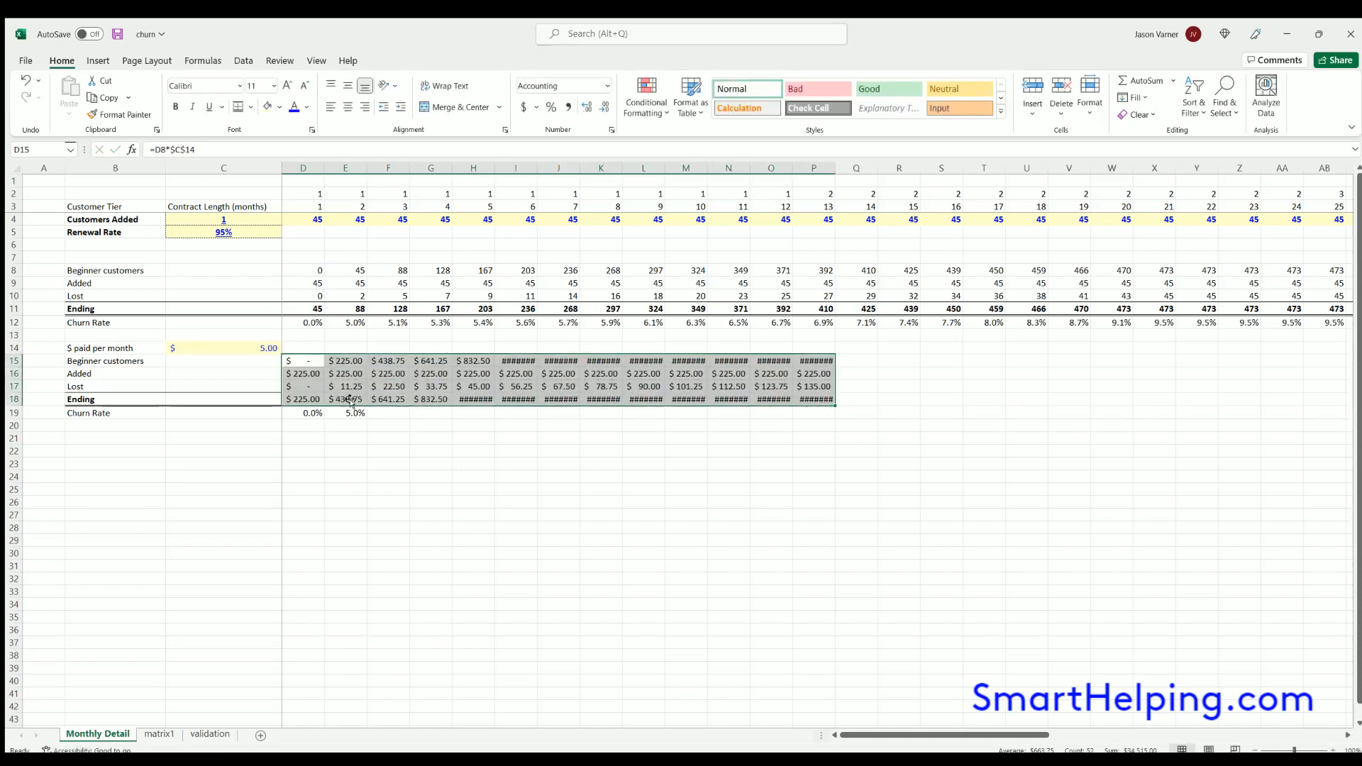
left_click_drag(224, 400, 516, 399)
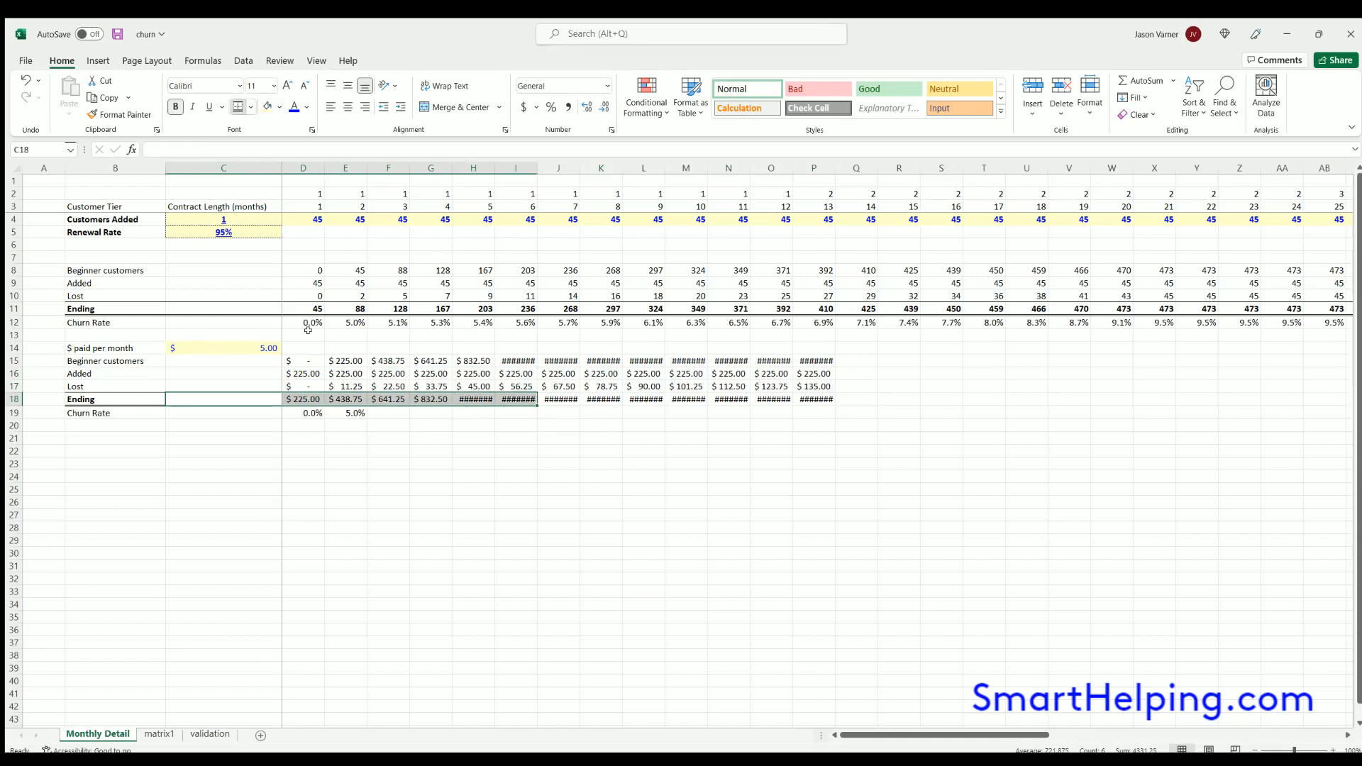
left_click_drag(333, 363, 1303, 401)
left_click(923, 589)
Widen columns D through BK until all the dollar amounts fit.
left_click_drag(1282, 168, 316, 142)
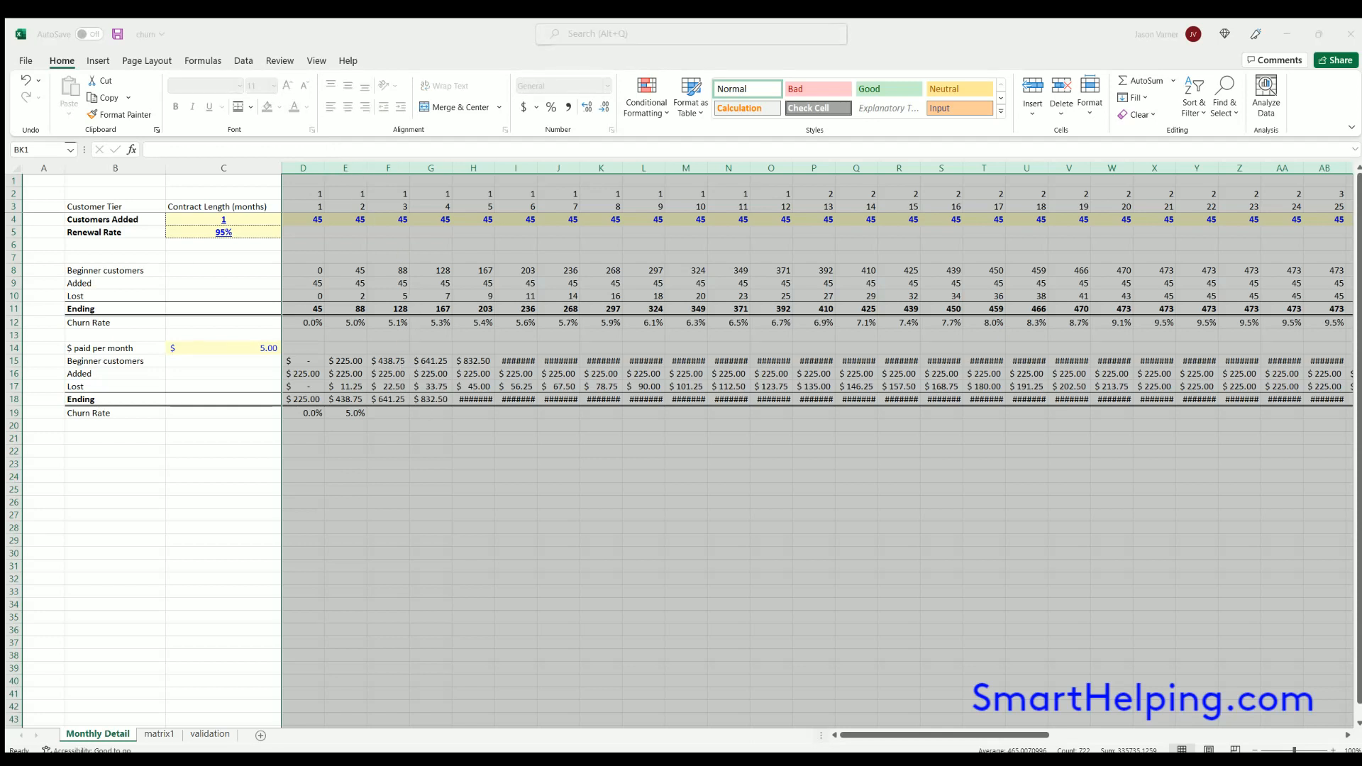
key("Return")
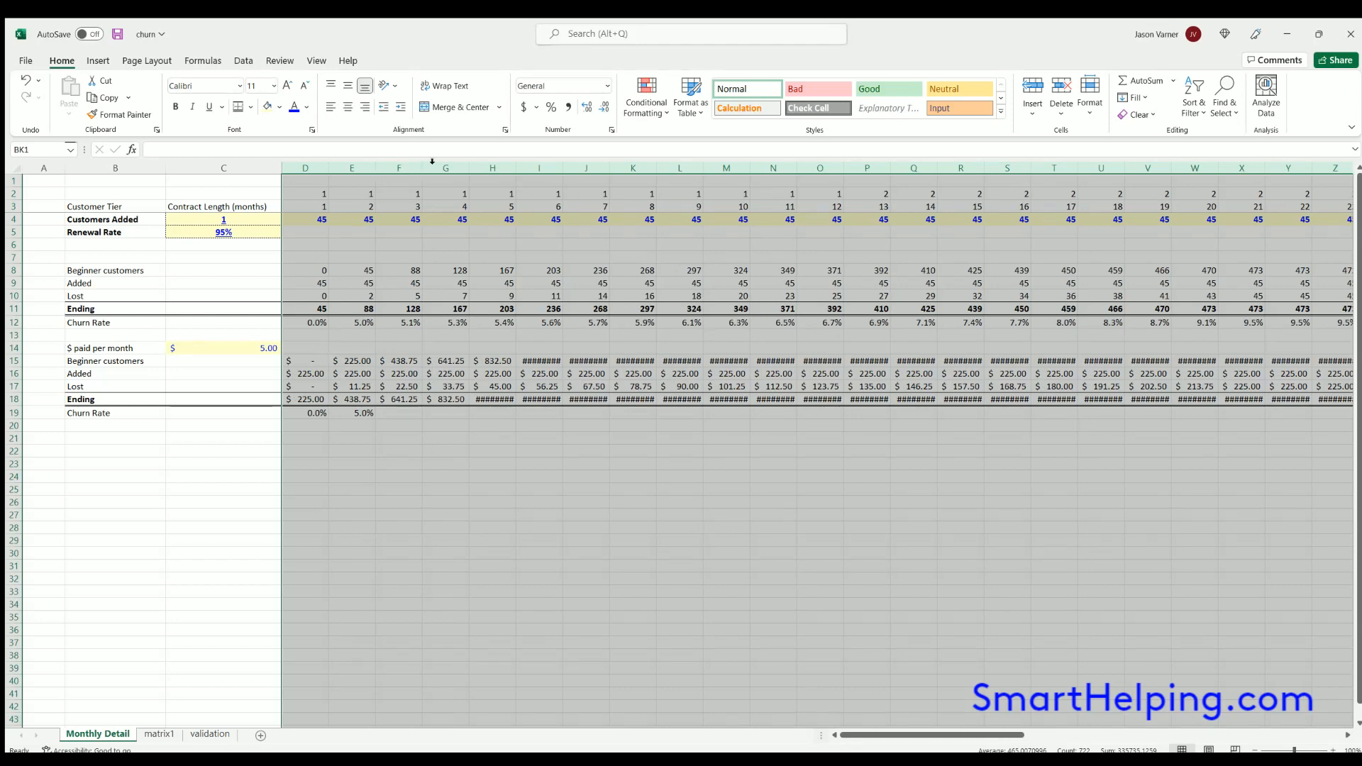
left_click(497, 379)
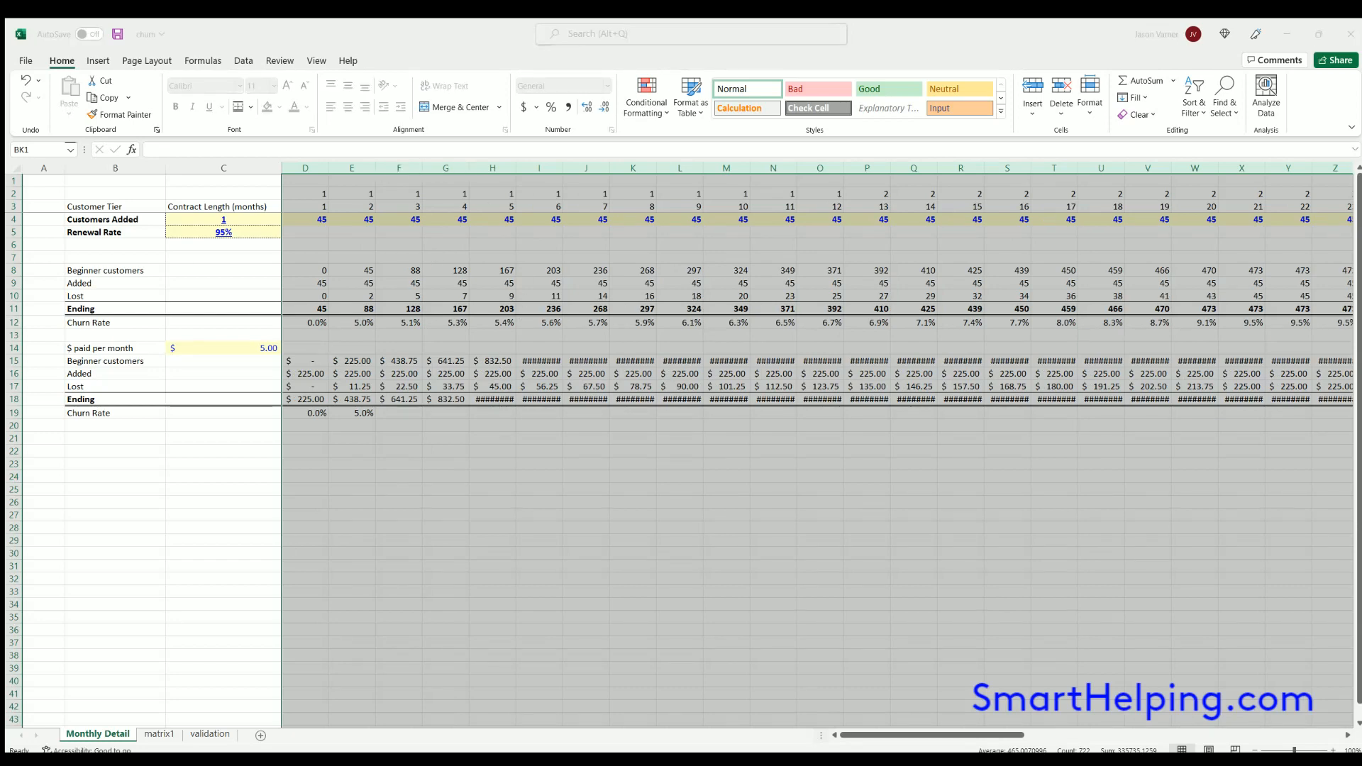
key("Return")
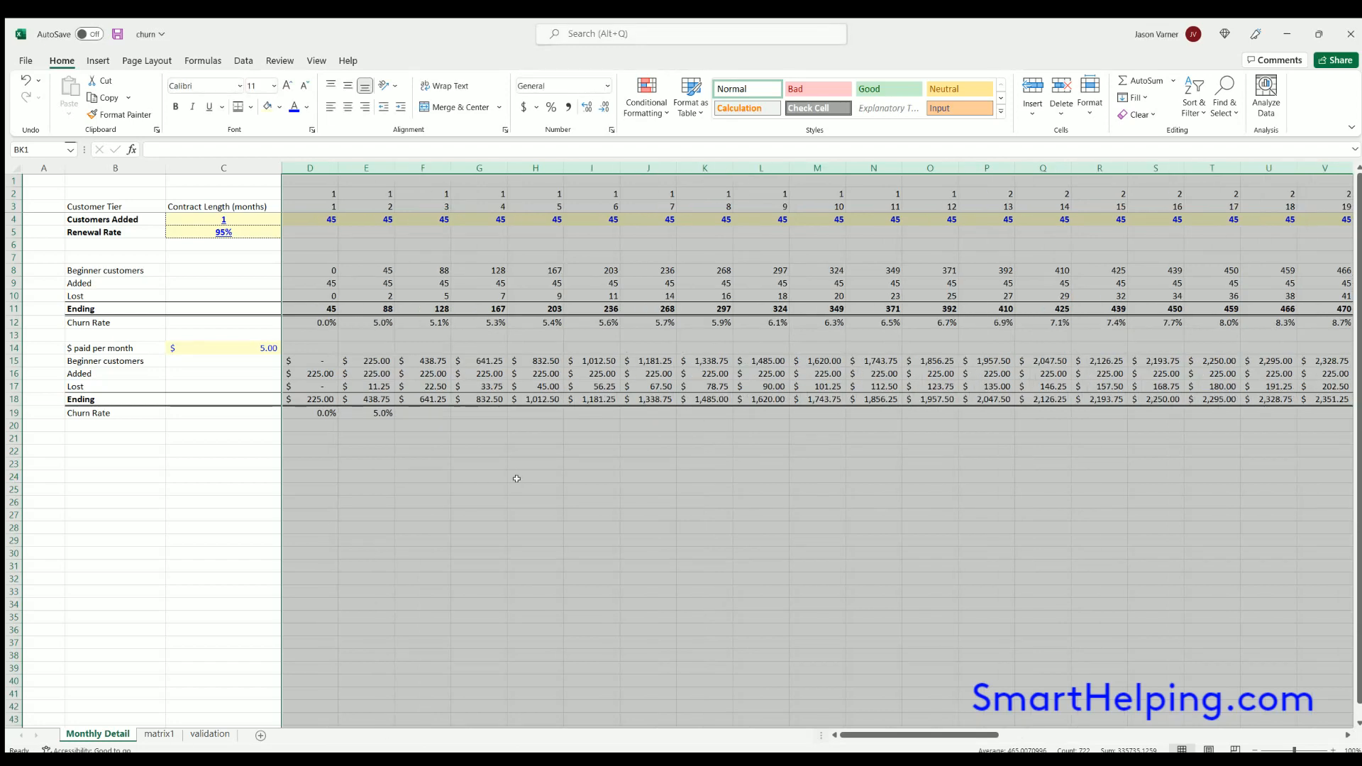
left_click(461, 488)
Fill the dollar-based Churn Rate formula from E19 across through month 60 and save the workbook.
left_click(389, 415)
left_click_drag(391, 415, 1360, 492)
left_click(1113, 552)
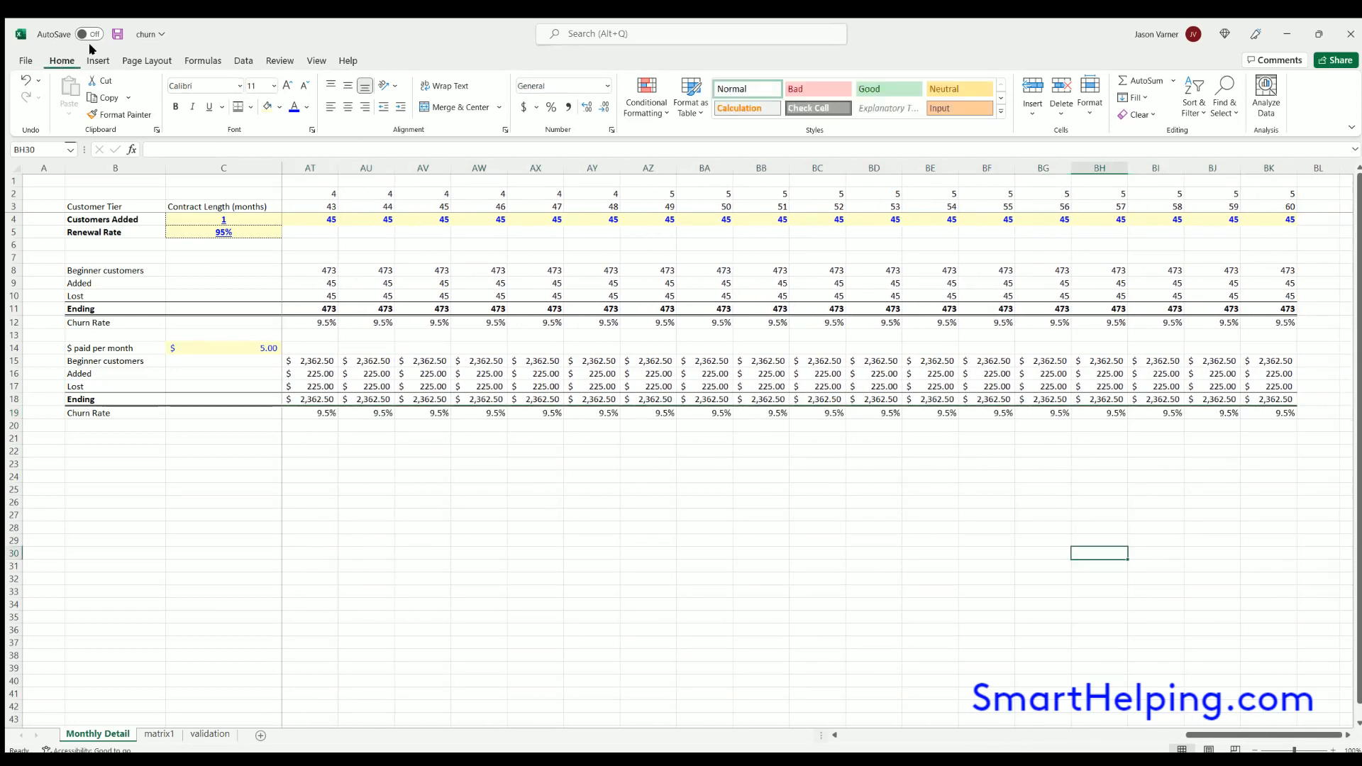
left_click(115, 34)
left_click(469, 560)
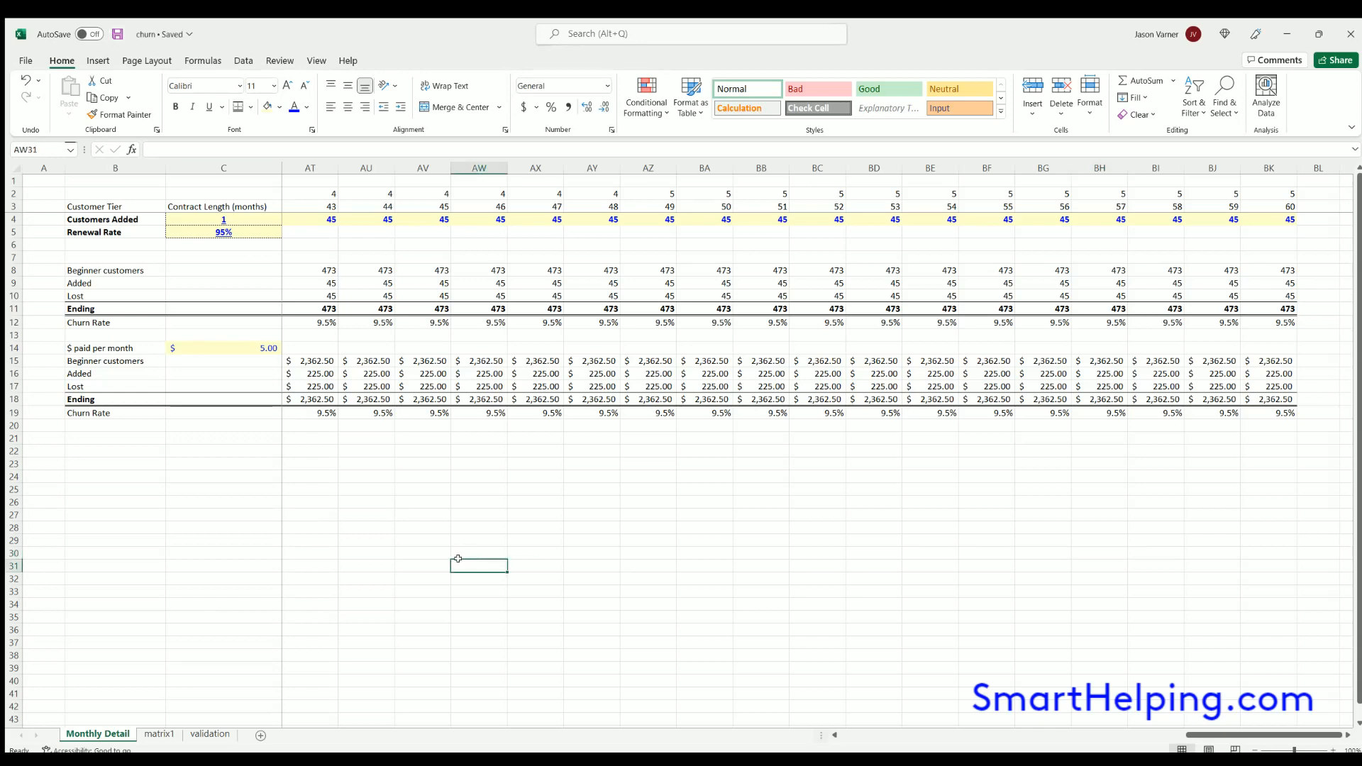
Review the retention percentages on the validation sheet and the first months of the Monthly Detail sheet.
left_click(210, 733)
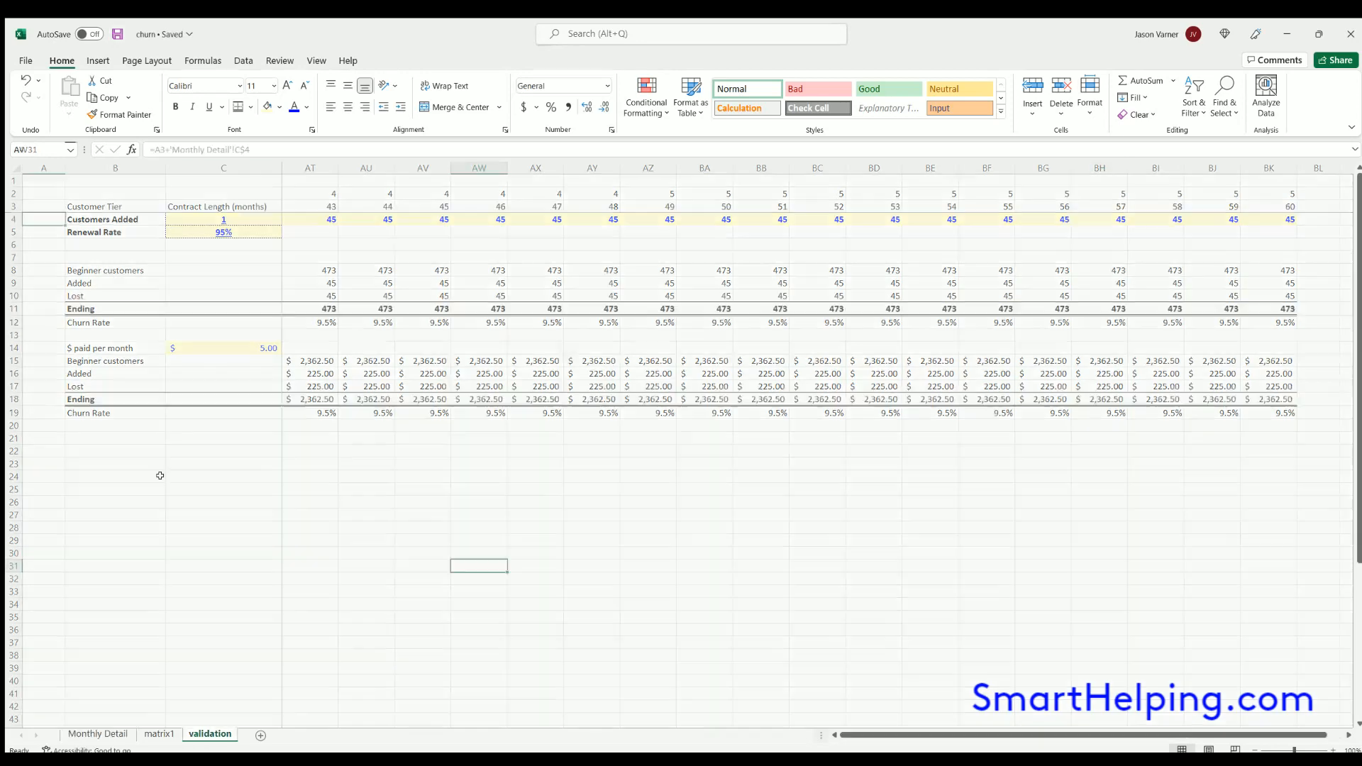
key("Up")
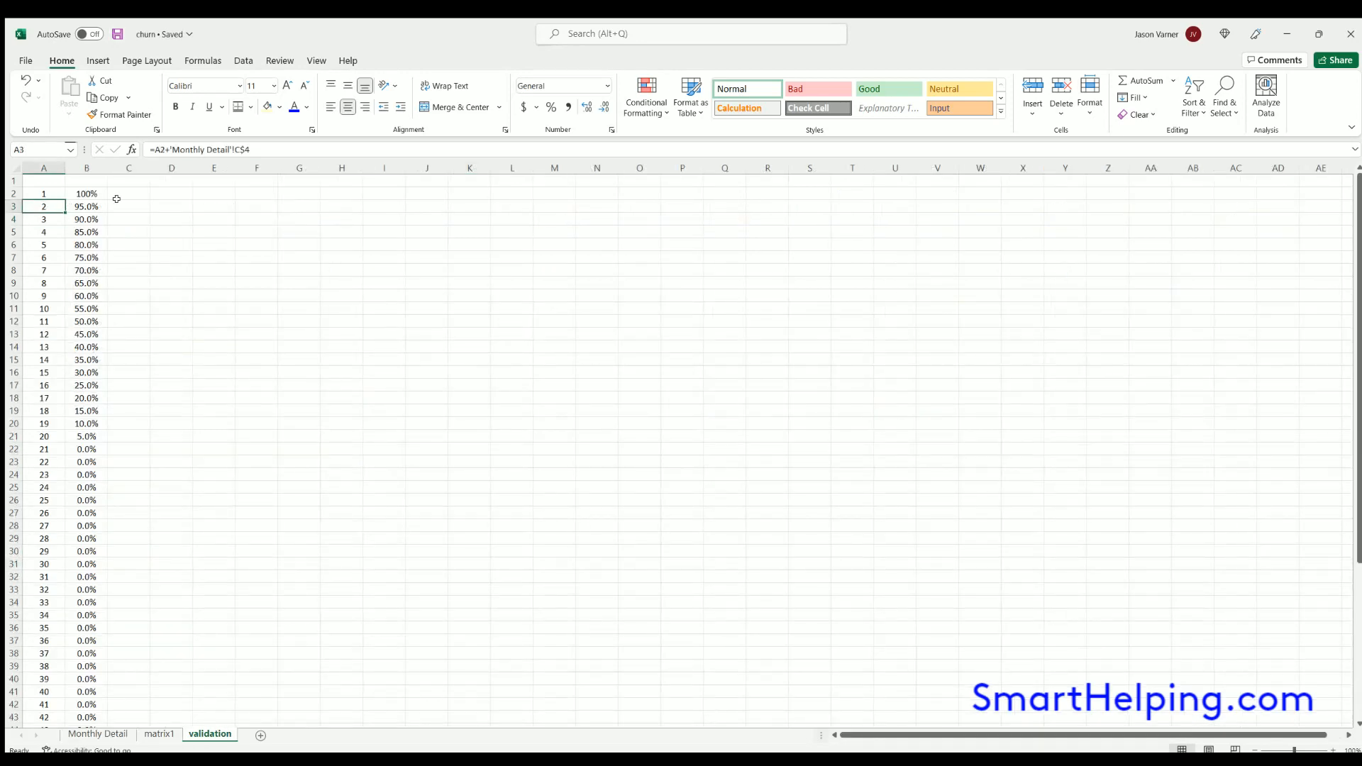
left_click(159, 733)
left_click(98, 734)
left_click(587, 513)
left_click_drag(1217, 735, 873, 735)
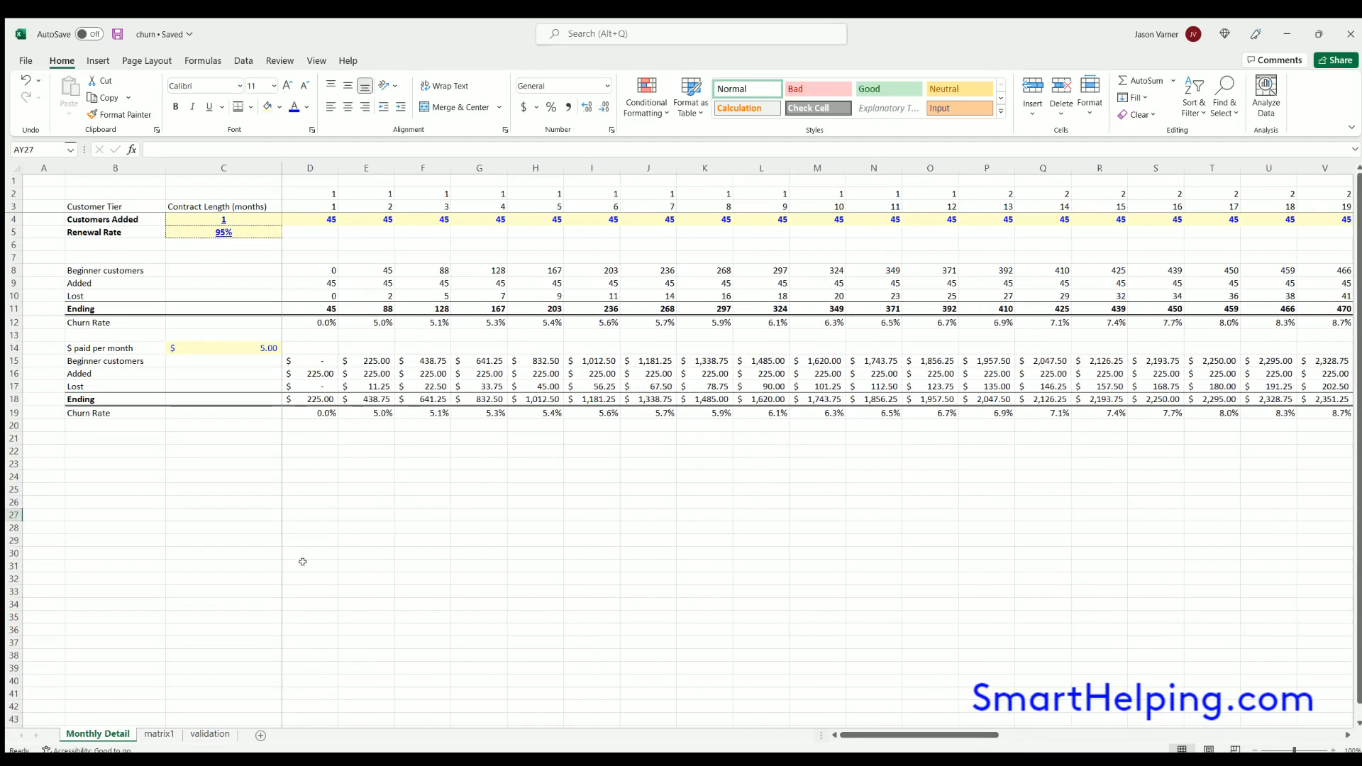
left_click(403, 585)
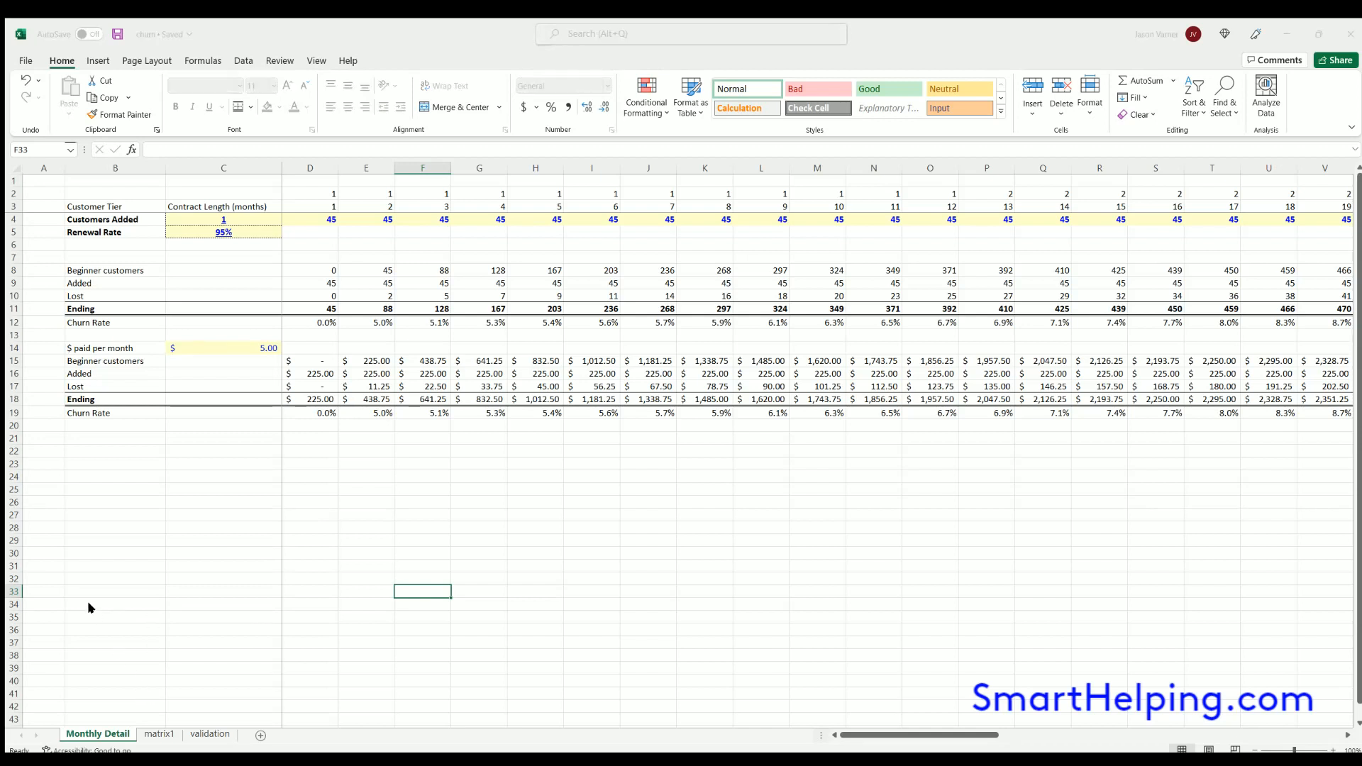
Duplicate the Monthly Detail sheet and rename the copy Annual Detail.
left_click_drag(98, 733, 142, 733, "ctrl")
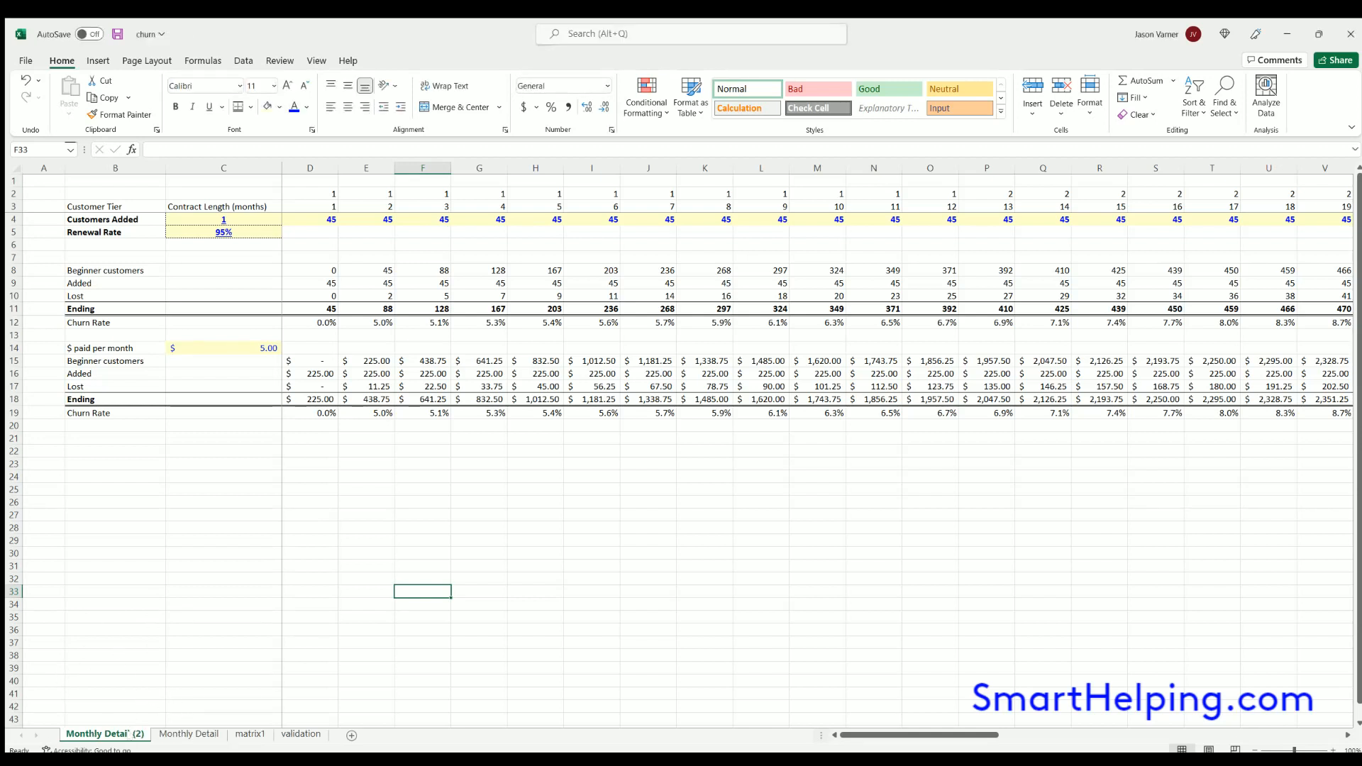
double_click(175, 734)
type("Annual Detail")
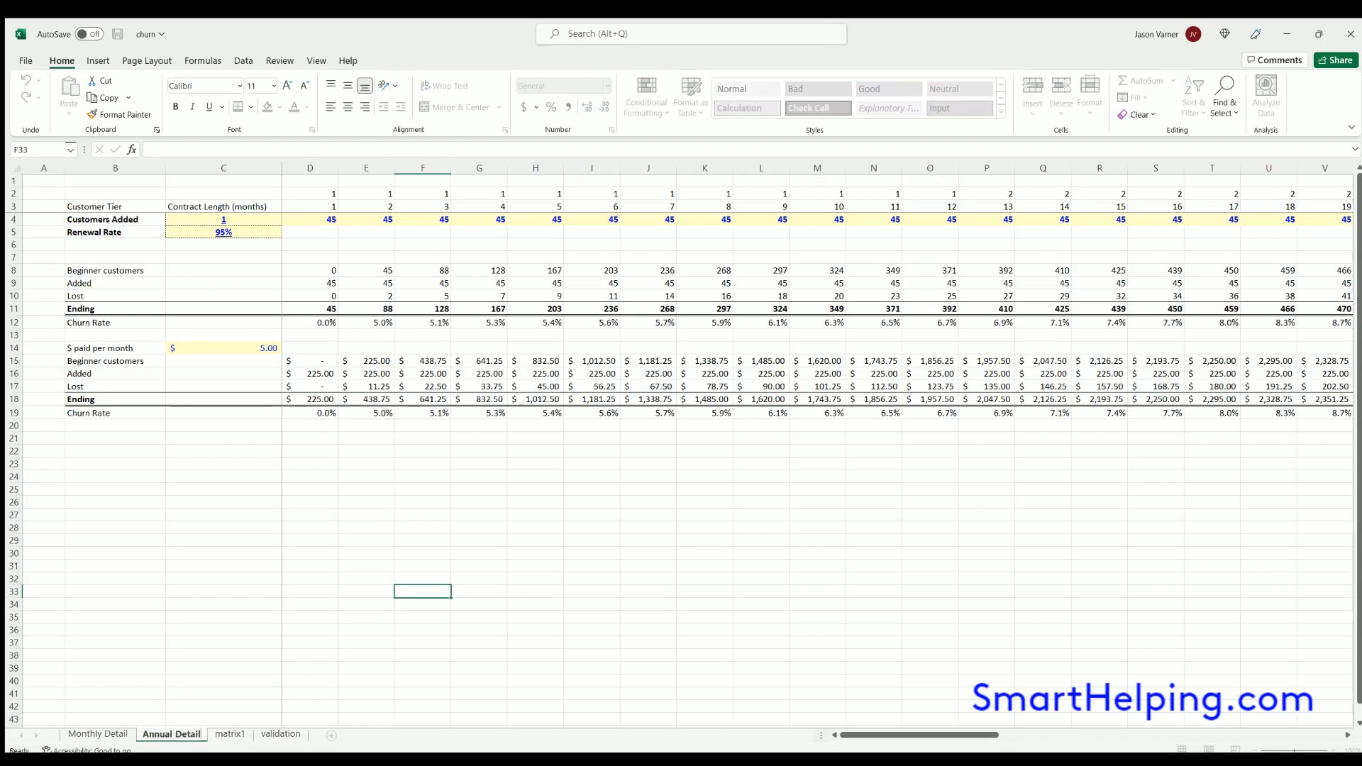
key("Return")
Clear all contents and formatting from columns I through BK on the Annual Detail sheet, keeping only periods 1 to 5.
left_click_drag(591, 168, 1220, 167)
left_click_drag(1359, 275, 1277, 275)
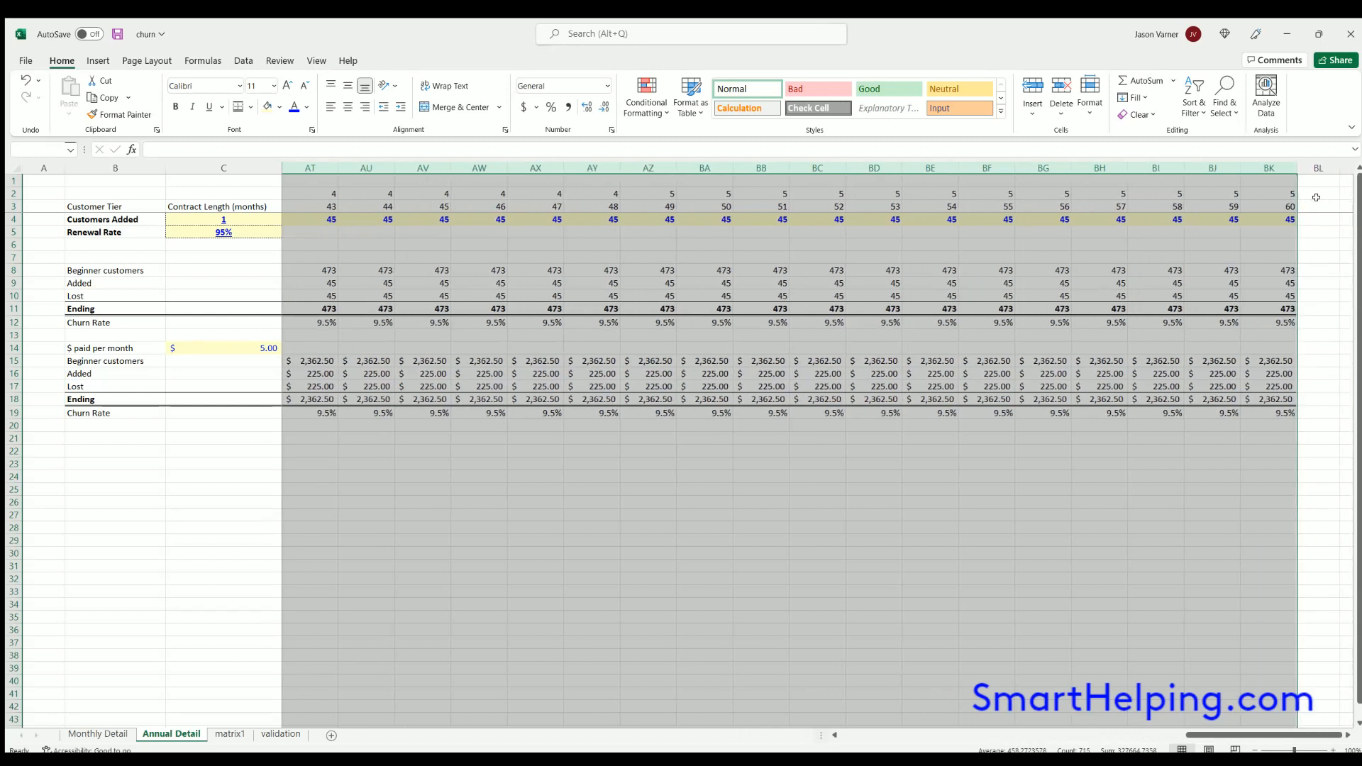
left_click(1140, 114)
left_click(1163, 142)
left_click(1043, 565)
left_click_drag(837, 735, 837, 735)
left_click(310, 270)
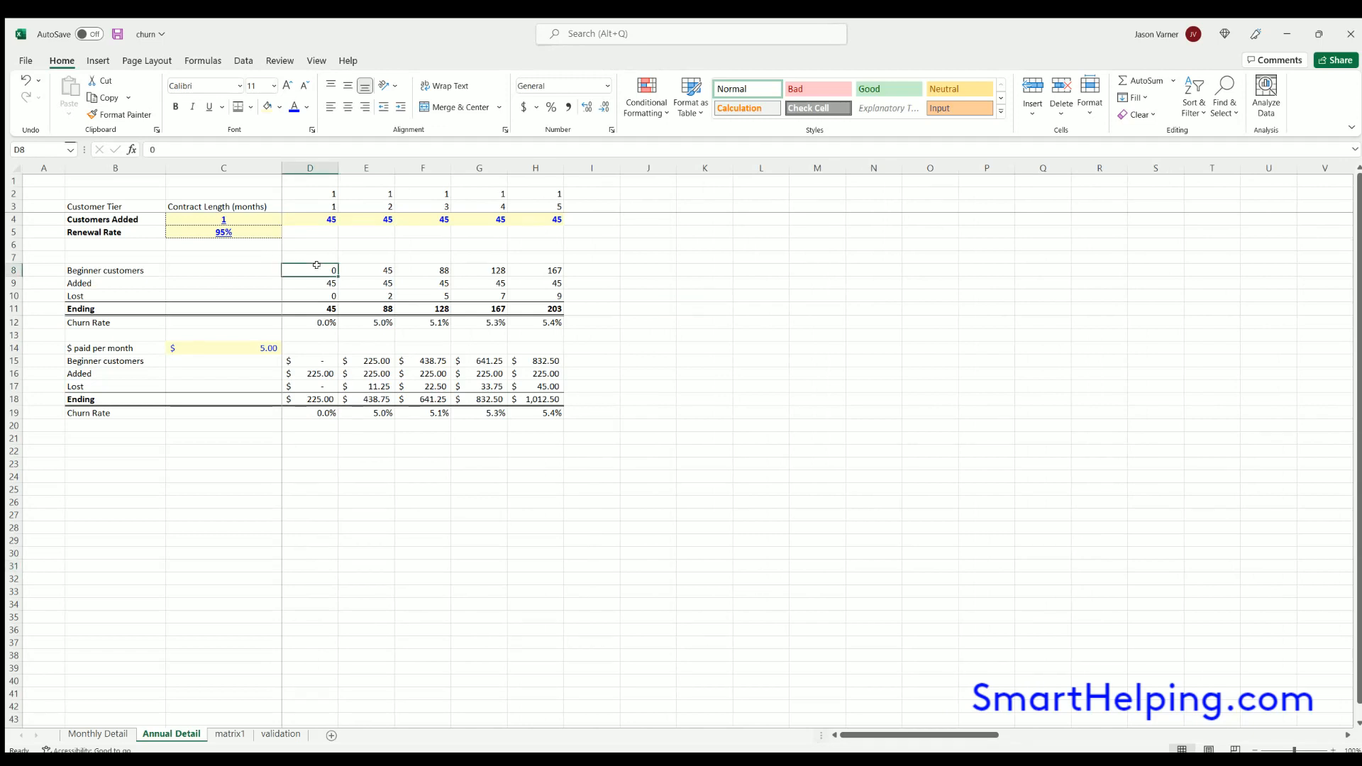
Delete the year numbers in row 2 and the Customers Added inputs in row 4 of the Annual Detail sheet.
left_click(589, 194)
left_click_drag(594, 210, 594, 221)
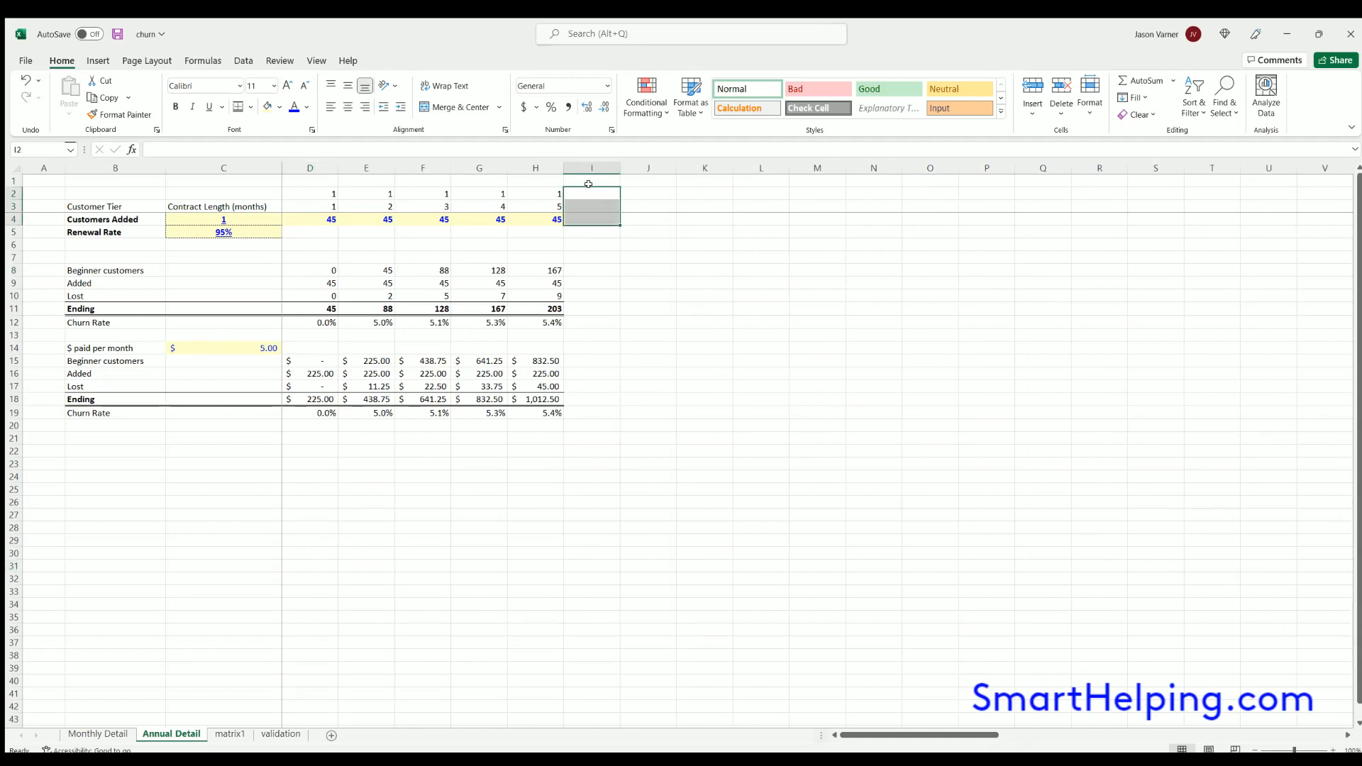
left_click(610, 193)
left_click(310, 193, "shift")
key("Delete")
left_click(592, 219)
left_click_drag(289, 220, 291, 220)
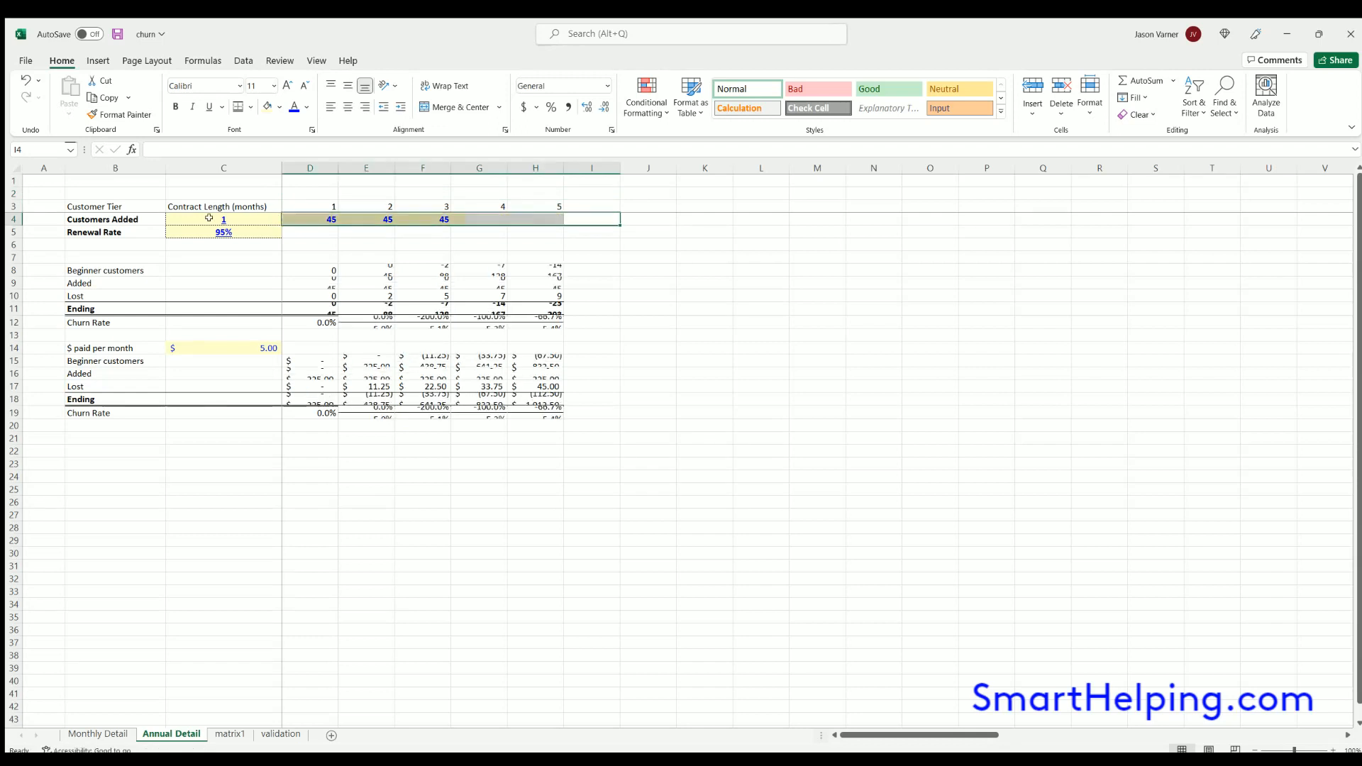
Build a SUMIFS in D9 that sums Monthly Detail row 9 where Monthly Detail row 2 matches Annual Detail D3.
left_click(309, 270)
left_click(311, 282)
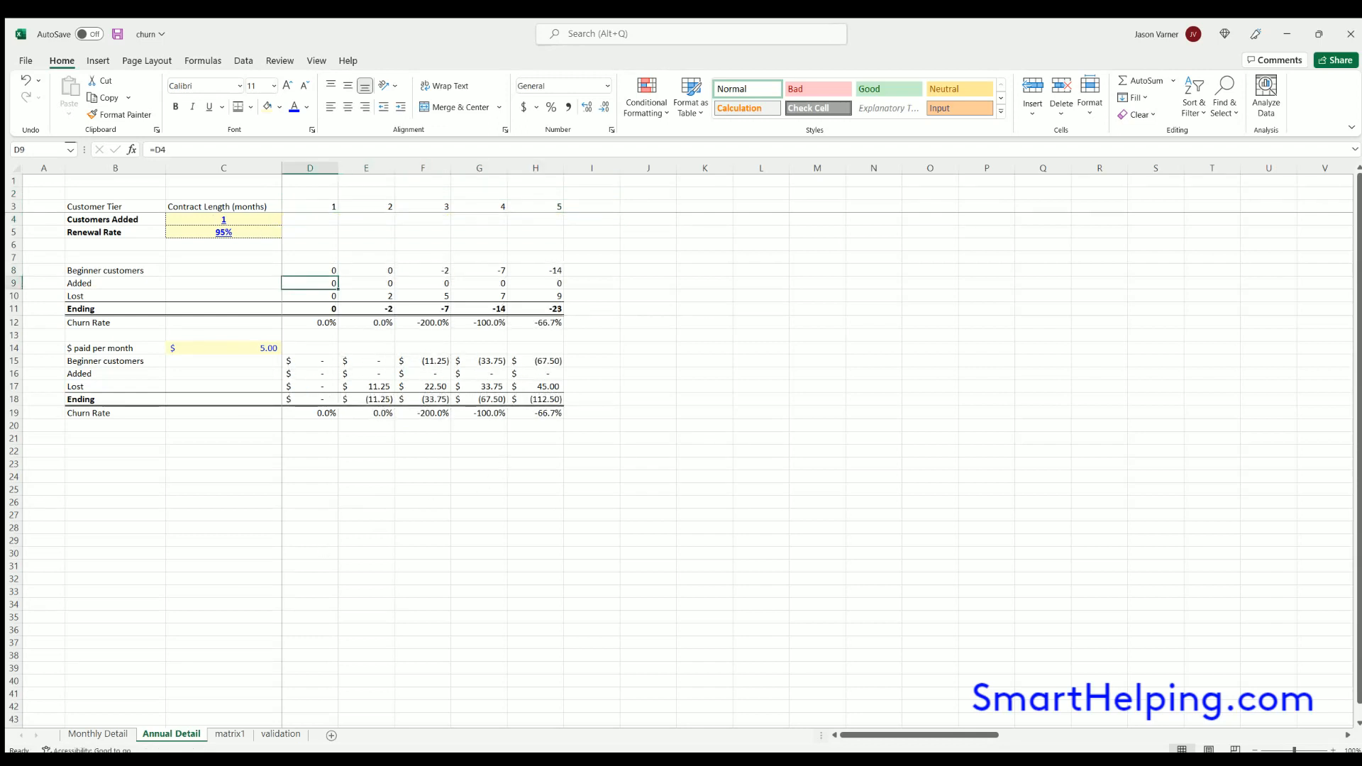
type("=sumifs(")
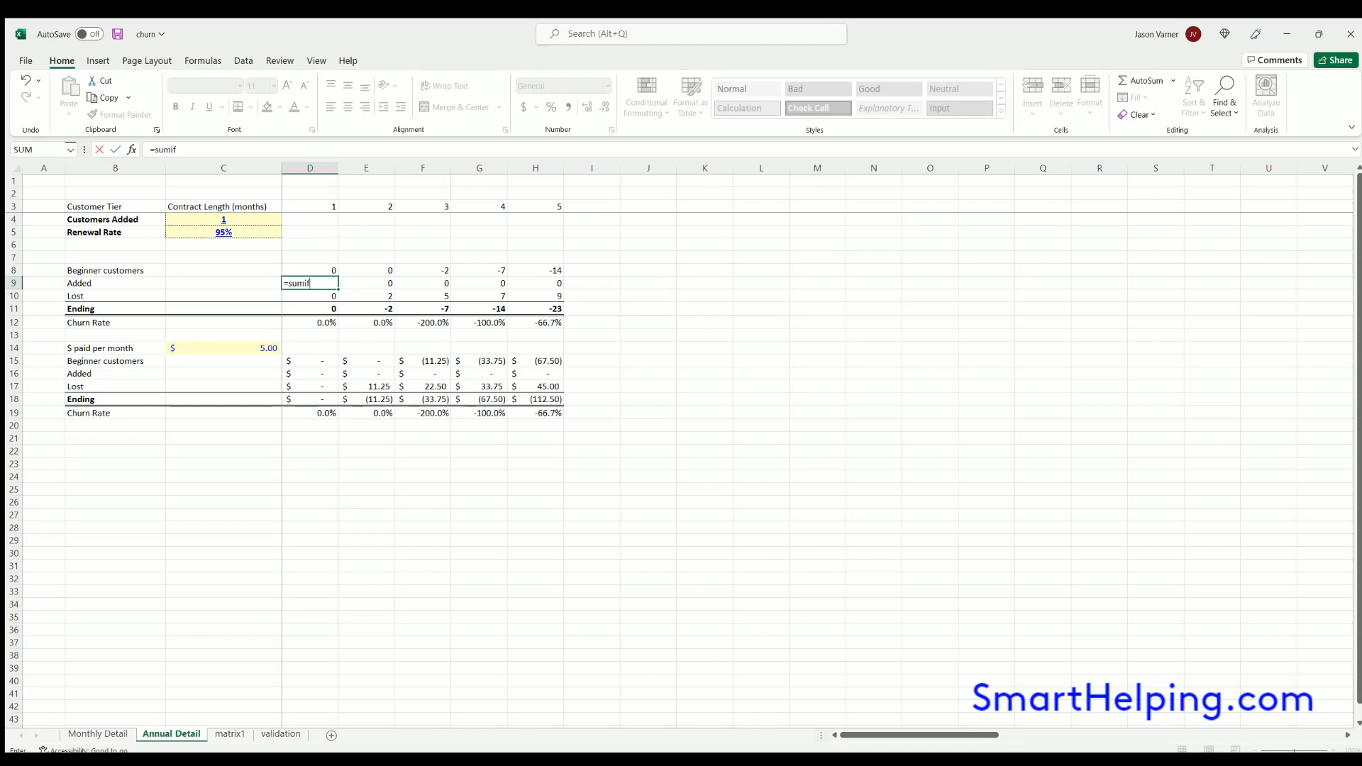
left_click(98, 734)
left_click(7, 284)
type(",")
left_click(12, 193)
type(",")
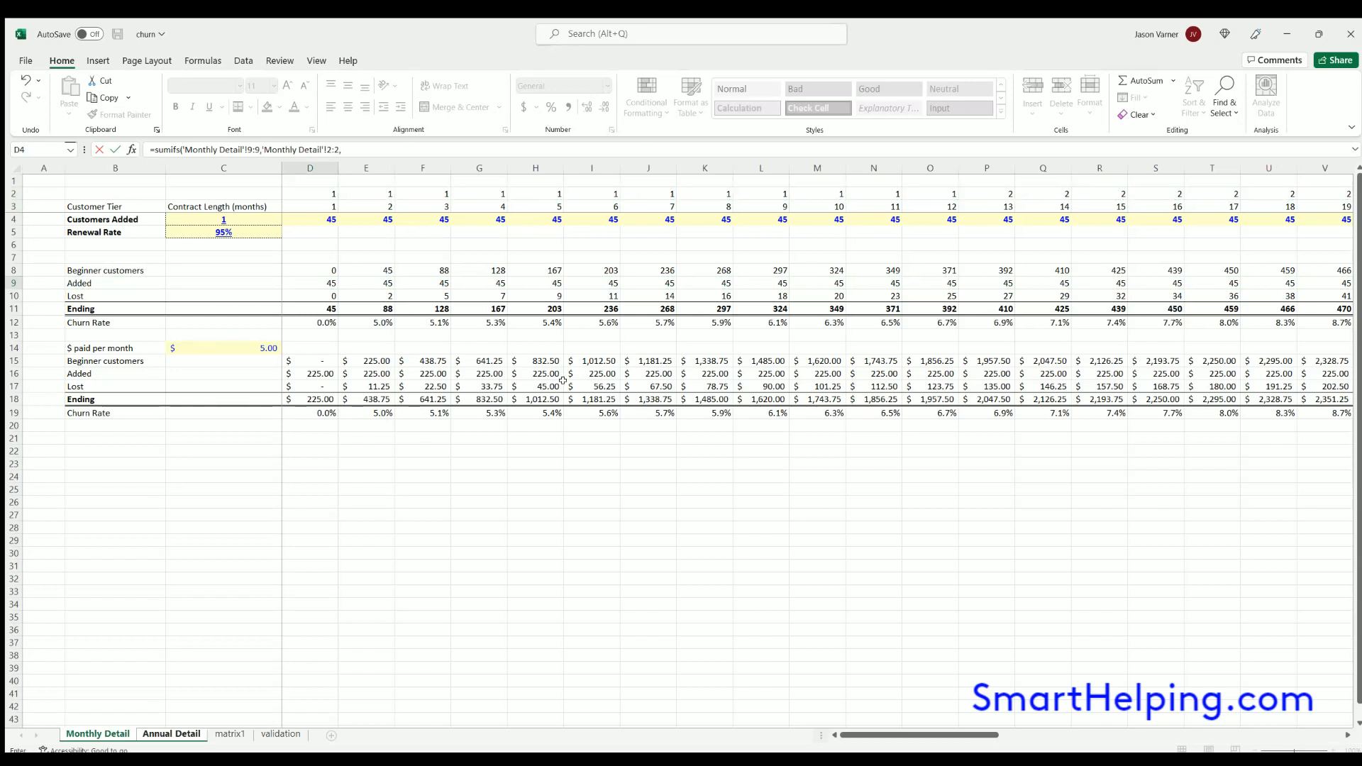
left_click(172, 733)
left_click(323, 200)
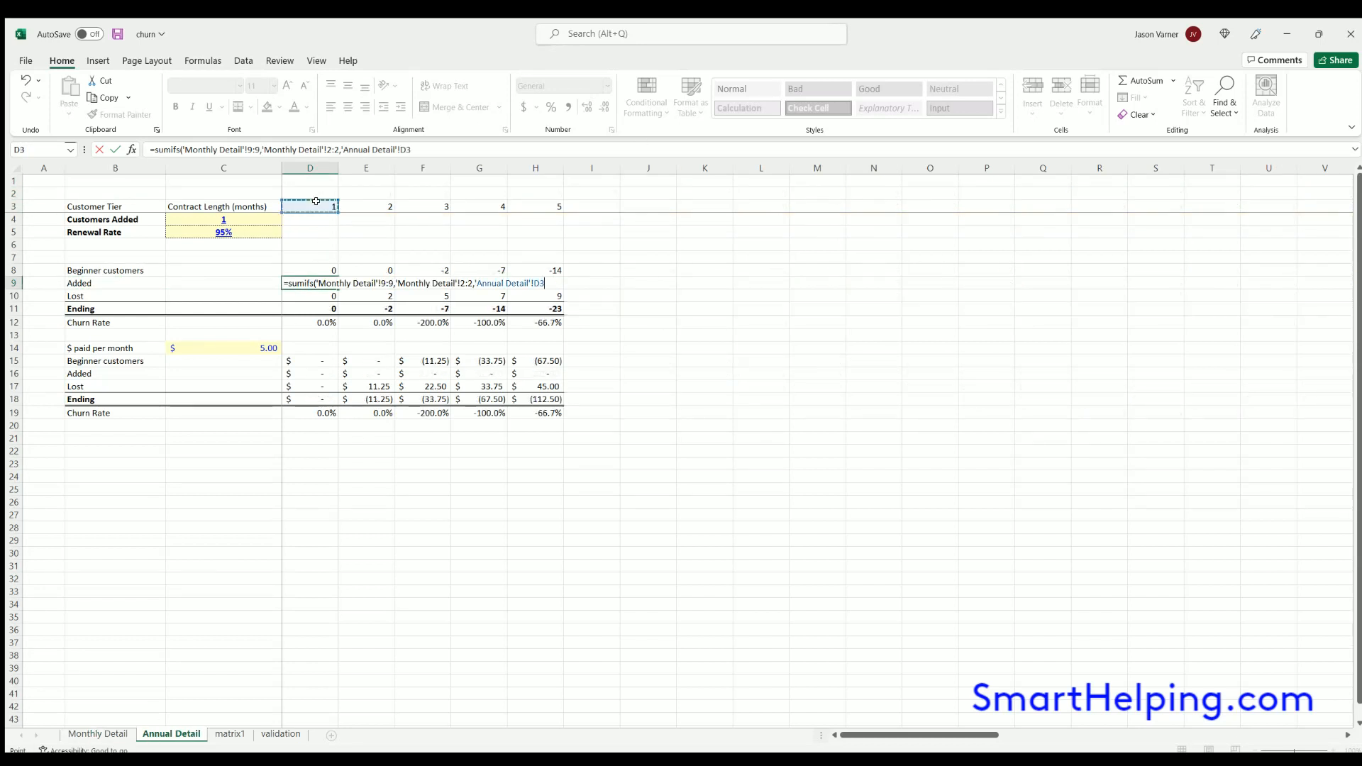
Lock the criteria range as $2:$2 and the criterion as D$3 in the D9 SUMIFS formula and enter it.
type("$")
left_click(336, 149)
type("$")
left_click(326, 148)
type("$")
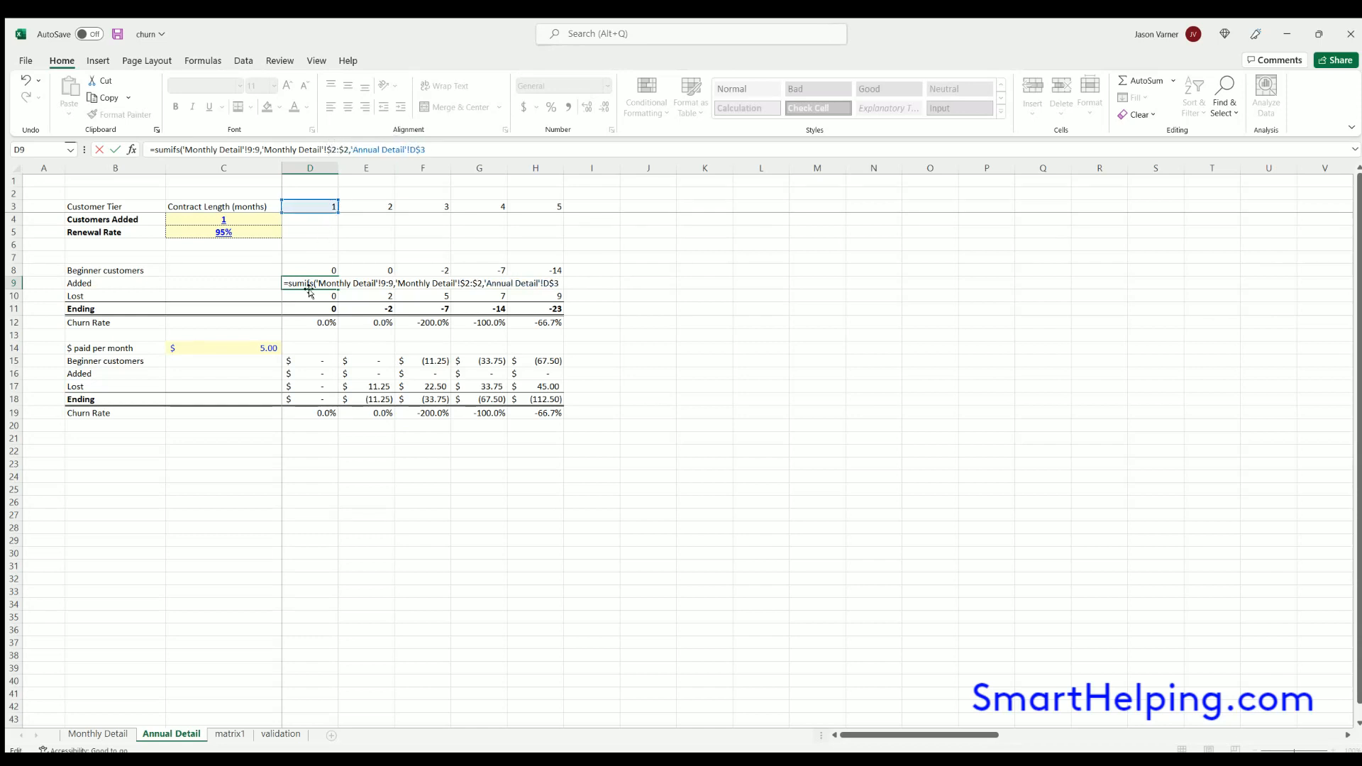
key("Return")
Fill the D9 SUMIFS formula across through year 5 and down to the Lost row.
left_click(319, 283)
left_click_drag(338, 289, 398, 287)
left_click_drag(565, 289, 518, 299)
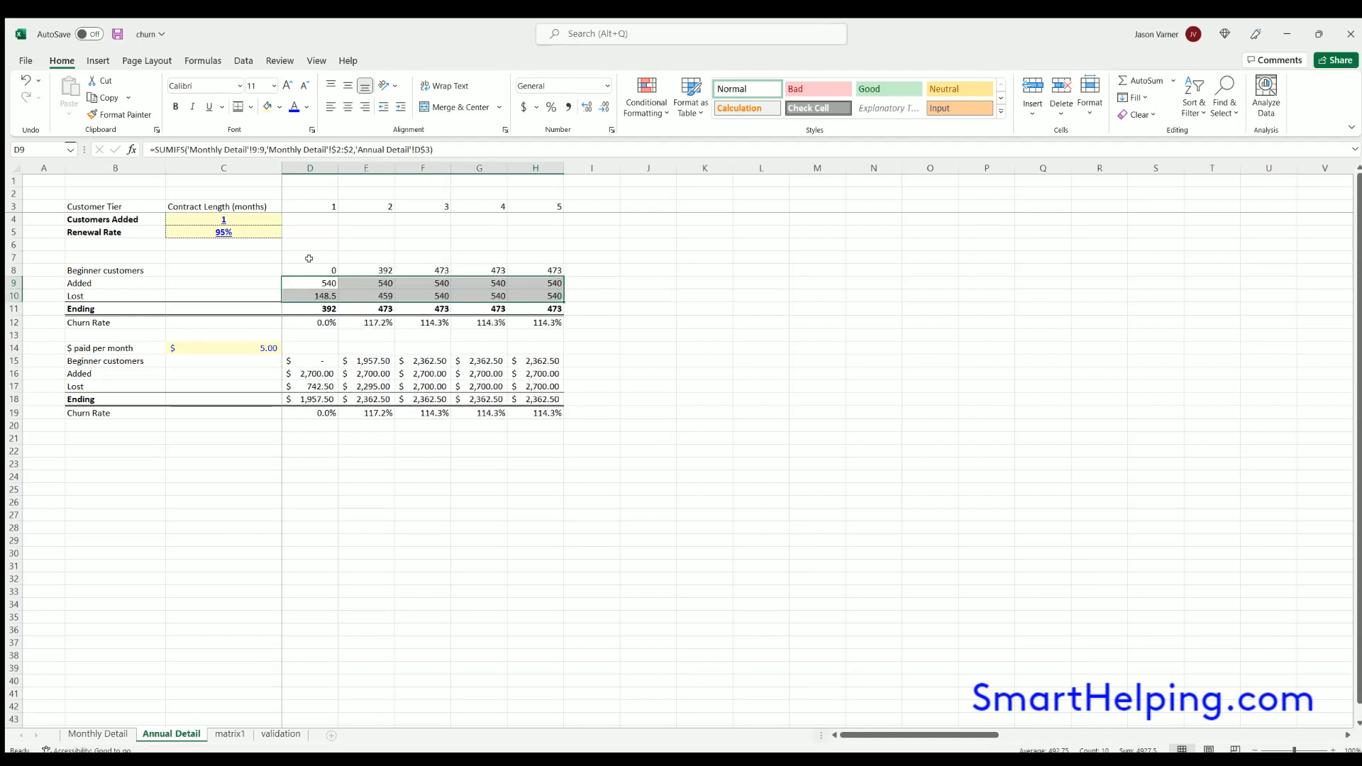
Try copying the SUMIFS formula from D9 into the dollar-based Added cell D16.
left_click(310, 360)
left_click(257, 345)
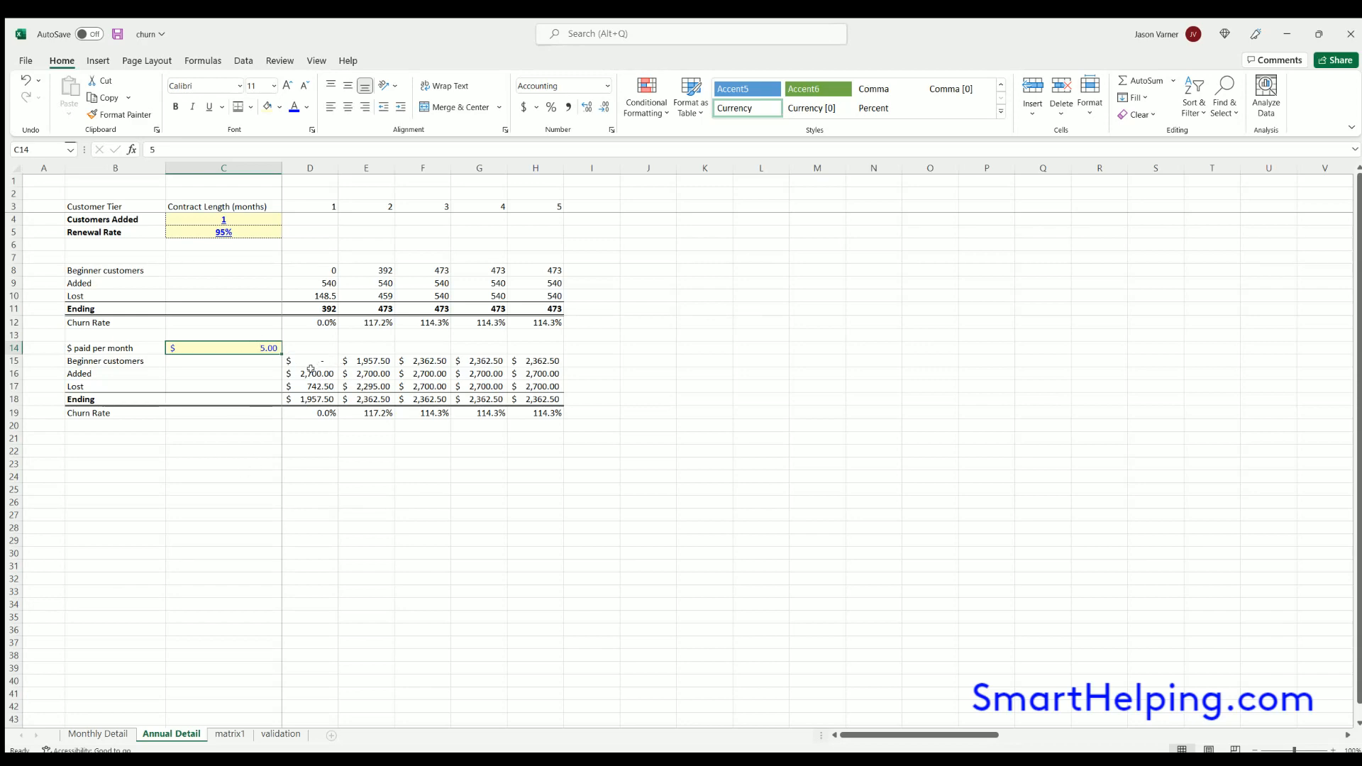
left_click(312, 281)
key("ctrl+c")
key("Down")
key("Down")
key("Down")
key("Down")
key("Down")
key("Down")
key("Down")
key("ctrl+v")
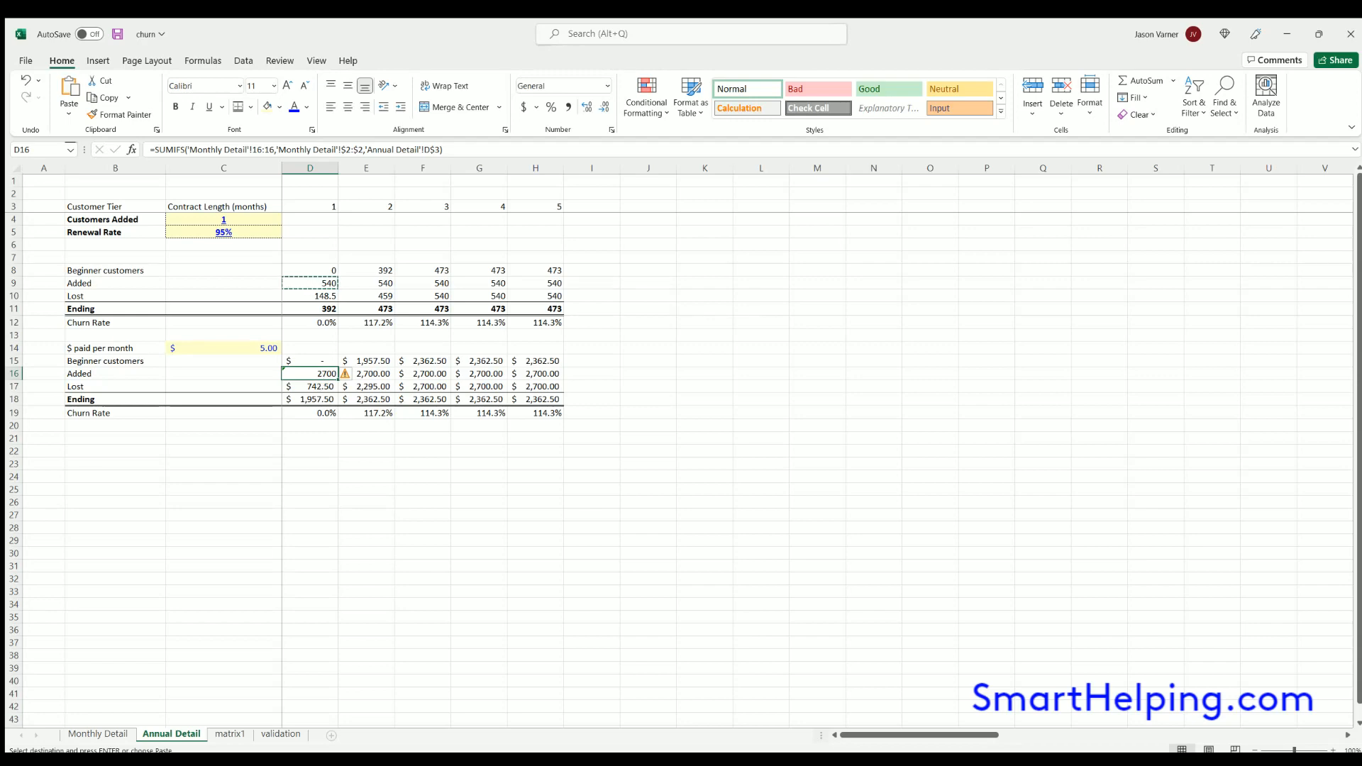
Compare the annual Added and Lost formulas with the dollar rows and the blank cells beside the $ paid per month input.
left_click(316, 281)
left_click(316, 294)
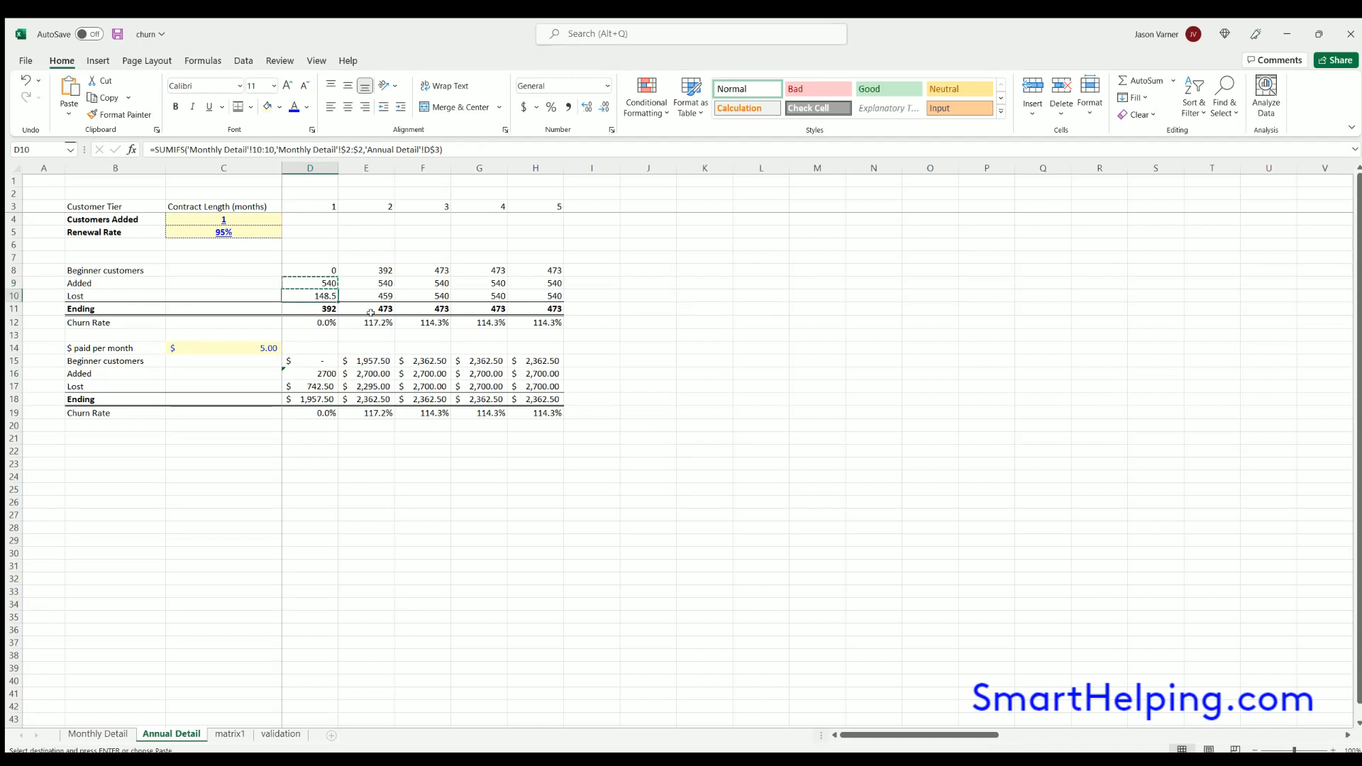
left_click(310, 343)
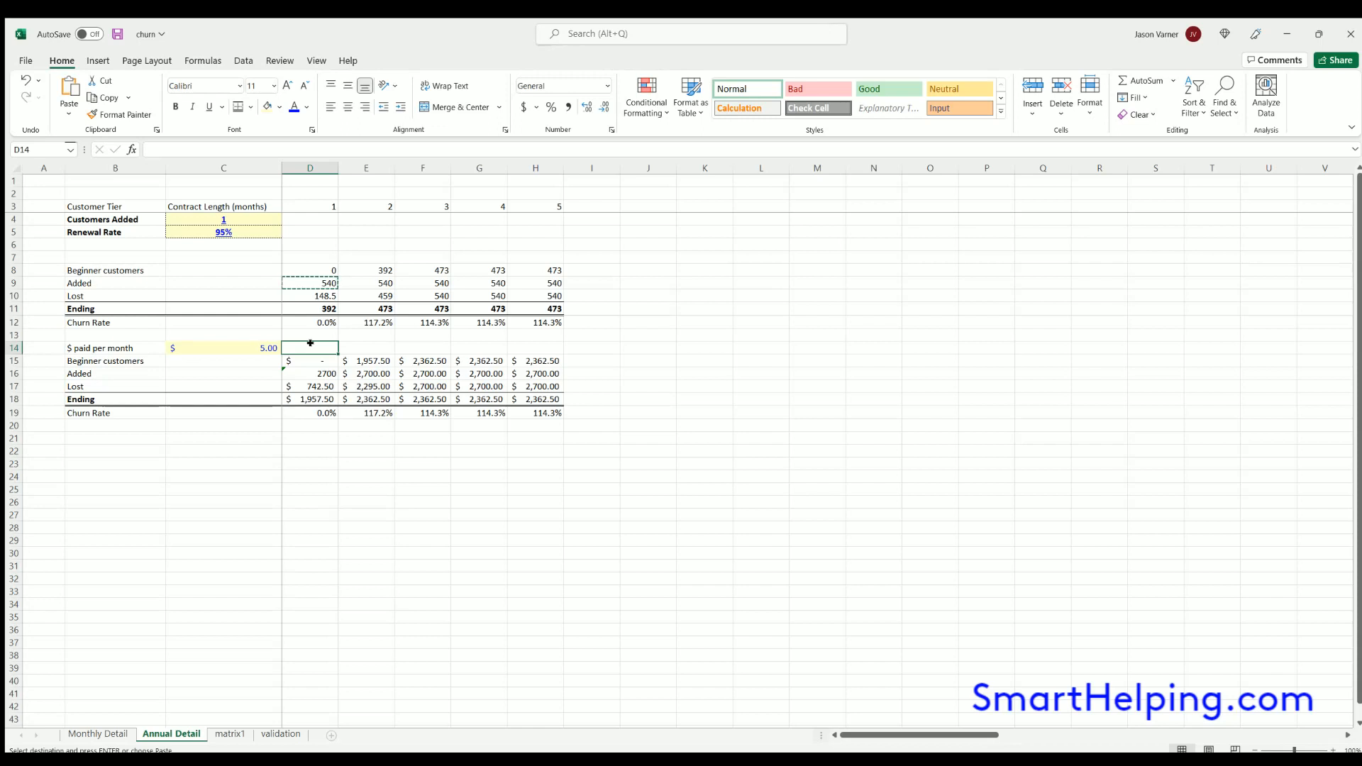
left_click_drag(310, 343, 534, 348)
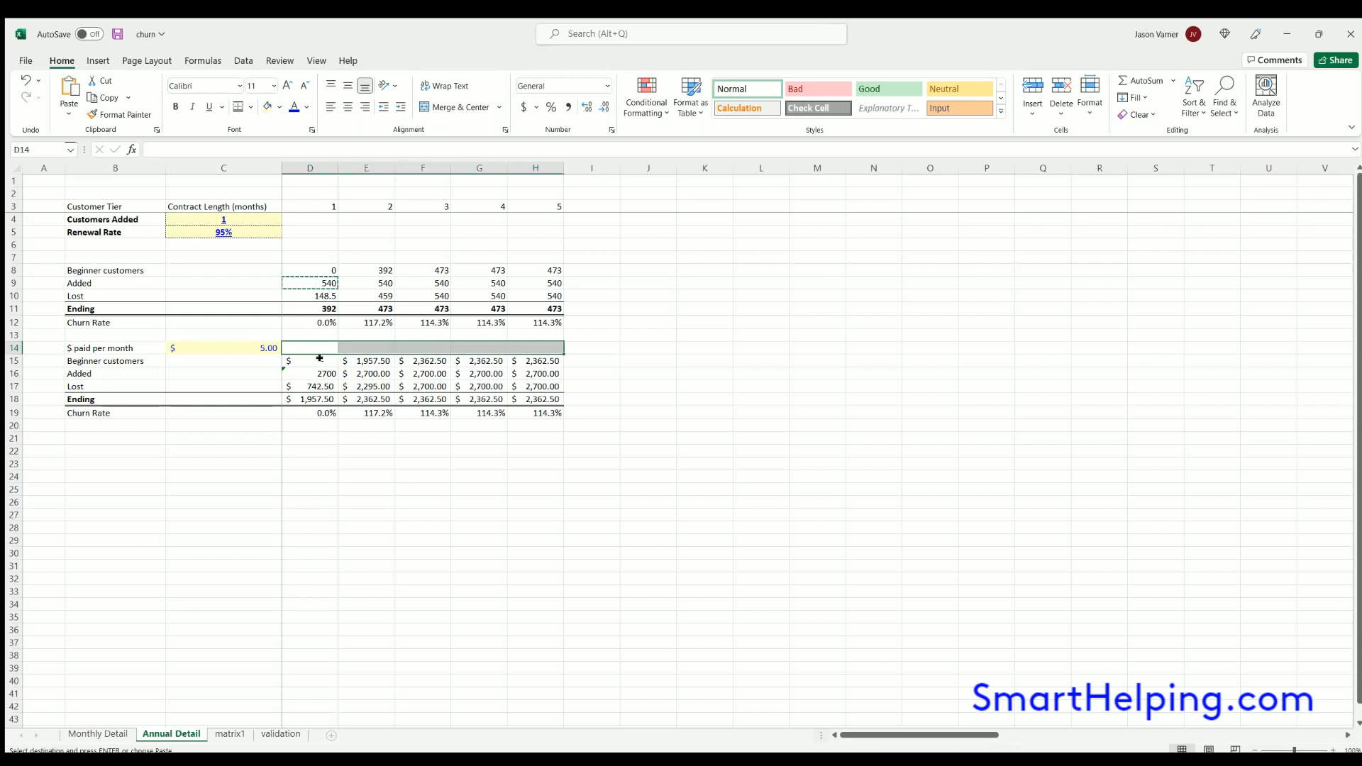
left_click(313, 367)
left_click(313, 372)
left_click(334, 347)
left_click_drag(334, 349, 520, 349)
left_click(322, 360)
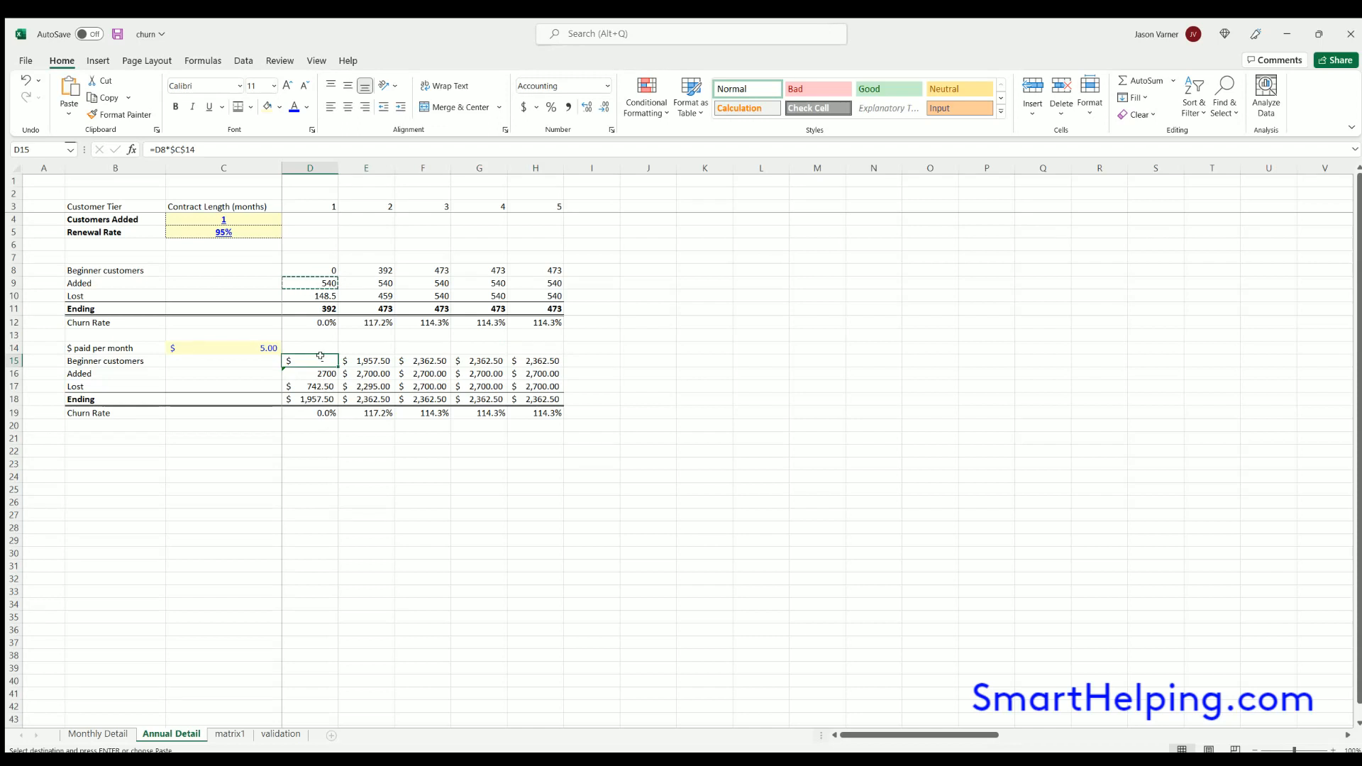
Undo the SUMIFS paste in D16 to restore the formula based on the price per month.
left_click(25, 80)
left_click(26, 79)
left_click(25, 97)
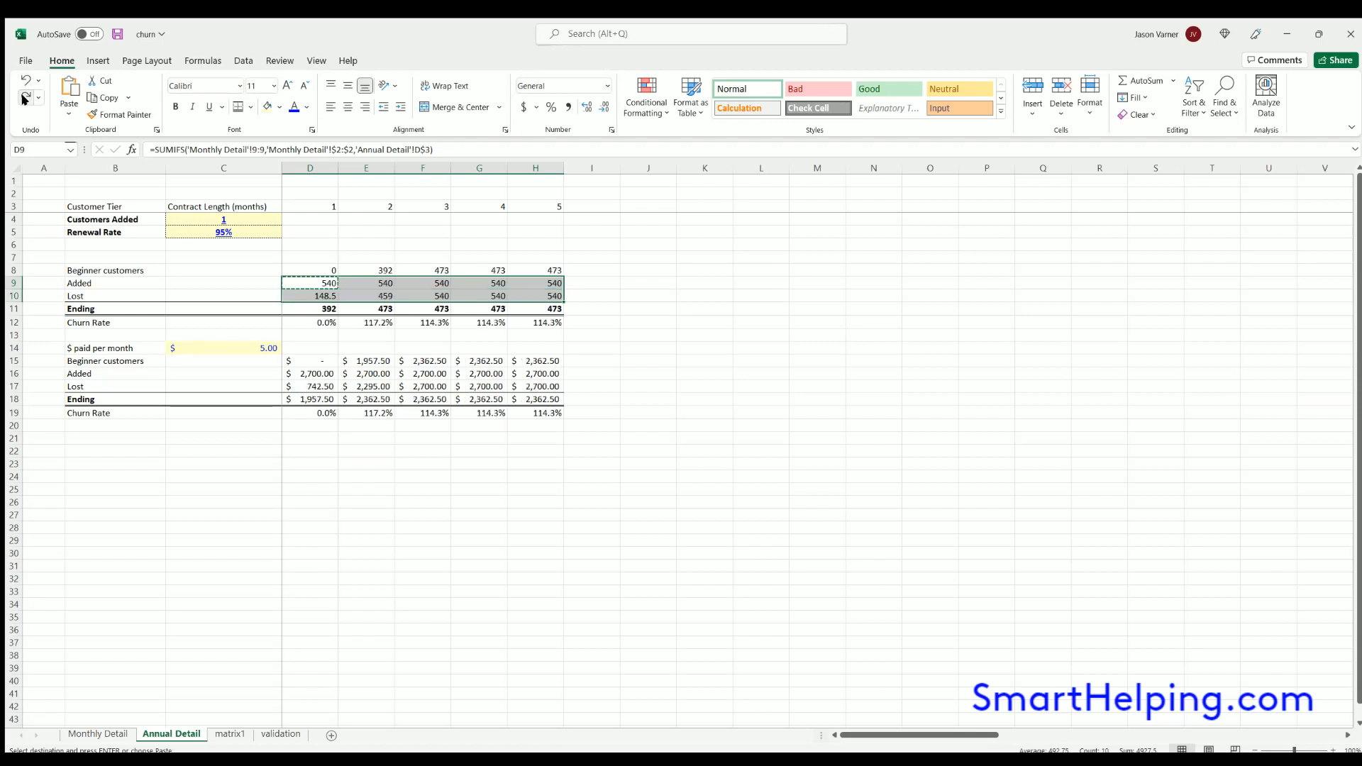
left_click(25, 97)
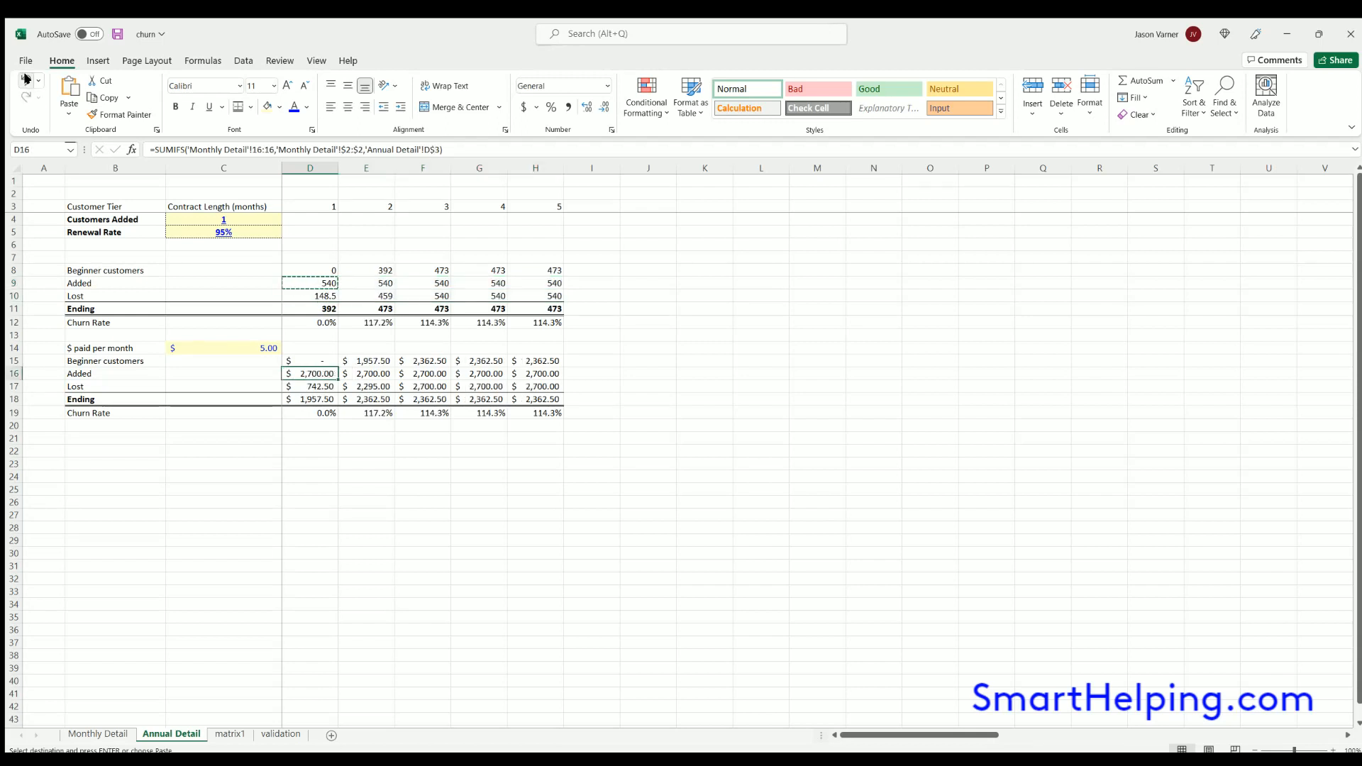
Check the dollar formulas for Added, Lost and Ending in D16 through D18 and save the workbook.
double_click(318, 374)
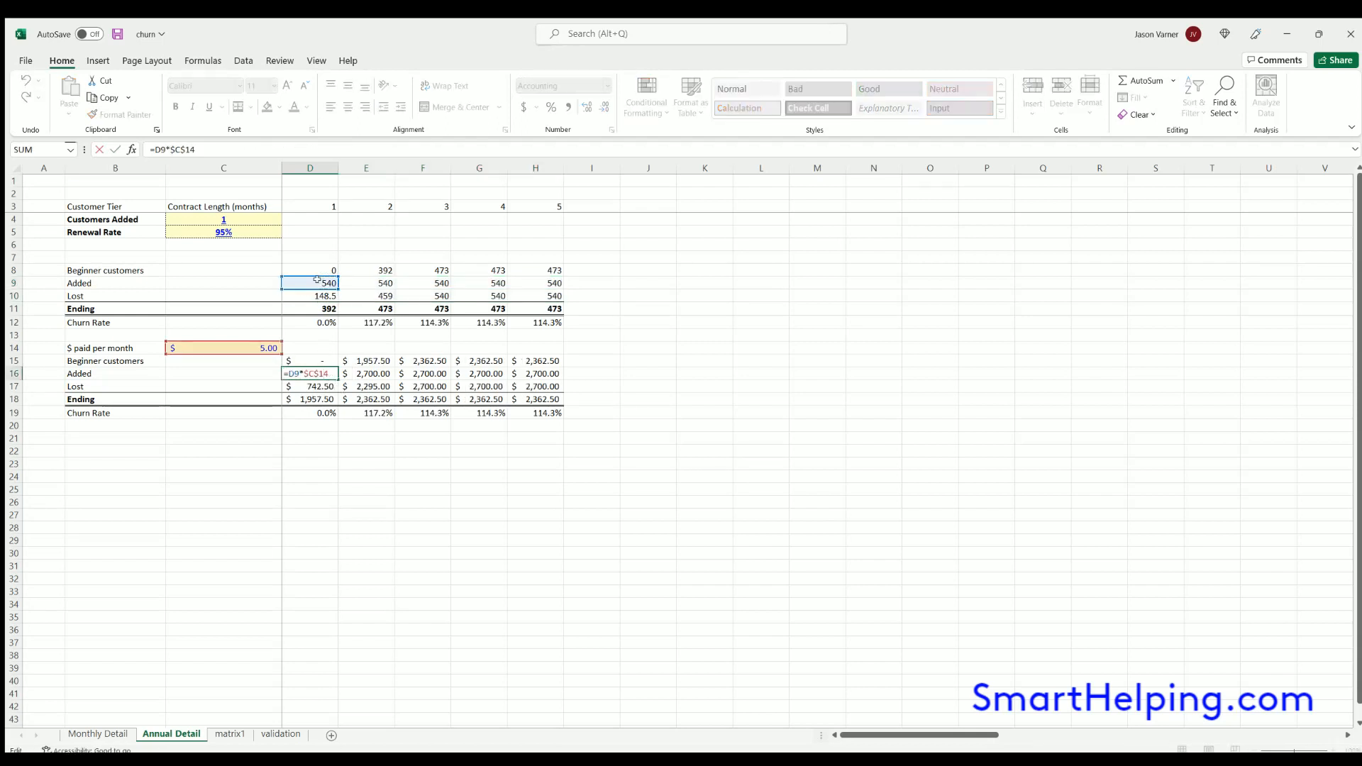
key("Escape")
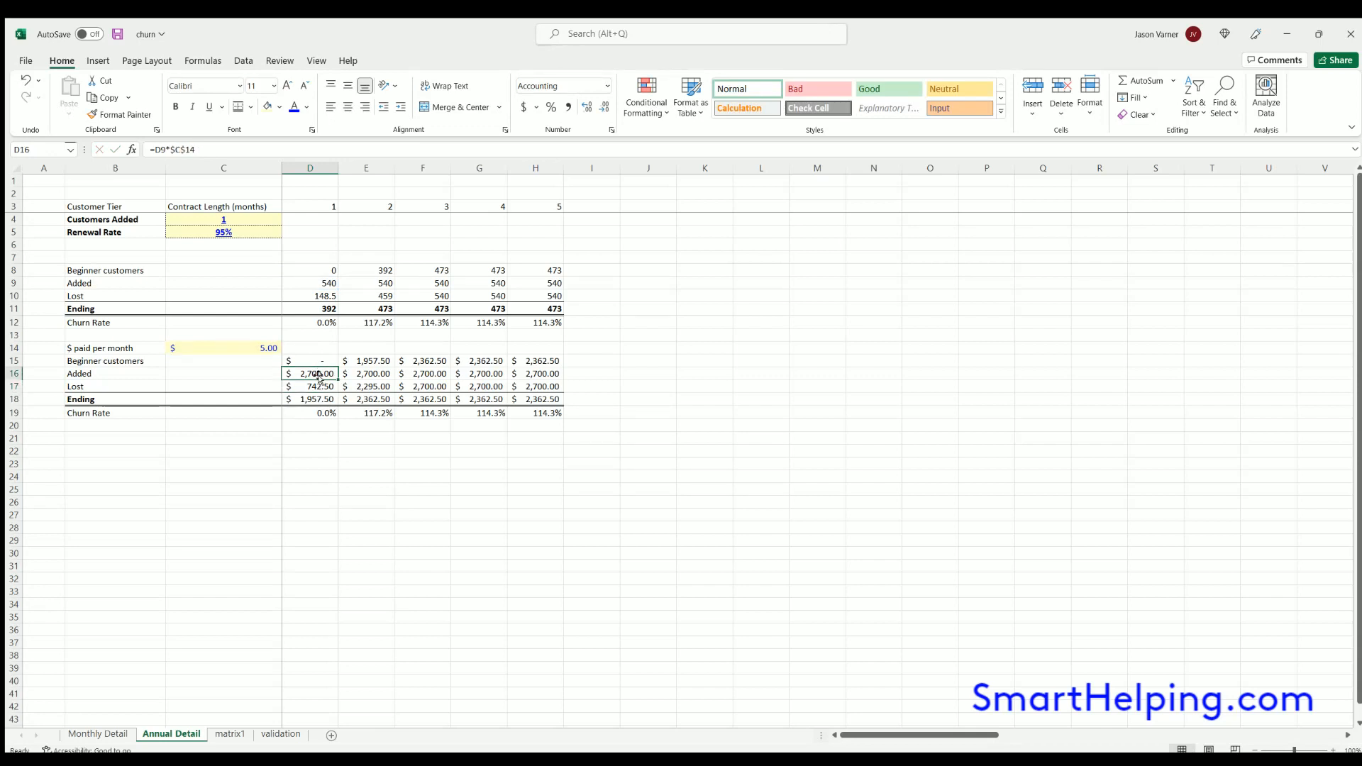
left_click(317, 385)
left_click(315, 393)
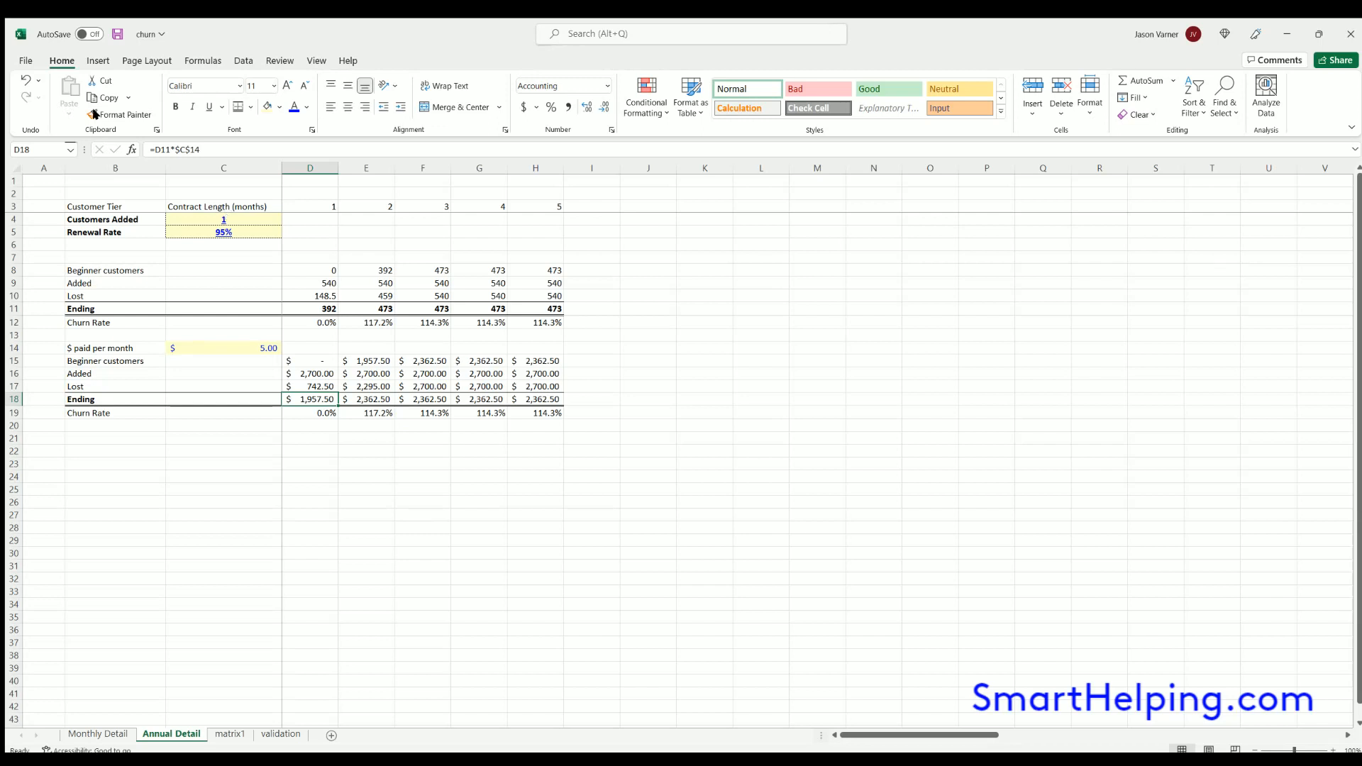
left_click(117, 33)
left_click(365, 501)
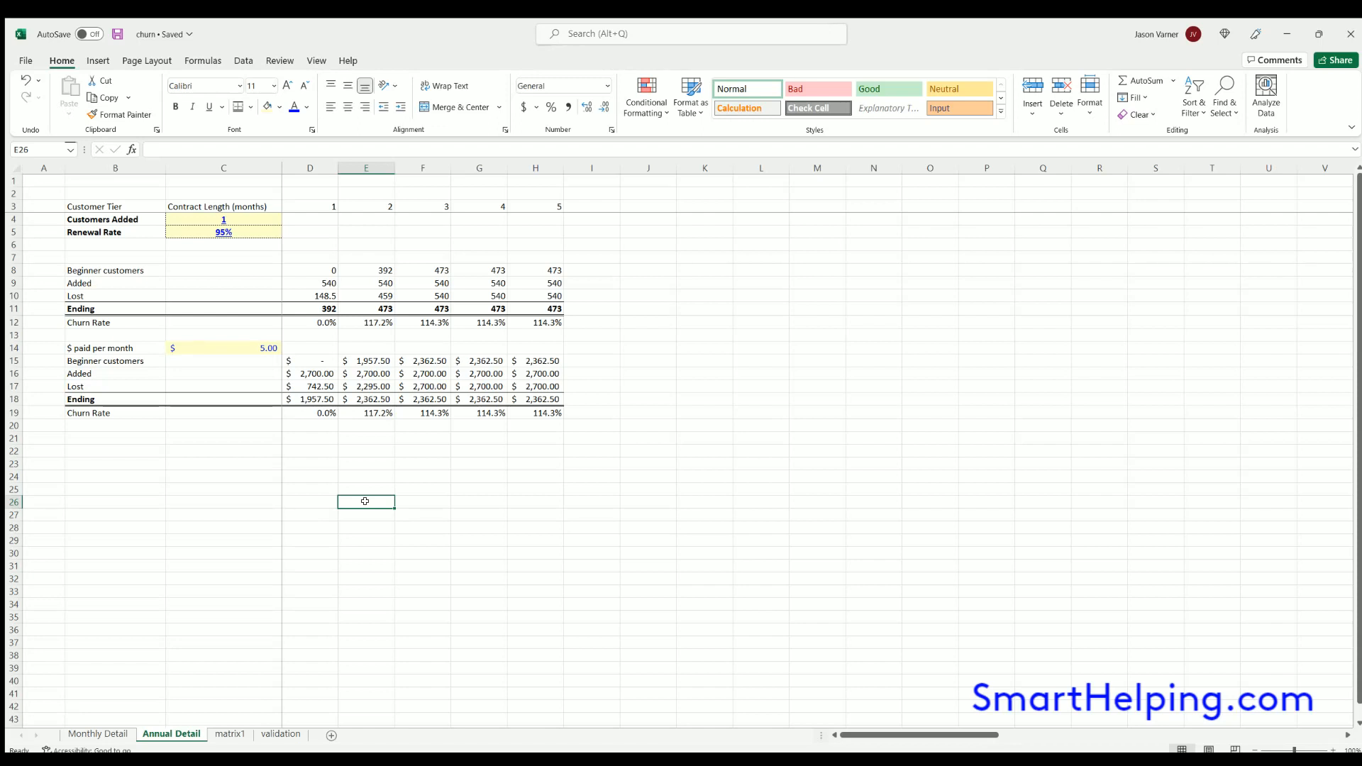
Examine the annual Churn Rate formulas in D12 and E12 and the year 2 Beginner, Added and Lost cells they depend on.
double_click(313, 319)
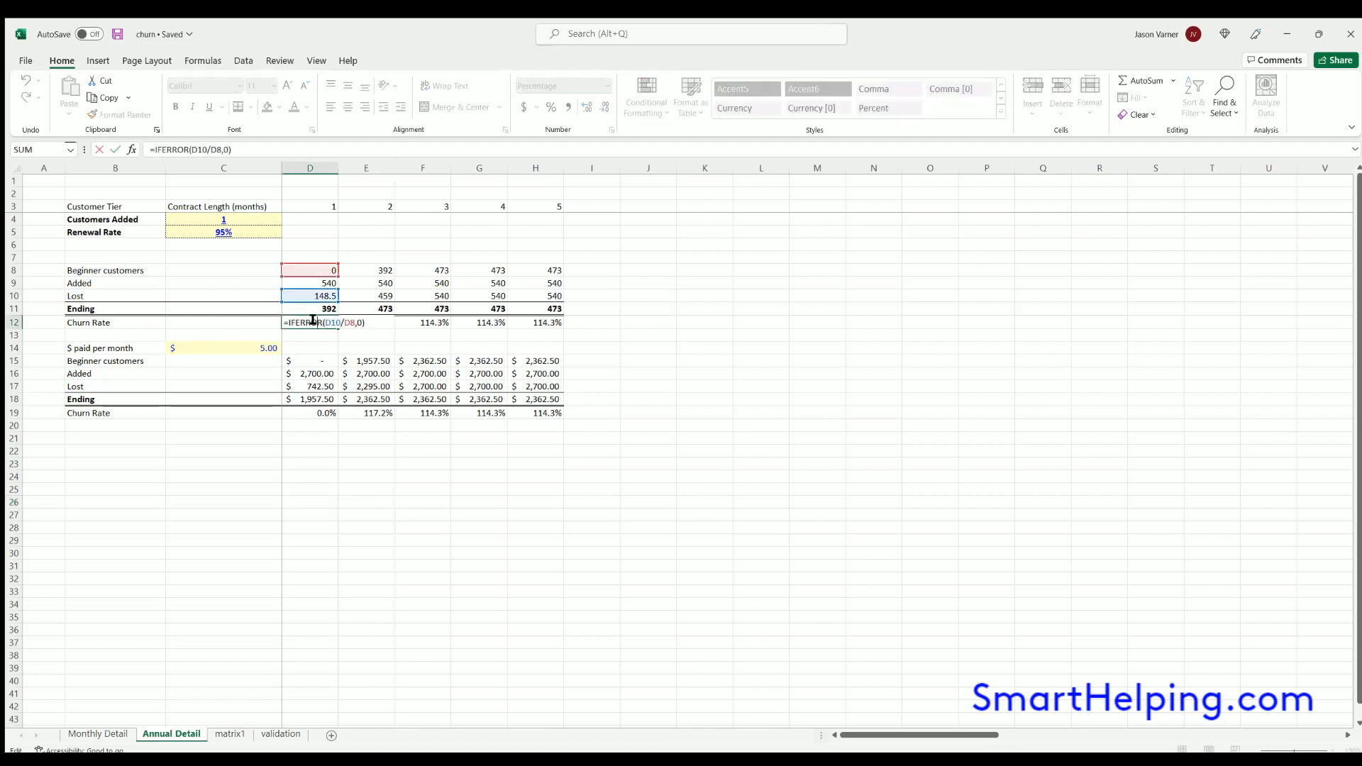
key("Escape")
double_click(379, 321)
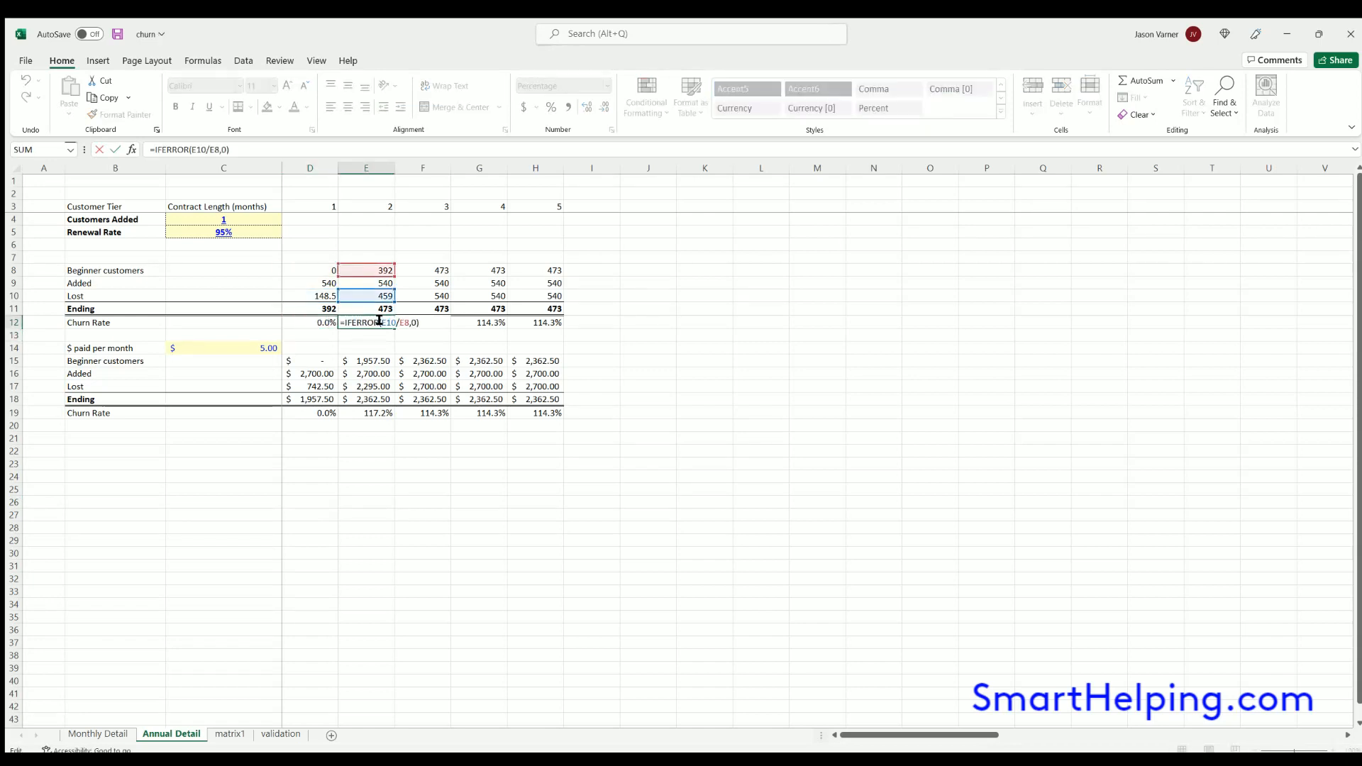
key("Escape")
left_click_drag(374, 273, 373, 292)
left_click(371, 291)
left_click(376, 280)
left_click(374, 292)
left_click(375, 280)
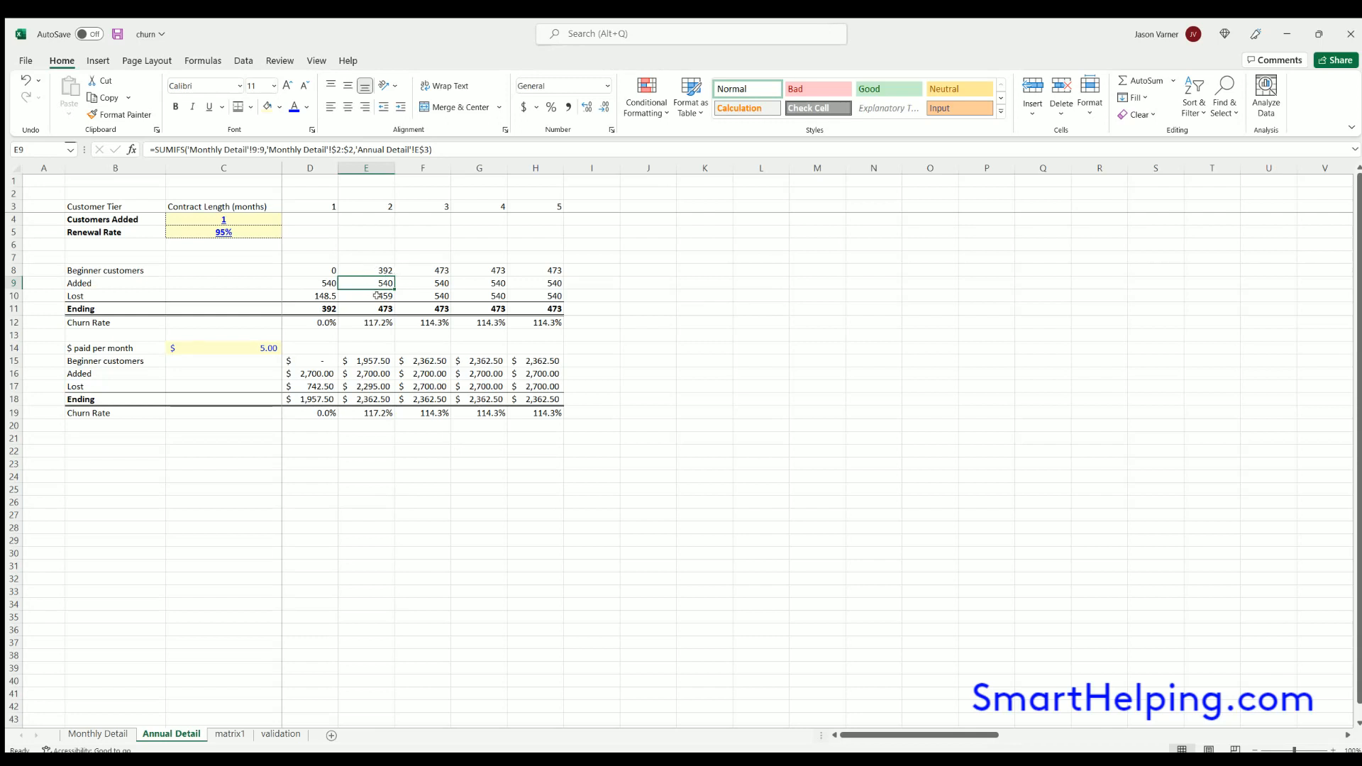
left_click(370, 264)
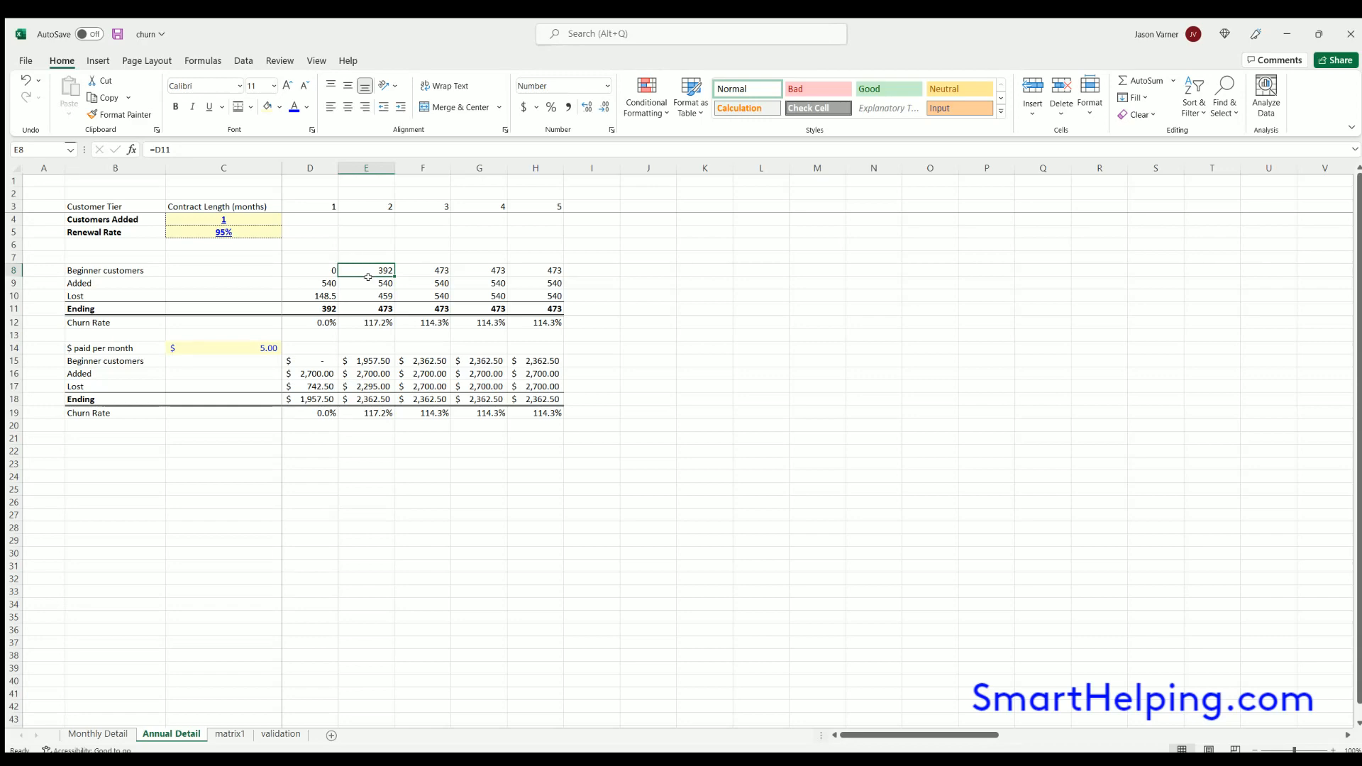
left_click(369, 277)
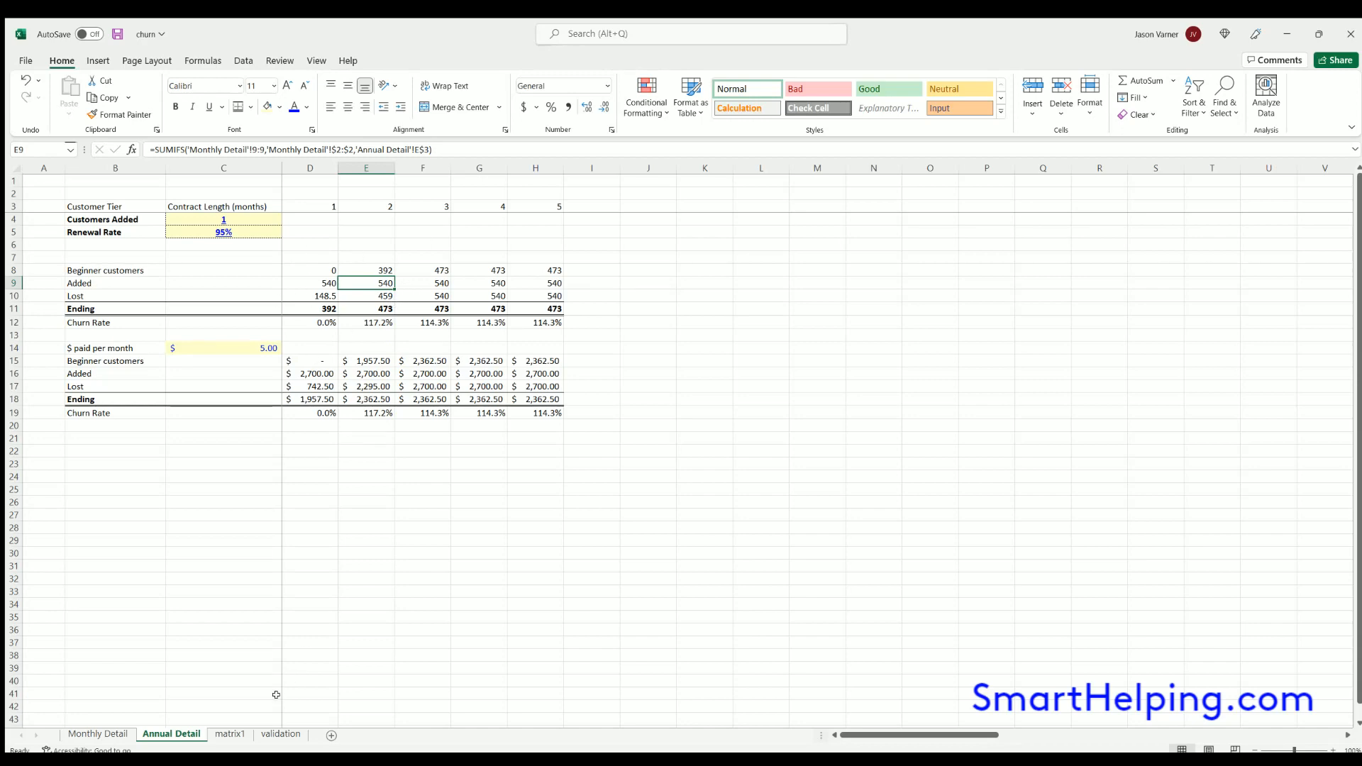
Select B185:M195 in the Churn block of the matrix1 sheet to examine the customers lost during the first 12 months.
left_click(234, 735)
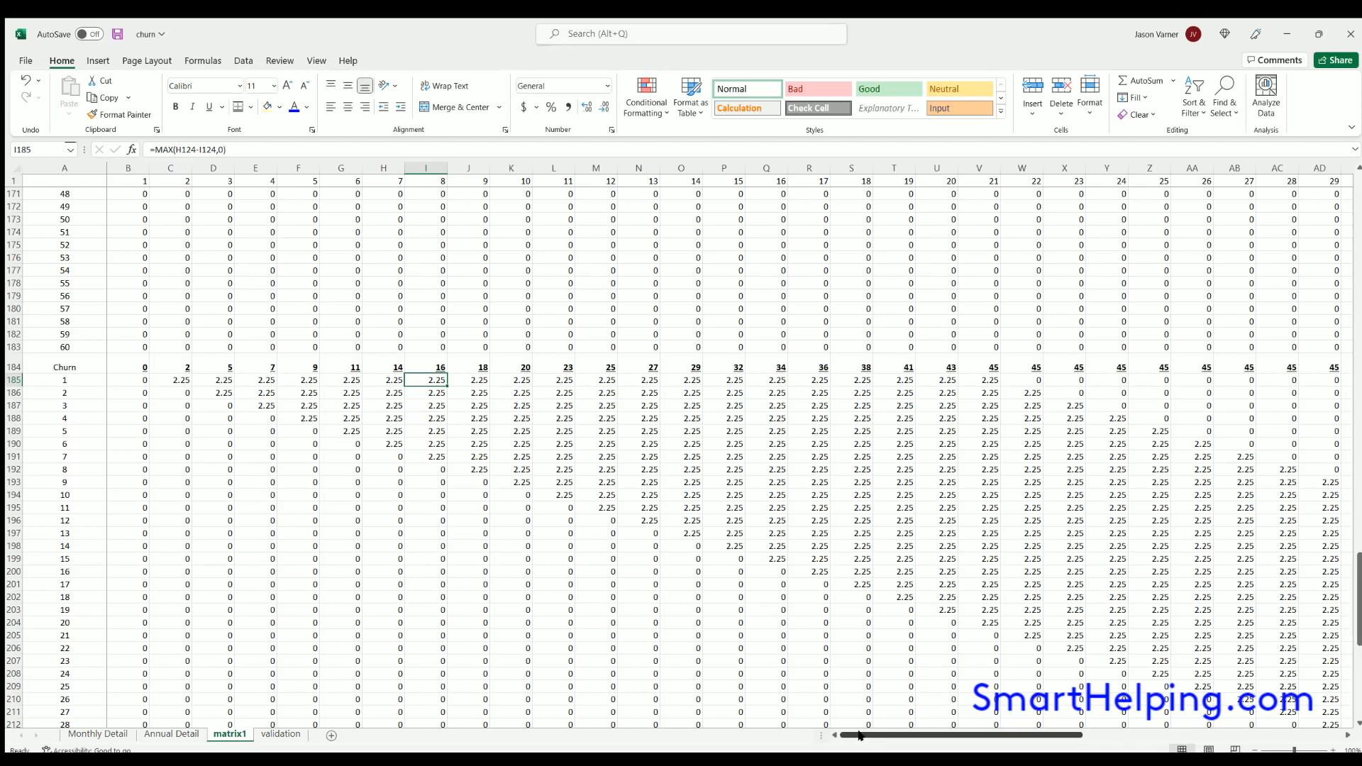
left_click_drag(130, 376, 603, 508)
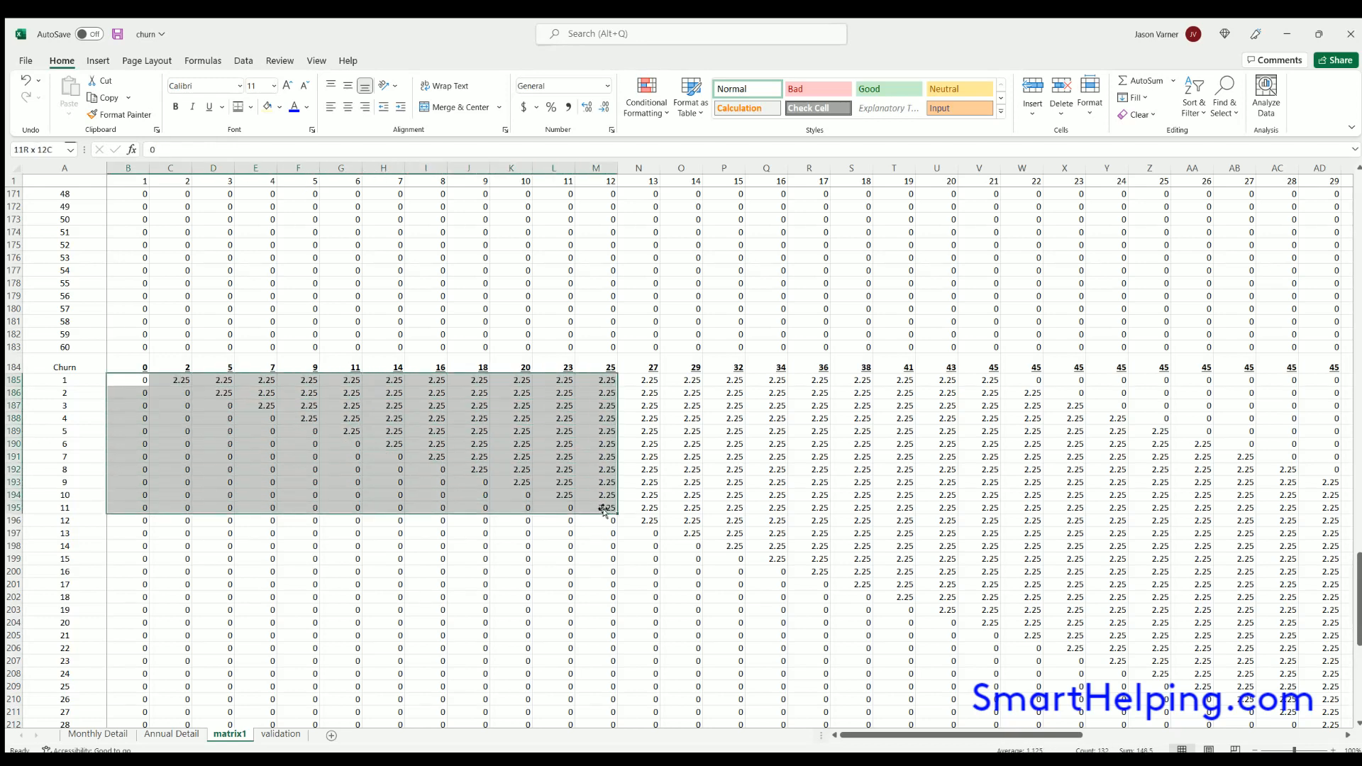
Examine the month 12 and month 24 churn values in M185:M195 and Y188:Y195 of the matrix1 sheet.
left_click_drag(605, 384, 602, 502)
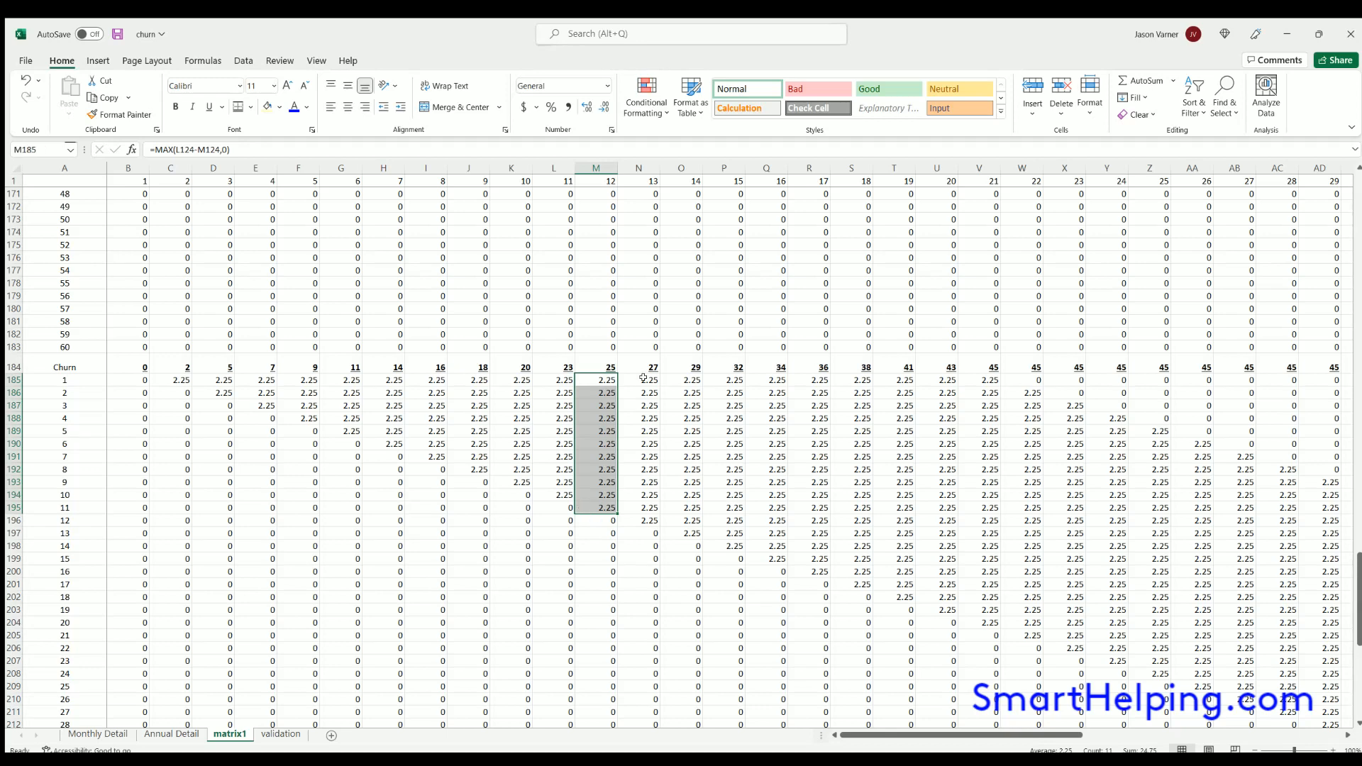
left_click_drag(601, 376, 605, 500)
left_click_drag(620, 502, 1111, 502)
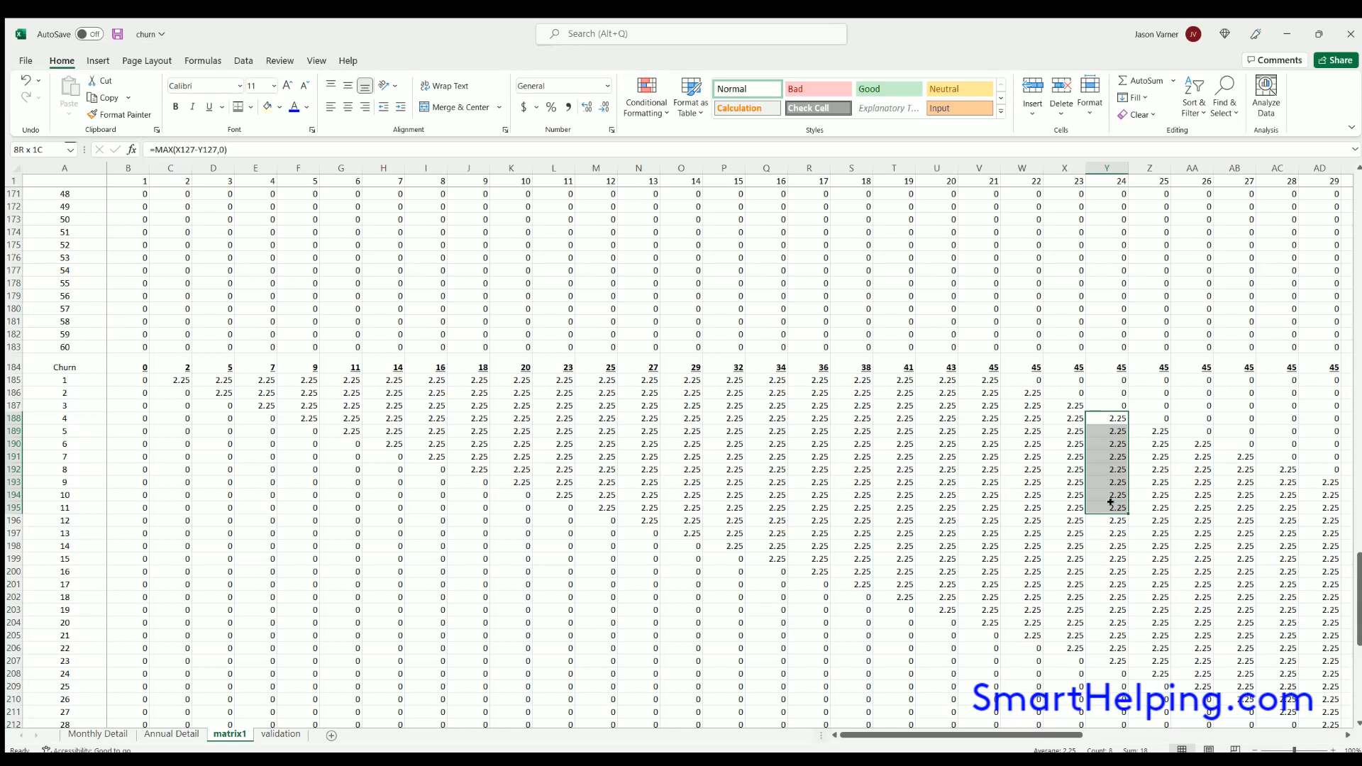
left_click_drag(1111, 502, 1111, 503)
Review the annual Lost and Ending customer figures for each year on the Annual Detail sheet.
left_click(163, 735)
left_click_drag(310, 345, 620, 471)
left_click(479, 553)
left_click_drag(96, 330, 273, 483)
left_click(467, 494)
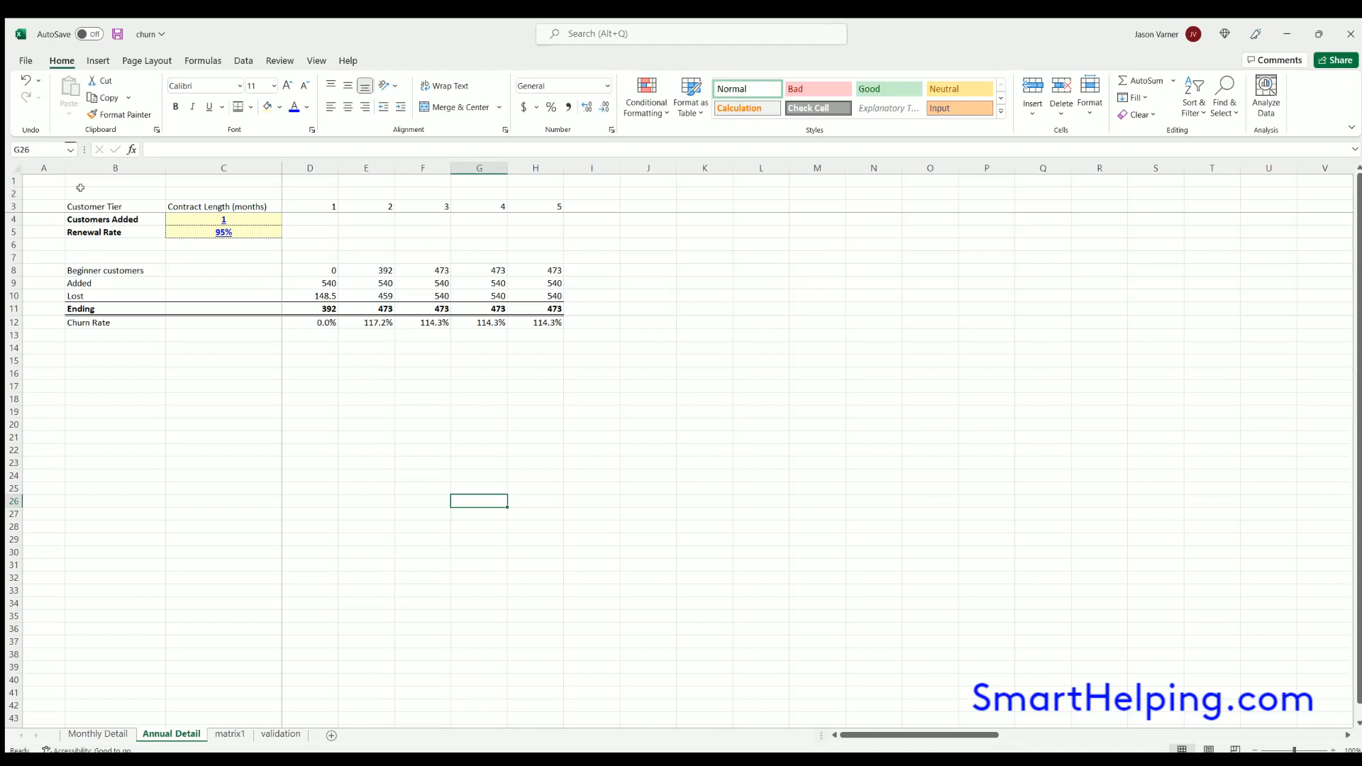
left_click_drag(128, 256, 234, 256)
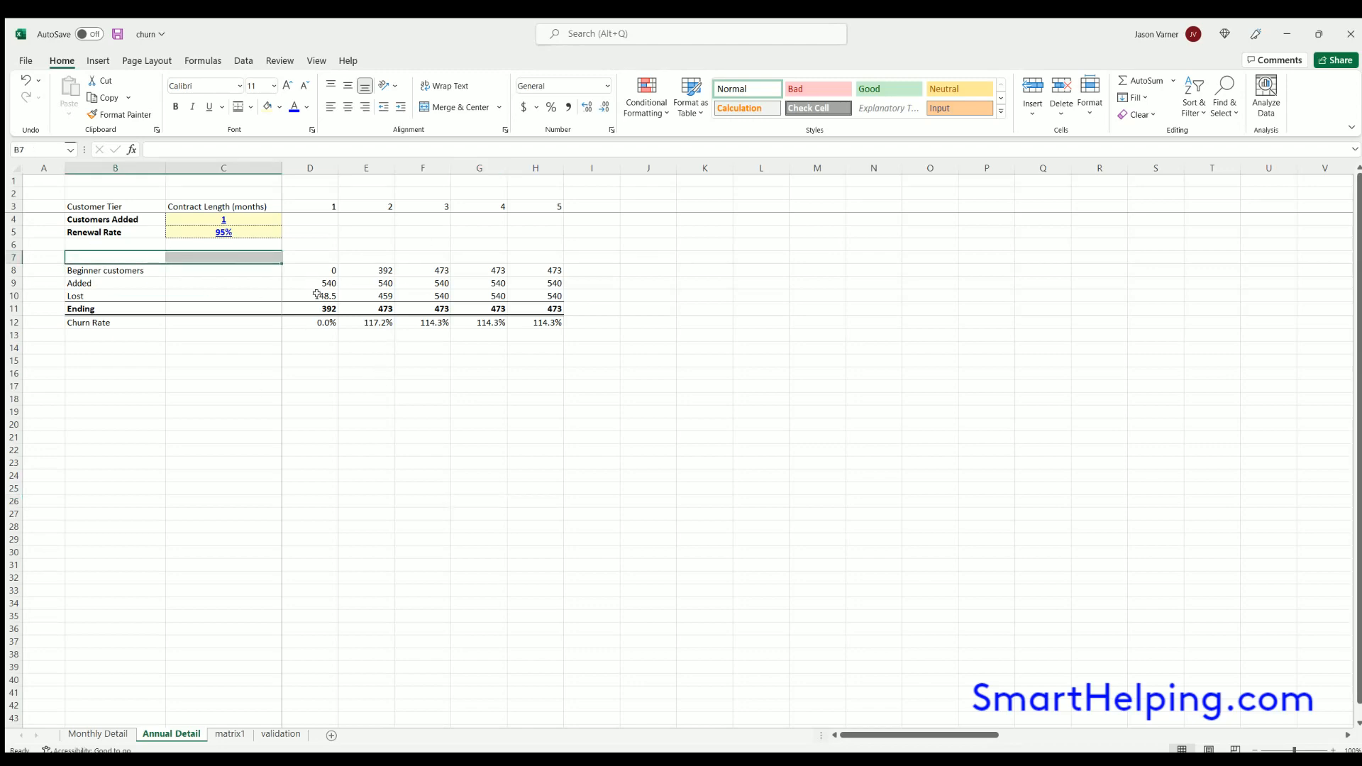
left_click(317, 293)
left_click(315, 308)
left_click(389, 306)
left_click(429, 308)
Clear the Churn Rate label and its yearly values from row 12 of the Annual Detail sheet.
left_click(276, 321)
left_click_drag(277, 321, 761, 323)
key("Delete")
left_click(479, 500)
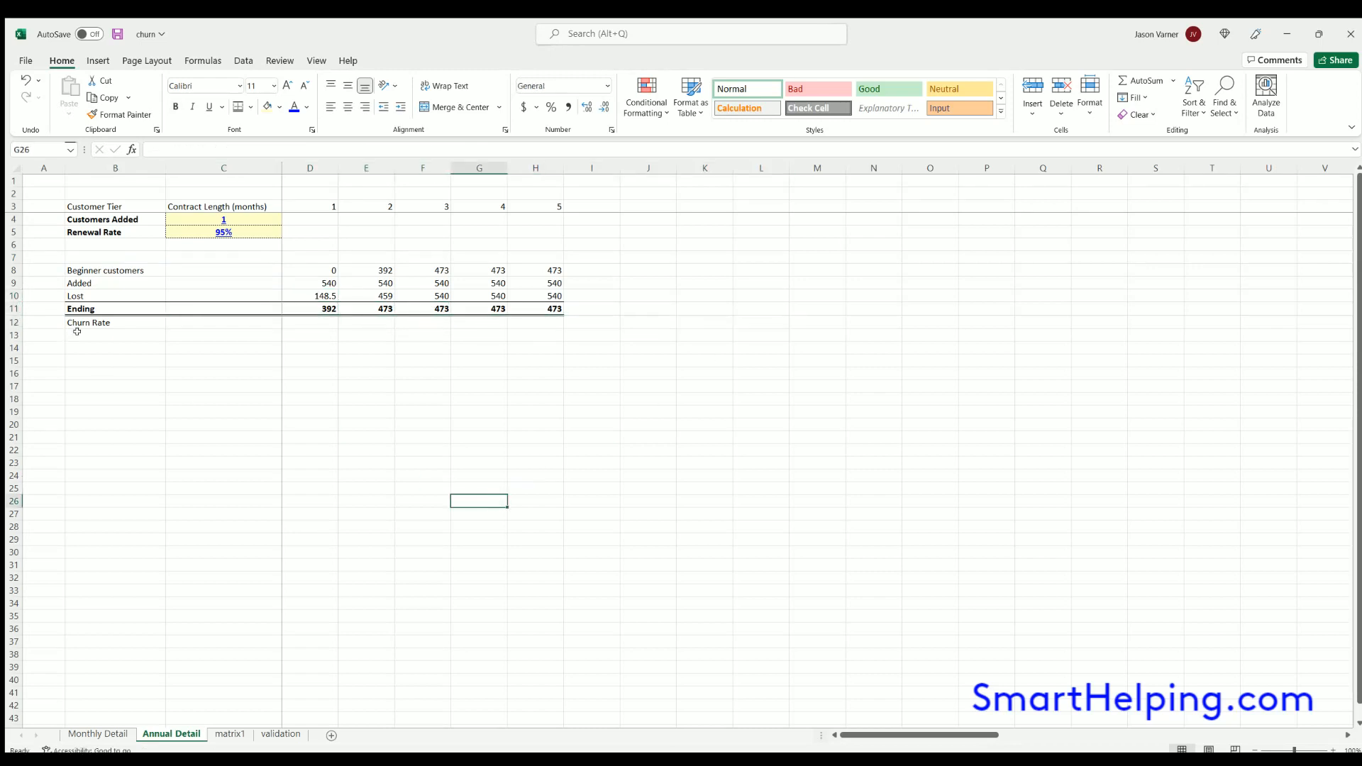
left_click(85, 321)
key("BackSpace")
key("Return")
left_click(97, 419)
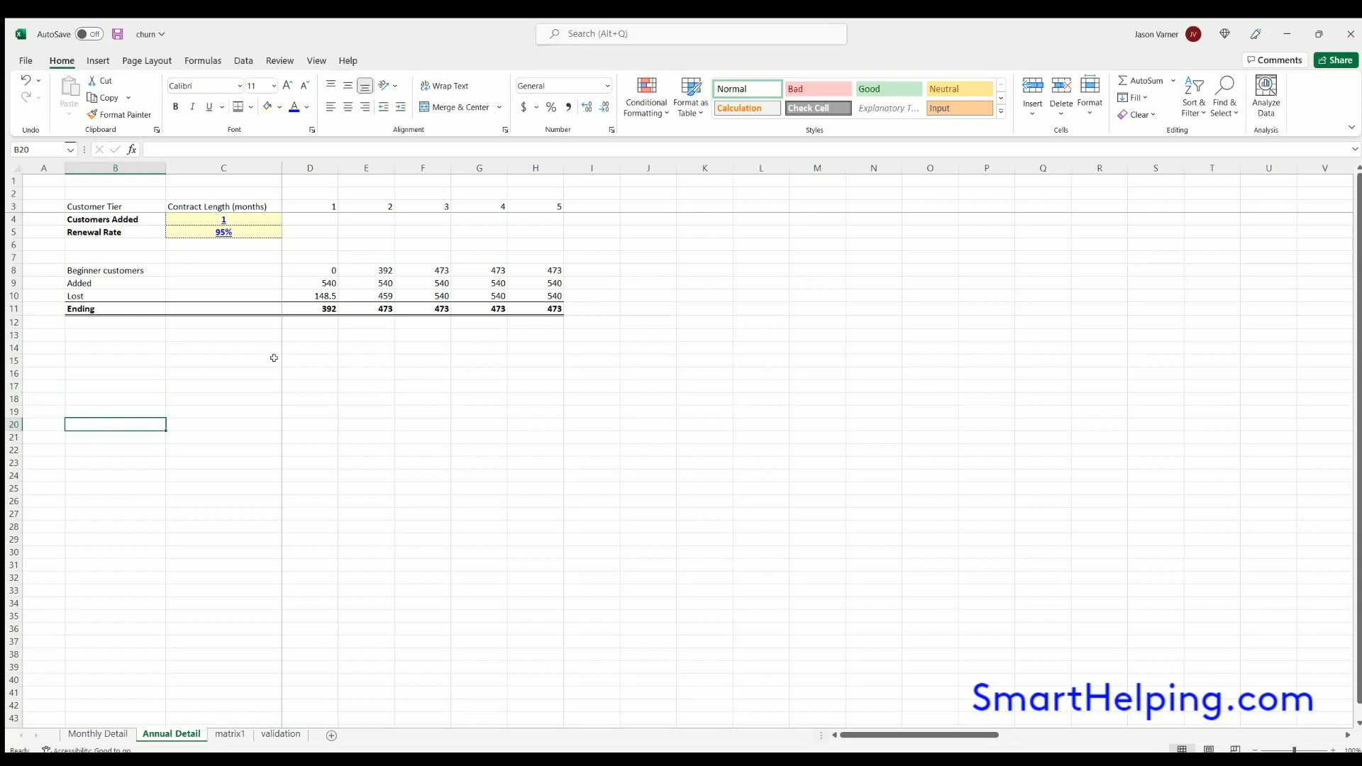
Recheck the first-year Churn block on matrix1, and clear the annual Beginner, Added, Lost and Ending rows from Annual Detail.
left_click(230, 735)
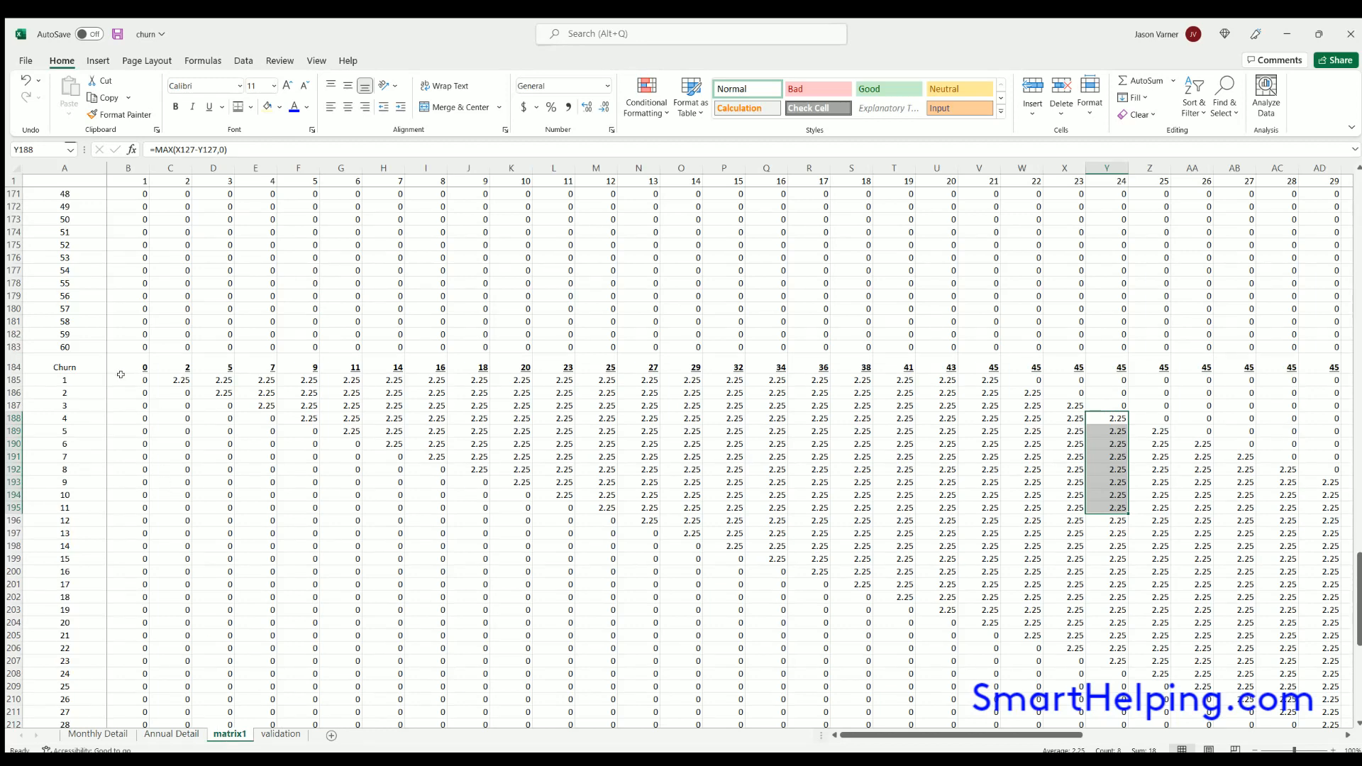
left_click_drag(132, 381, 681, 514)
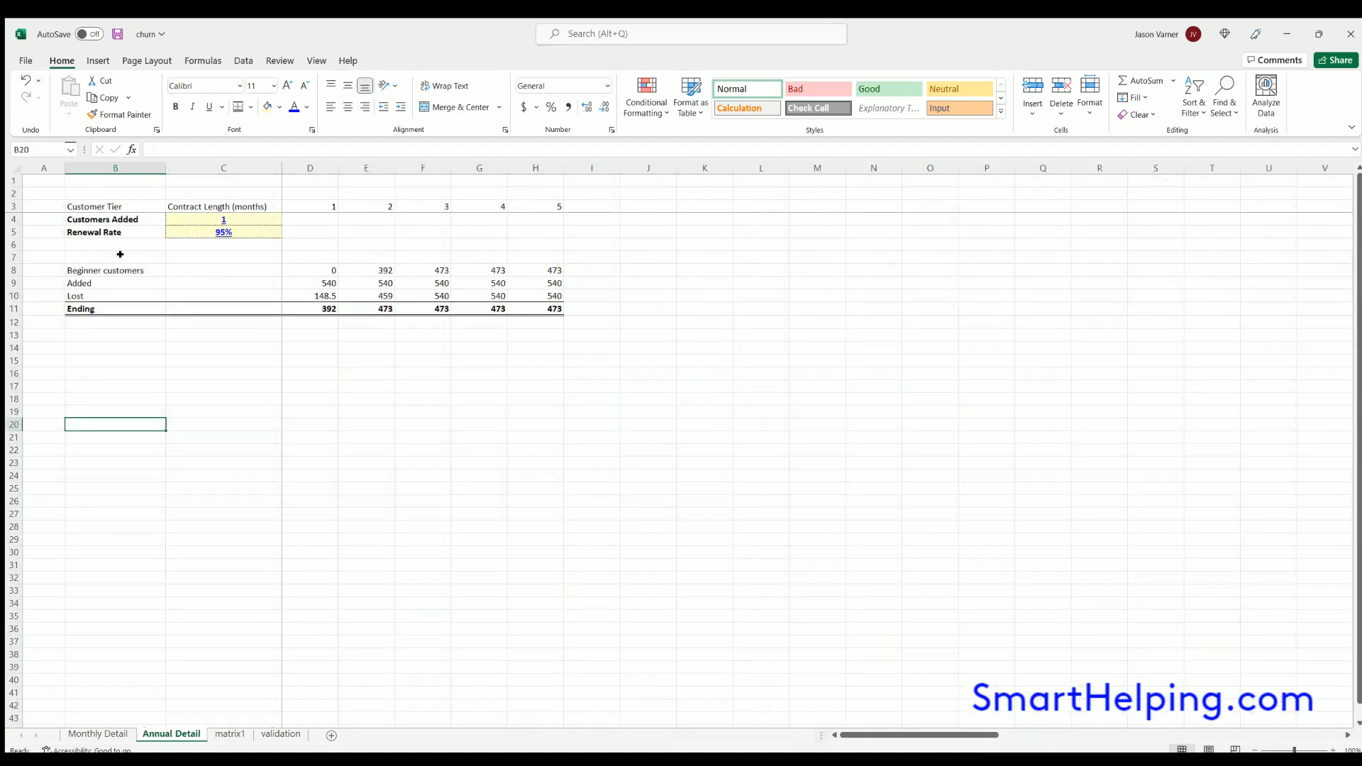
left_click_drag(95, 257, 560, 257)
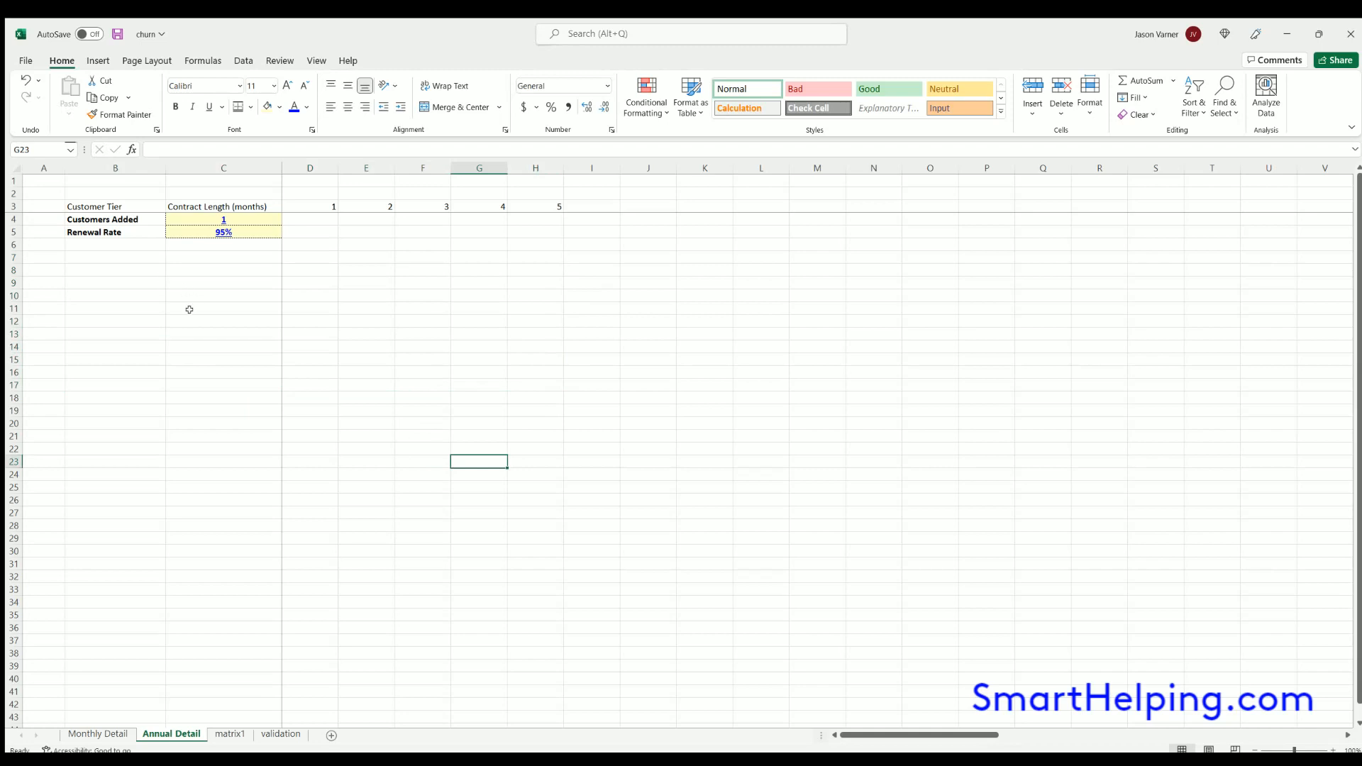
Label C10 of the Annual Detail sheet "Year 1 ending Customer Count" and widen column C to fit it.
left_click(188, 296)
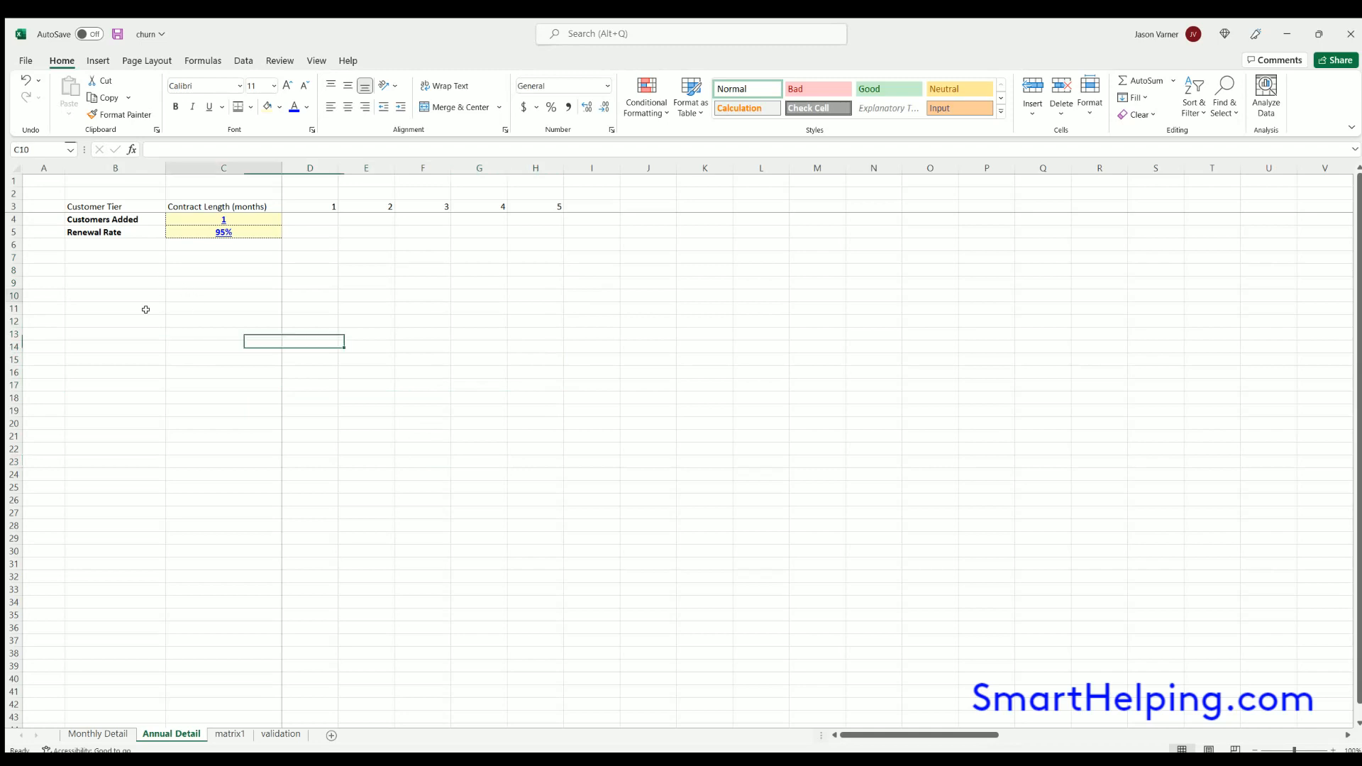
type("Year 1 ending Customer Count")
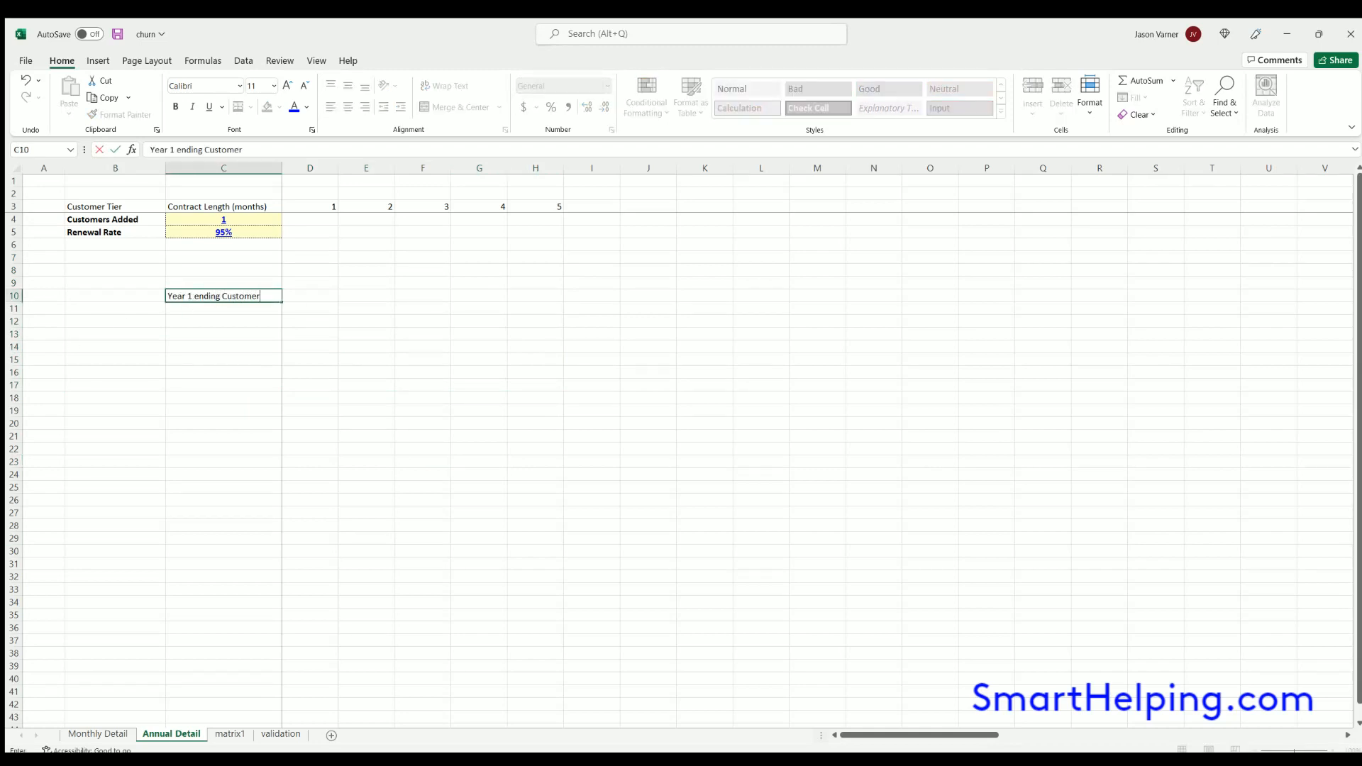
key("Return")
left_click(310, 295)
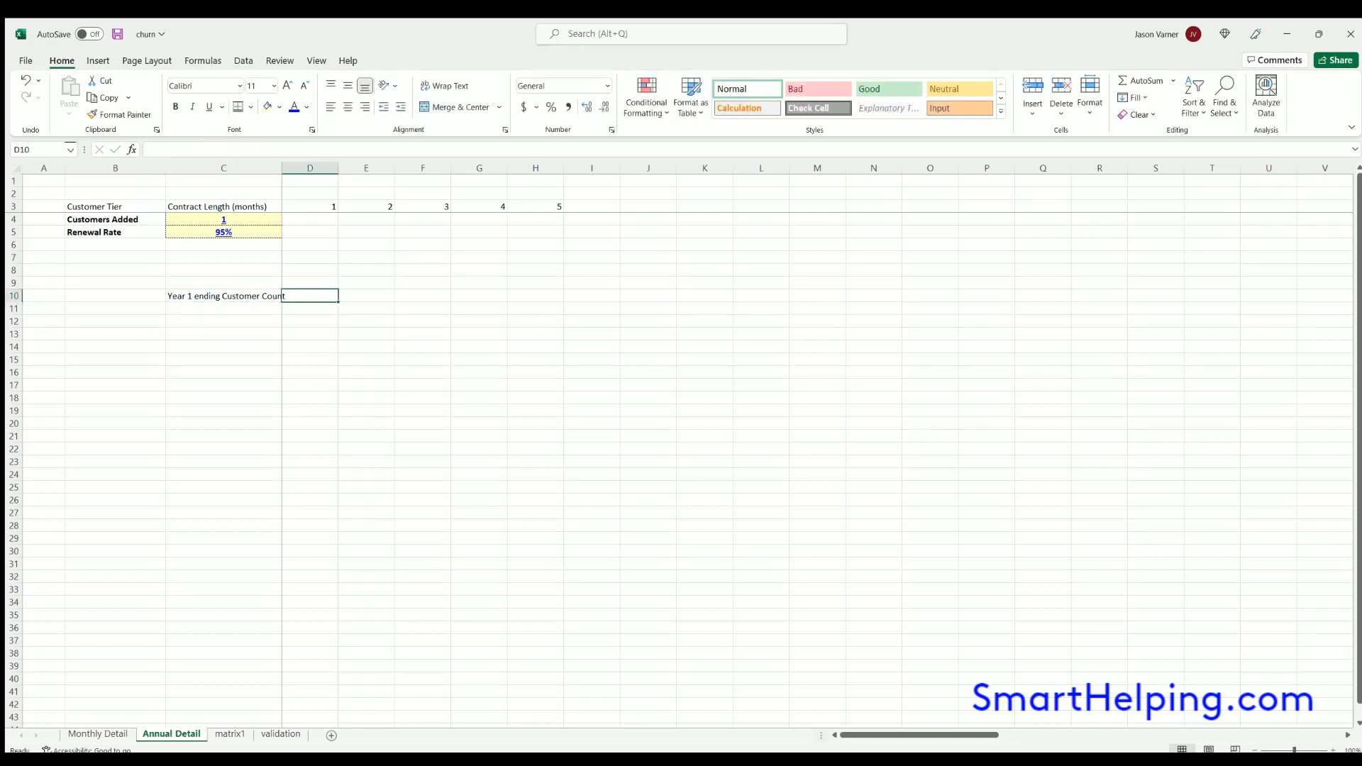
left_click_drag(282, 168, 296, 167)
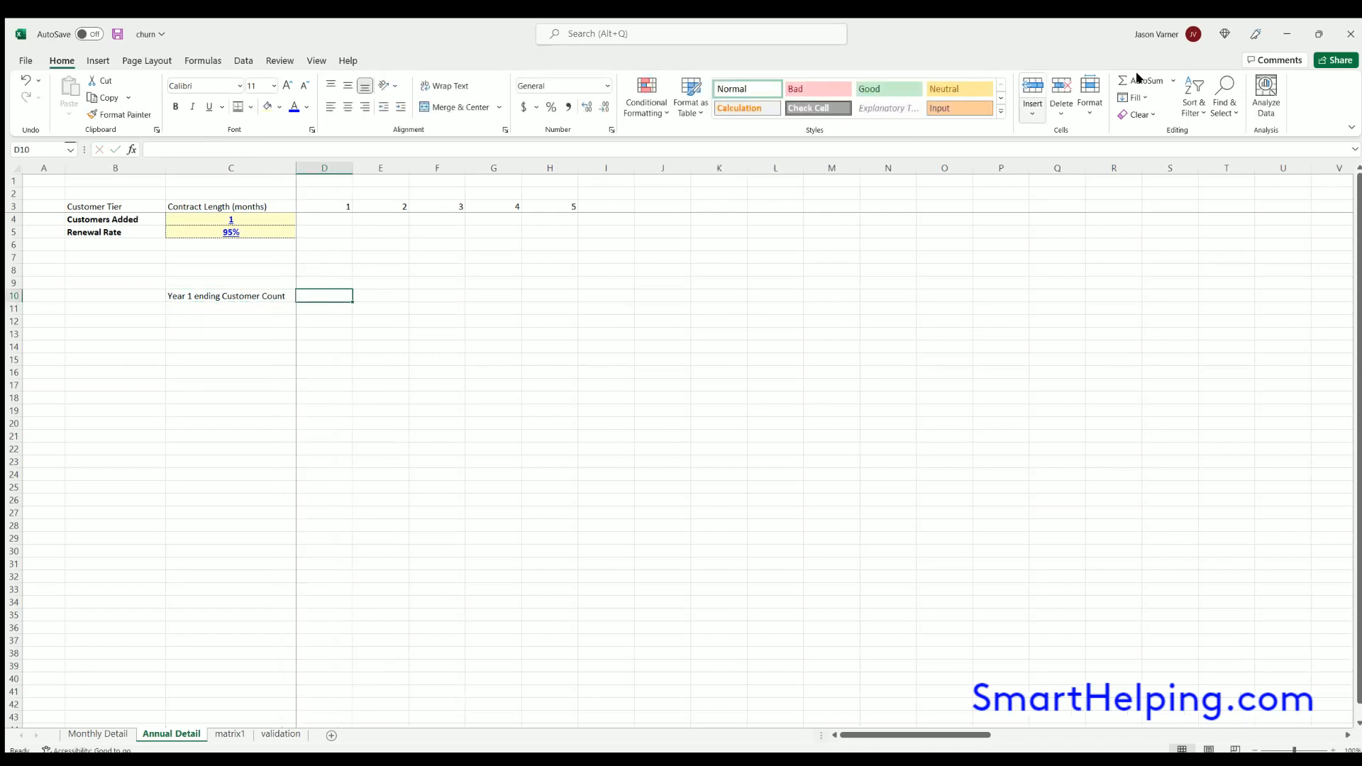
Enter a SUM of the month 12 churn values matrix1!M185:M195 in D10 of the Annual Detail sheet.
left_click(1134, 86)
left_click(230, 734)
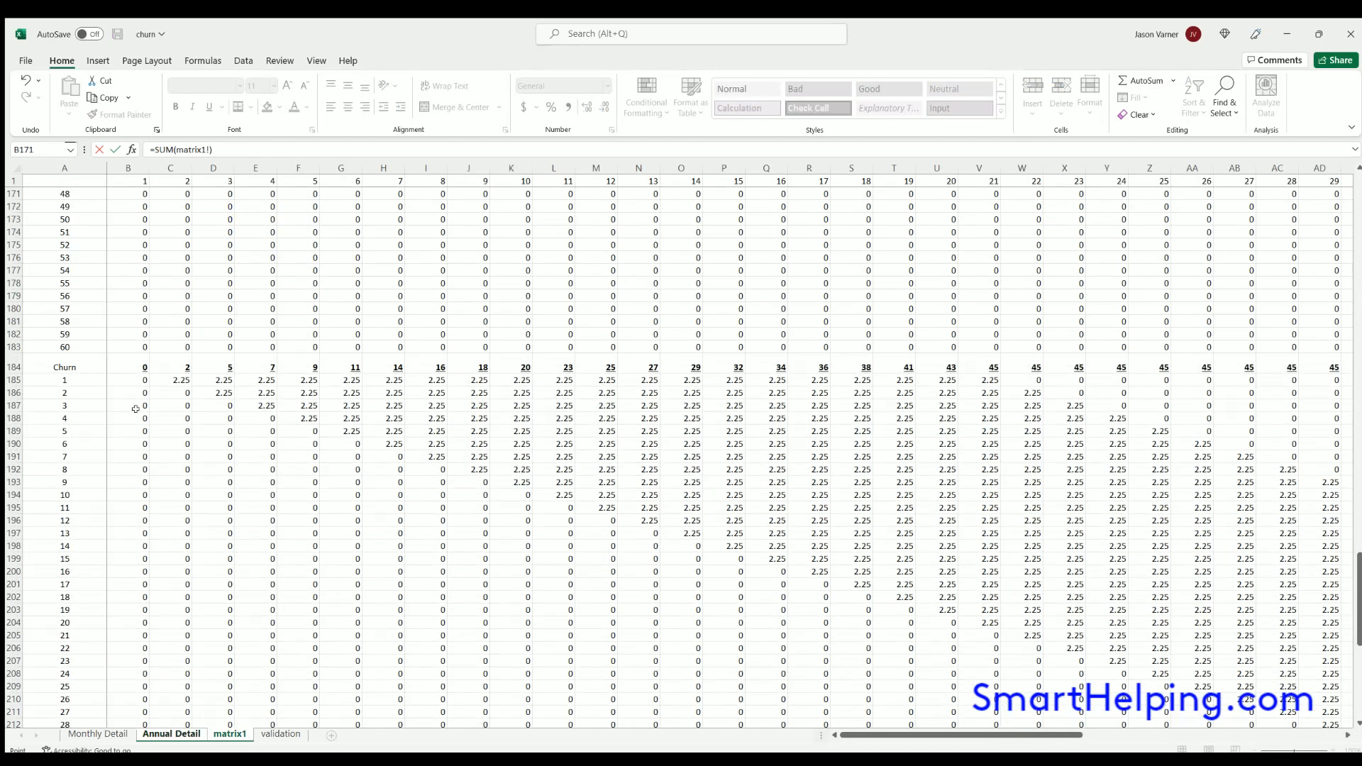
left_click_drag(128, 376, 352, 394)
left_click(517, 380)
left_click_drag(601, 376, 597, 499)
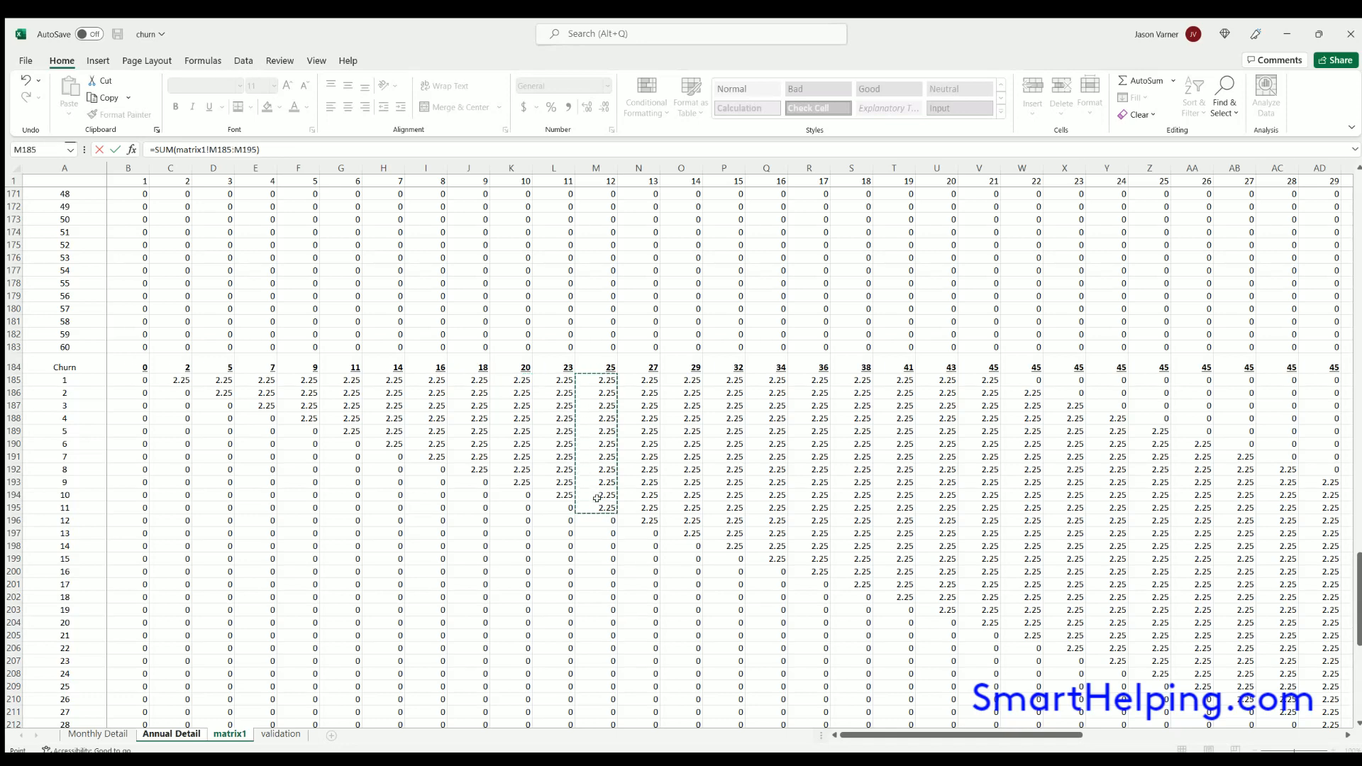
key("Return")
left_click(335, 296)
left_click(371, 293)
left_click(322, 293)
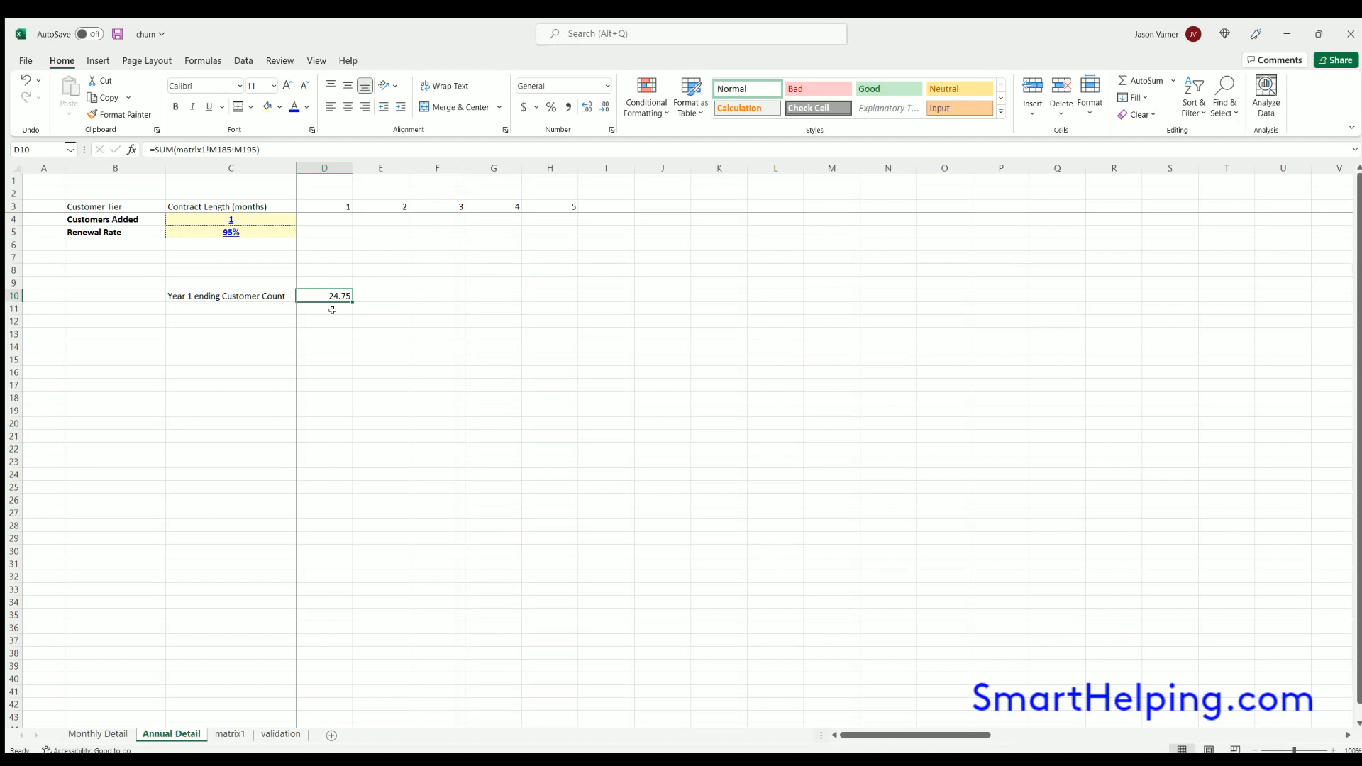
left_click(371, 289)
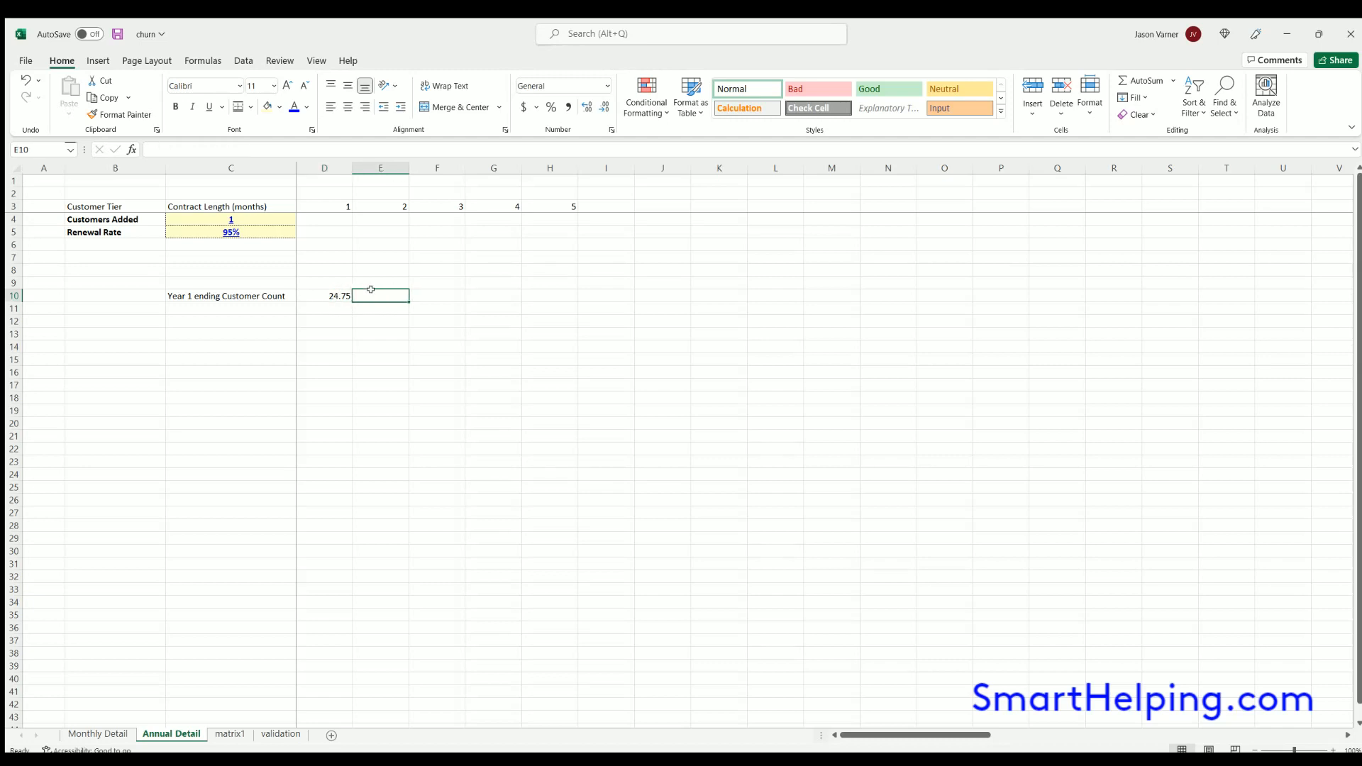
type("=")
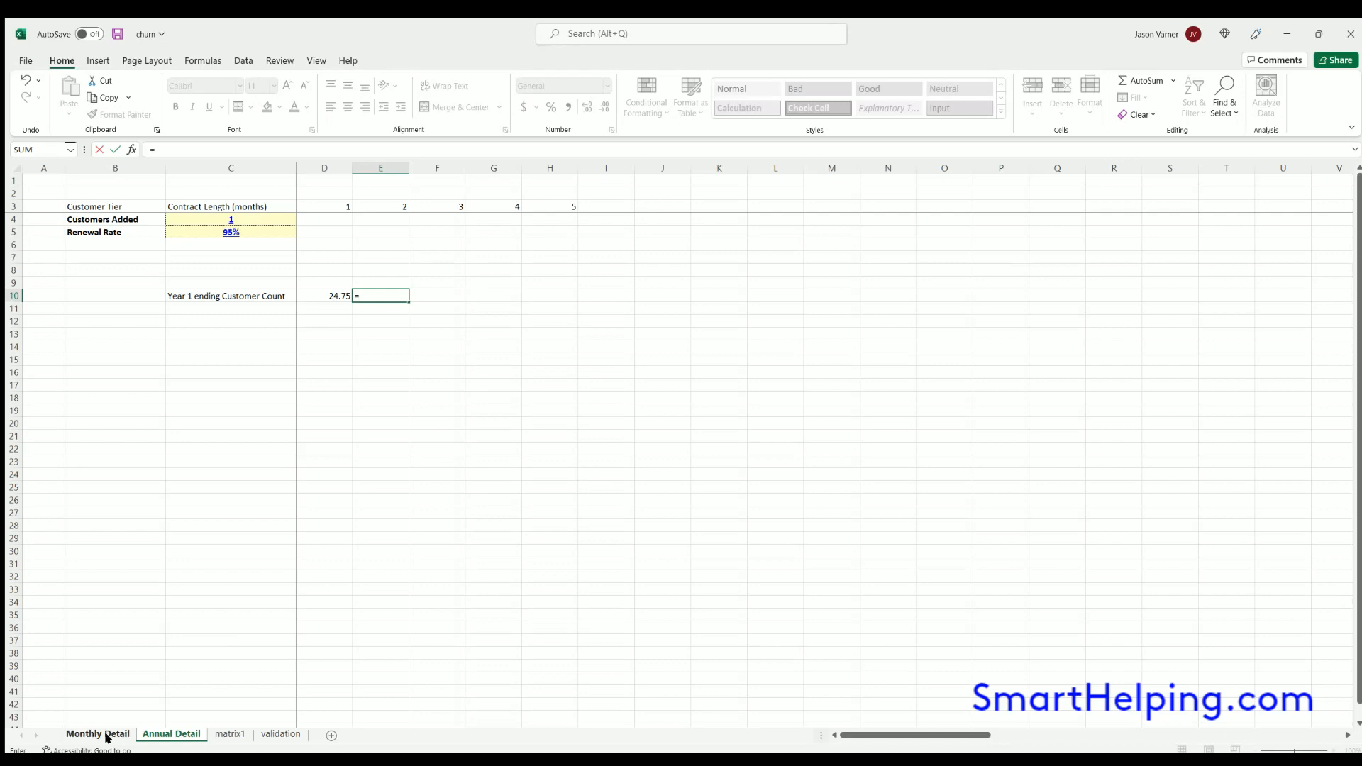
left_click(107, 737)
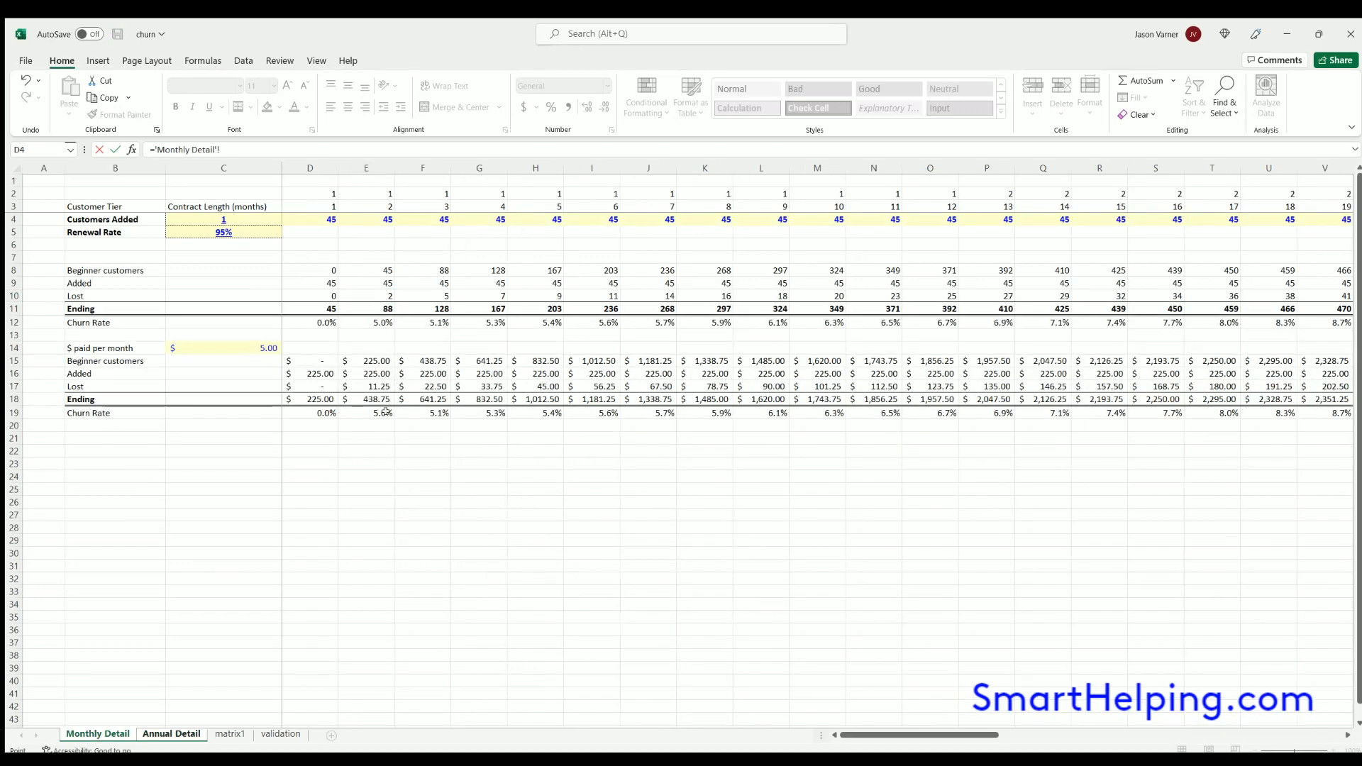
left_click(279, 736)
left_click(216, 737)
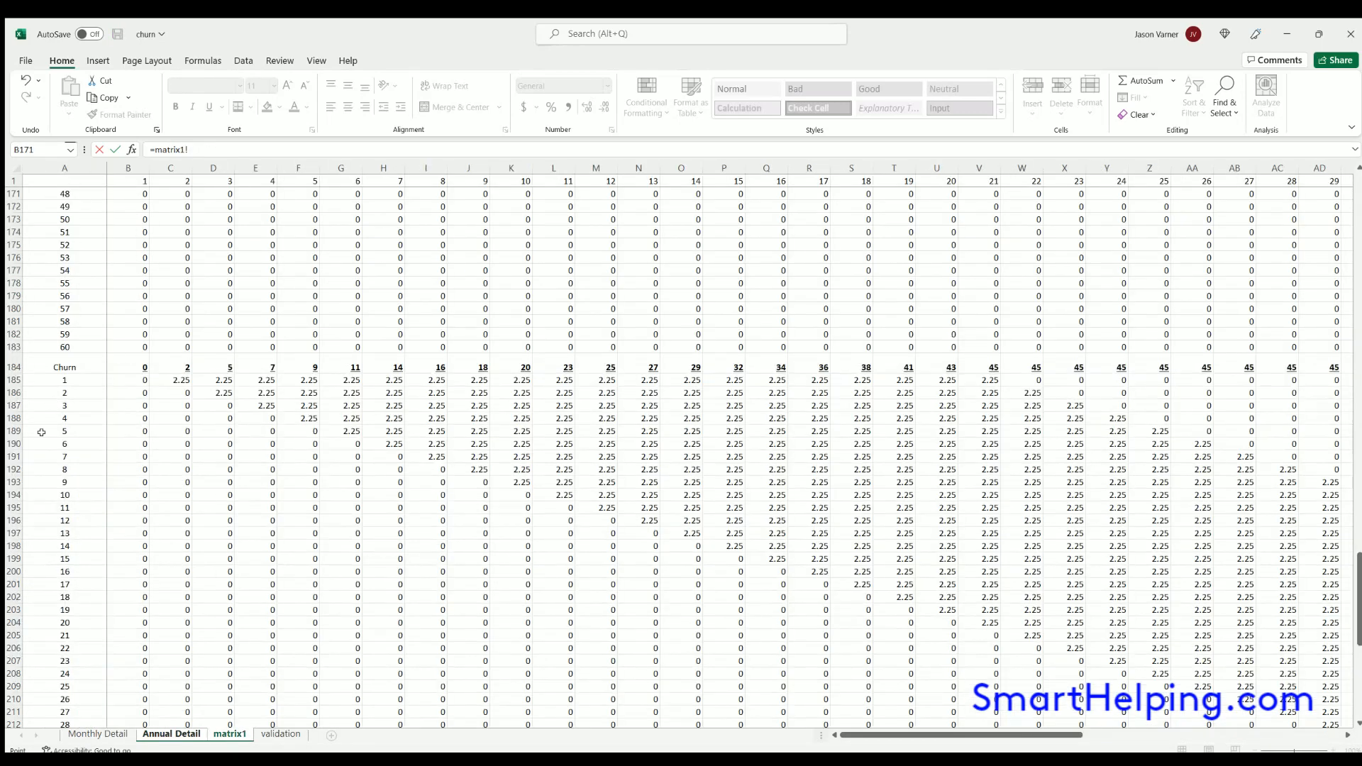
left_click_drag(71, 513, 1005, 511)
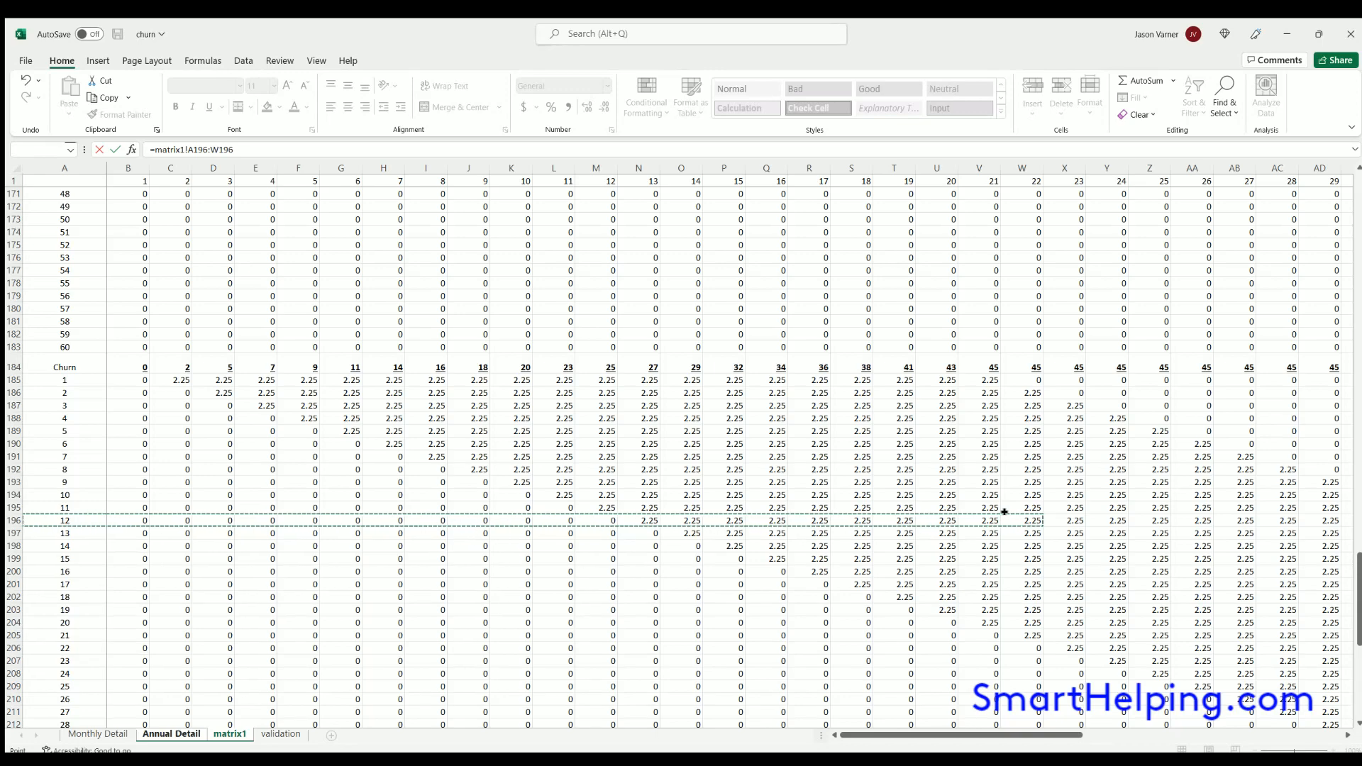
key("Return")
scroll(642, 445, "down", 4)
left_click(146, 735)
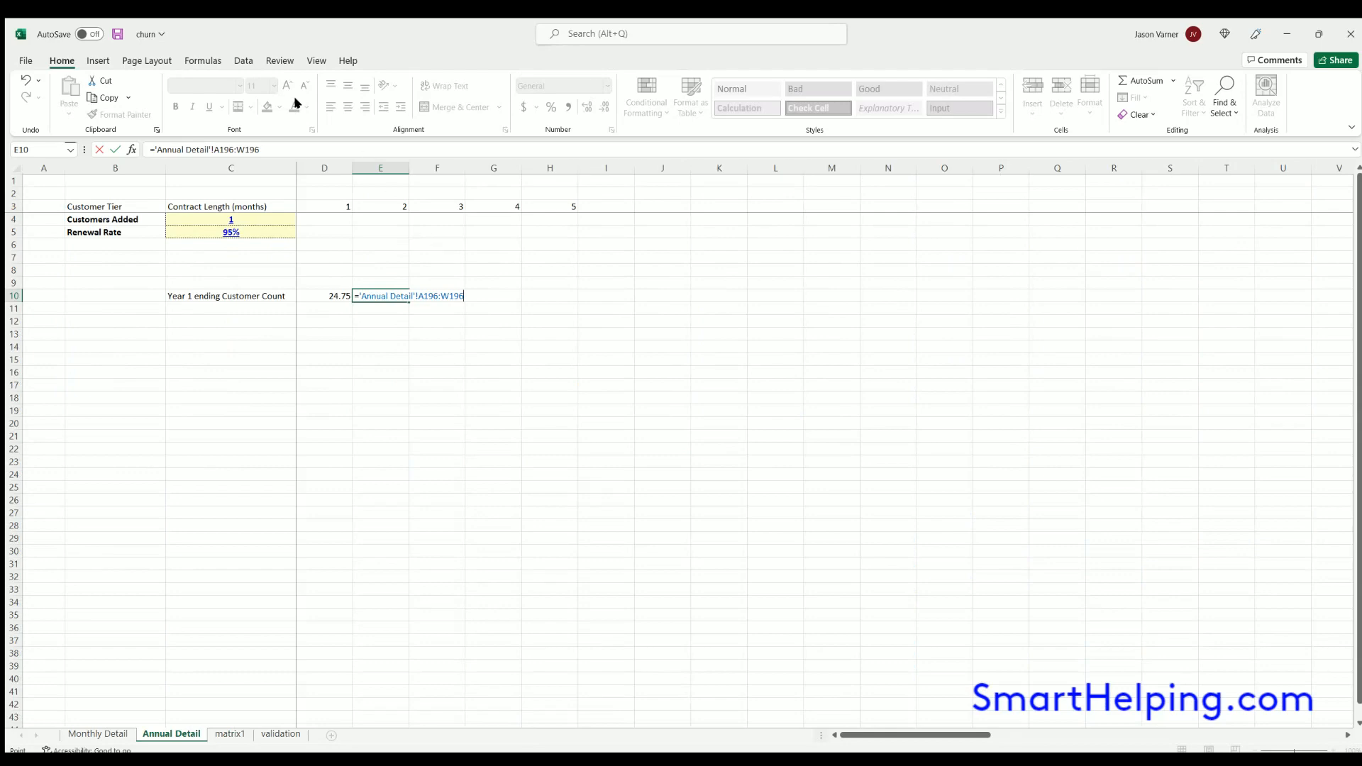
key("Escape")
Replace the D10 formula with a SUM of matrix1!M124:M135, the month 12 Remaining values for the first 12 cohorts.
key("Left")
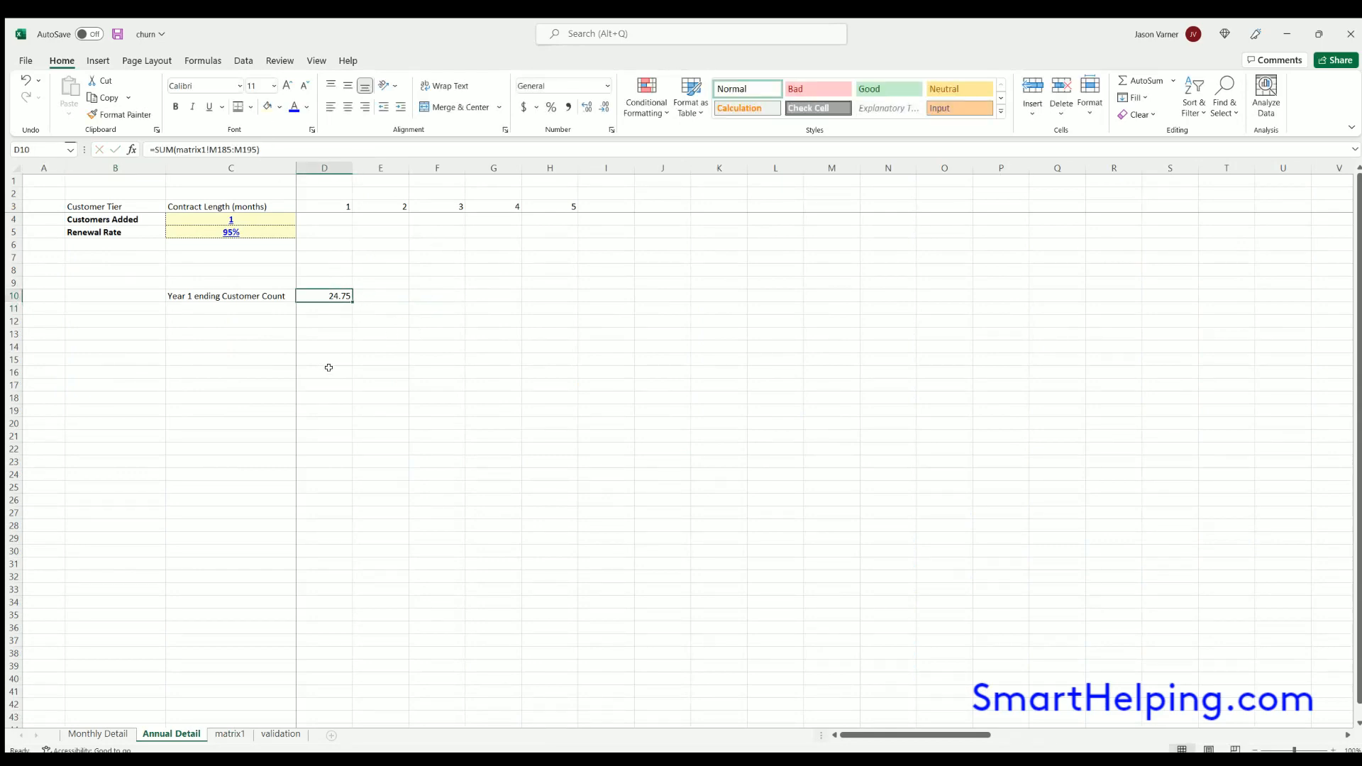
left_click(1135, 80)
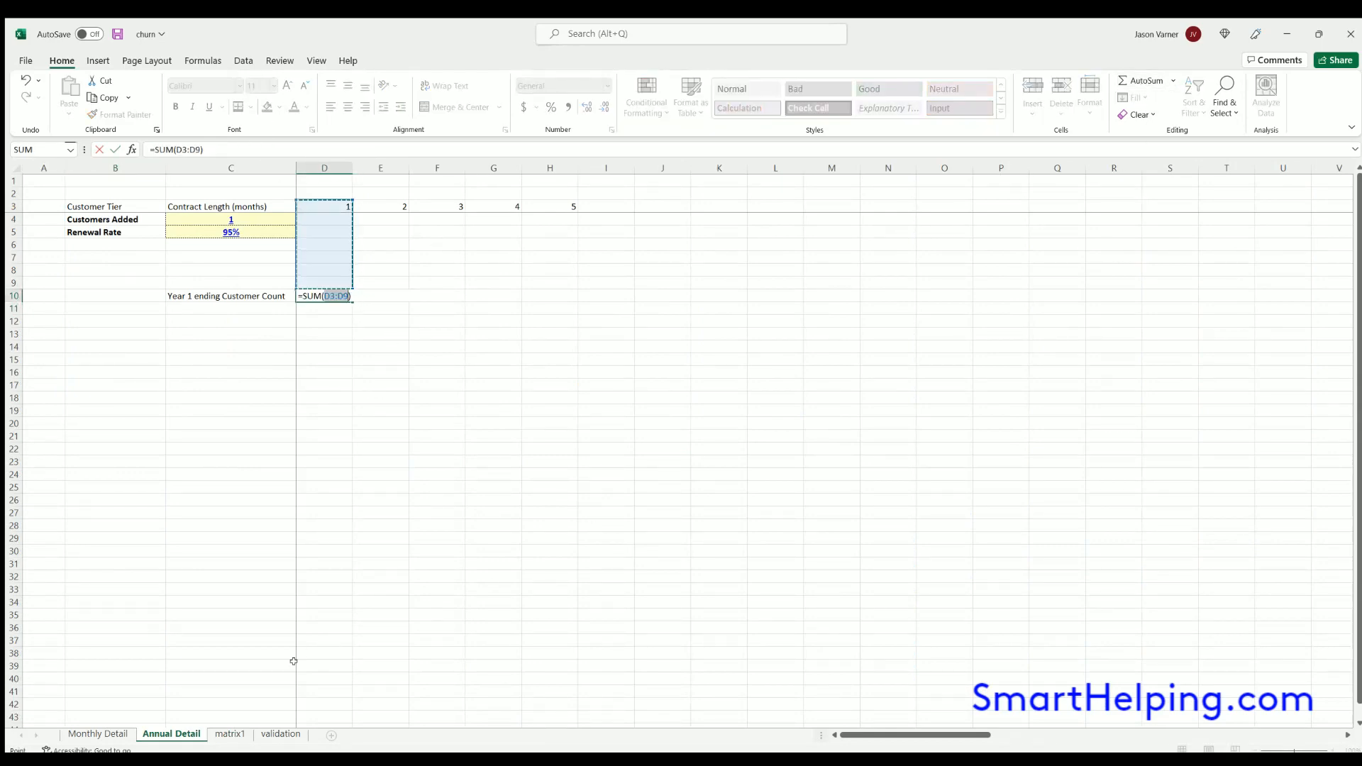
left_click(230, 734)
scroll(545, 567, "up", 3)
scroll(560, 525, "down", 3)
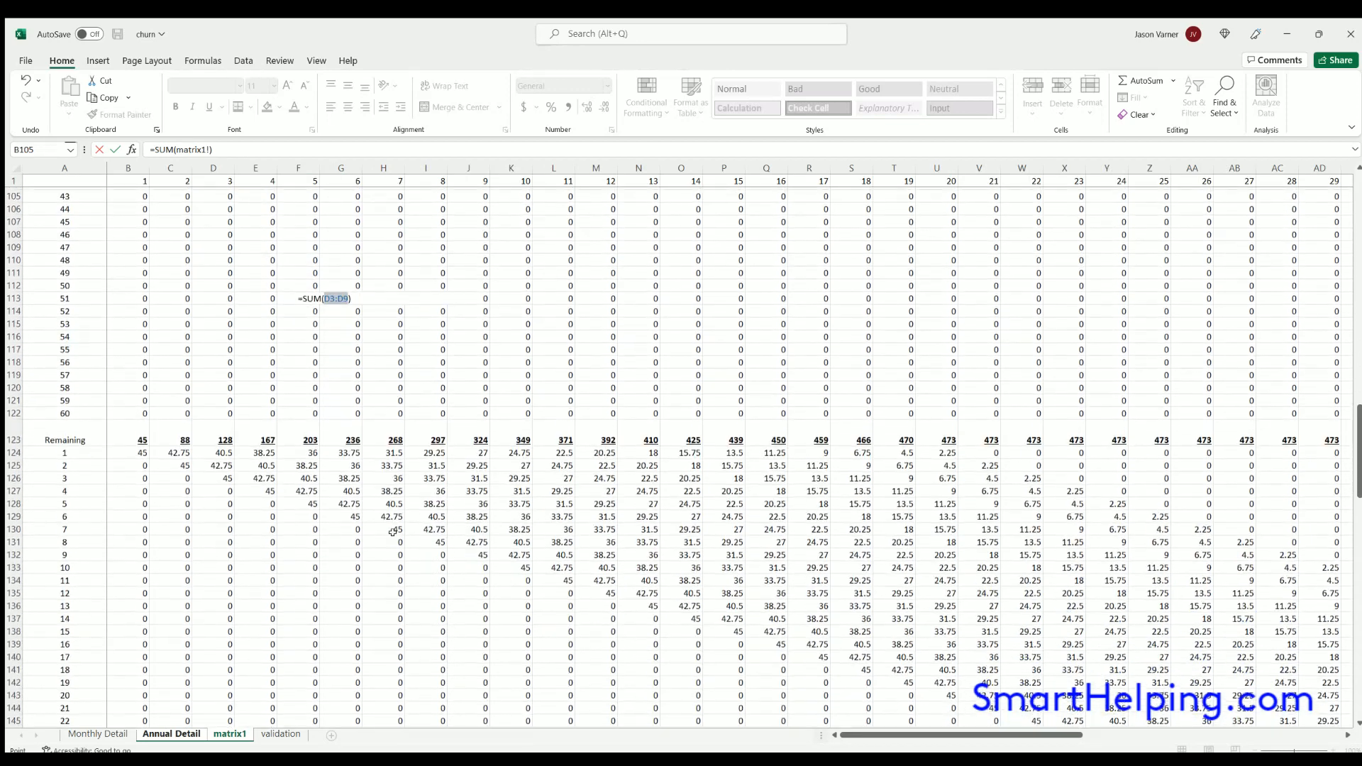
left_click_drag(596, 448, 602, 587)
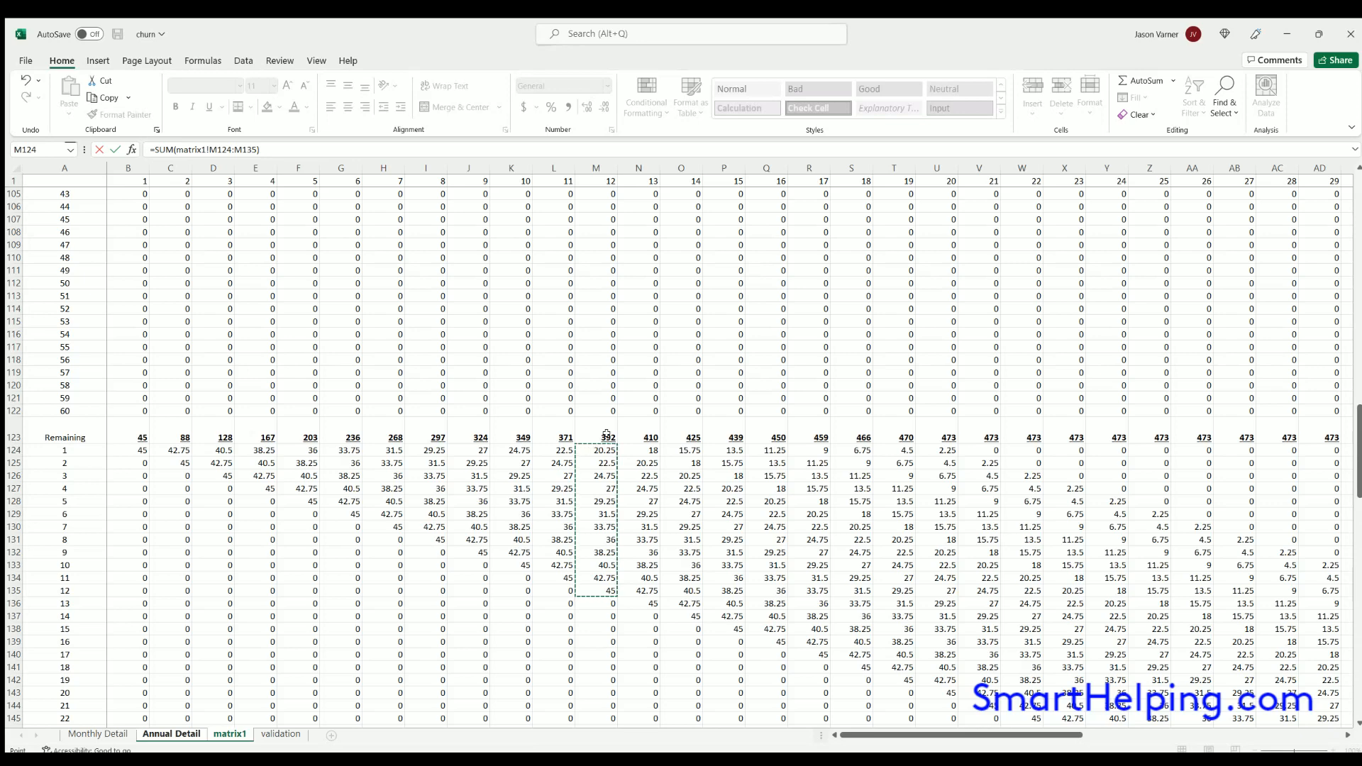
key("Return")
left_click(322, 289)
Enter a SUM of matrix1!Y124:Y135 in D11, the month 24 Remaining values for the same 12 cohorts.
left_click(323, 308)
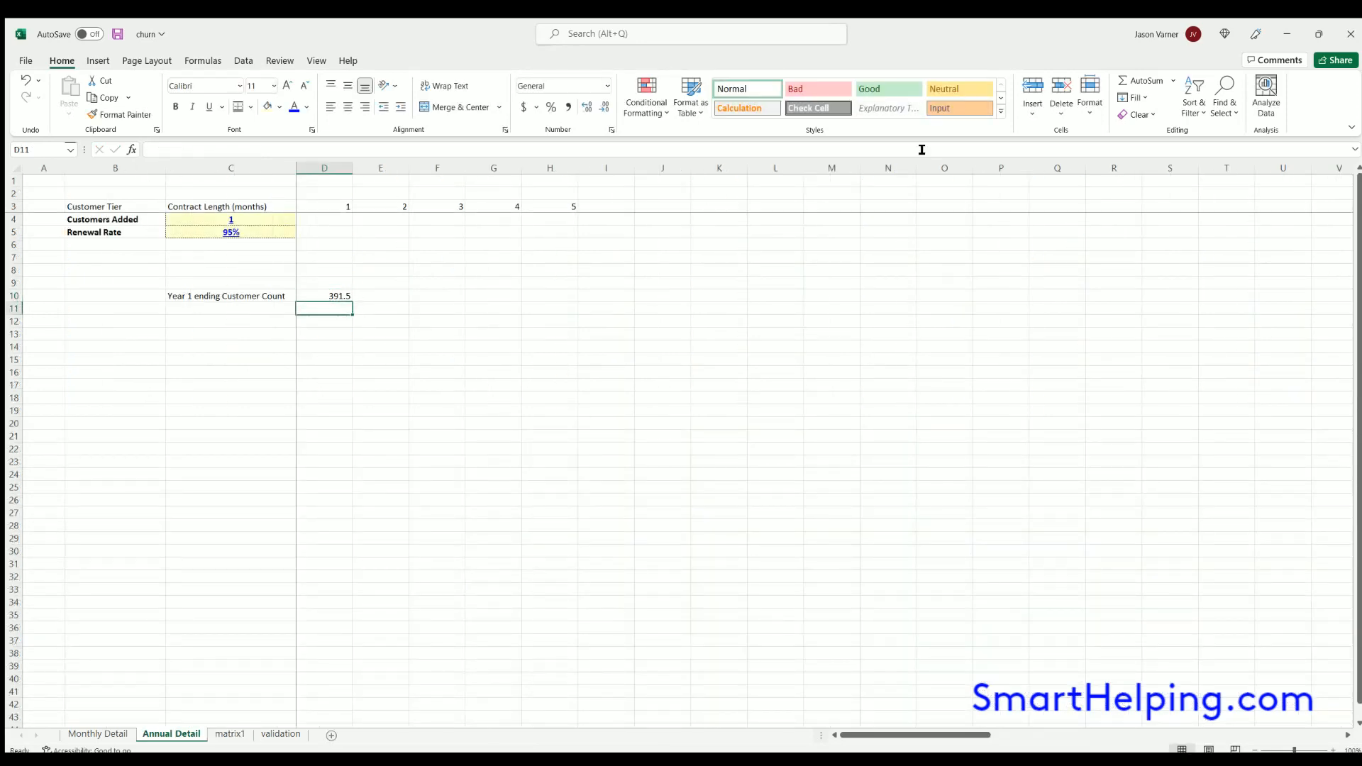
left_click(1135, 80)
left_click(236, 734)
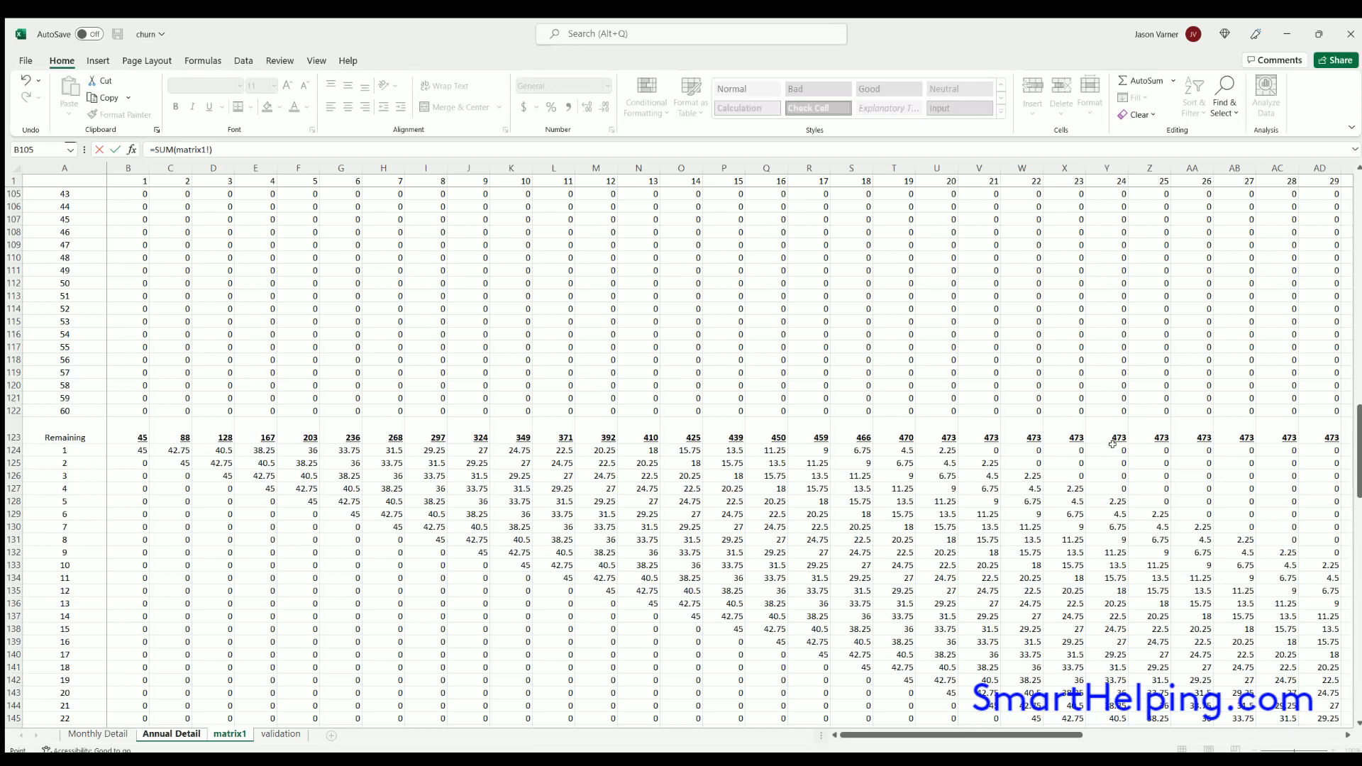
left_click_drag(1113, 445, 1108, 583)
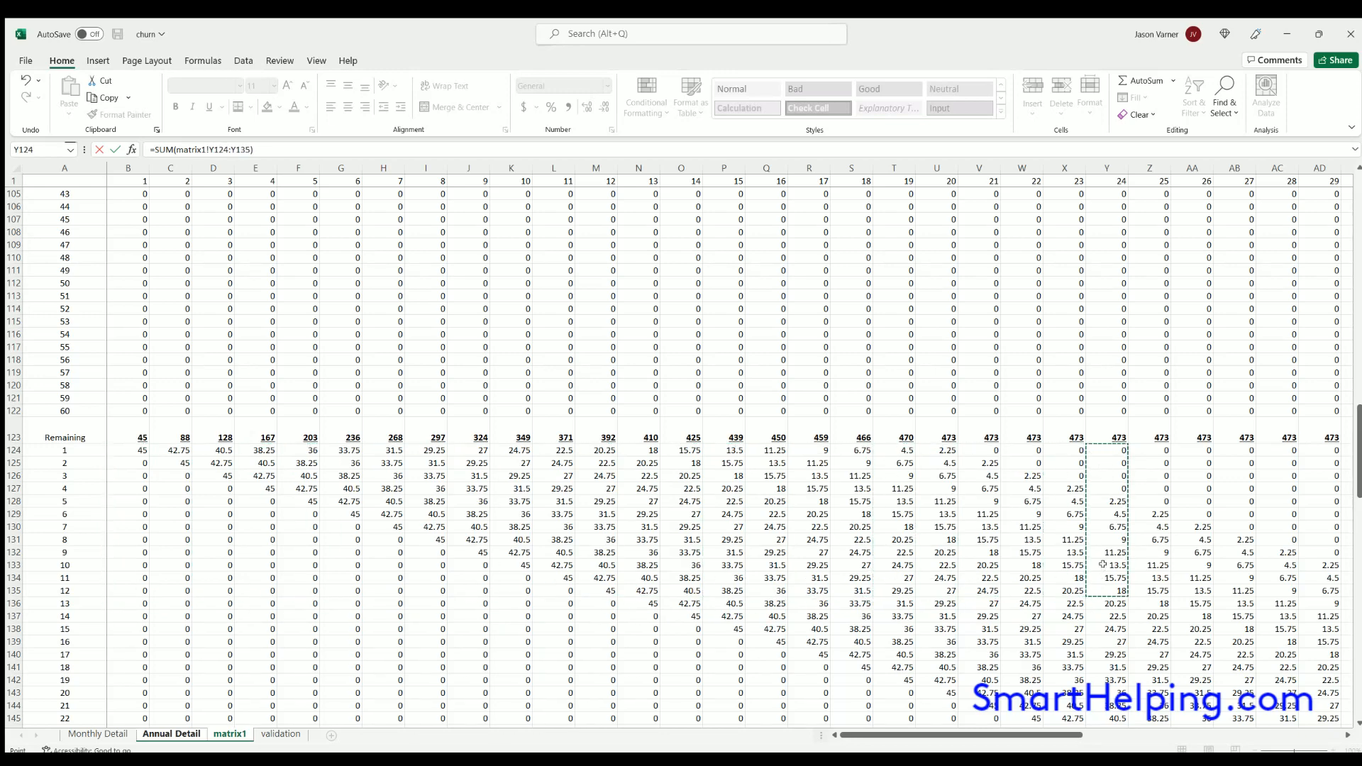
left_click_drag(1108, 499, 1108, 498)
key("Return")
left_click(327, 302)
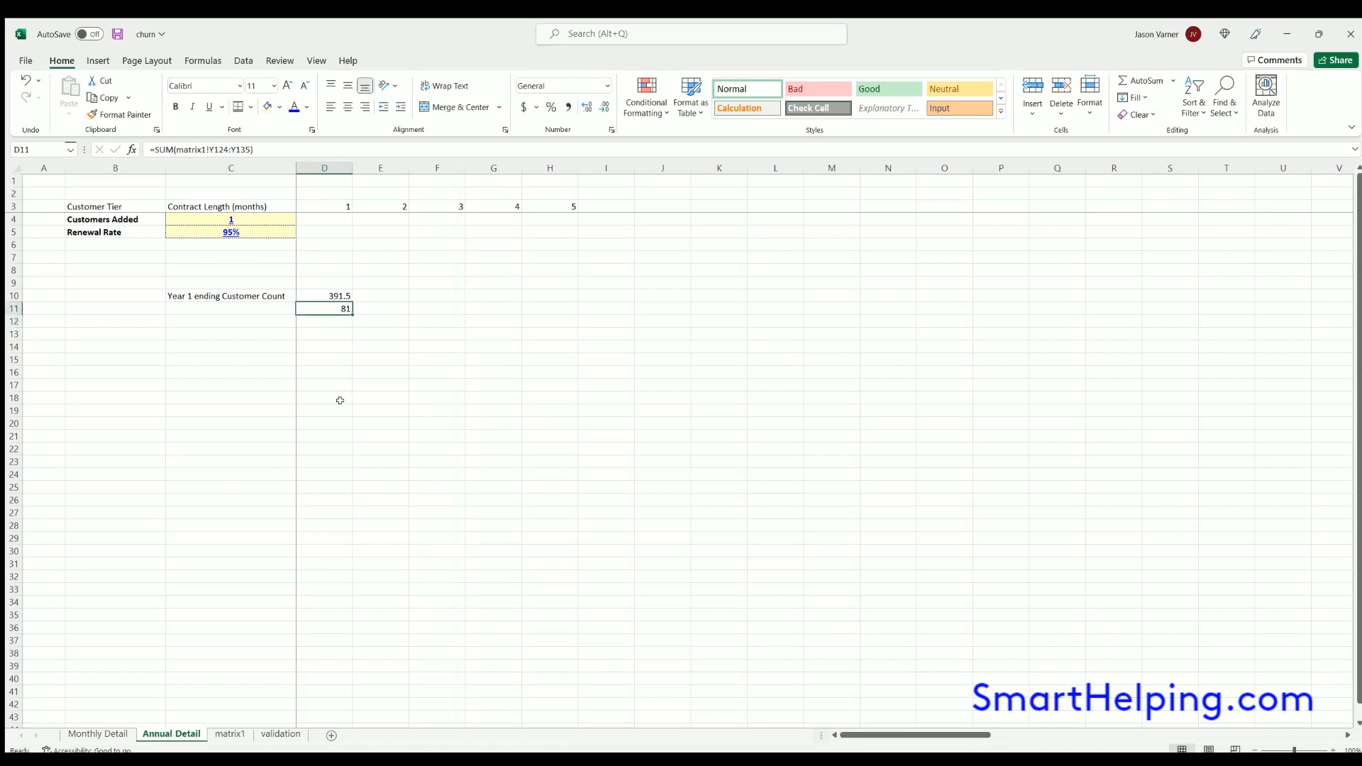